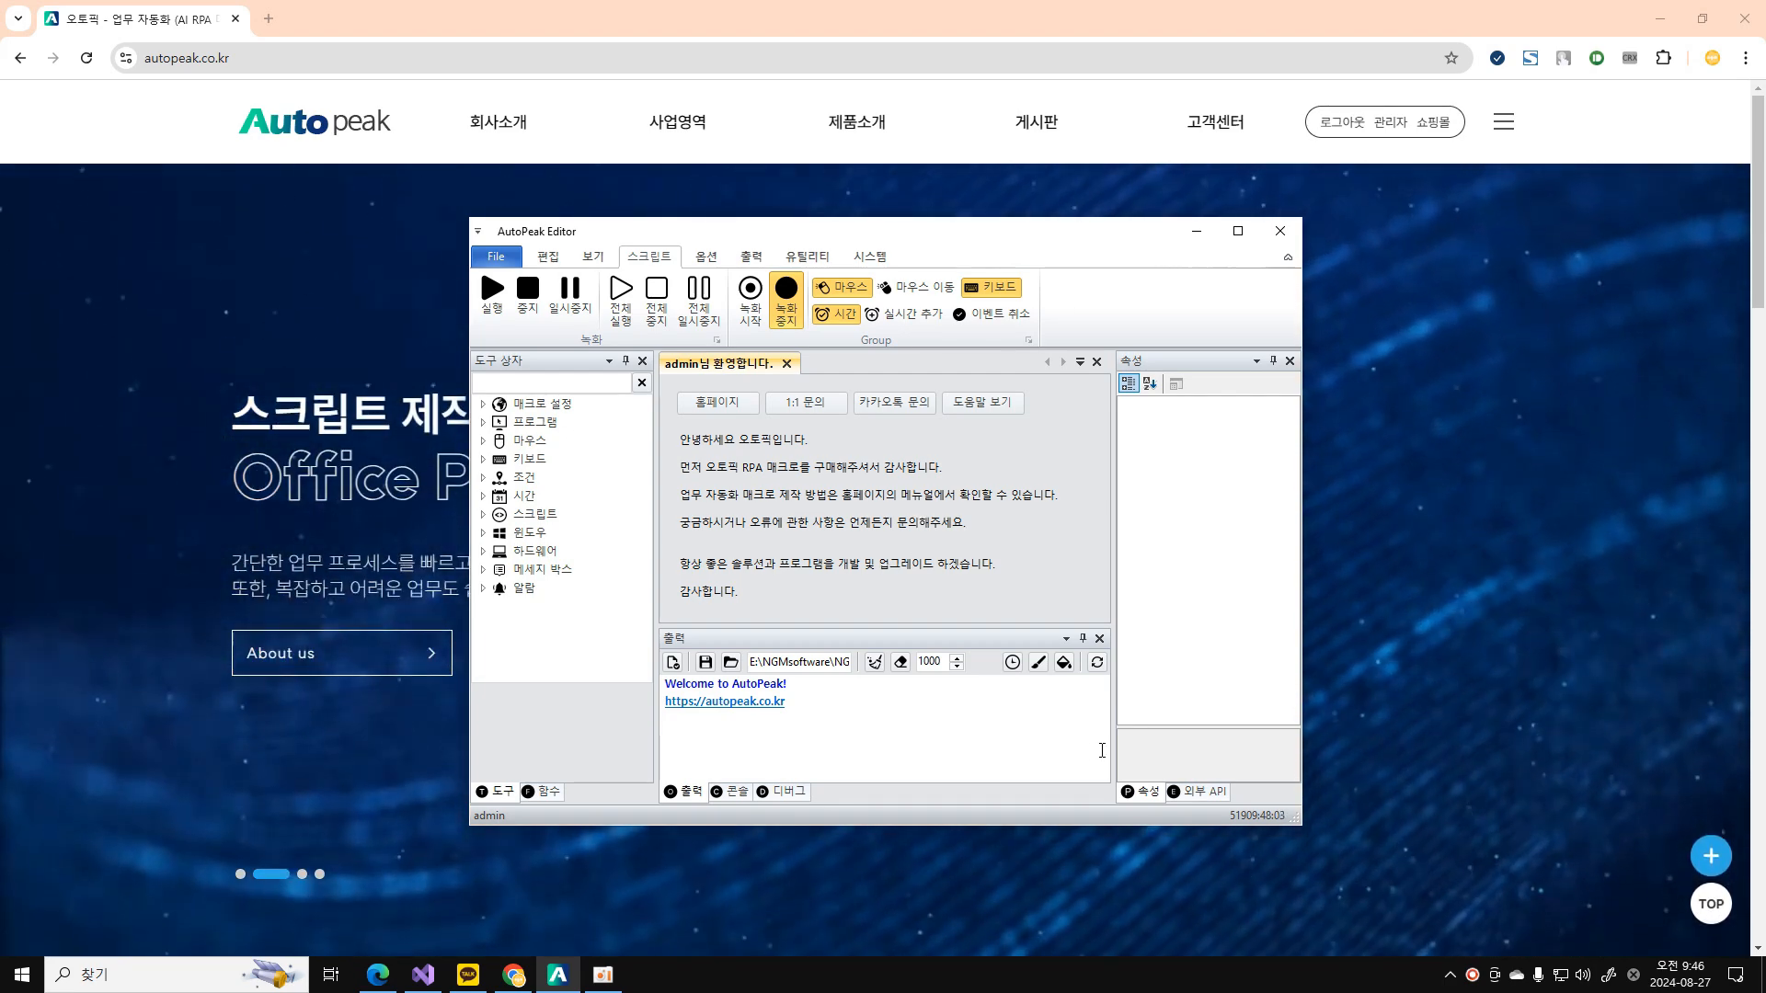
Build a new script with a 핸들 추가 action from the 프로그램 group followed by a 마우스 클릭 action.
click(1200, 791)
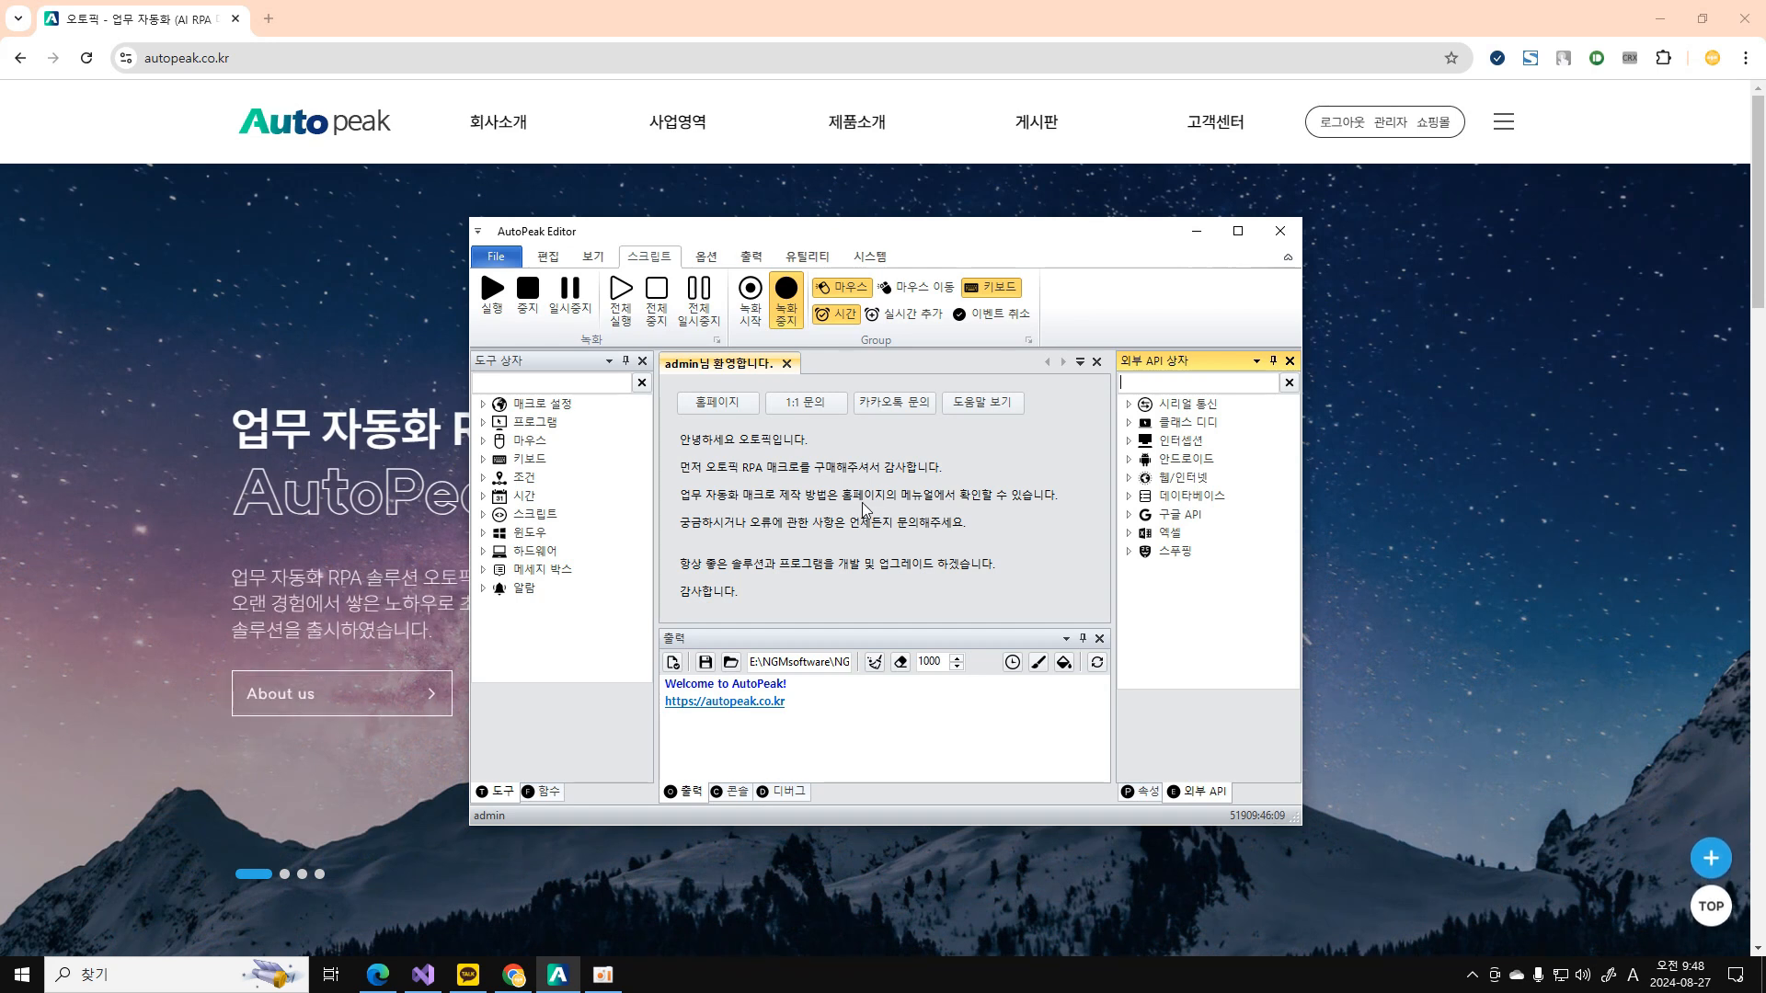
click(547, 445)
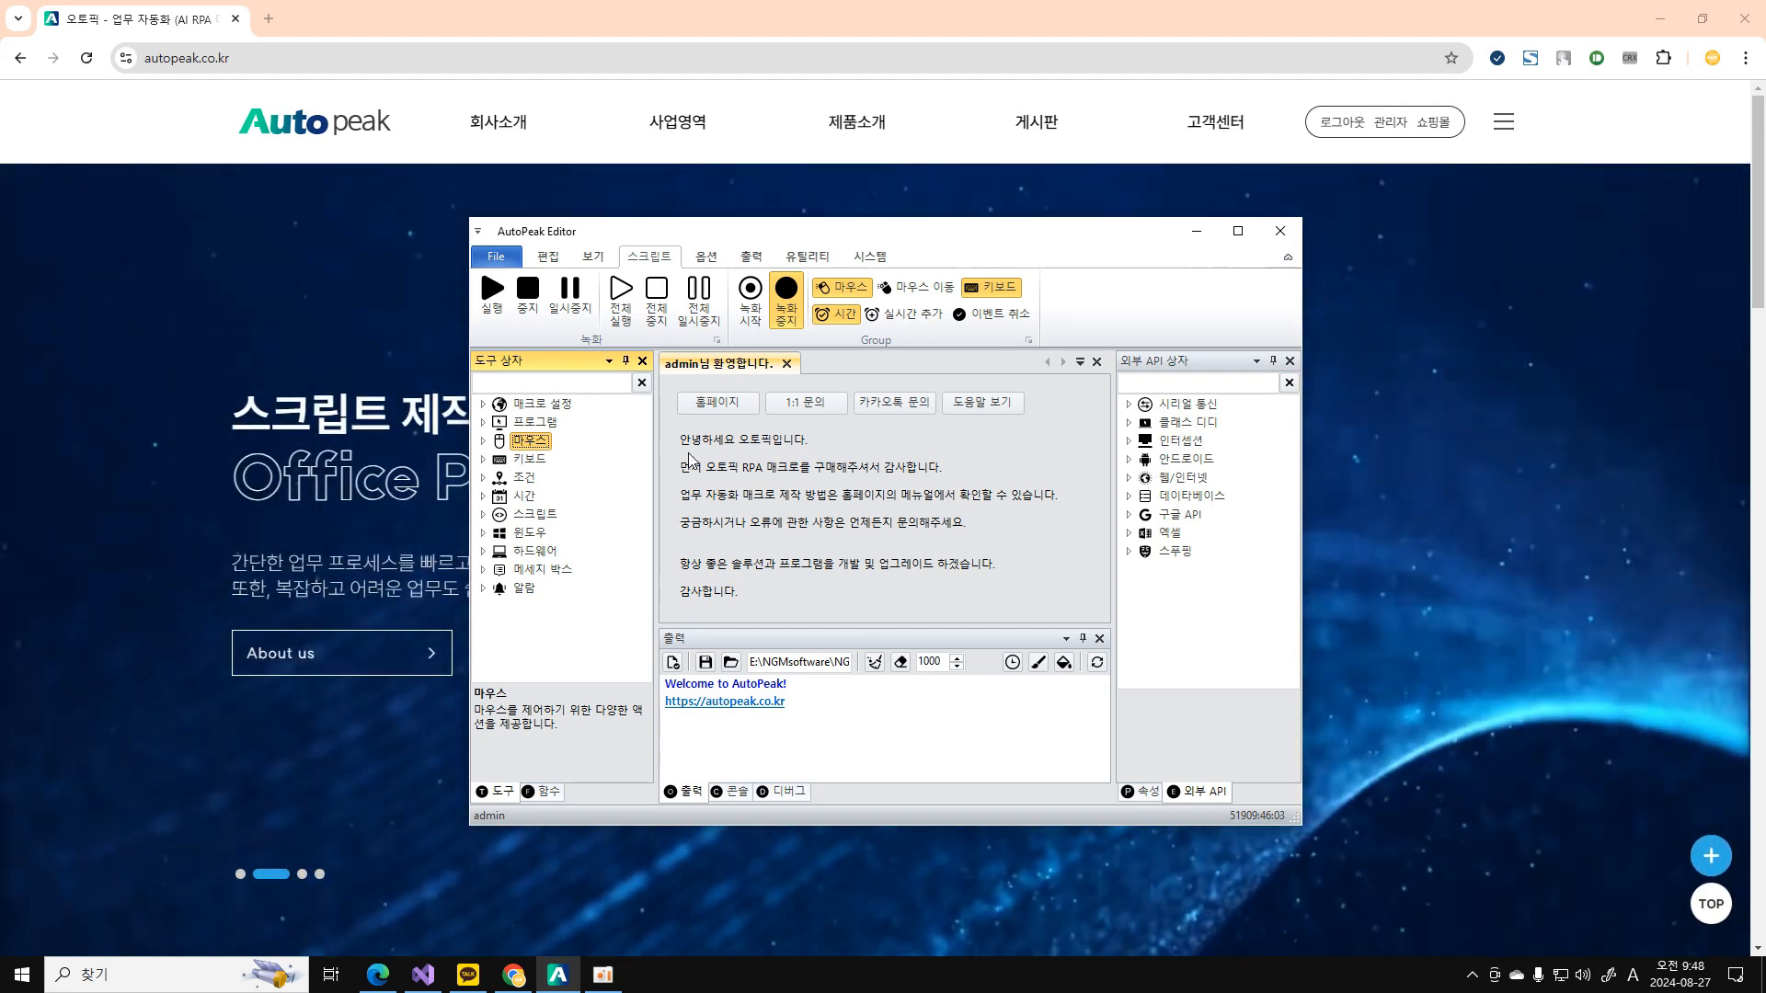
click(499, 426)
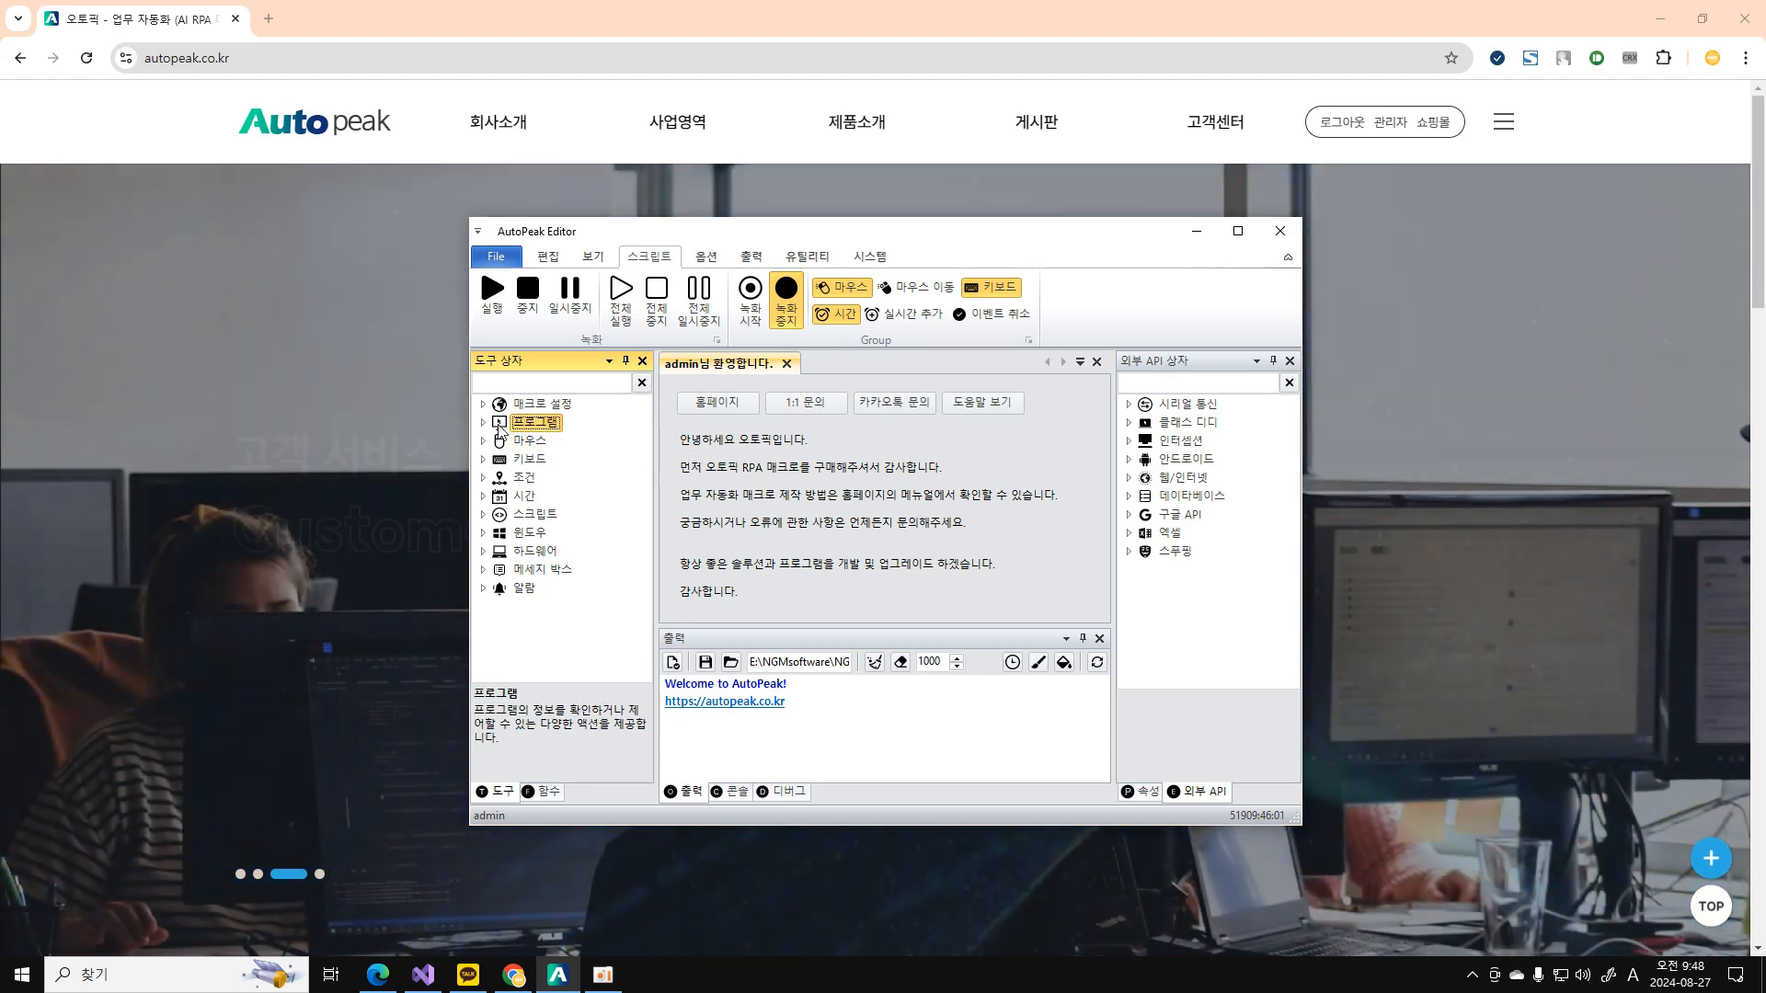
click(489, 424)
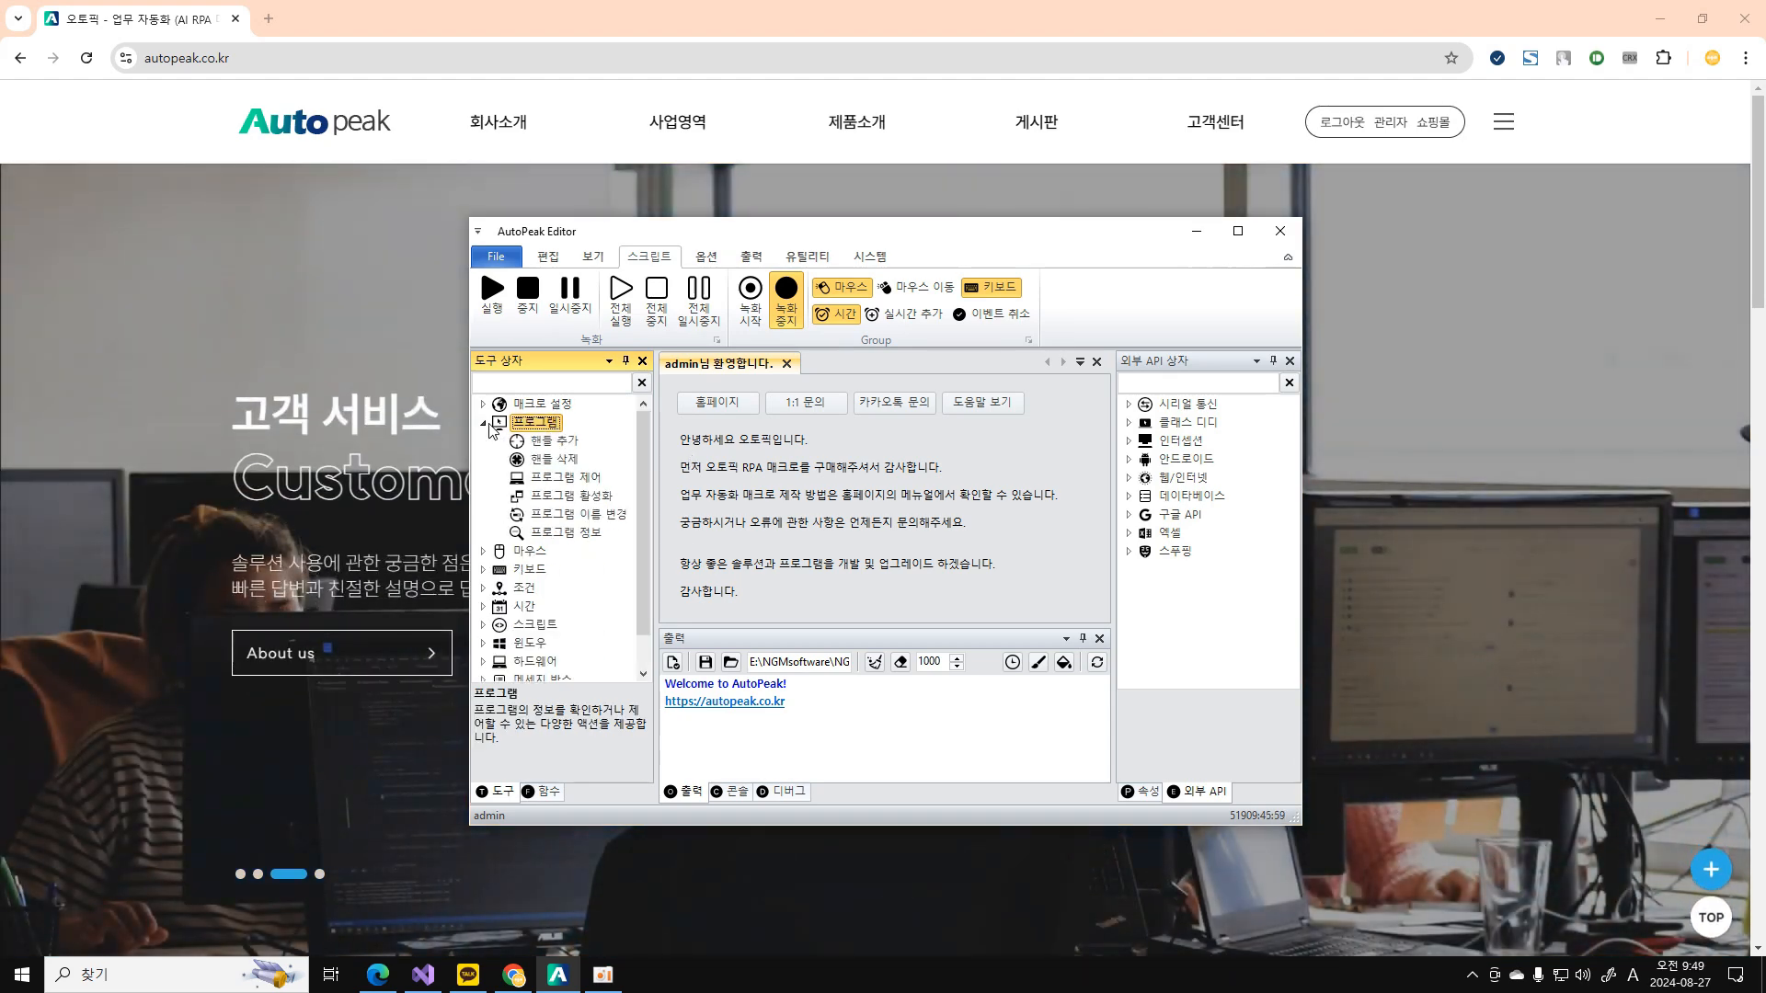
click(552, 442)
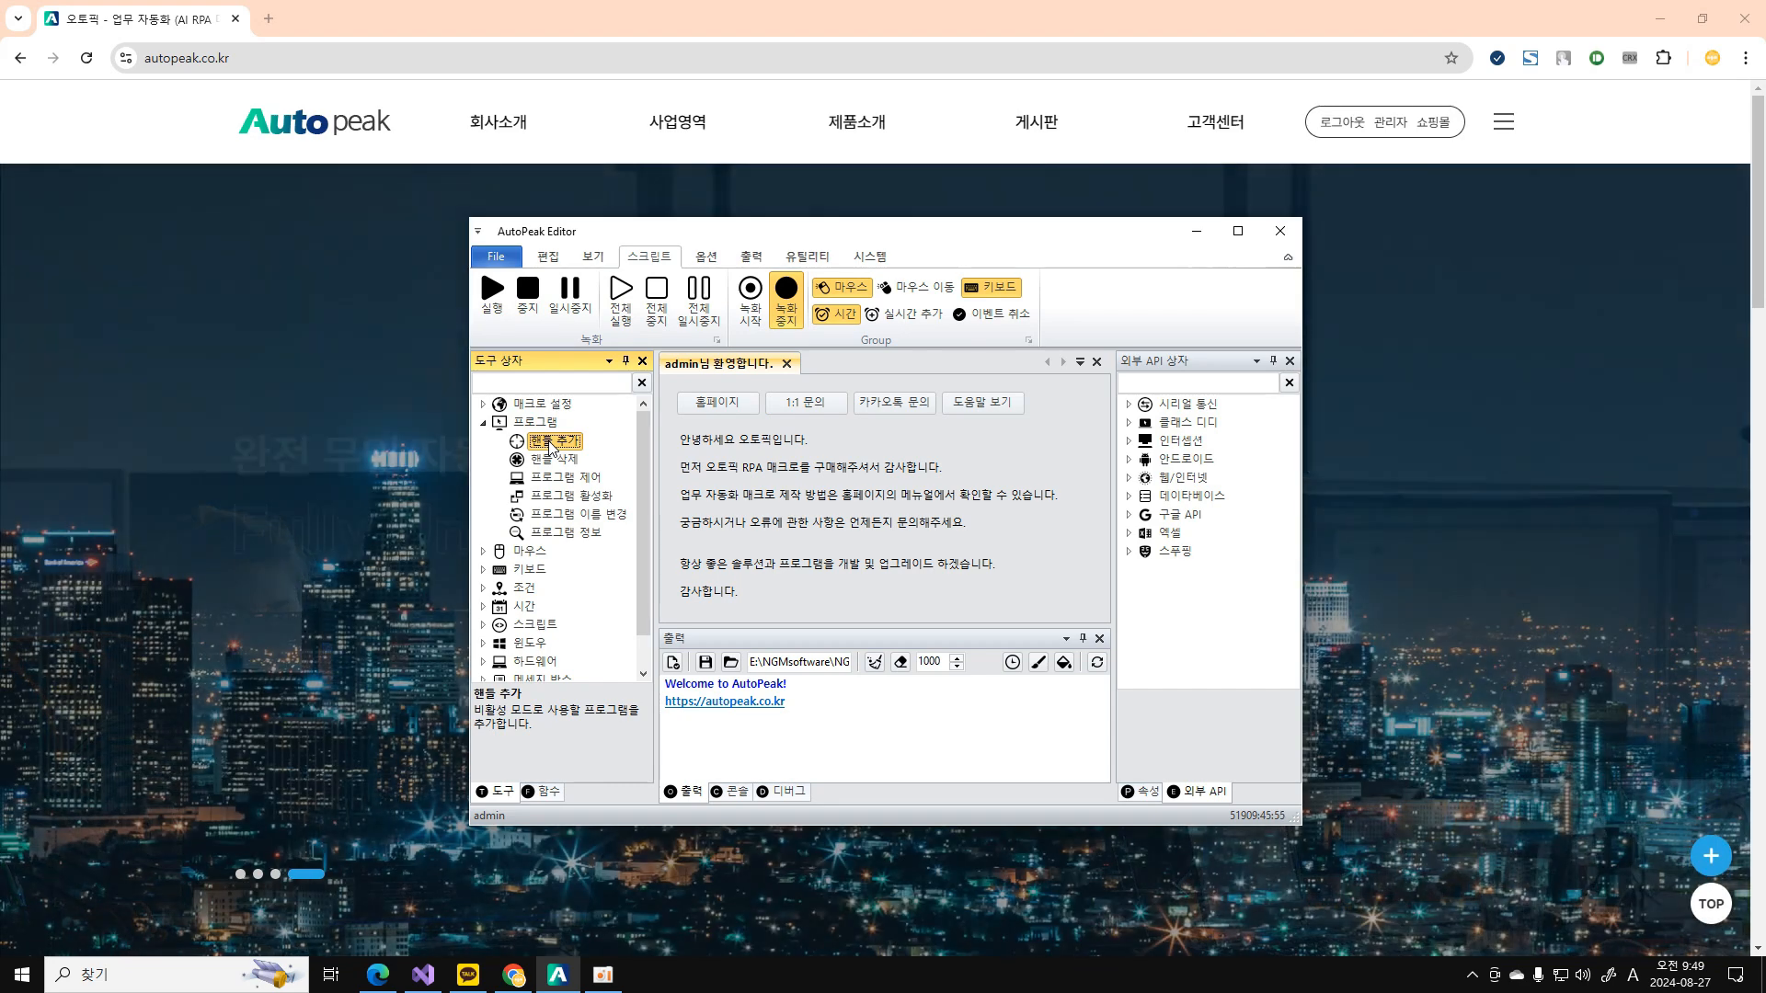
double_click(550, 443)
click(741, 420)
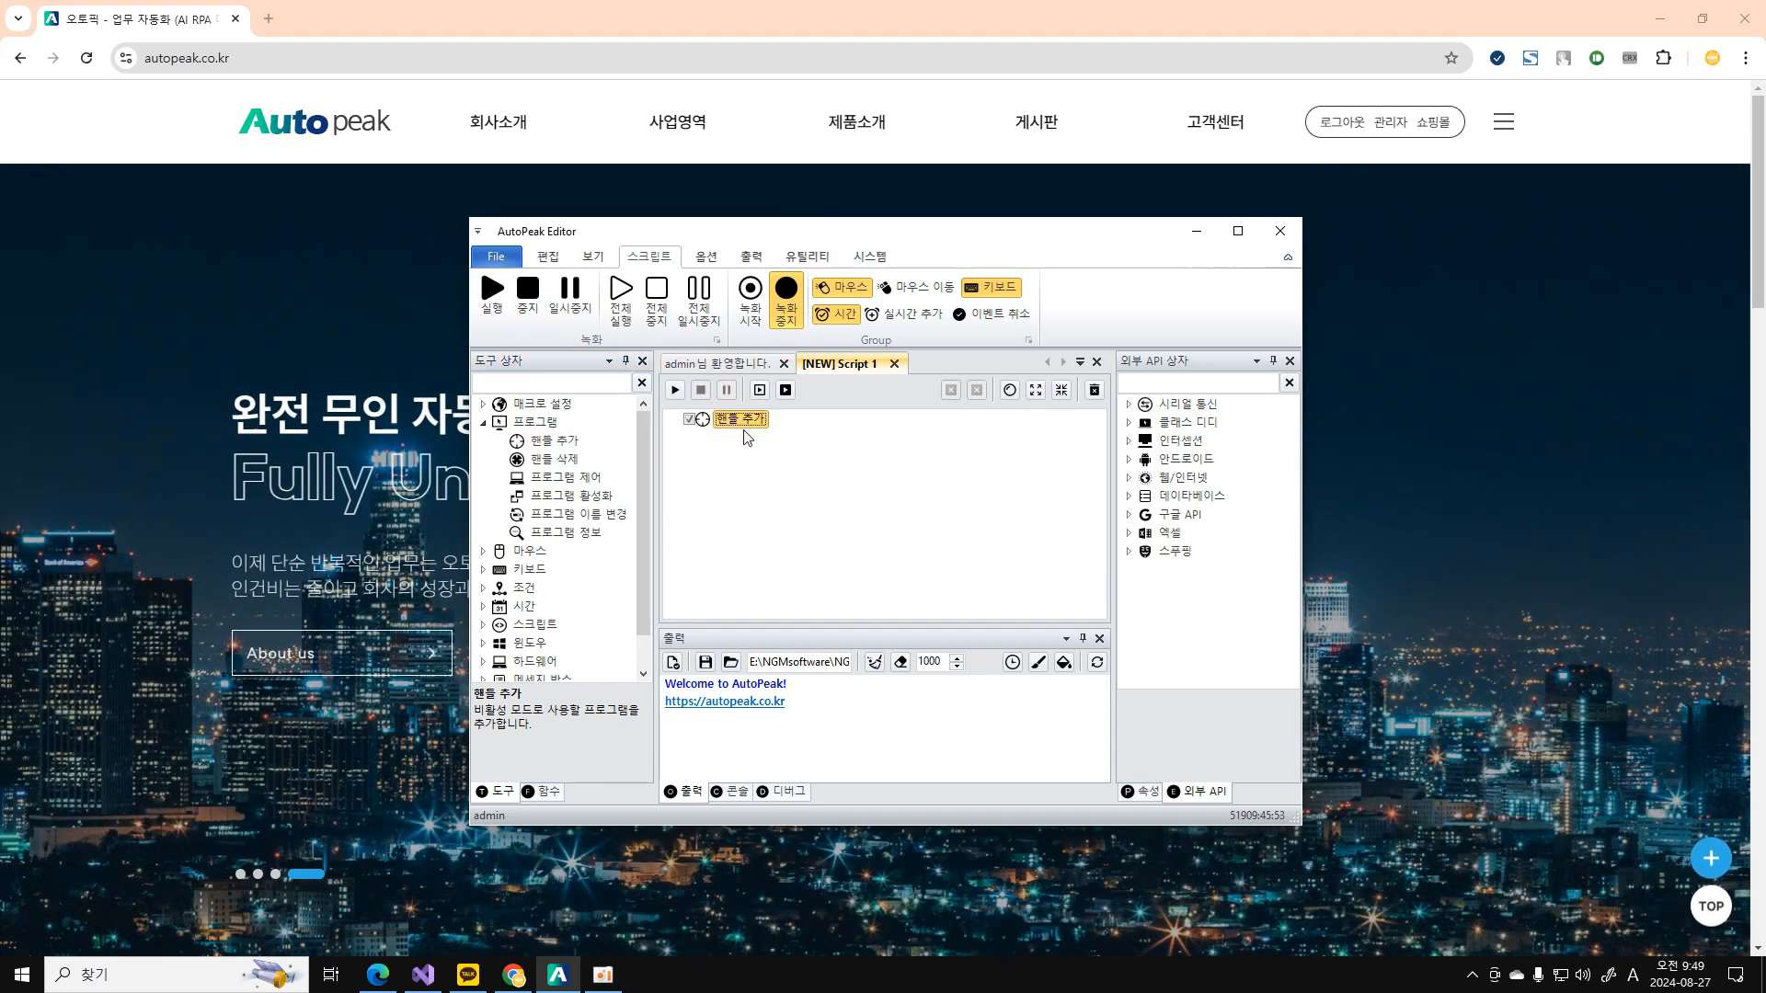
click(483, 553)
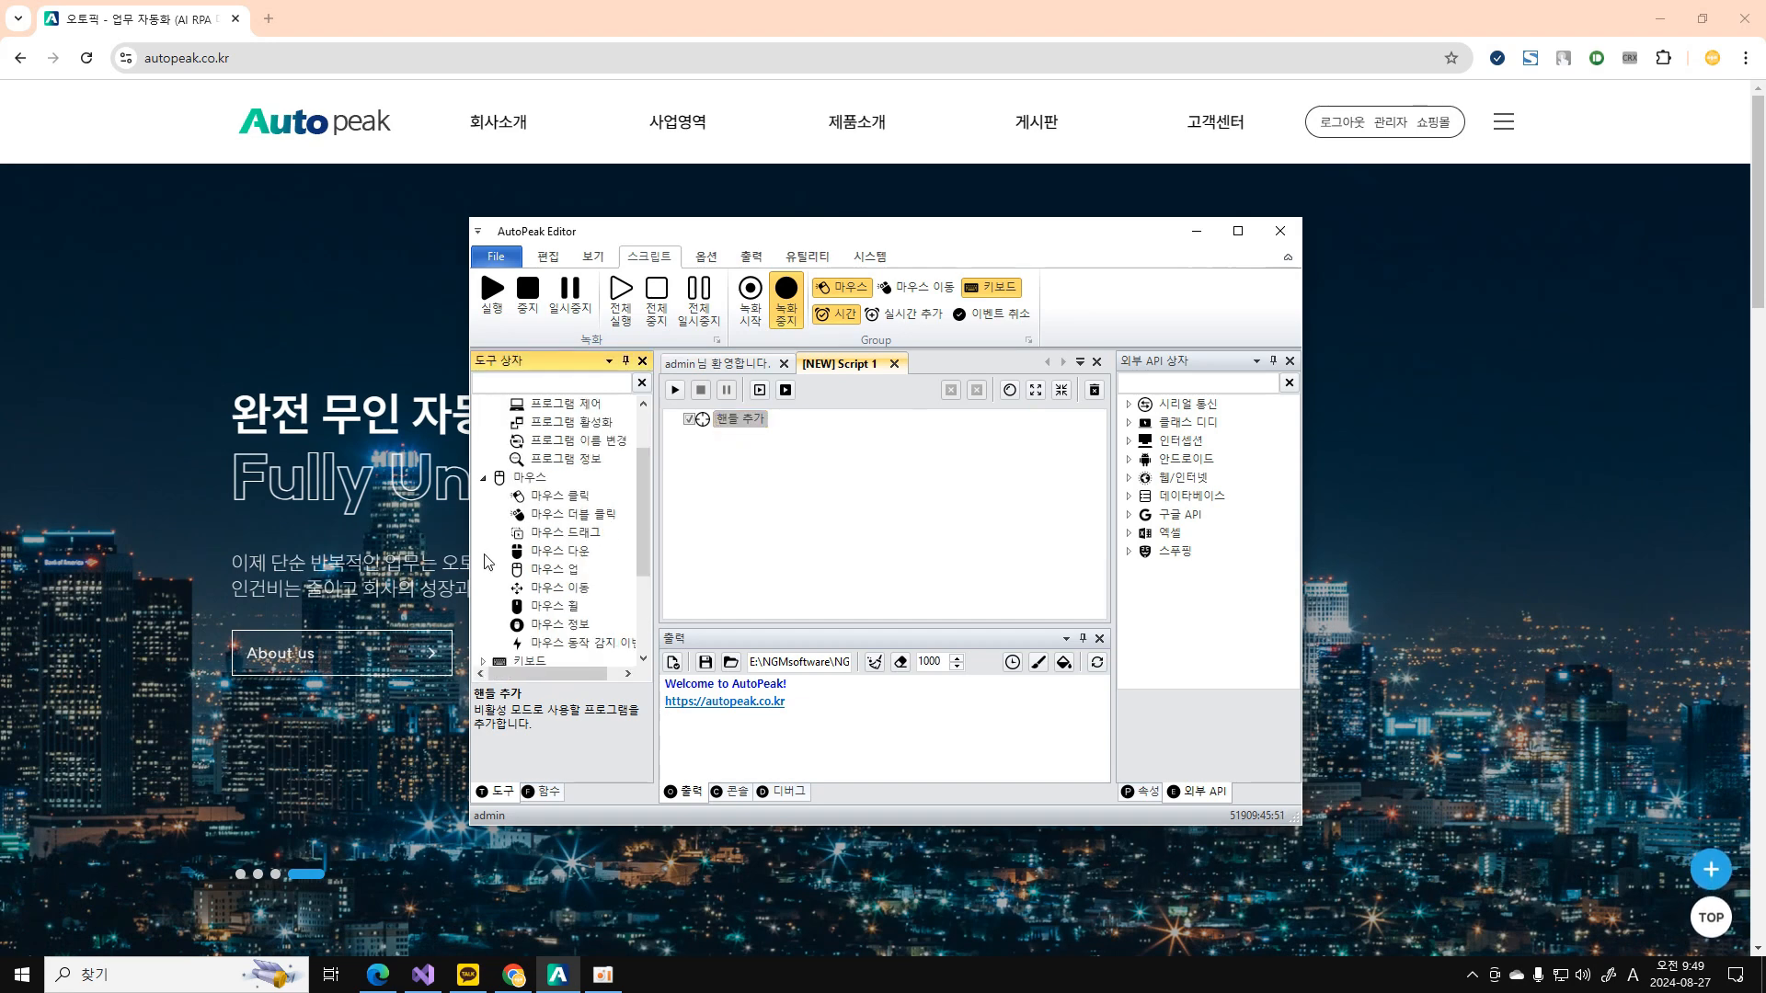
drag(558, 496, 753, 431)
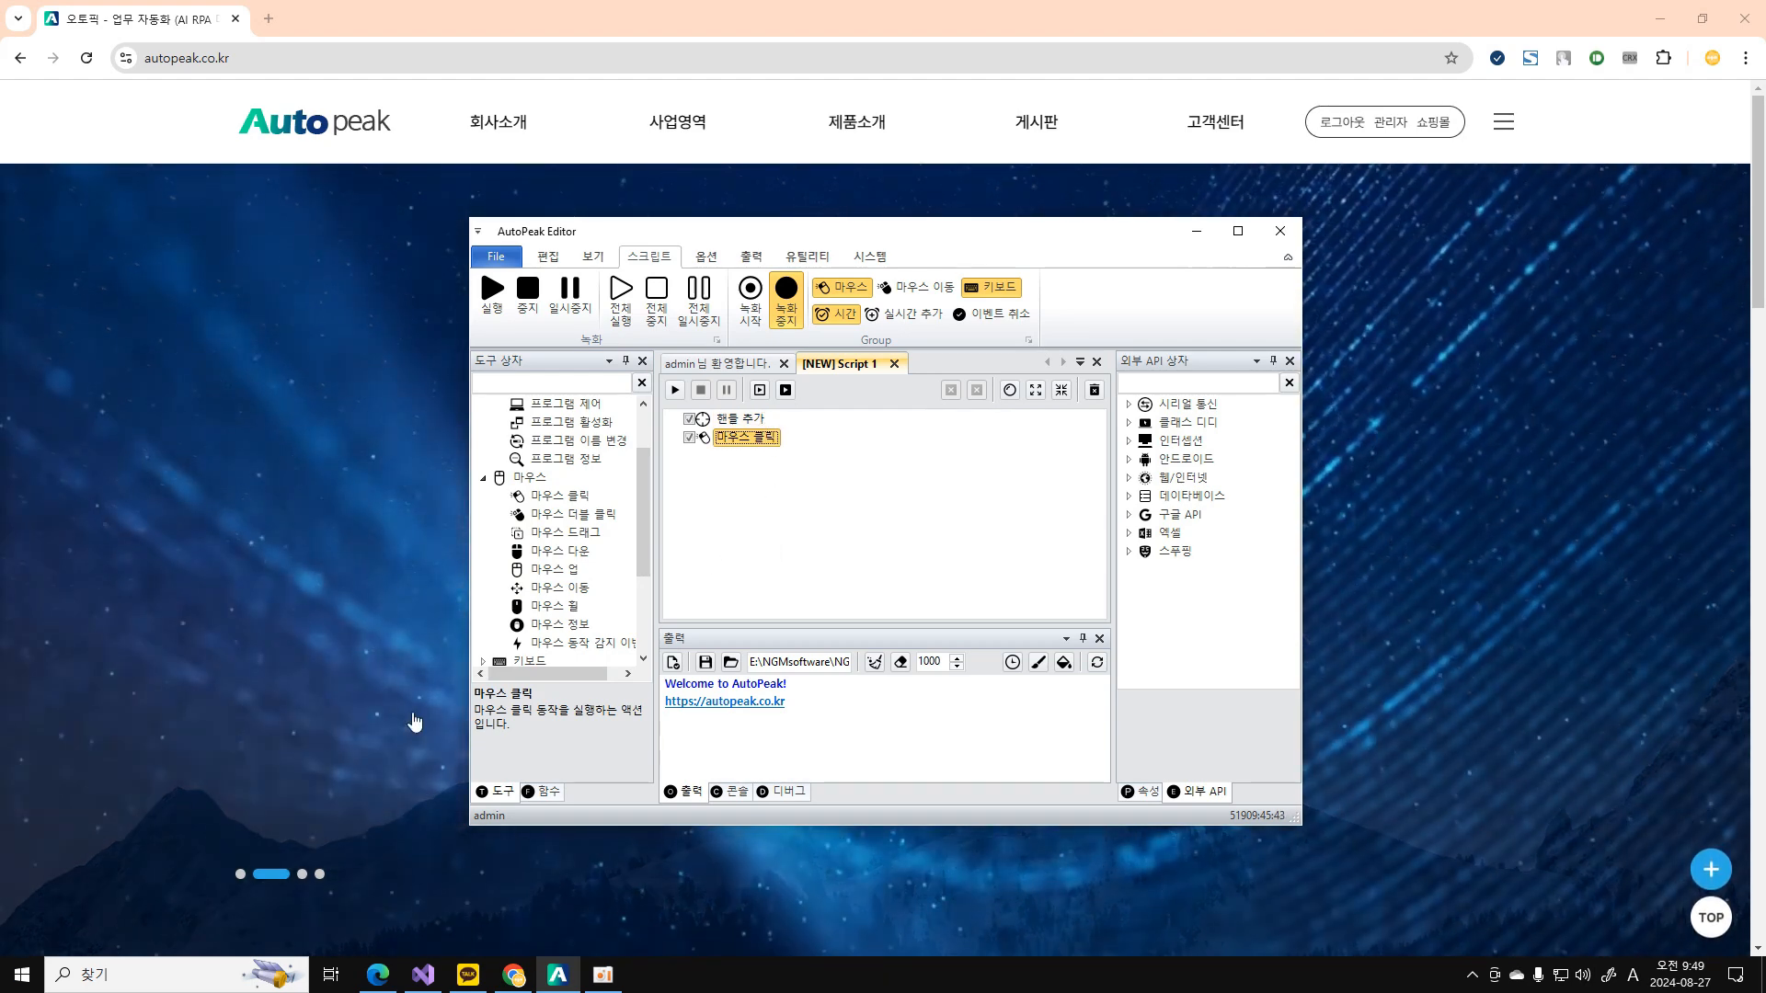
Launch PicPick (픽픽) and create a blank image, enlarging its canvas to about 544 x 215 pixels.
click(125, 979)
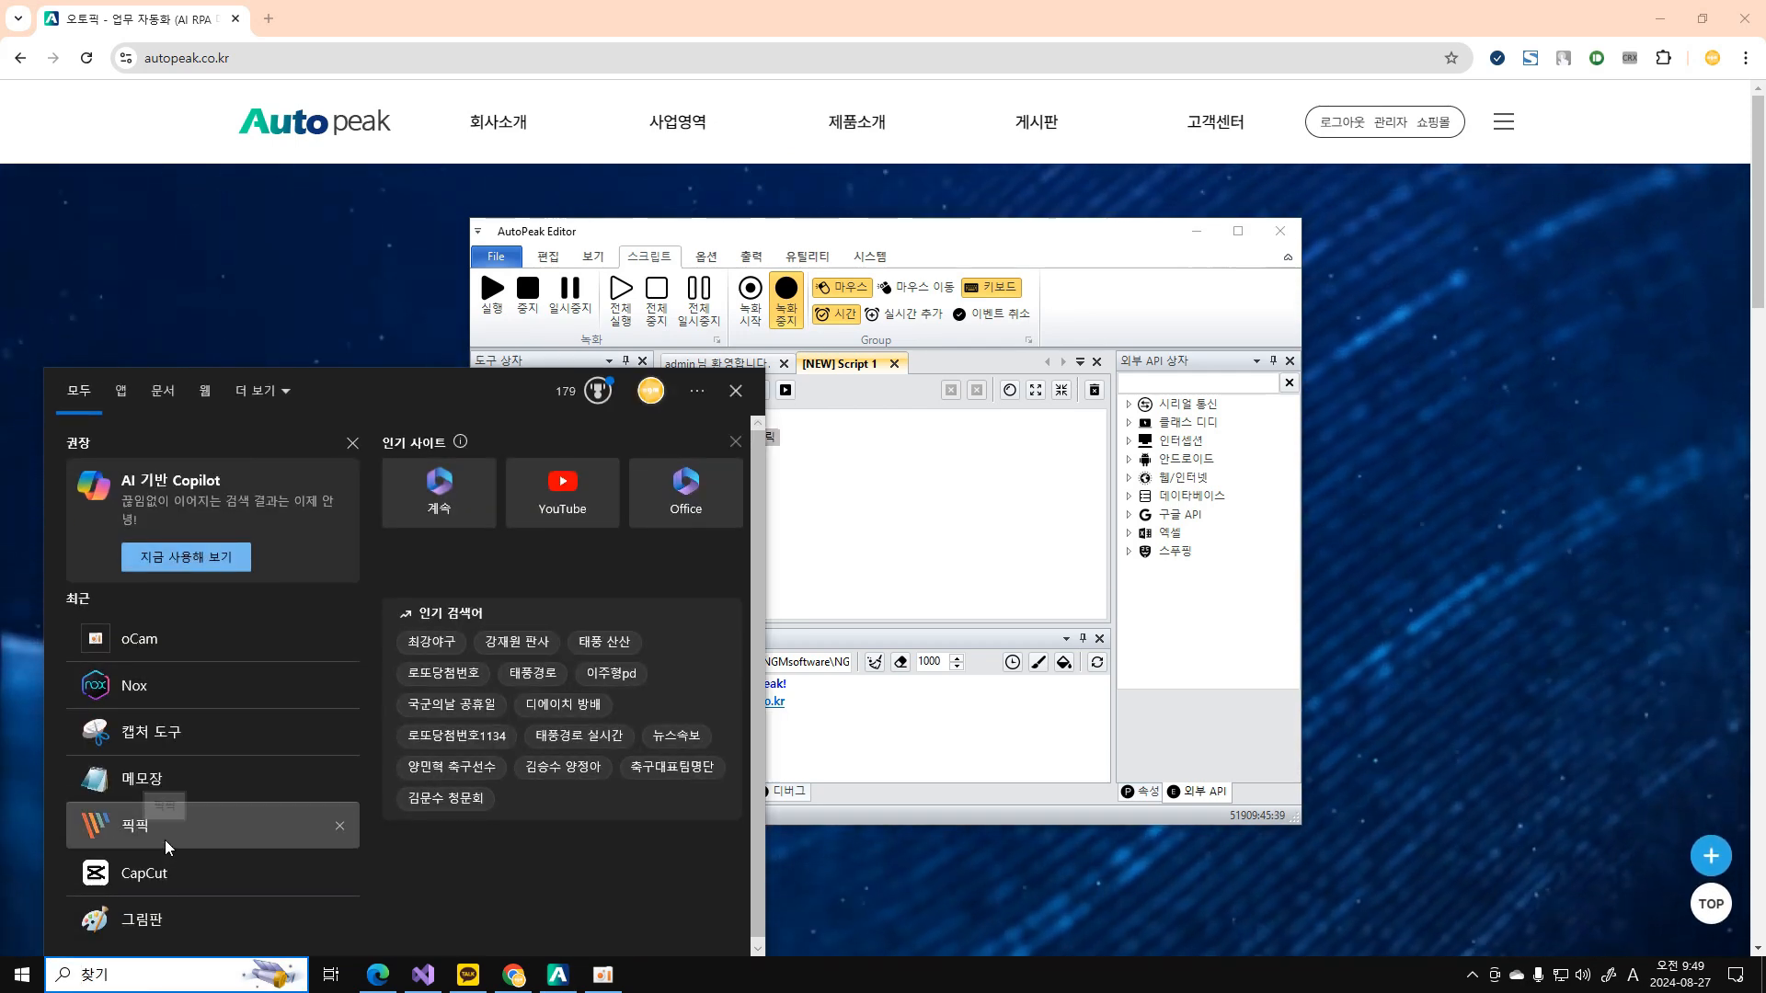
click(130, 837)
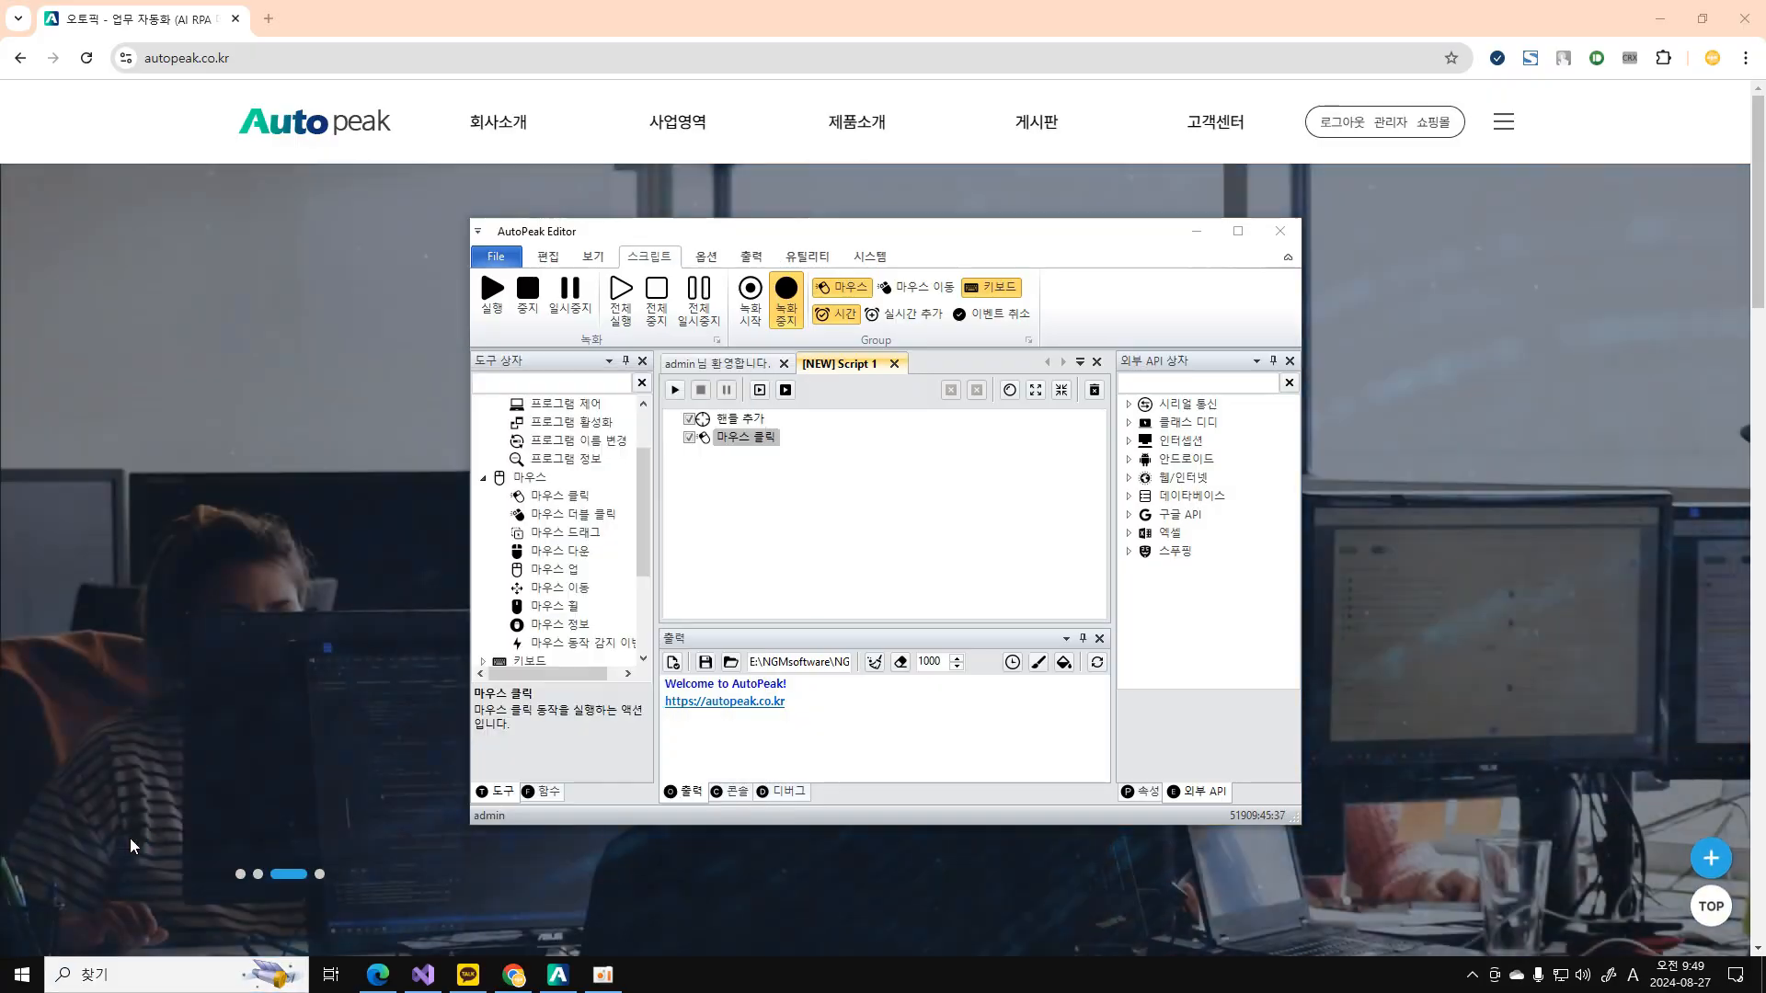
click(1711, 15)
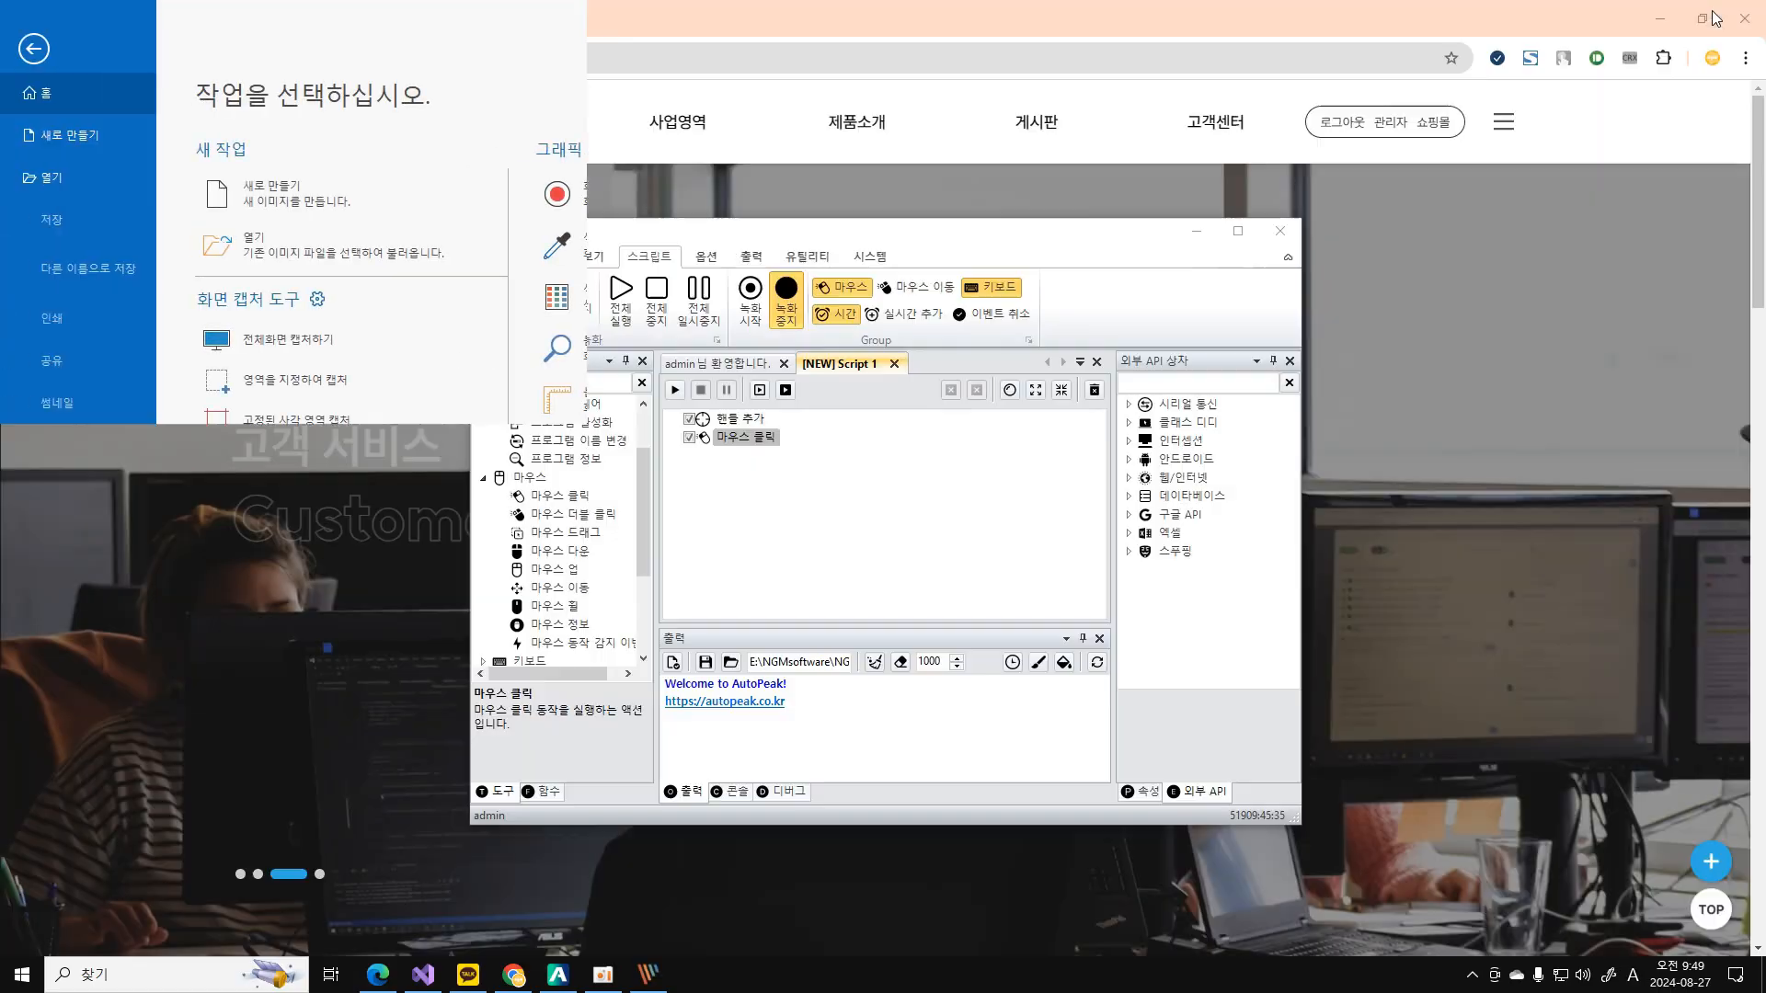
click(412, 230)
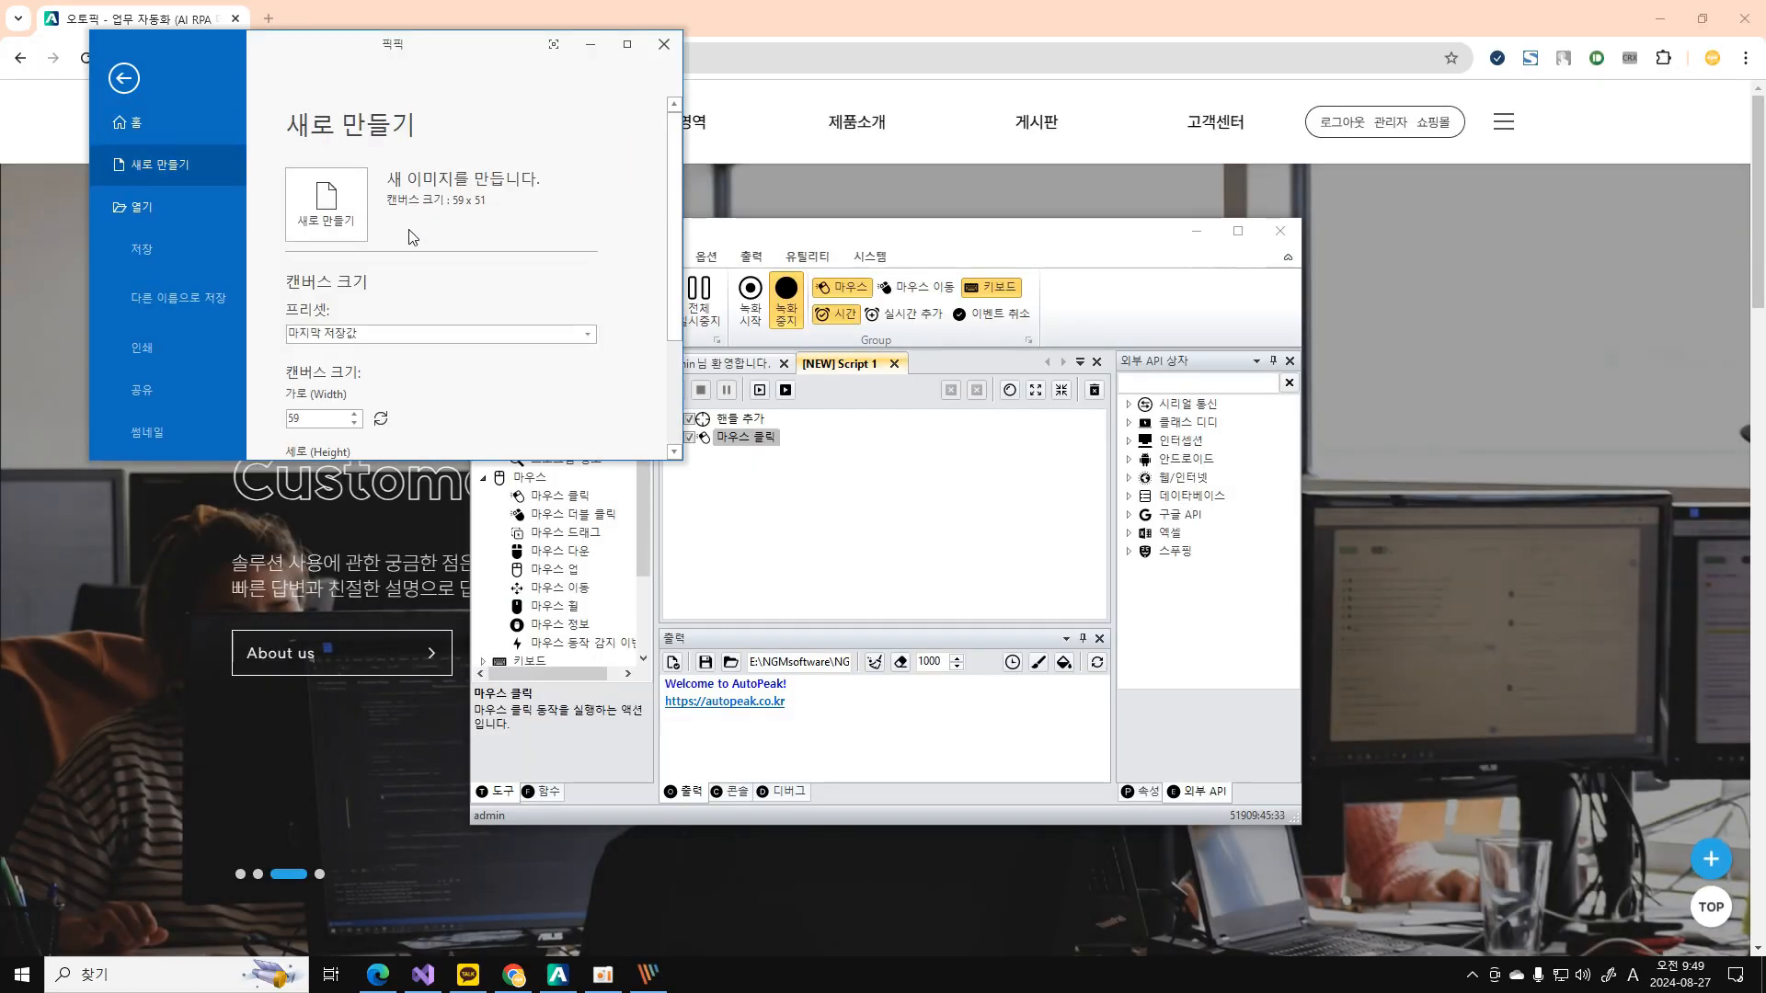
click(354, 253)
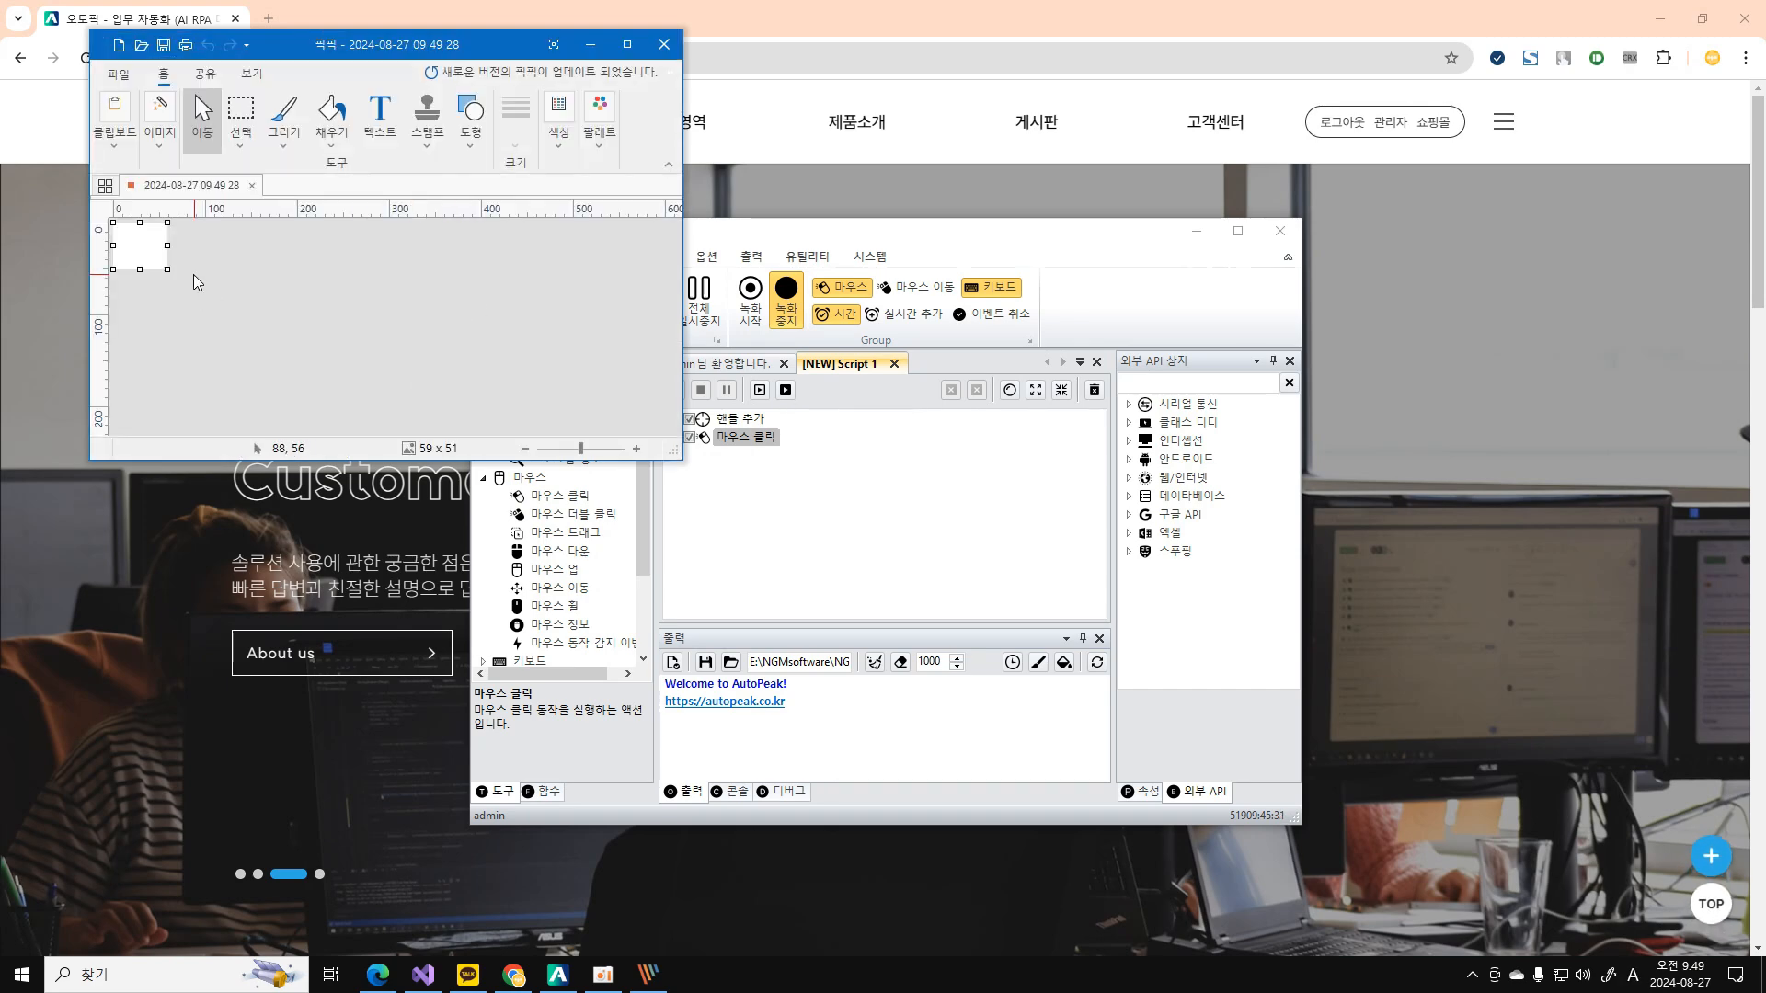
drag(598, 390, 613, 421)
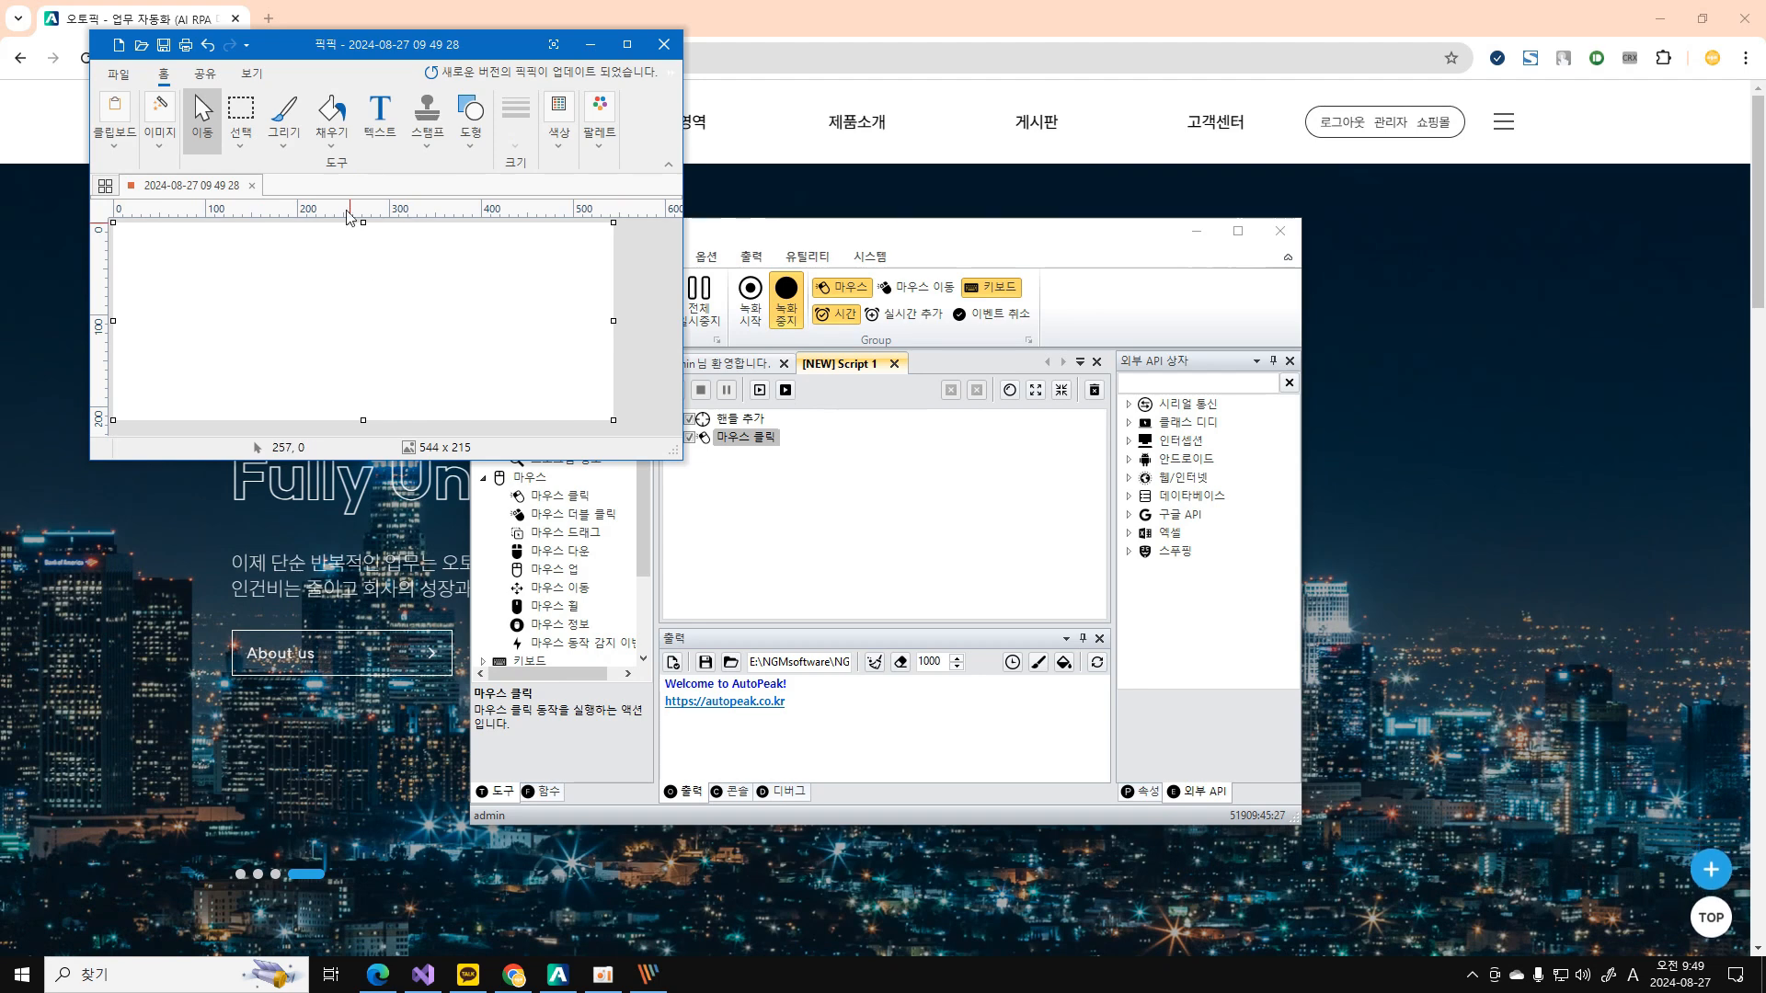
Choose the brush (브러시) tool, paint a horizontal test stroke across the canvas and undo it.
click(289, 112)
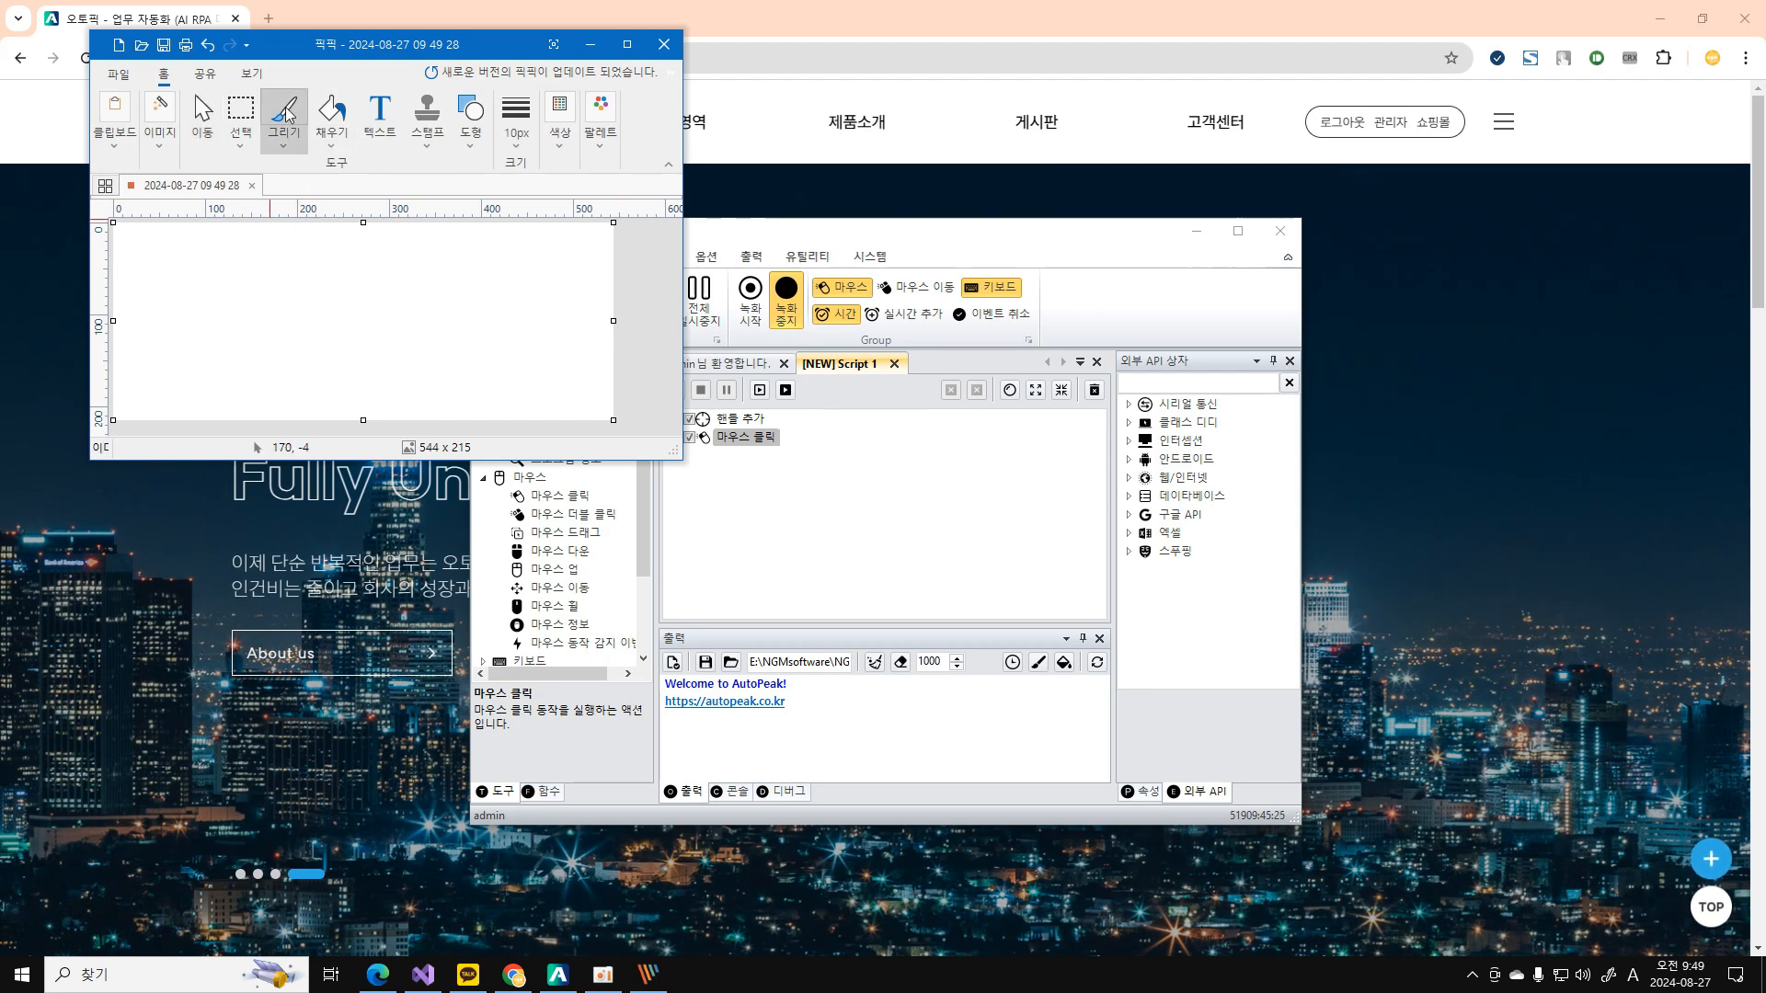
click(520, 141)
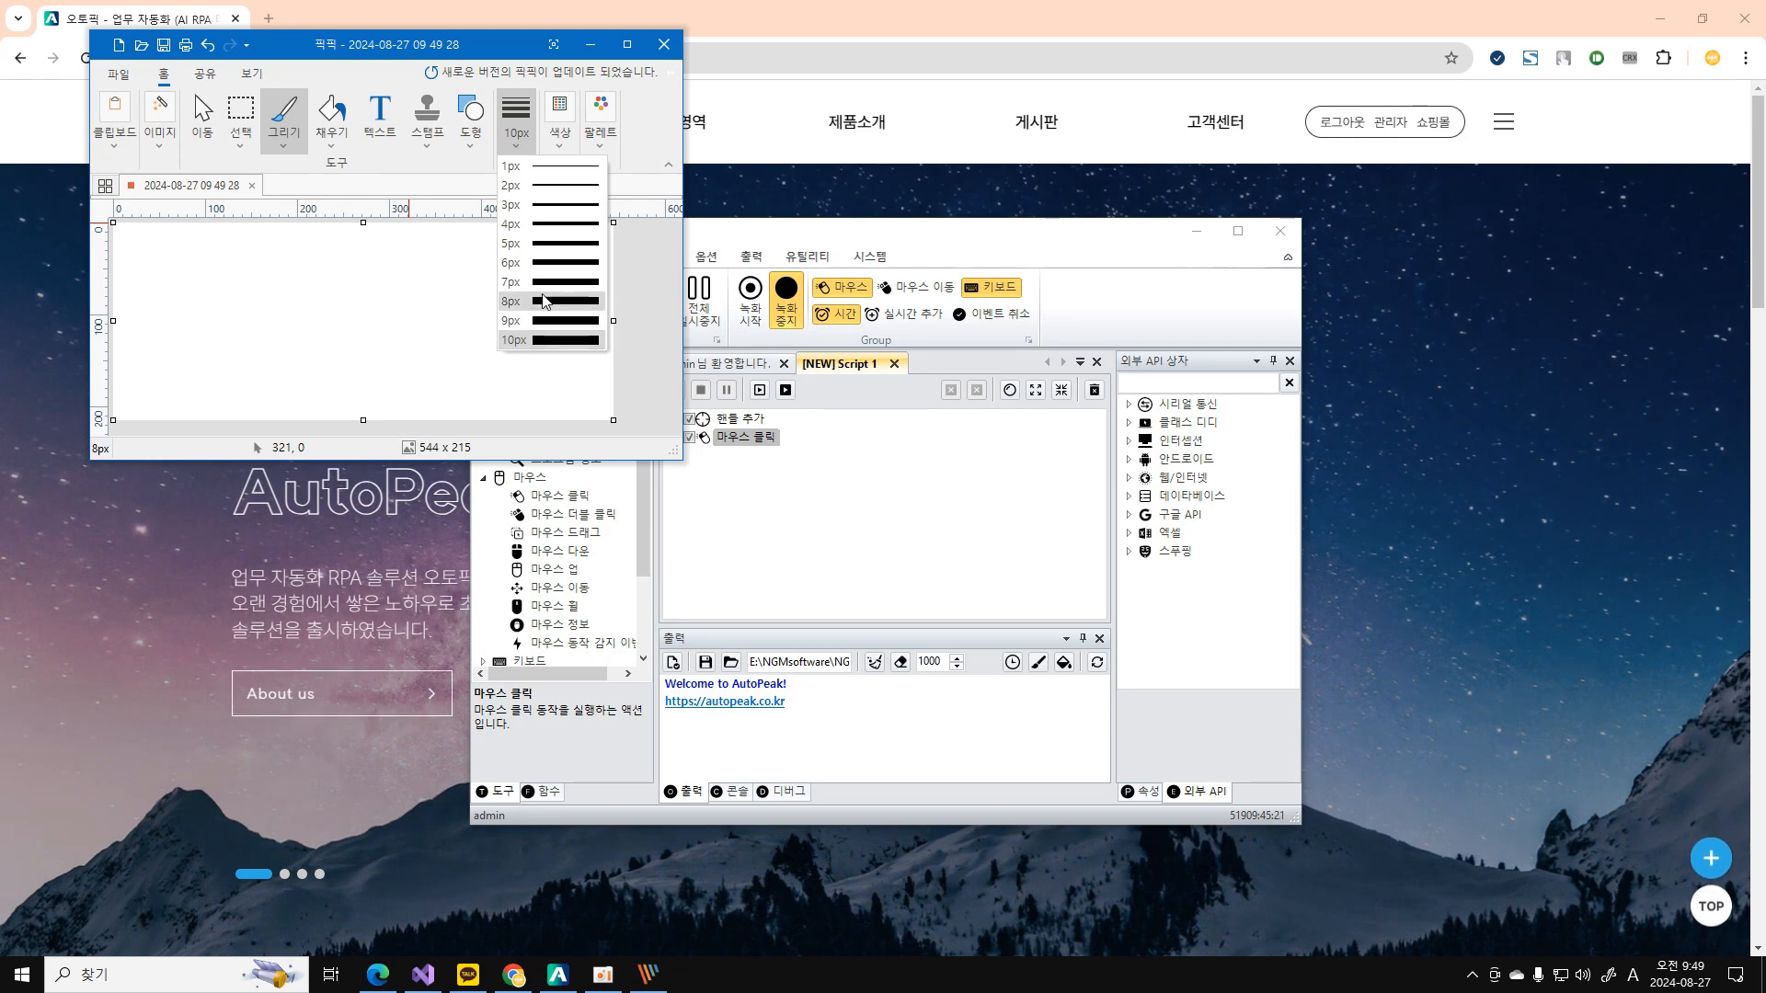
click(557, 142)
click(557, 143)
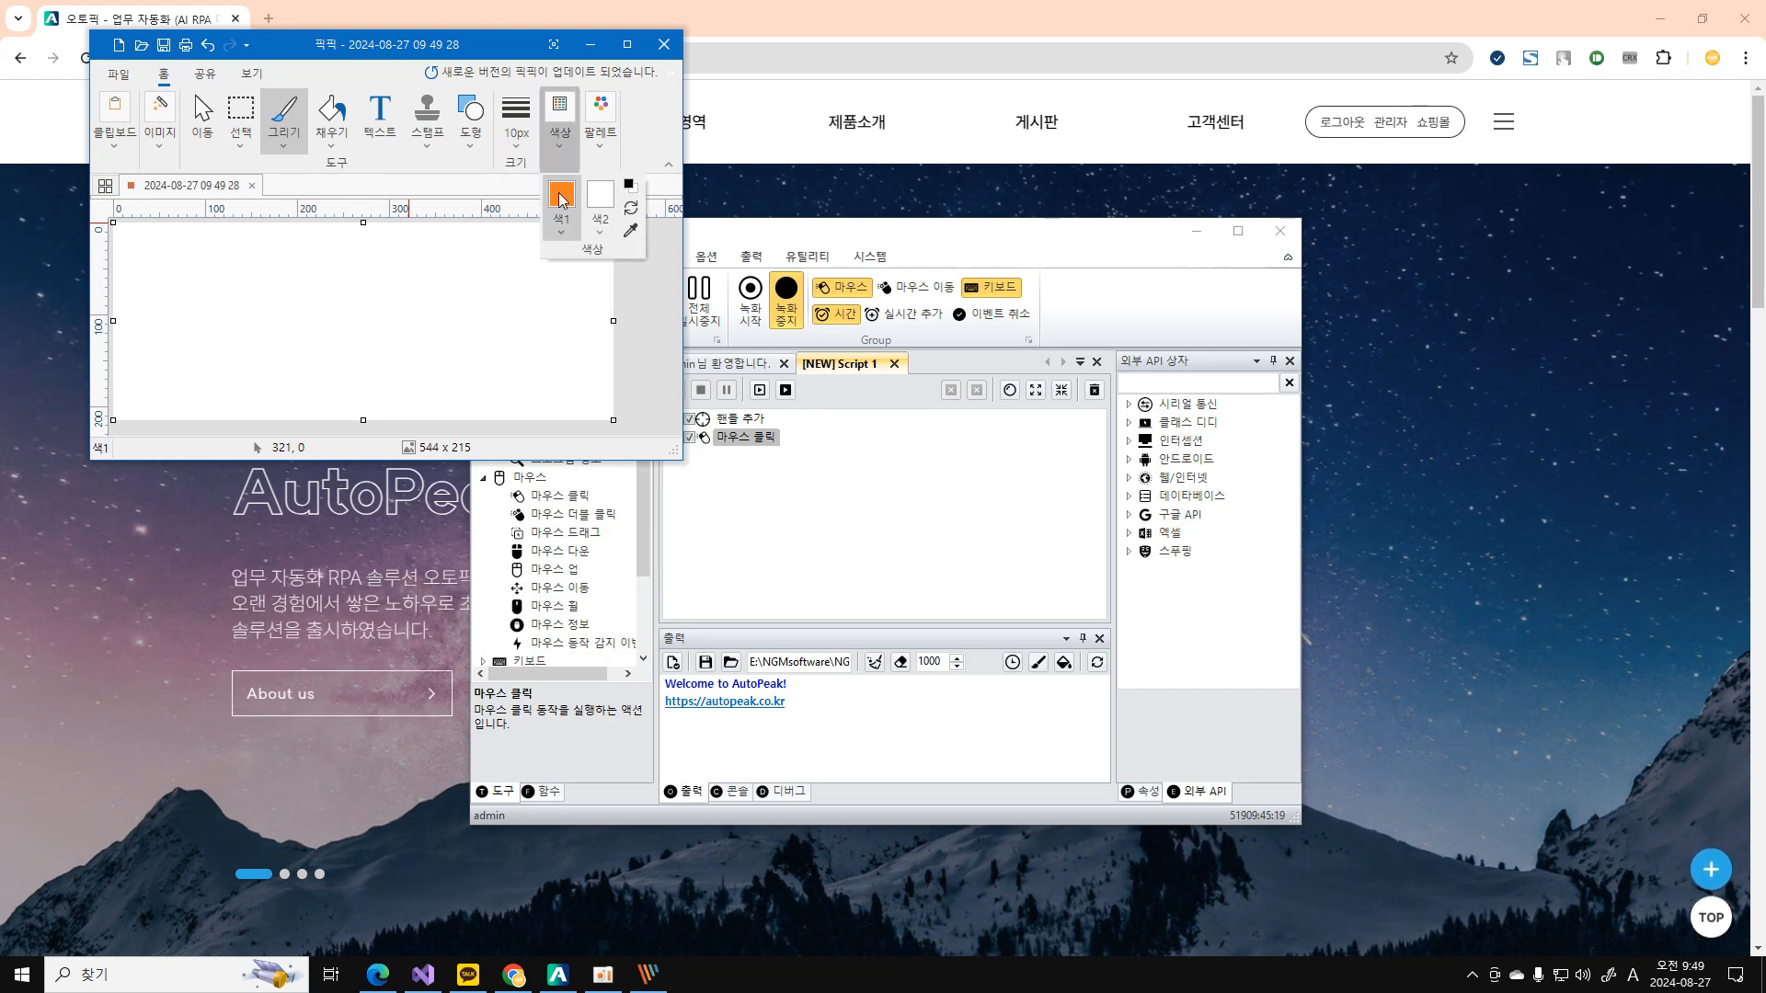
click(289, 144)
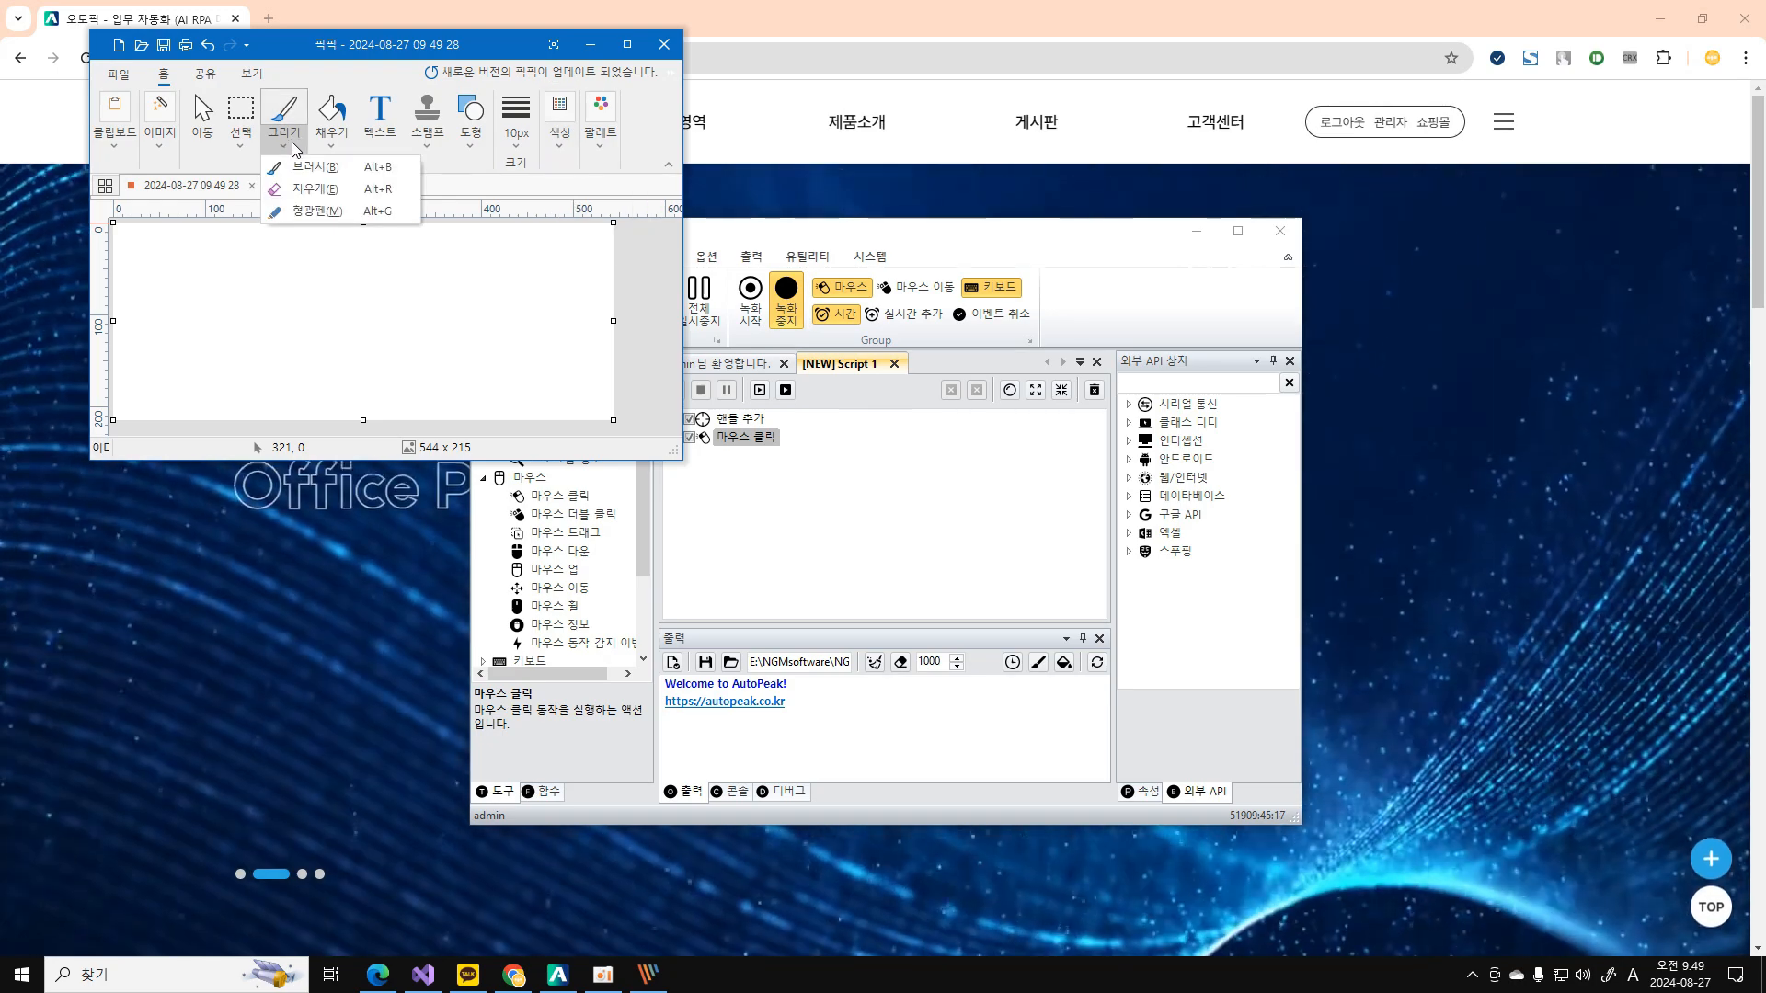
click(296, 167)
mouse_move(195, 370)
mouse_down()
mouse_move(204, 314)
mouse_move(255, 360)
mouse_move(293, 322)
mouse_move(346, 325)
mouse_move(364, 360)
mouse_move(387, 309)
mouse_move(452, 361)
mouse_move(490, 299)
mouse_move(531, 359)
mouse_up()
click(203, 51)
Switch back to AutoPeak Editor, place its window clear of the PicPick canvas and show the action properties (속성).
click(900, 548)
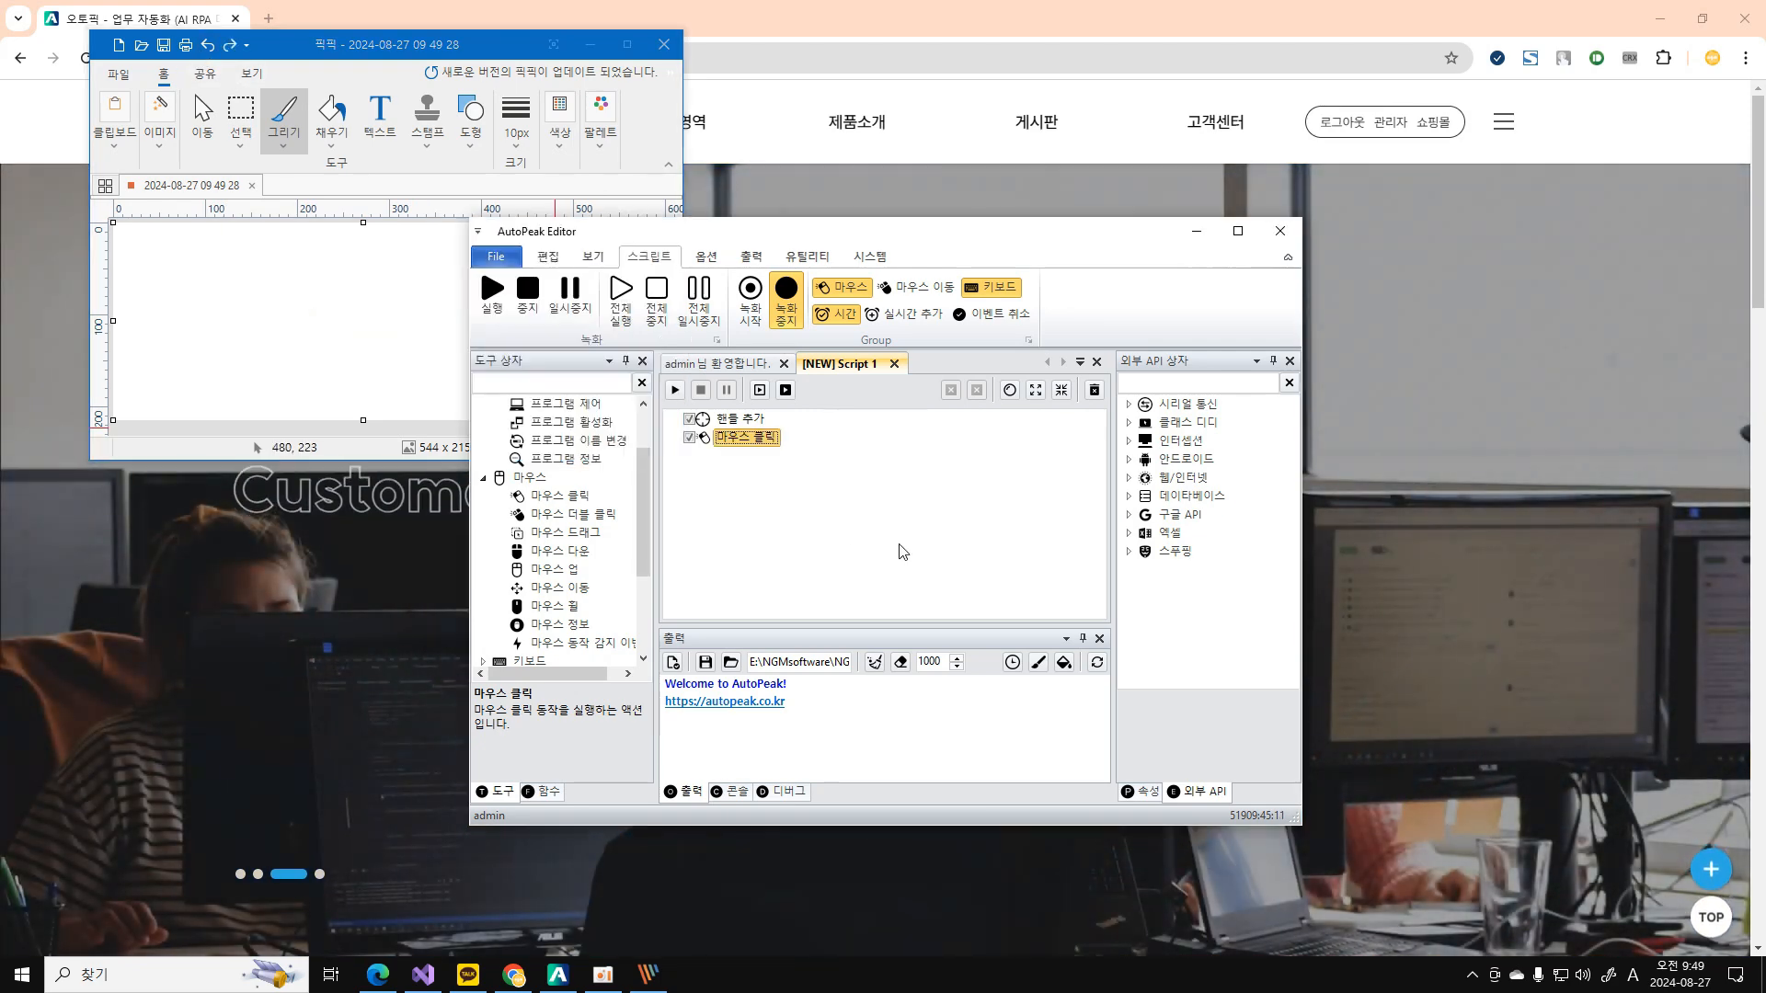
mouse_move(832, 245)
mouse_down()
mouse_move(1065, 244)
mouse_move(1067, 134)
mouse_move(1055, 196)
mouse_up()
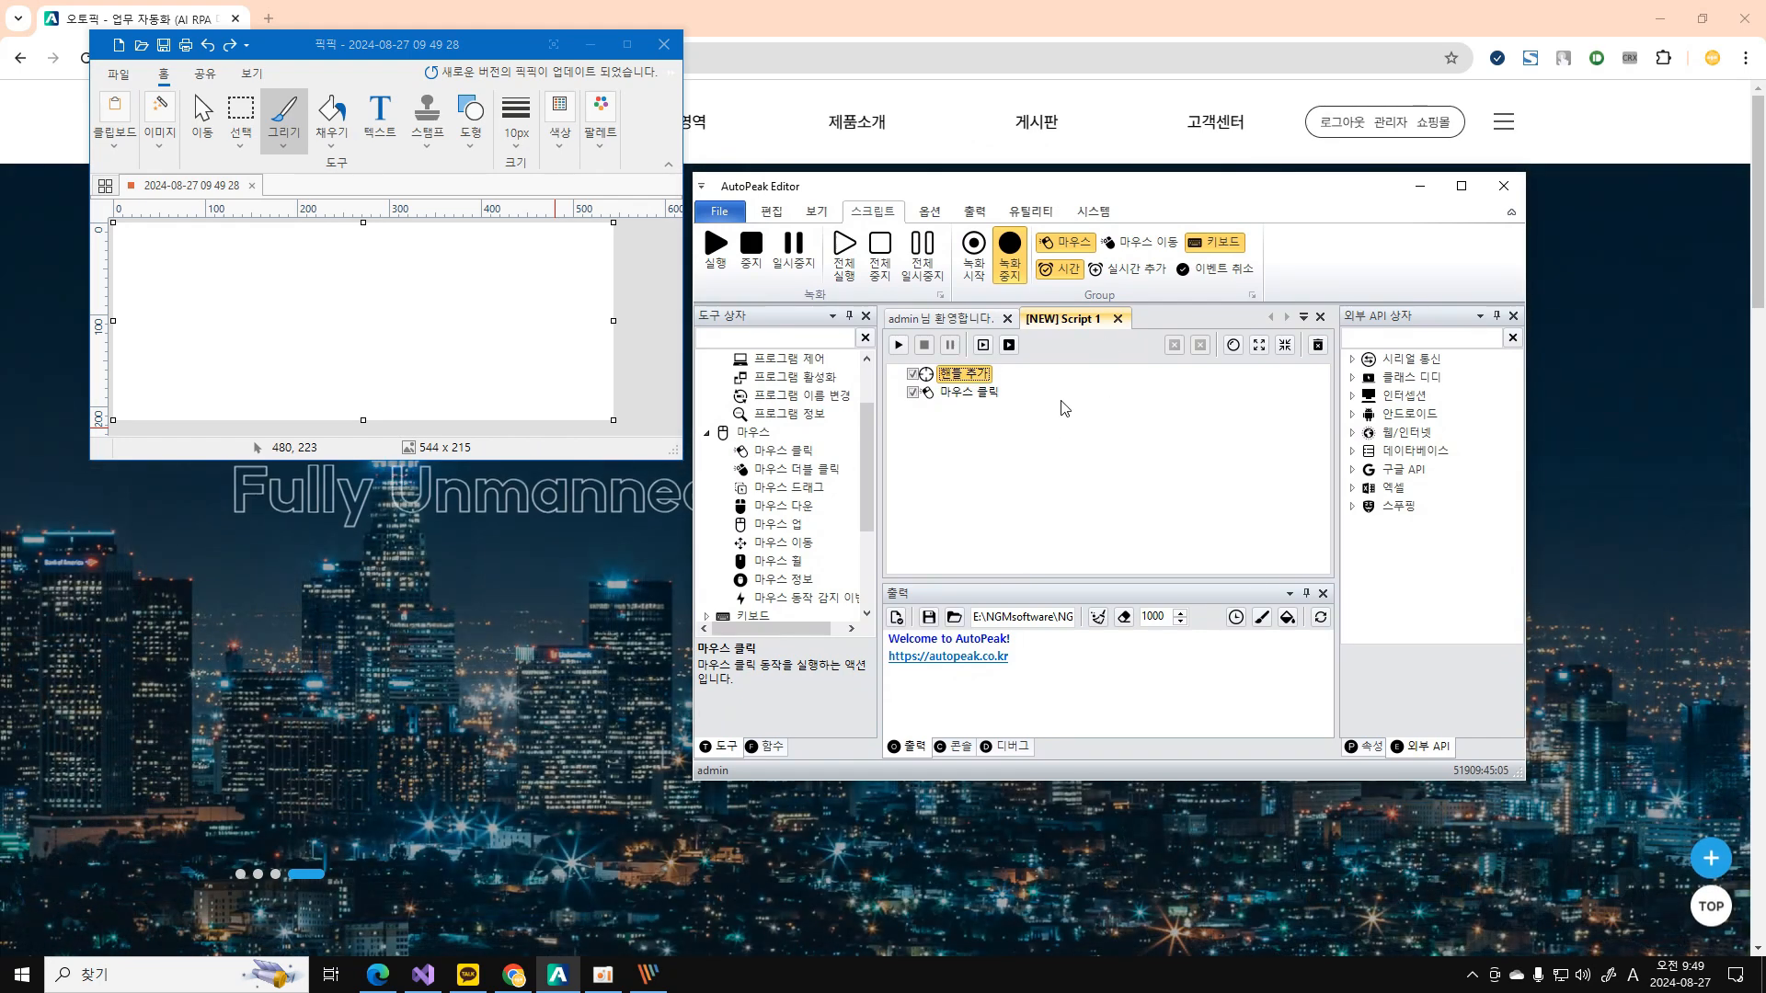
click(1363, 746)
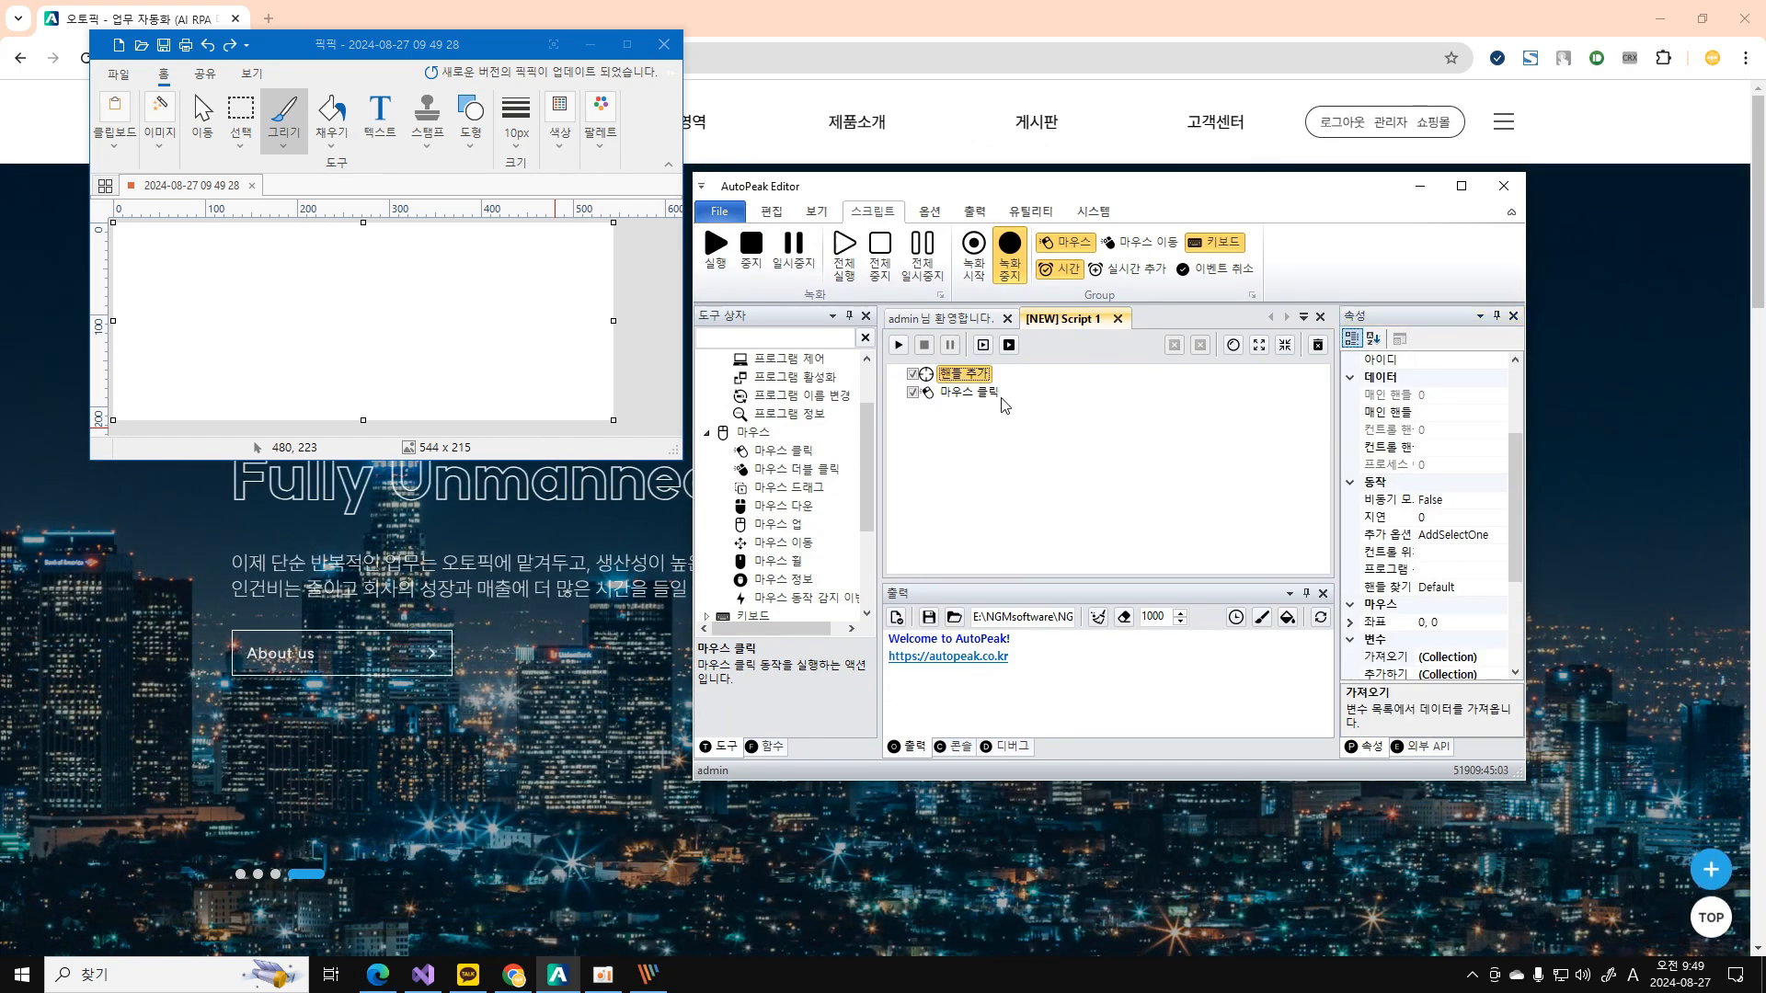
Set the 마우스 클릭 action's 좌표 to 394, 350 by picking the middle of the PicPick canvas.
click(970, 392)
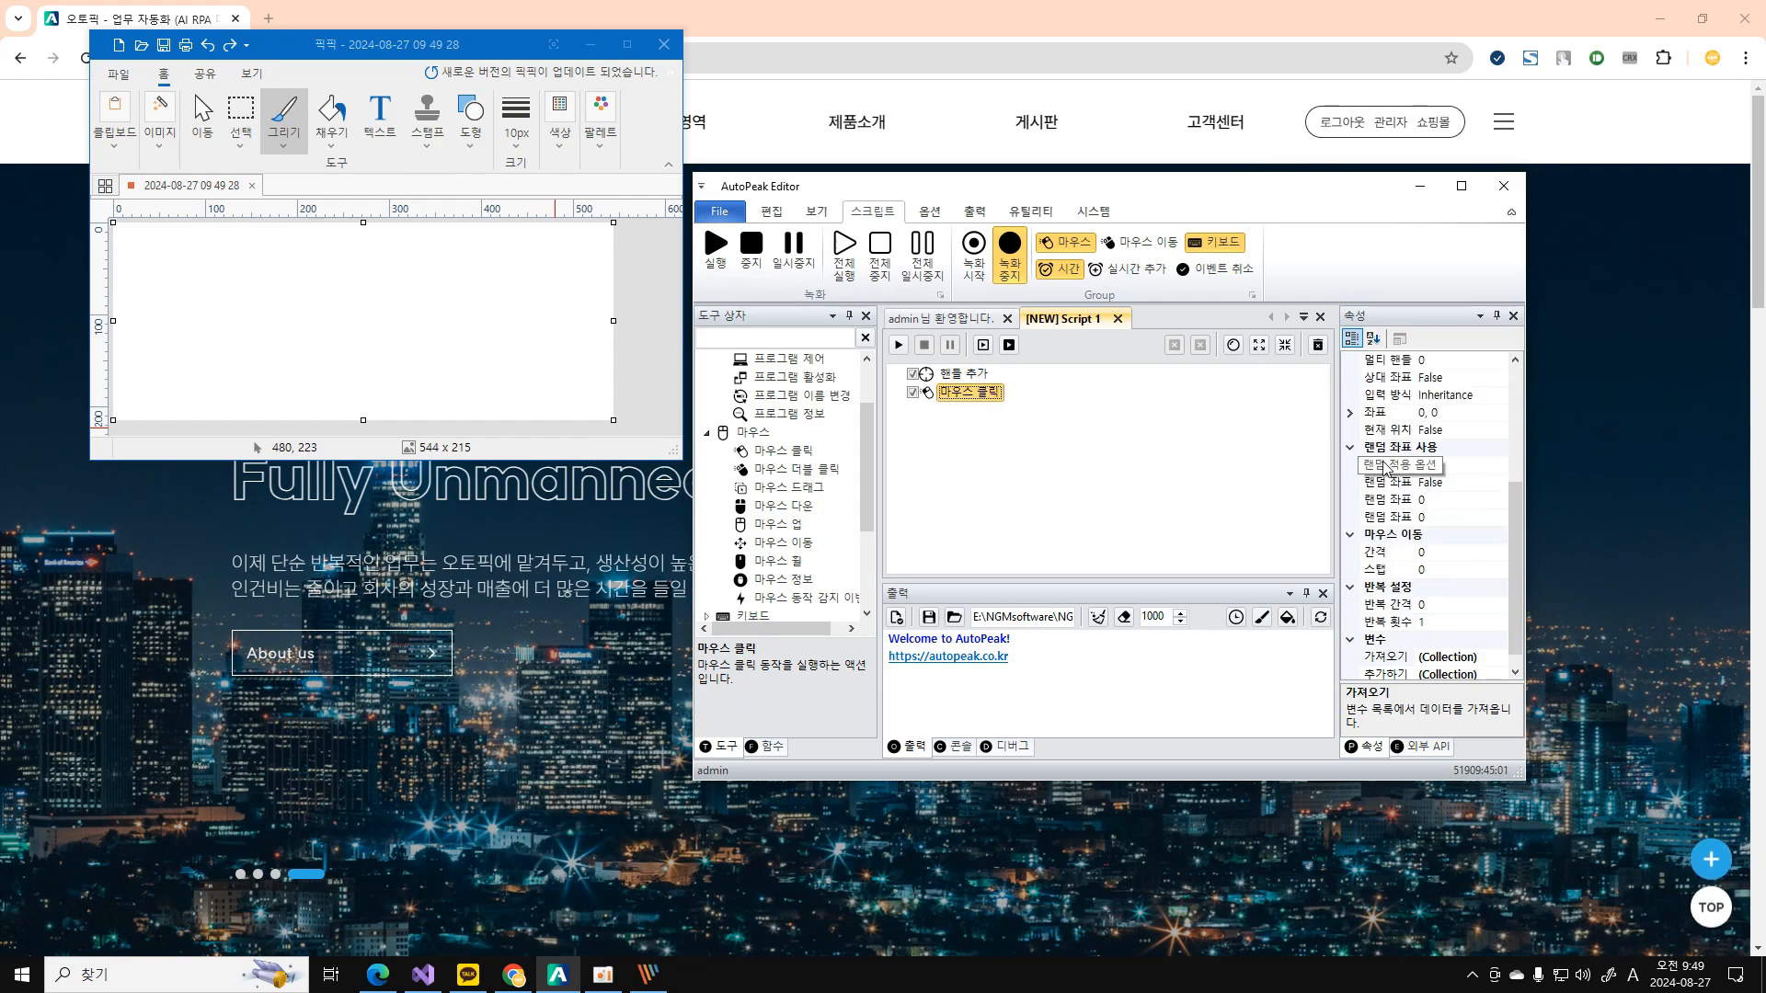
click(1392, 416)
click(1500, 413)
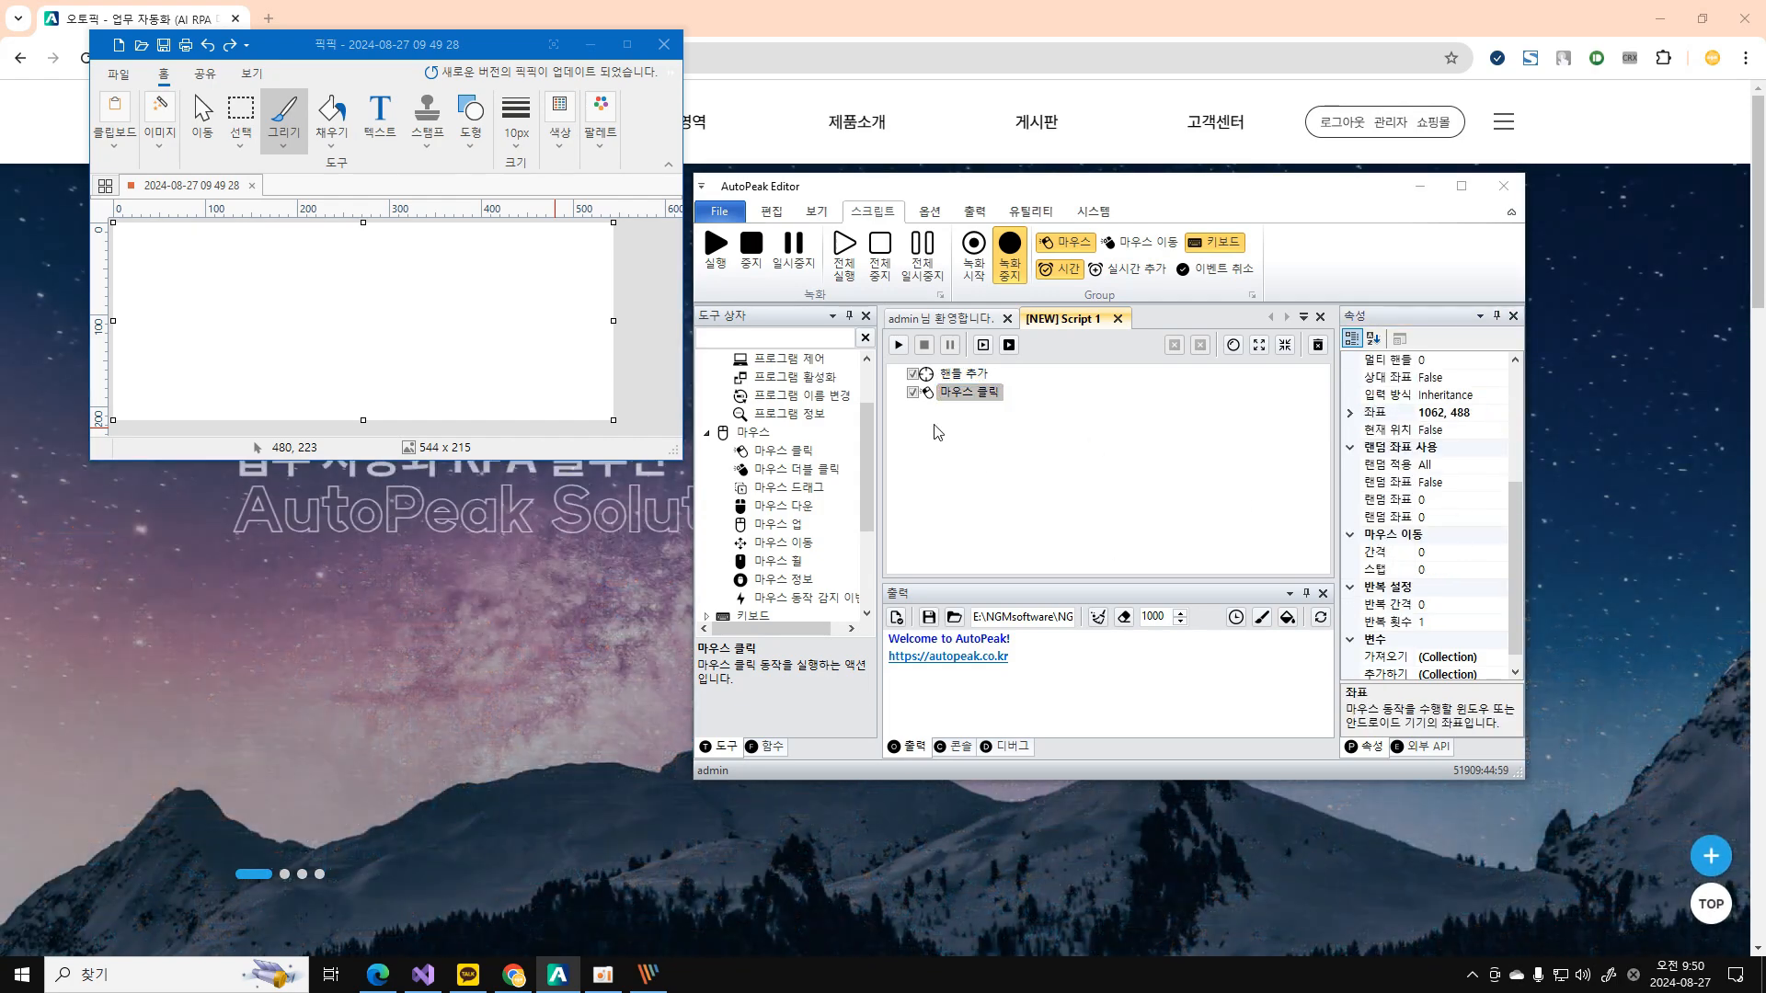
click(362, 321)
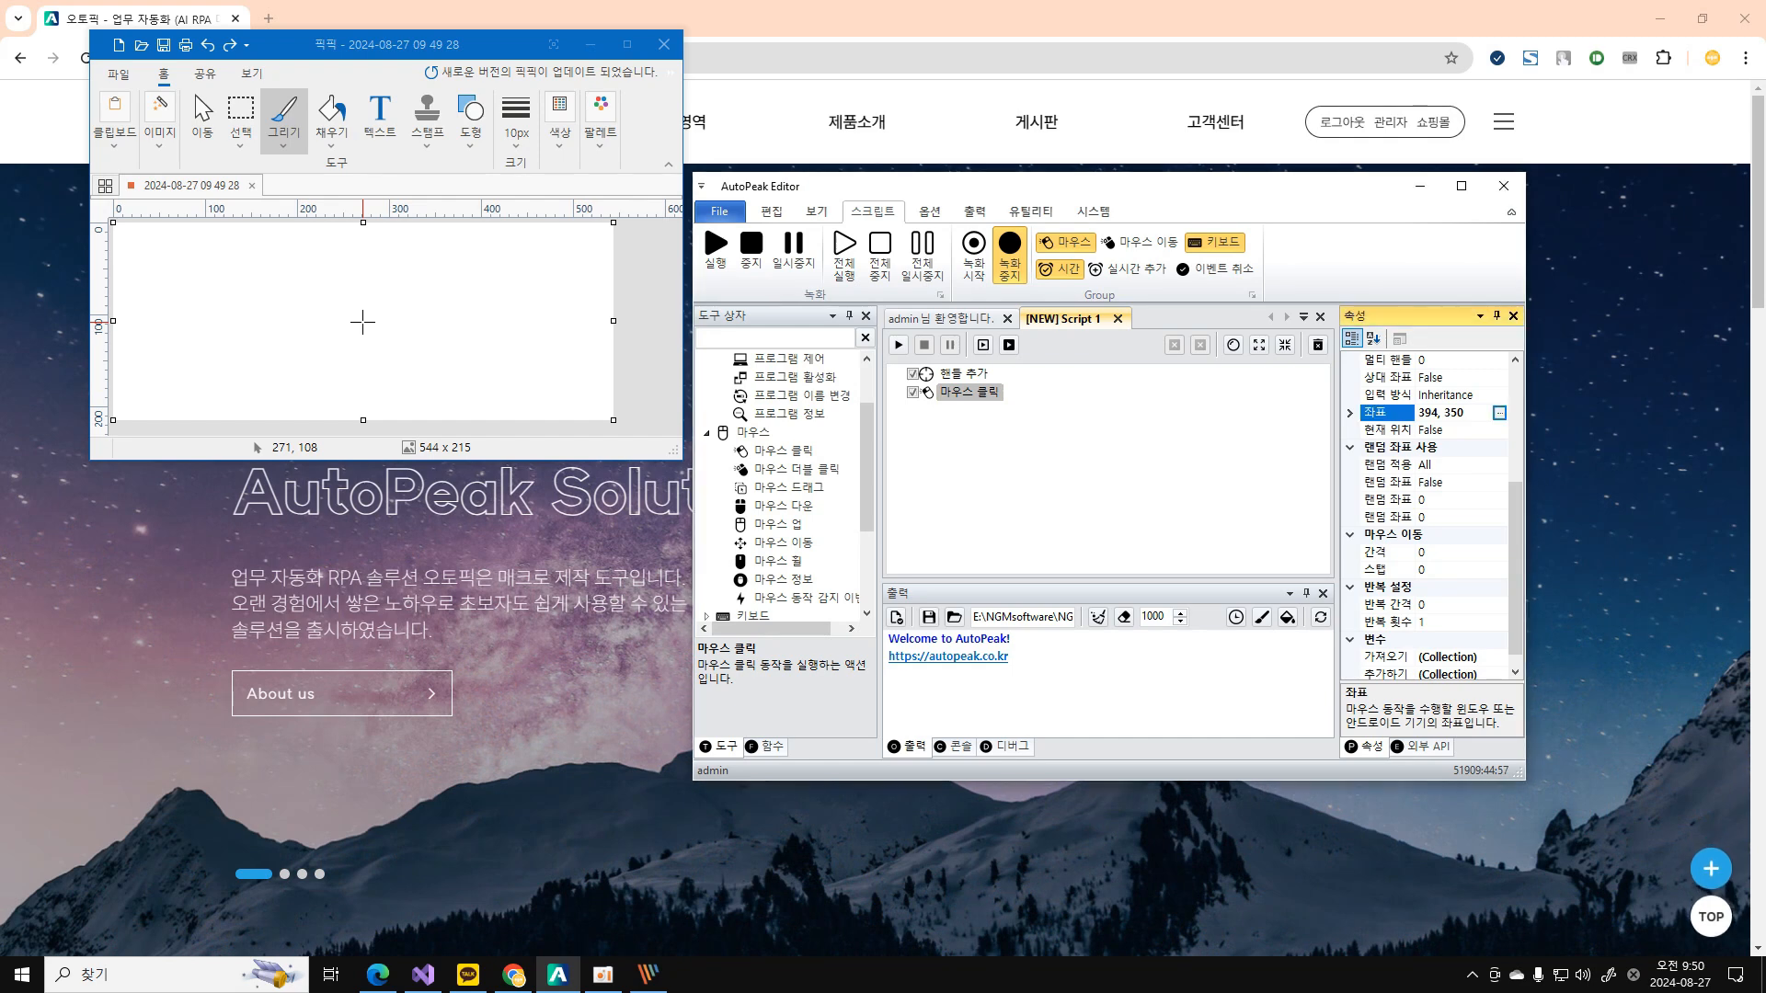
Assign the PicPick drawing canvas as the target program (프로그램 선택) of the 핸들 추가 action.
click(1105, 521)
key(Up)
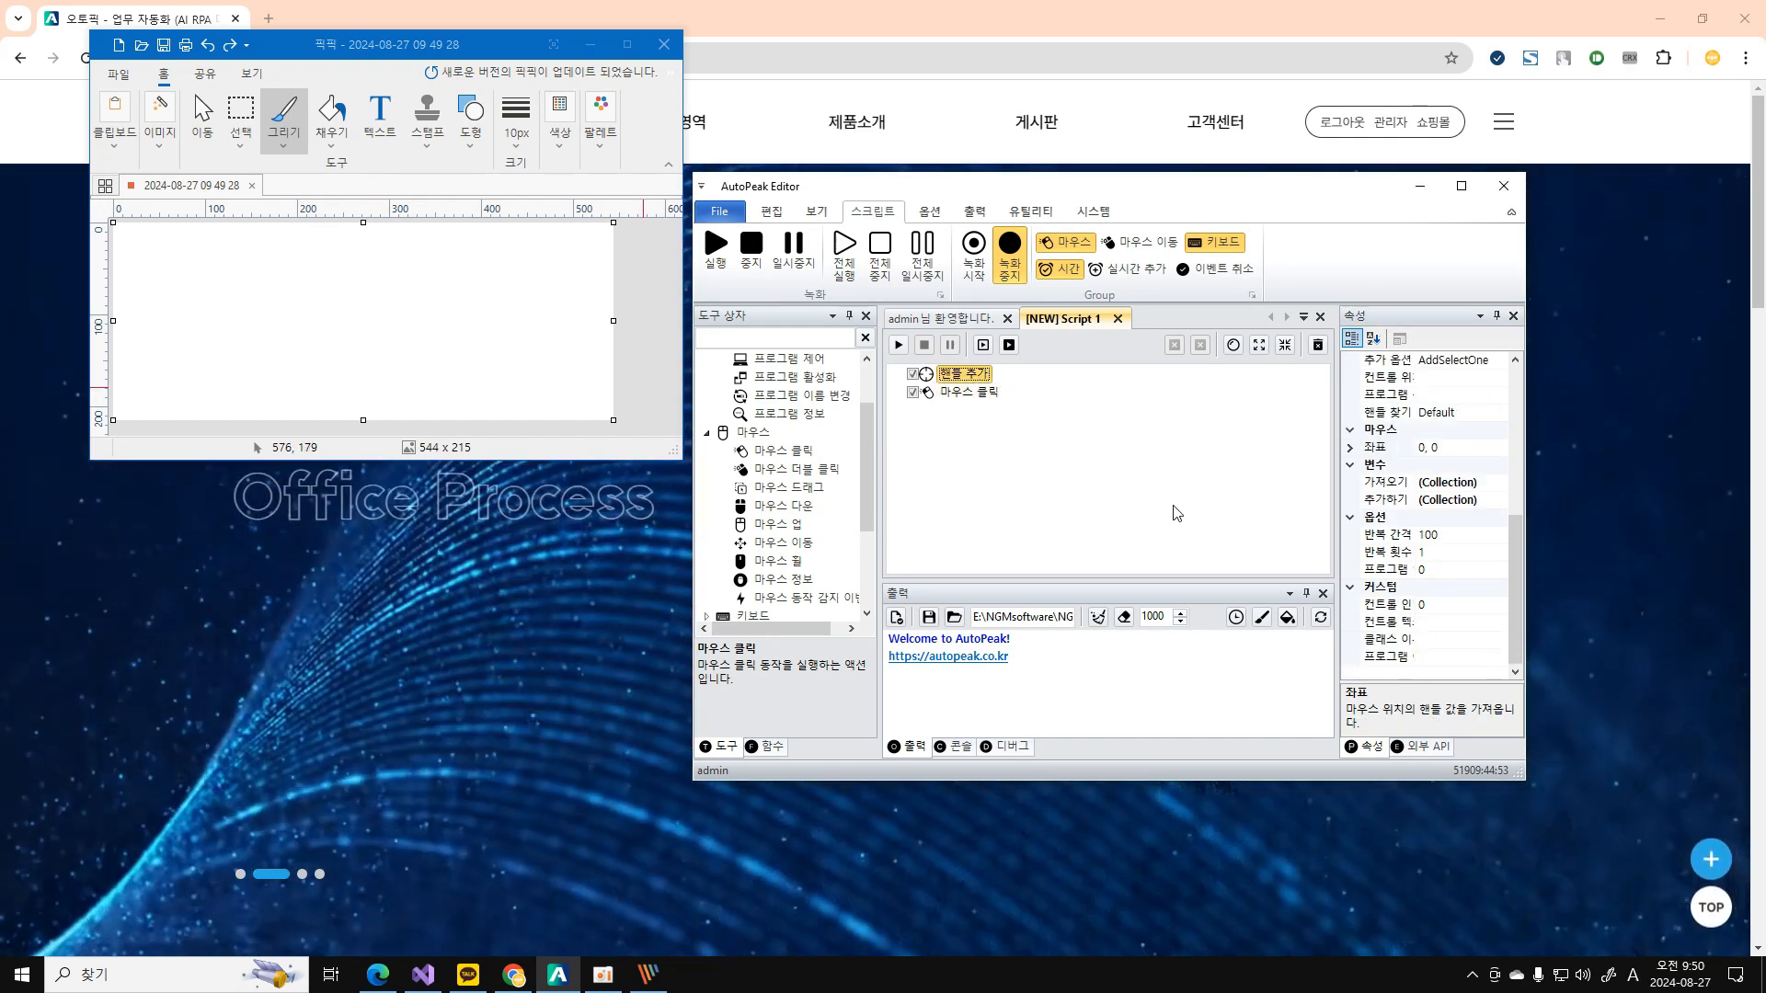
scroll(1379, 515, up, 4)
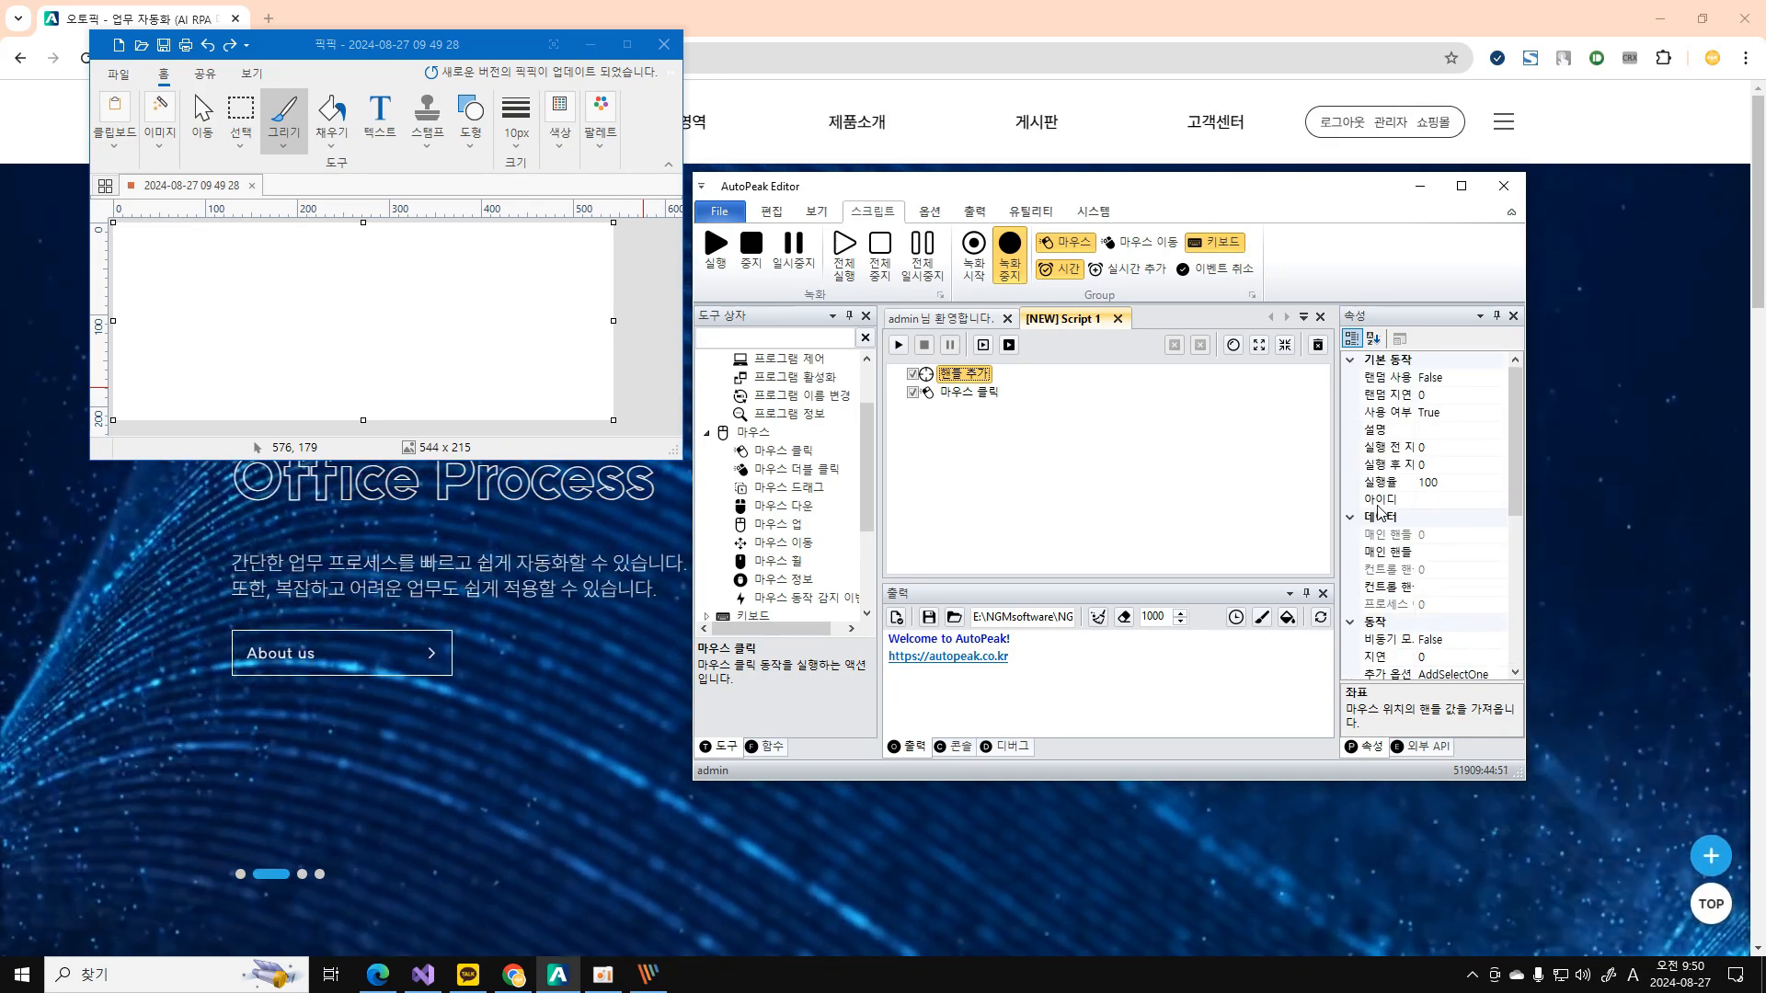
click(1384, 587)
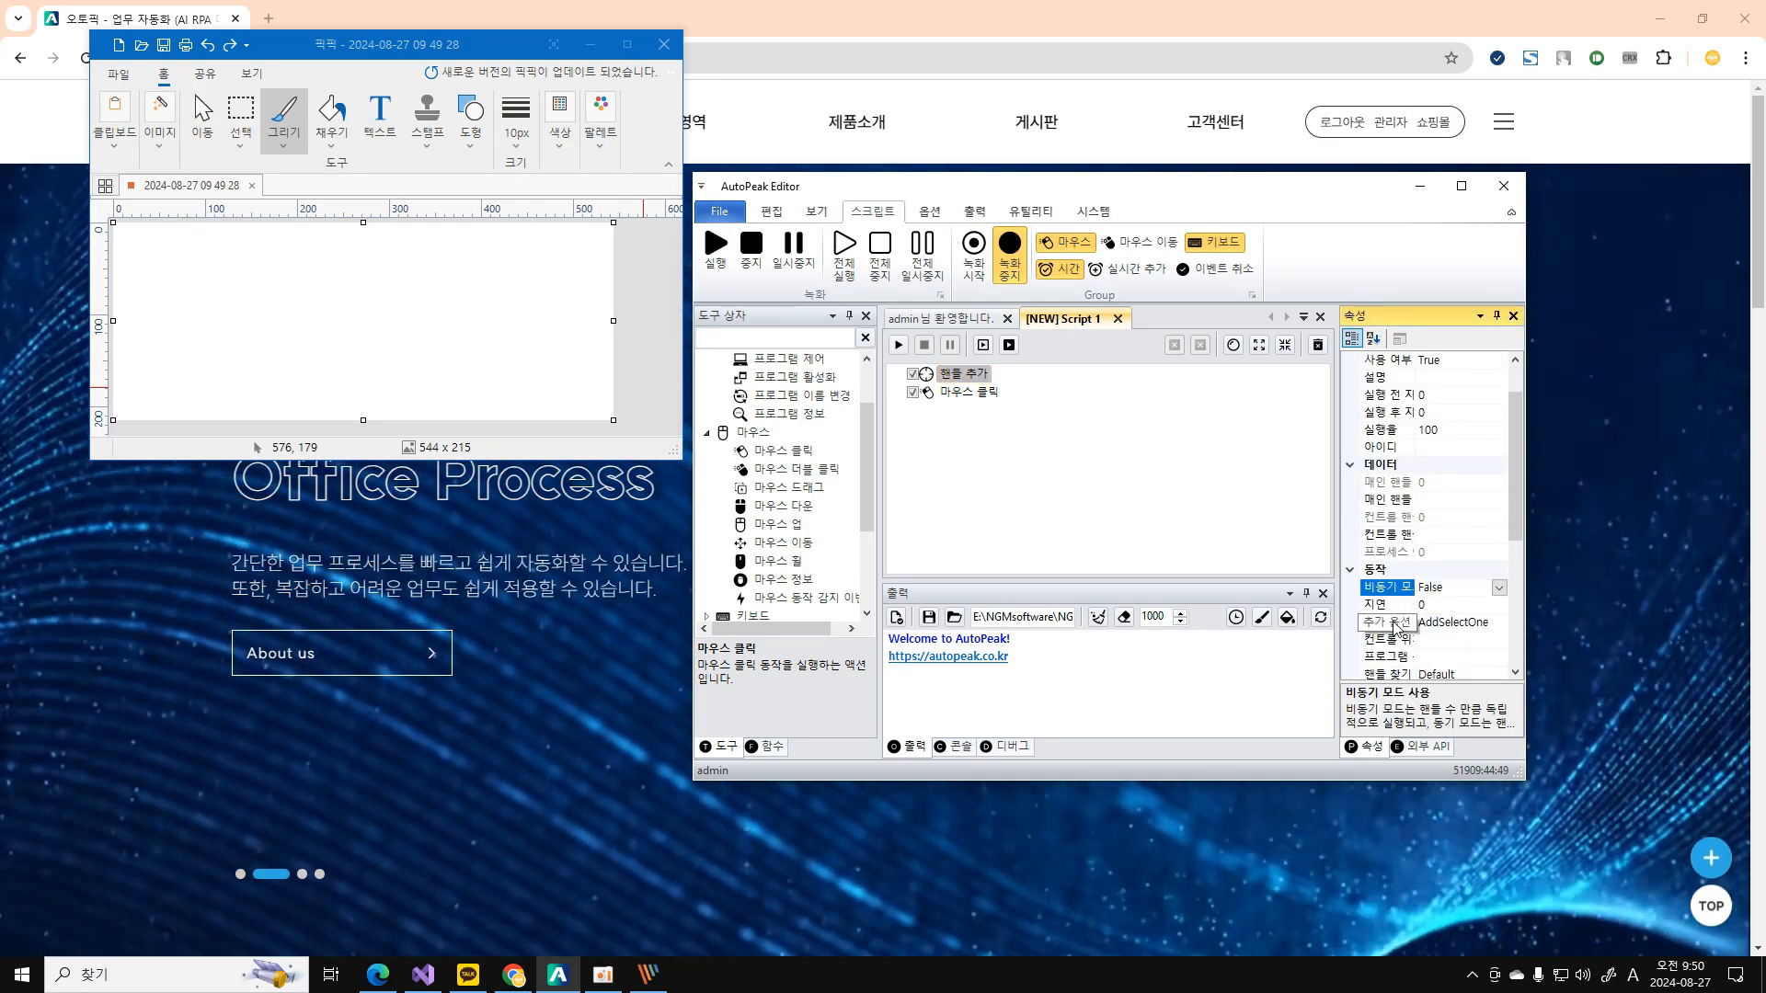
scroll(1389, 607, down, 1)
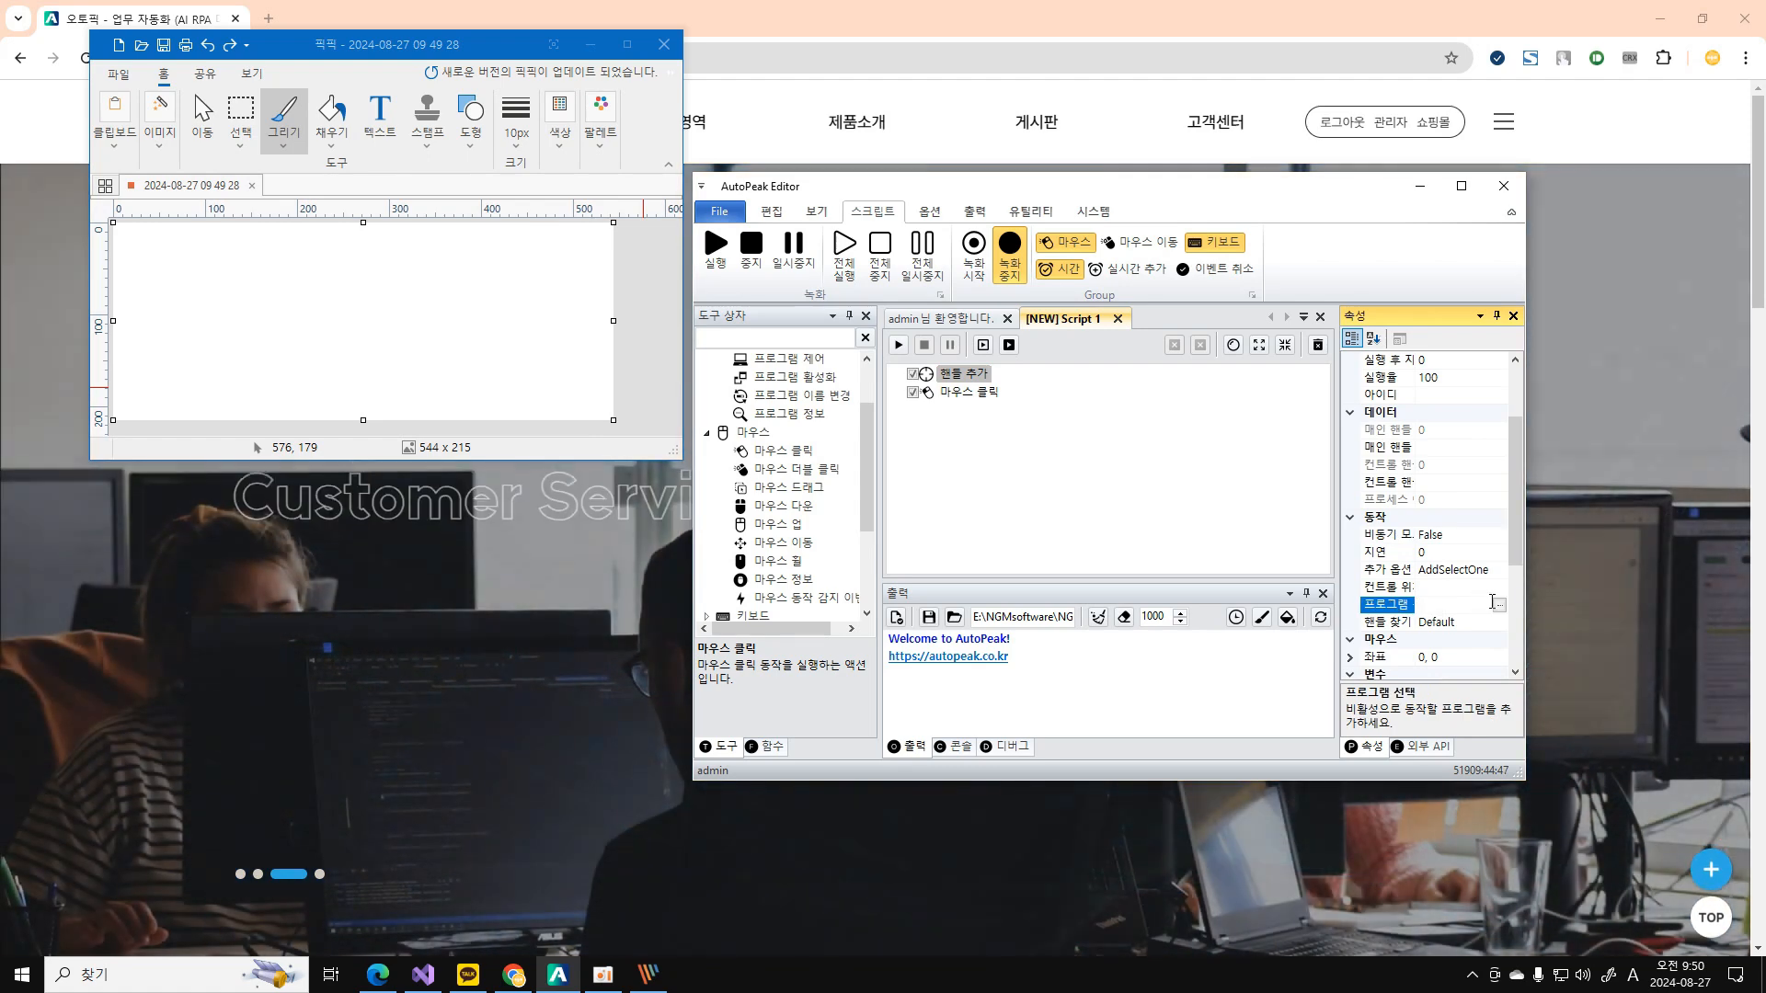
click(1393, 604)
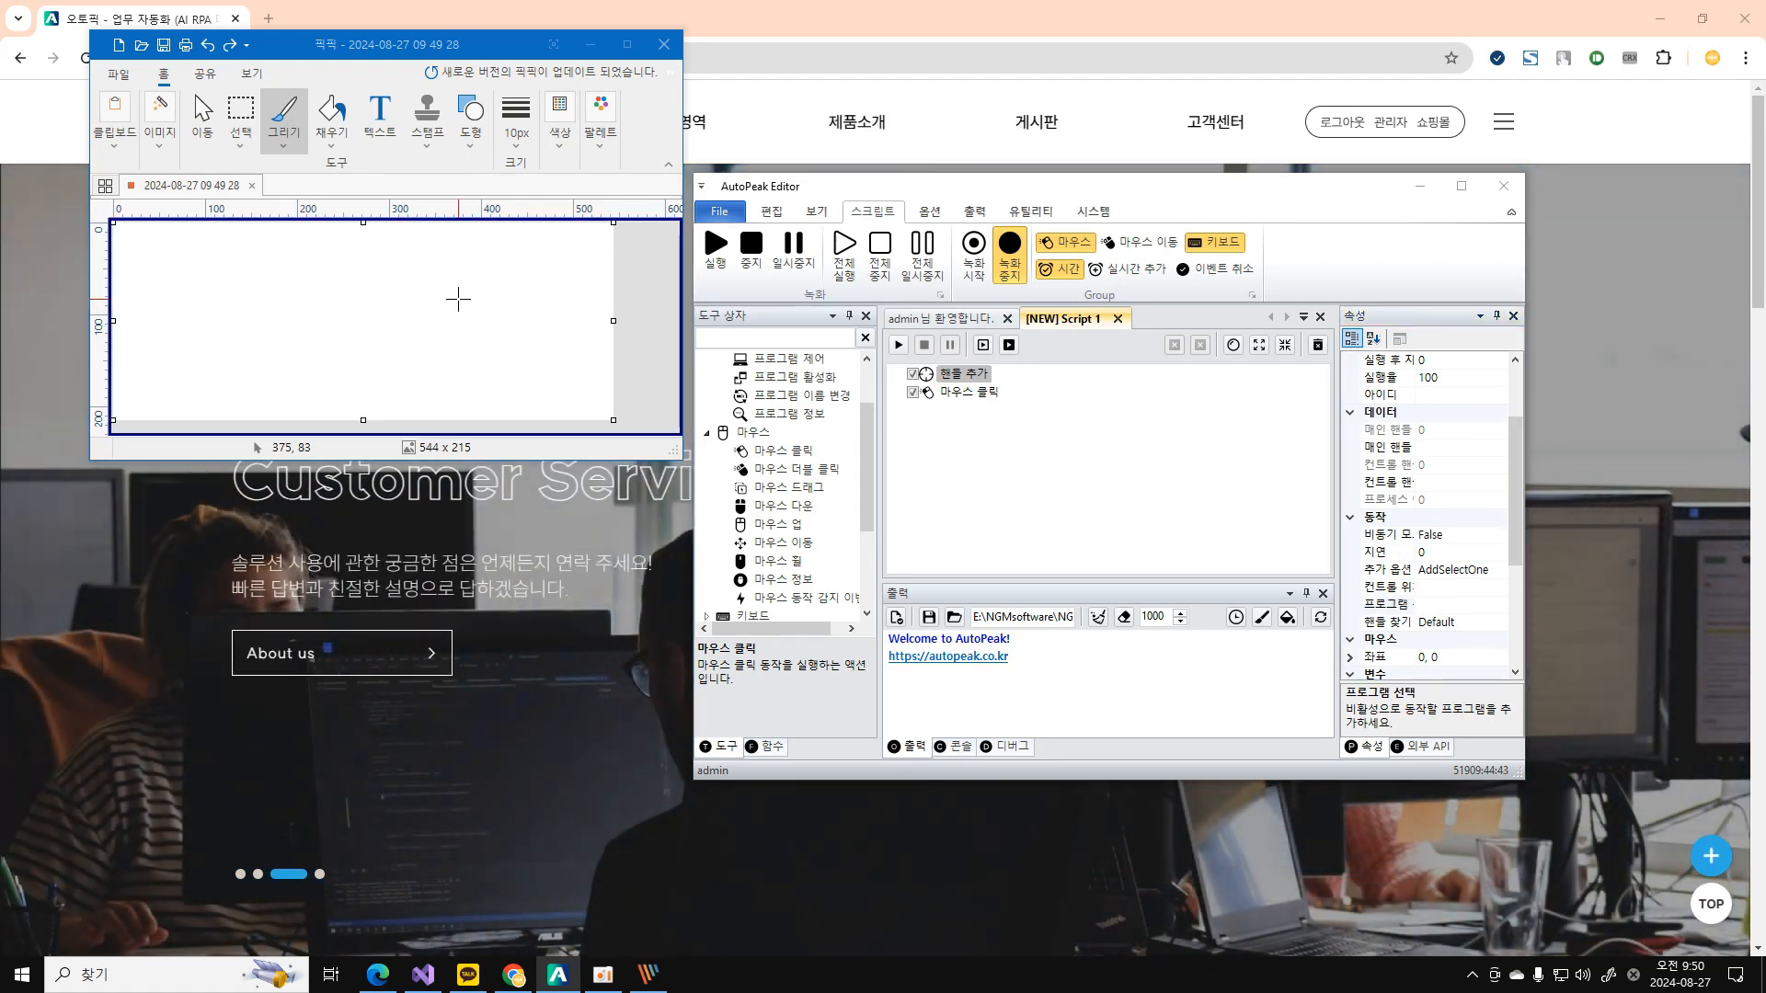
click(519, 324)
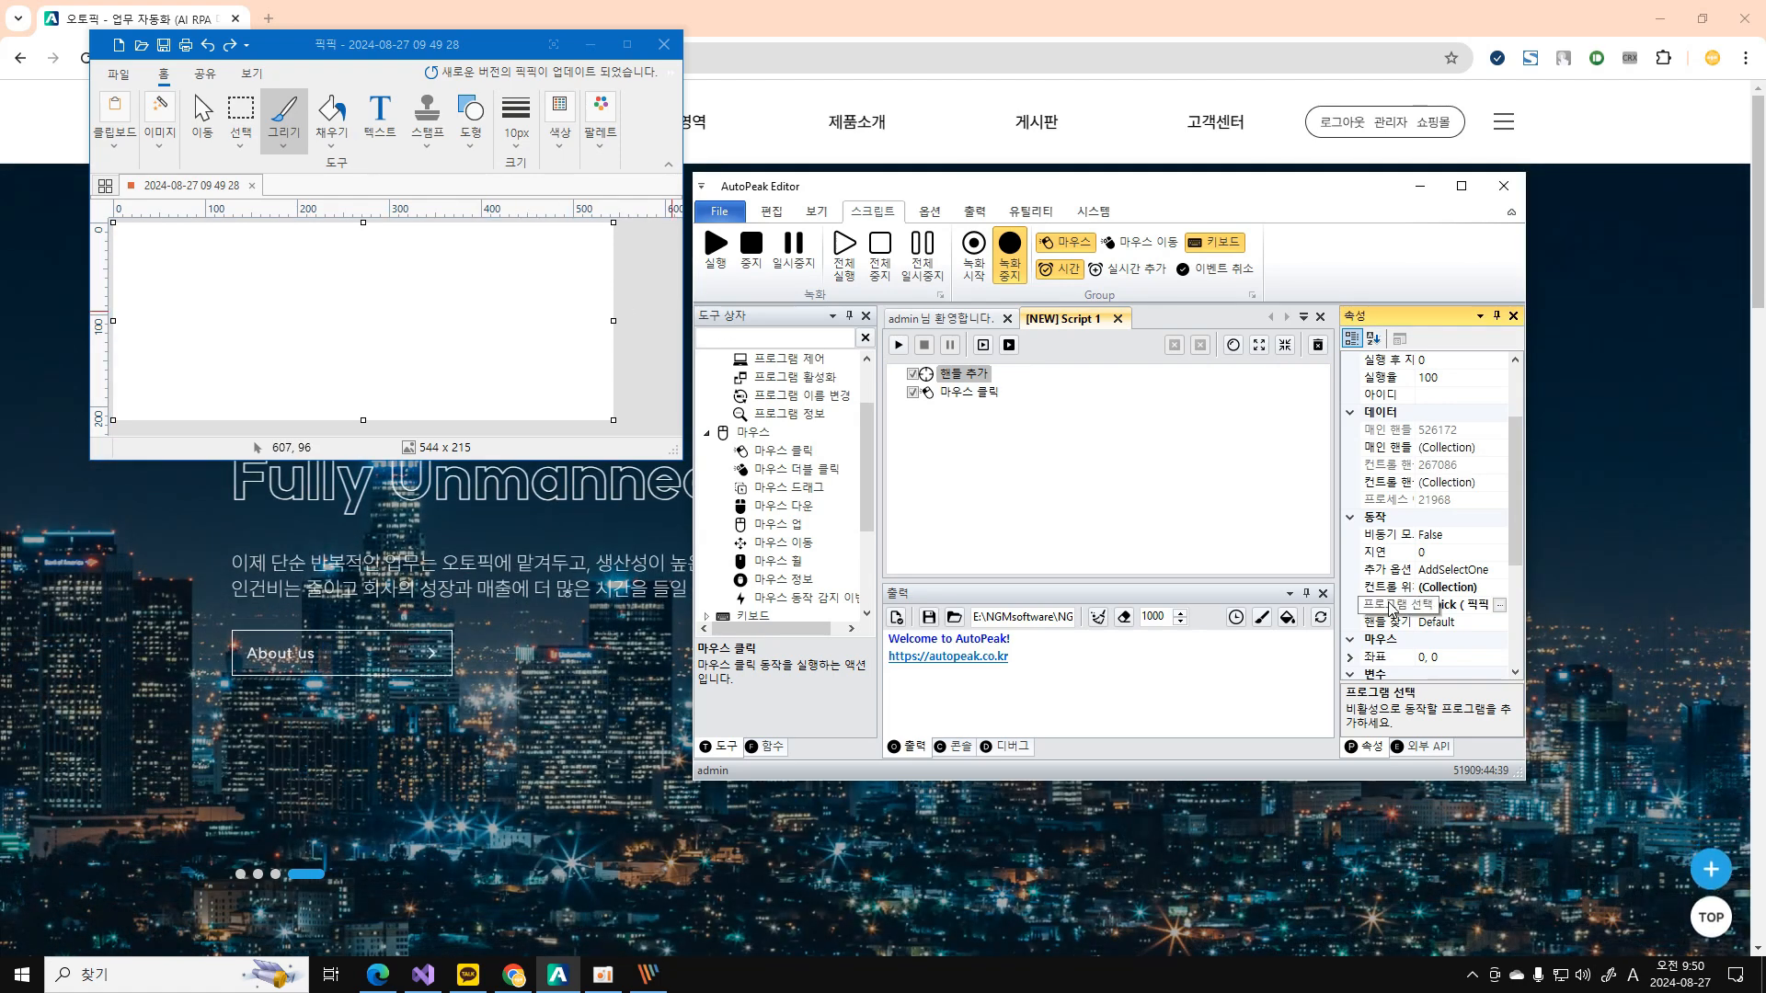
click(1129, 497)
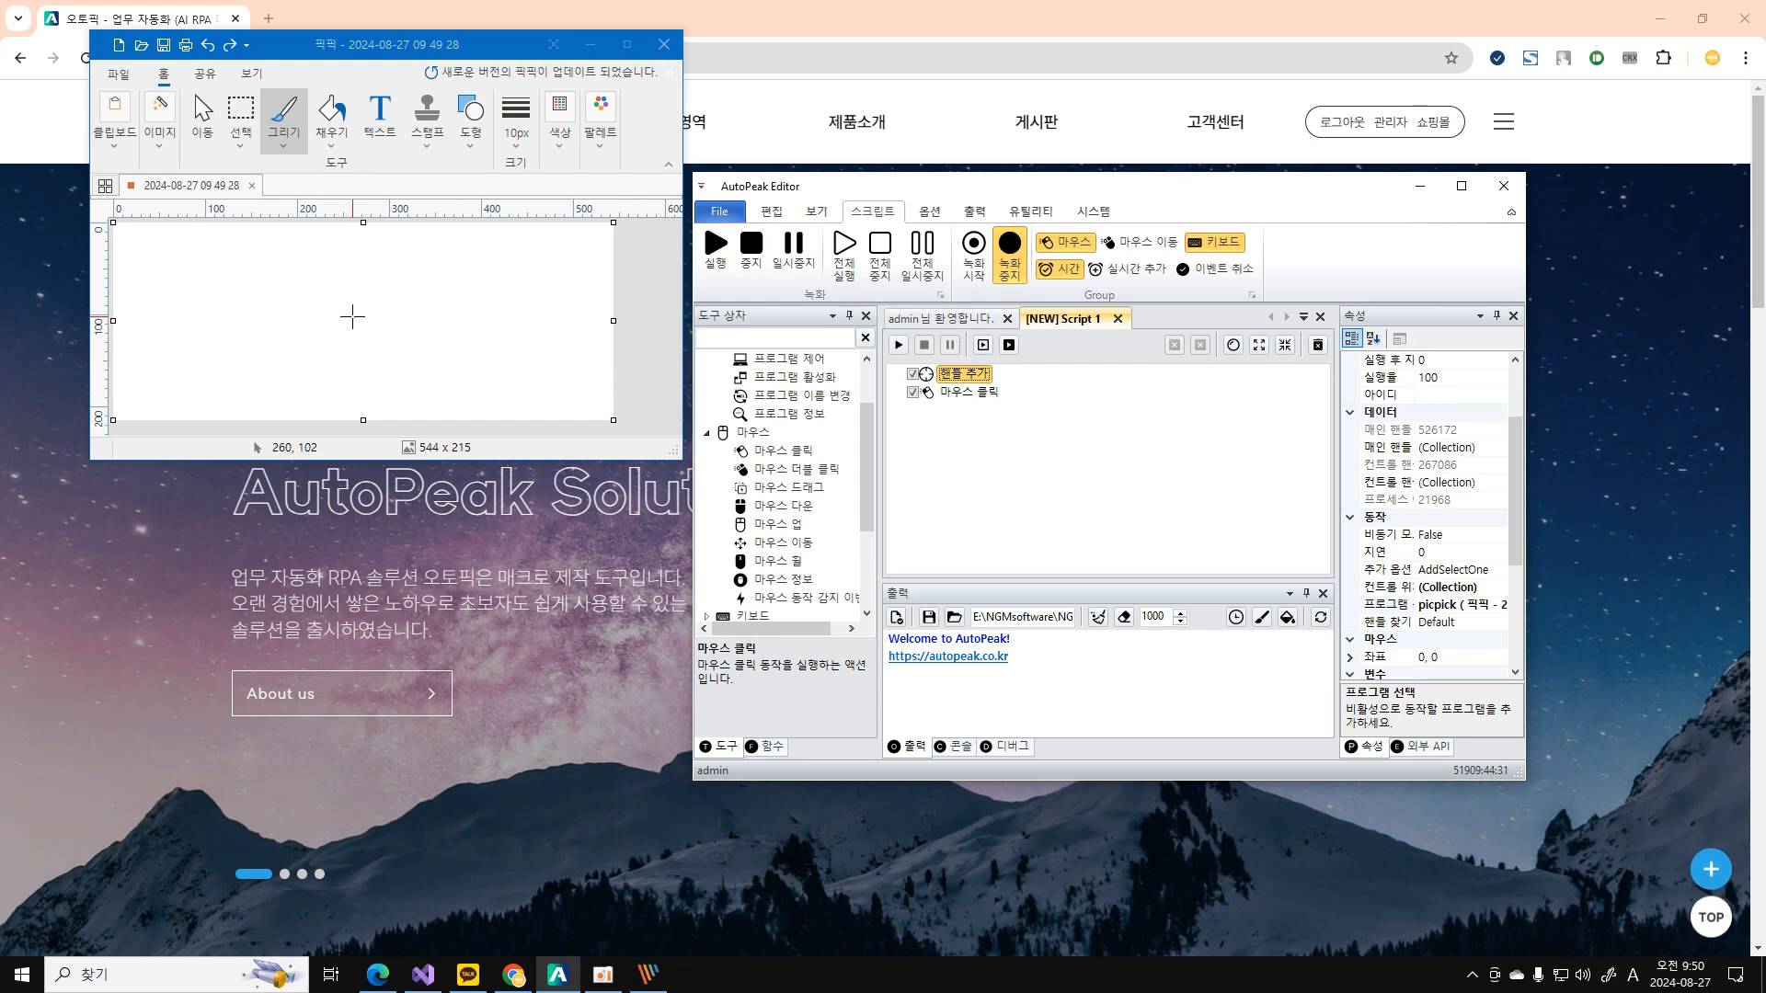
Run the script to perform the mouse click on the PicPick canvas.
click(897, 345)
click(364, 322)
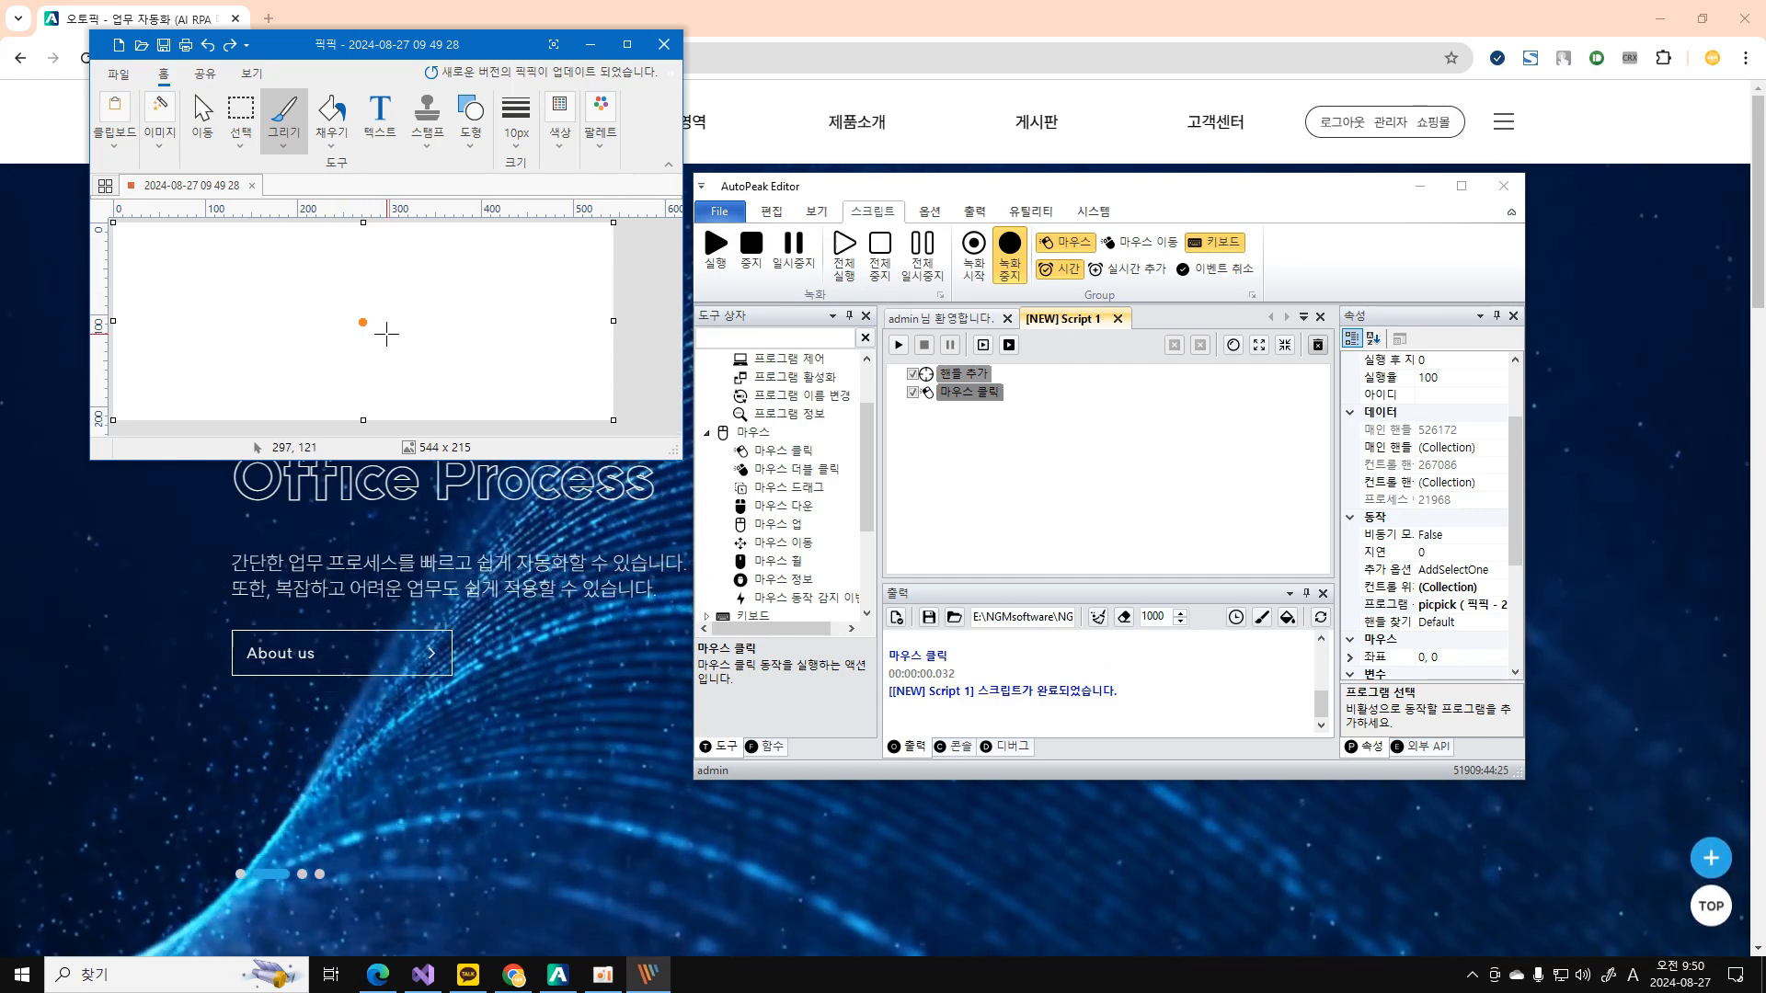
click(898, 346)
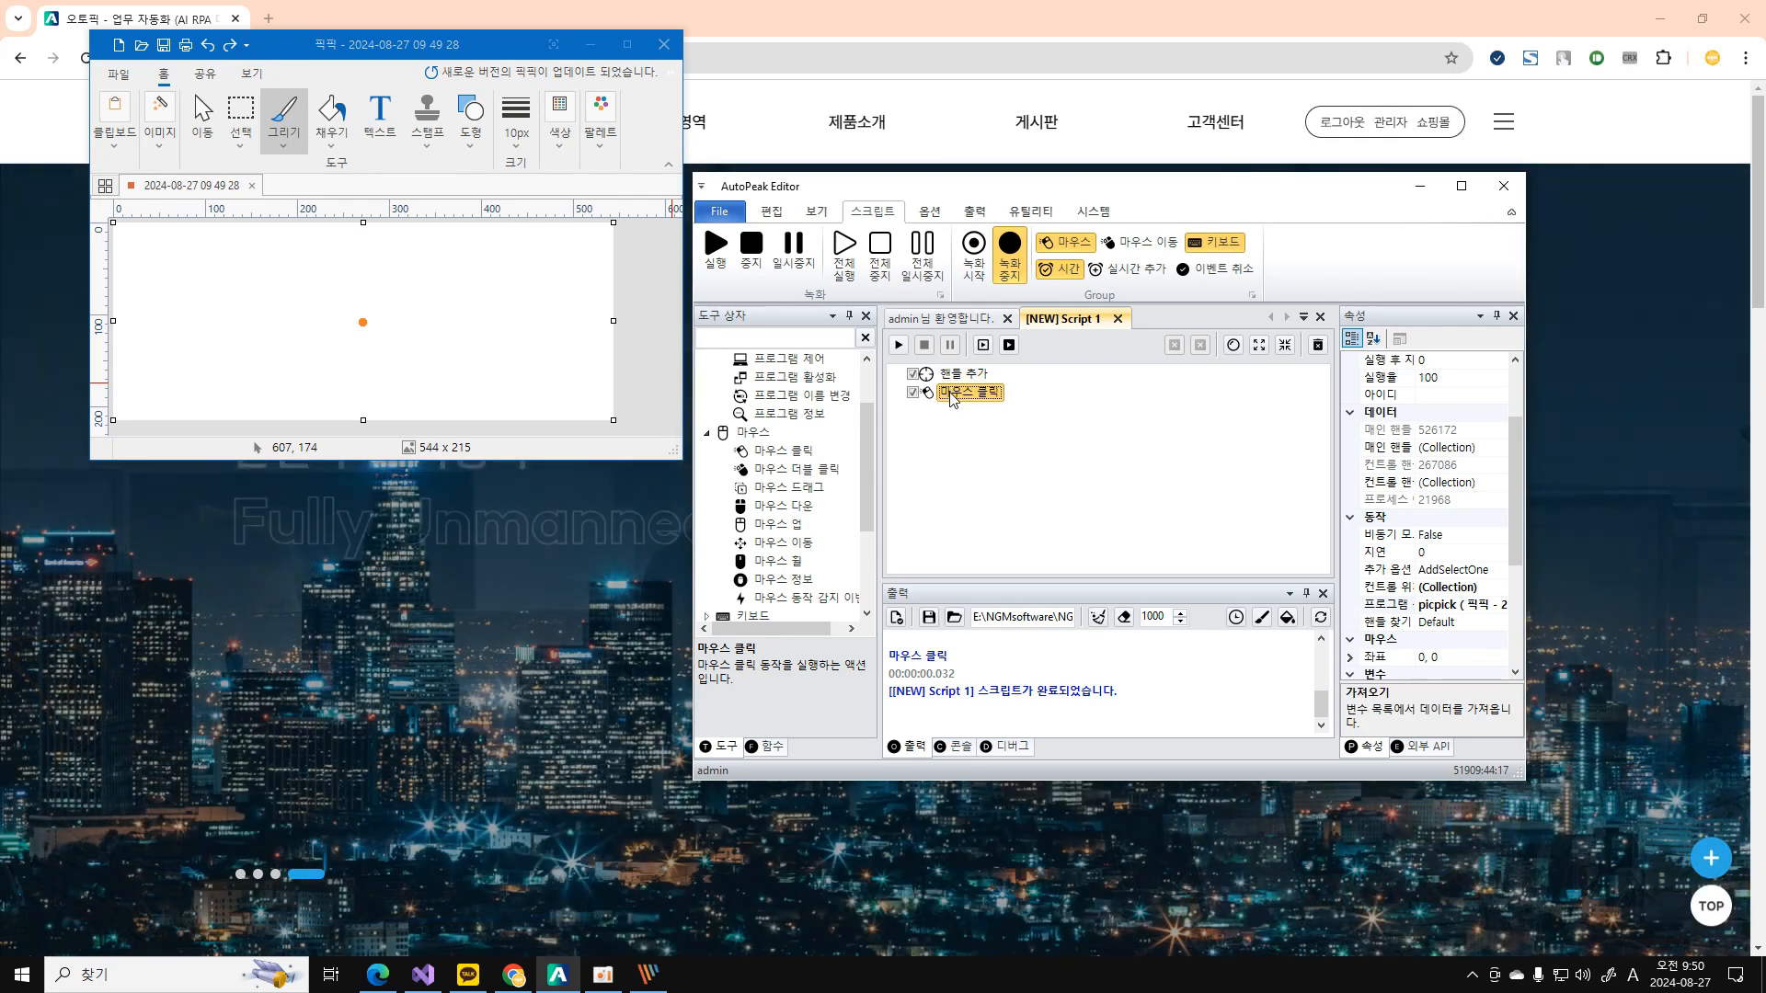
Examine the 입력 방식 (input method) property of the 마우스 클릭 action and its list of available methods, keeping Inheritance.
click(977, 393)
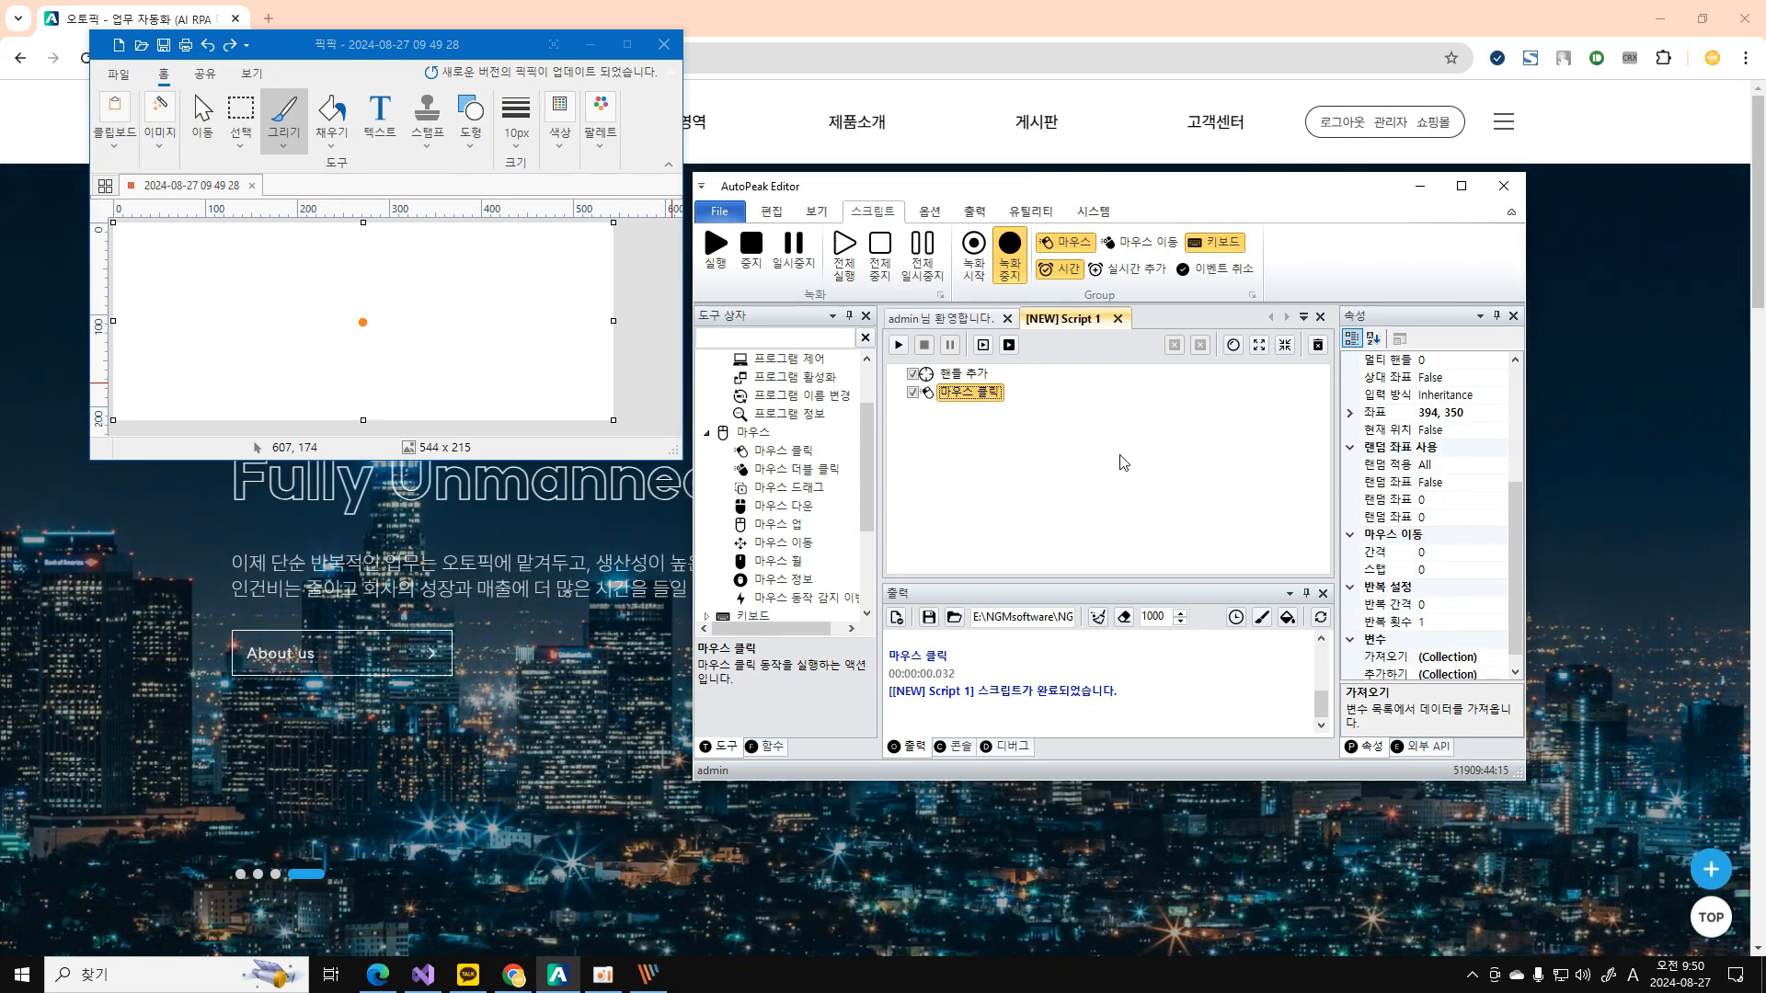
click(1387, 397)
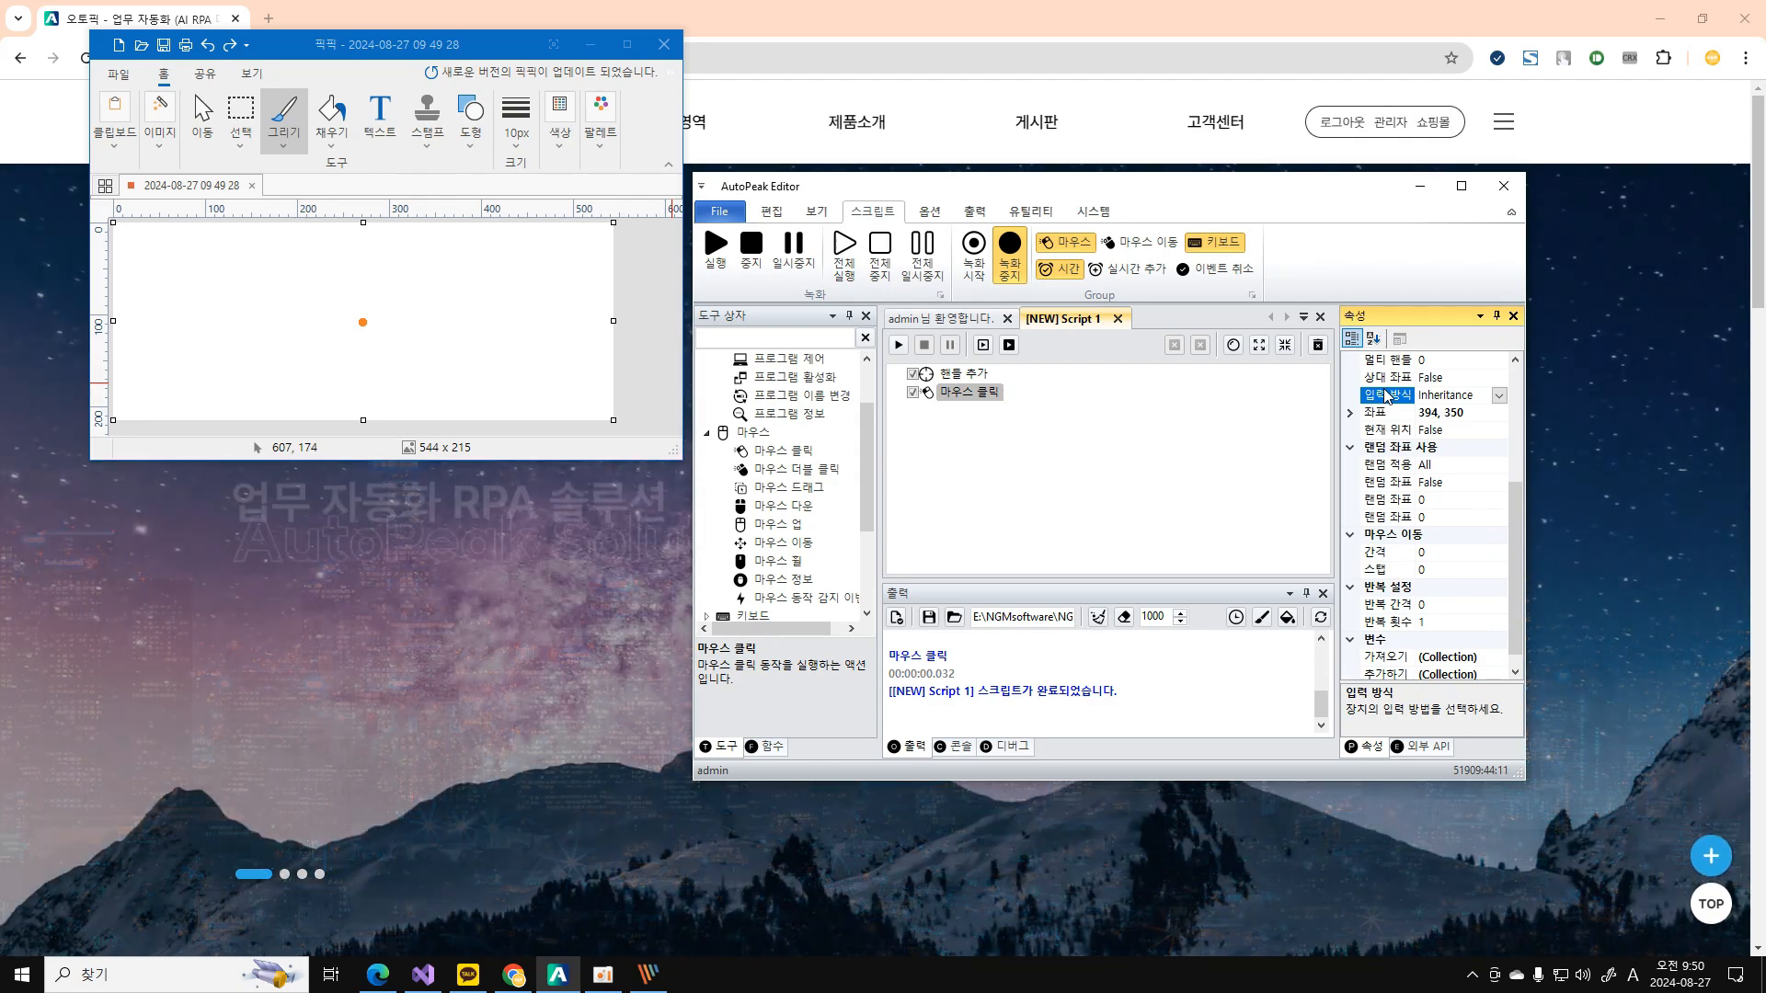
click(1476, 395)
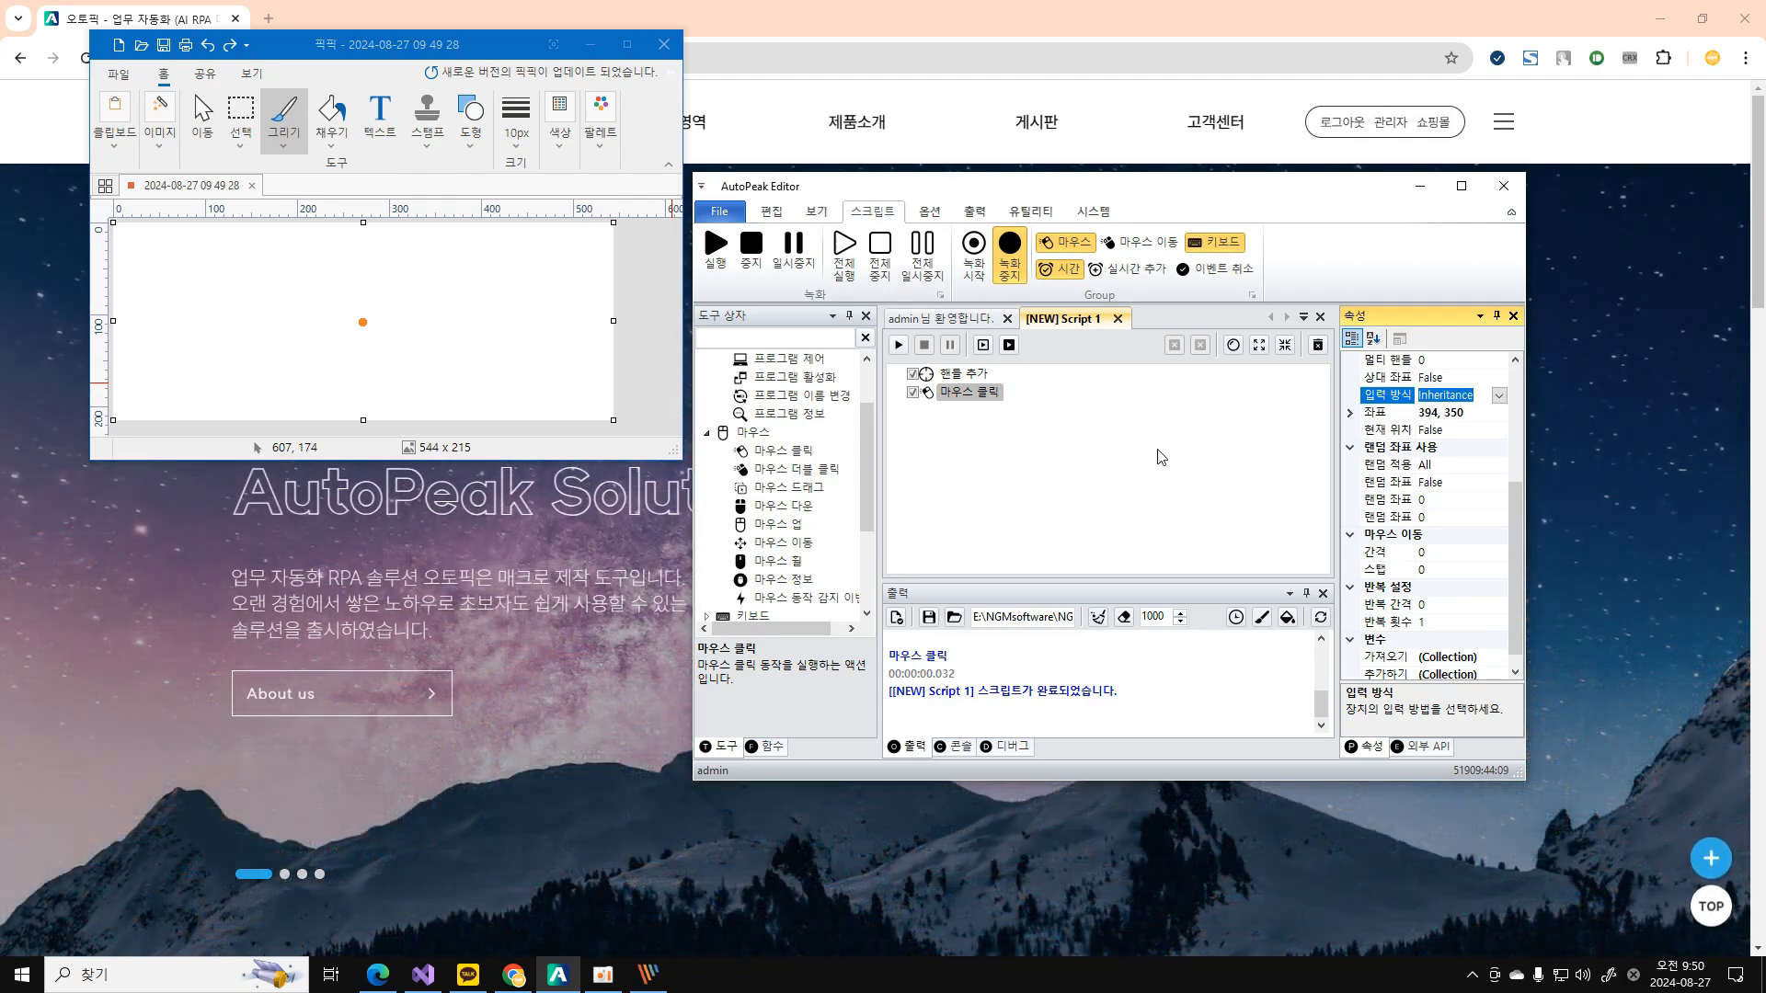
click(1377, 395)
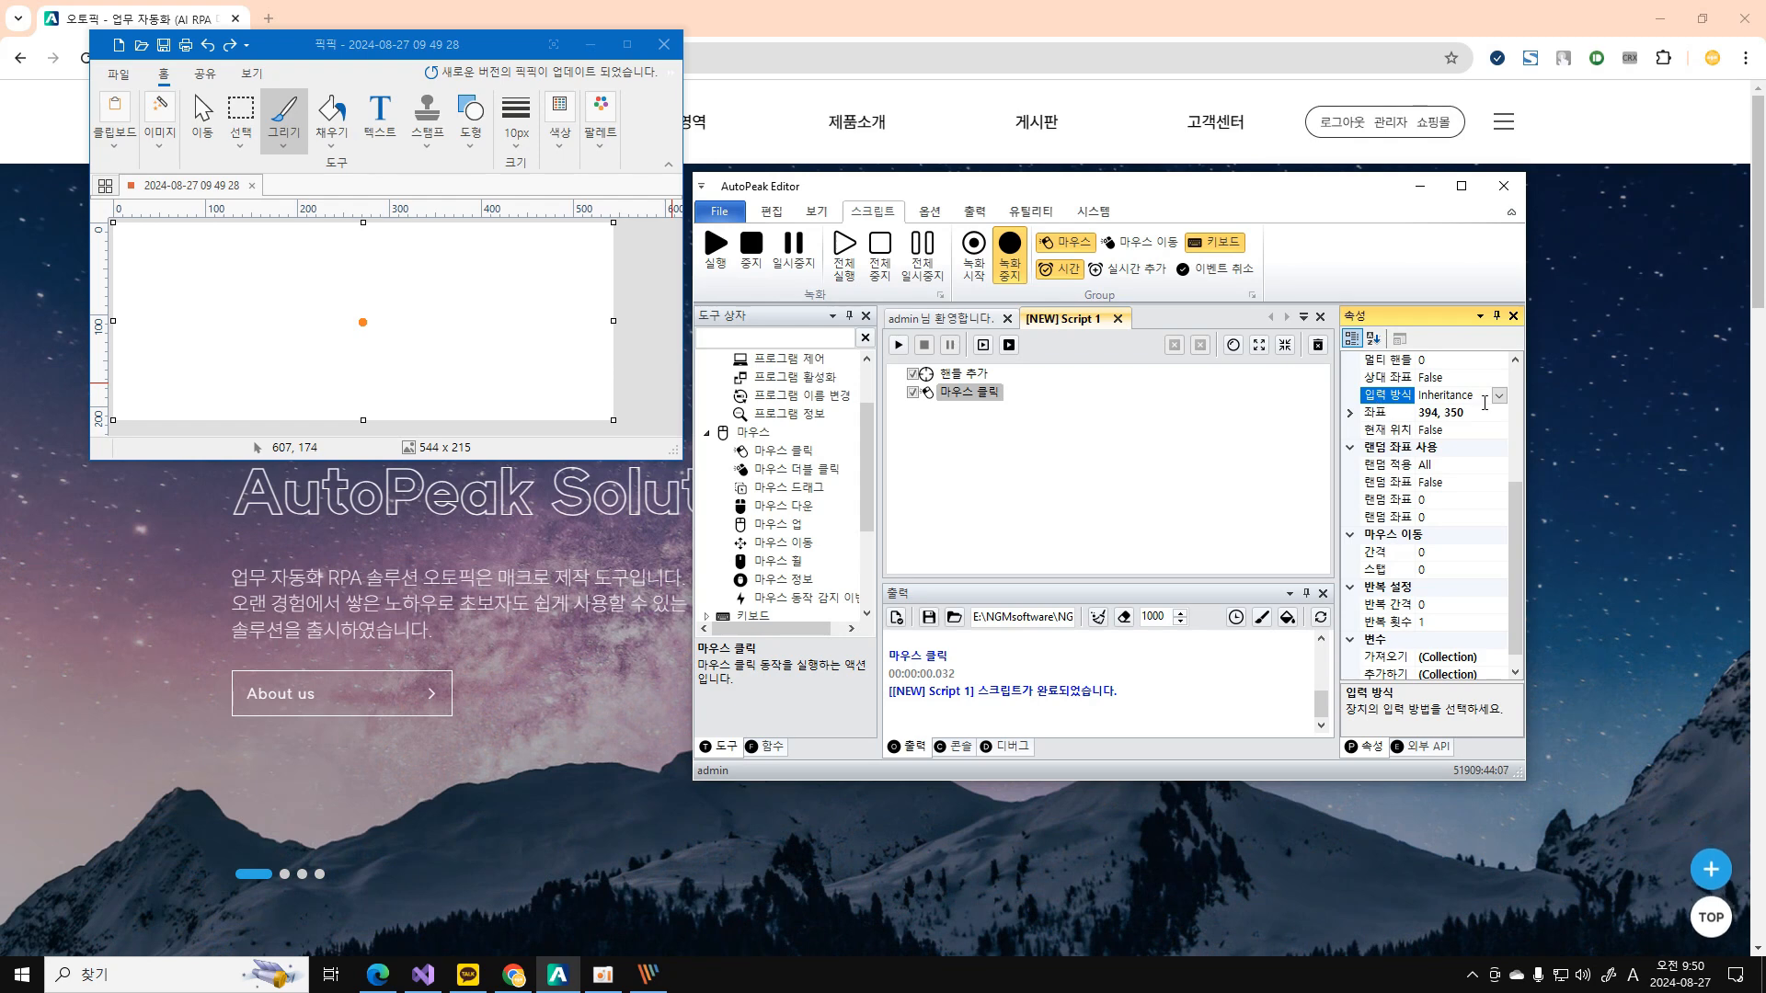
drag(1476, 398, 1417, 398)
click(1391, 398)
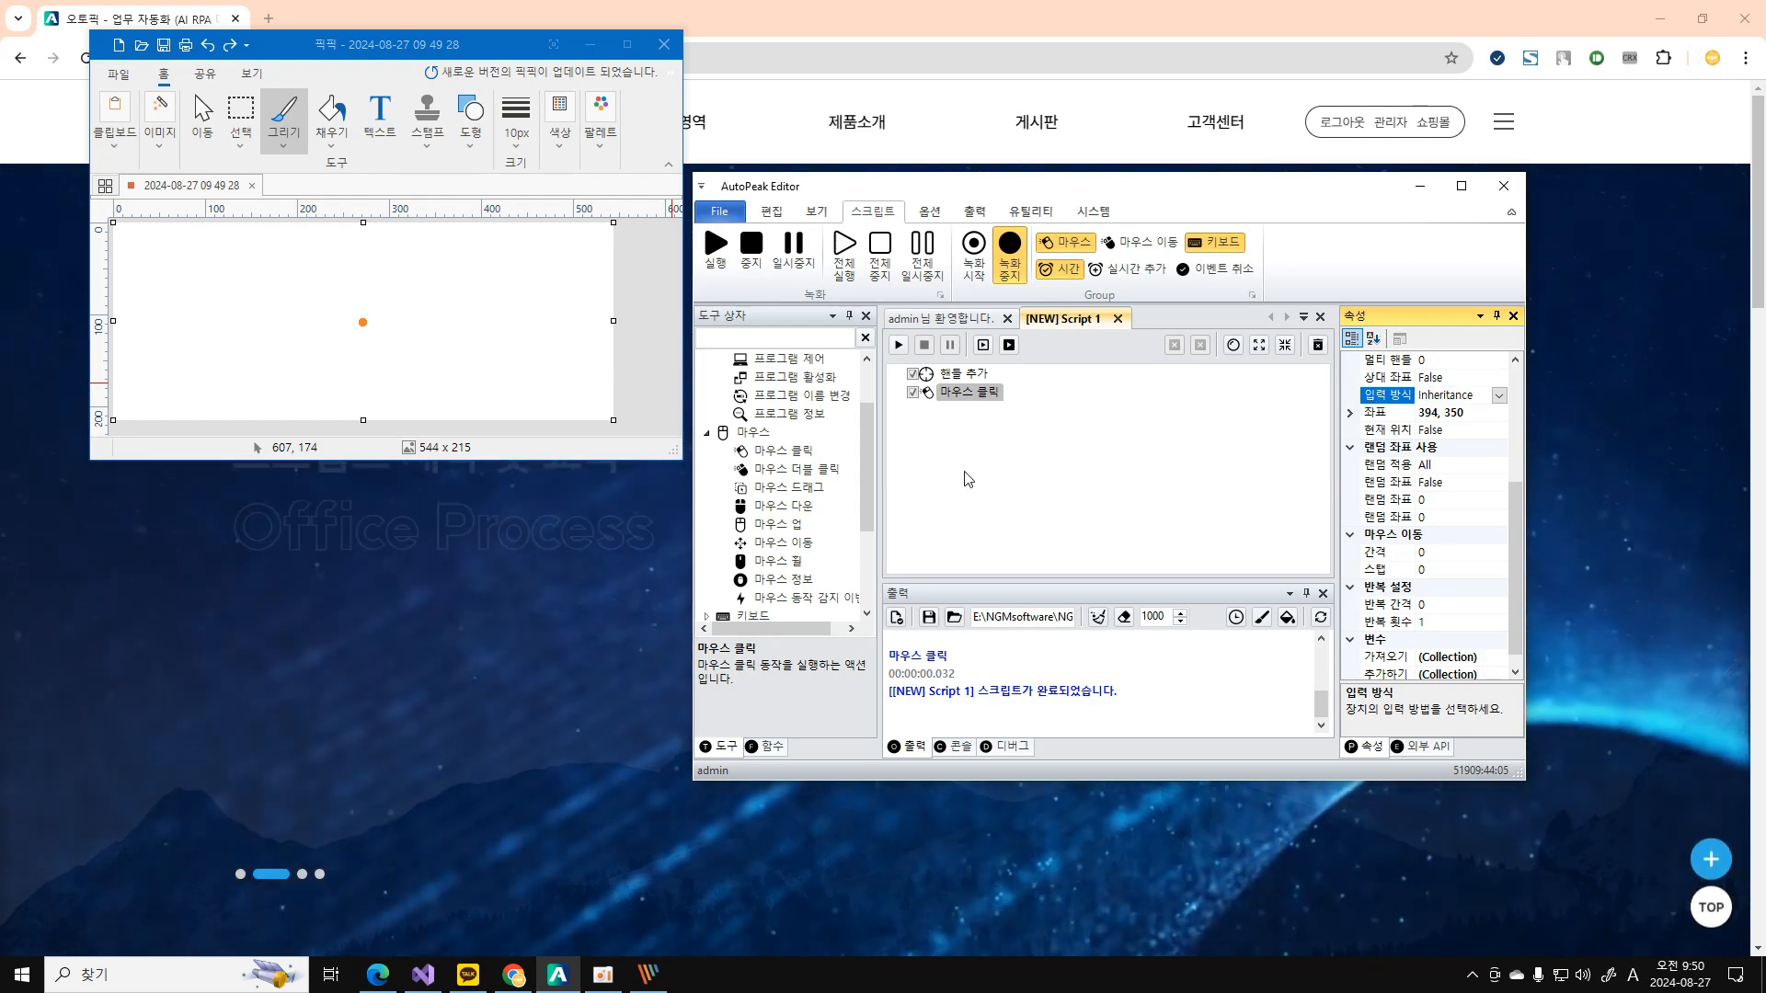
click(965, 480)
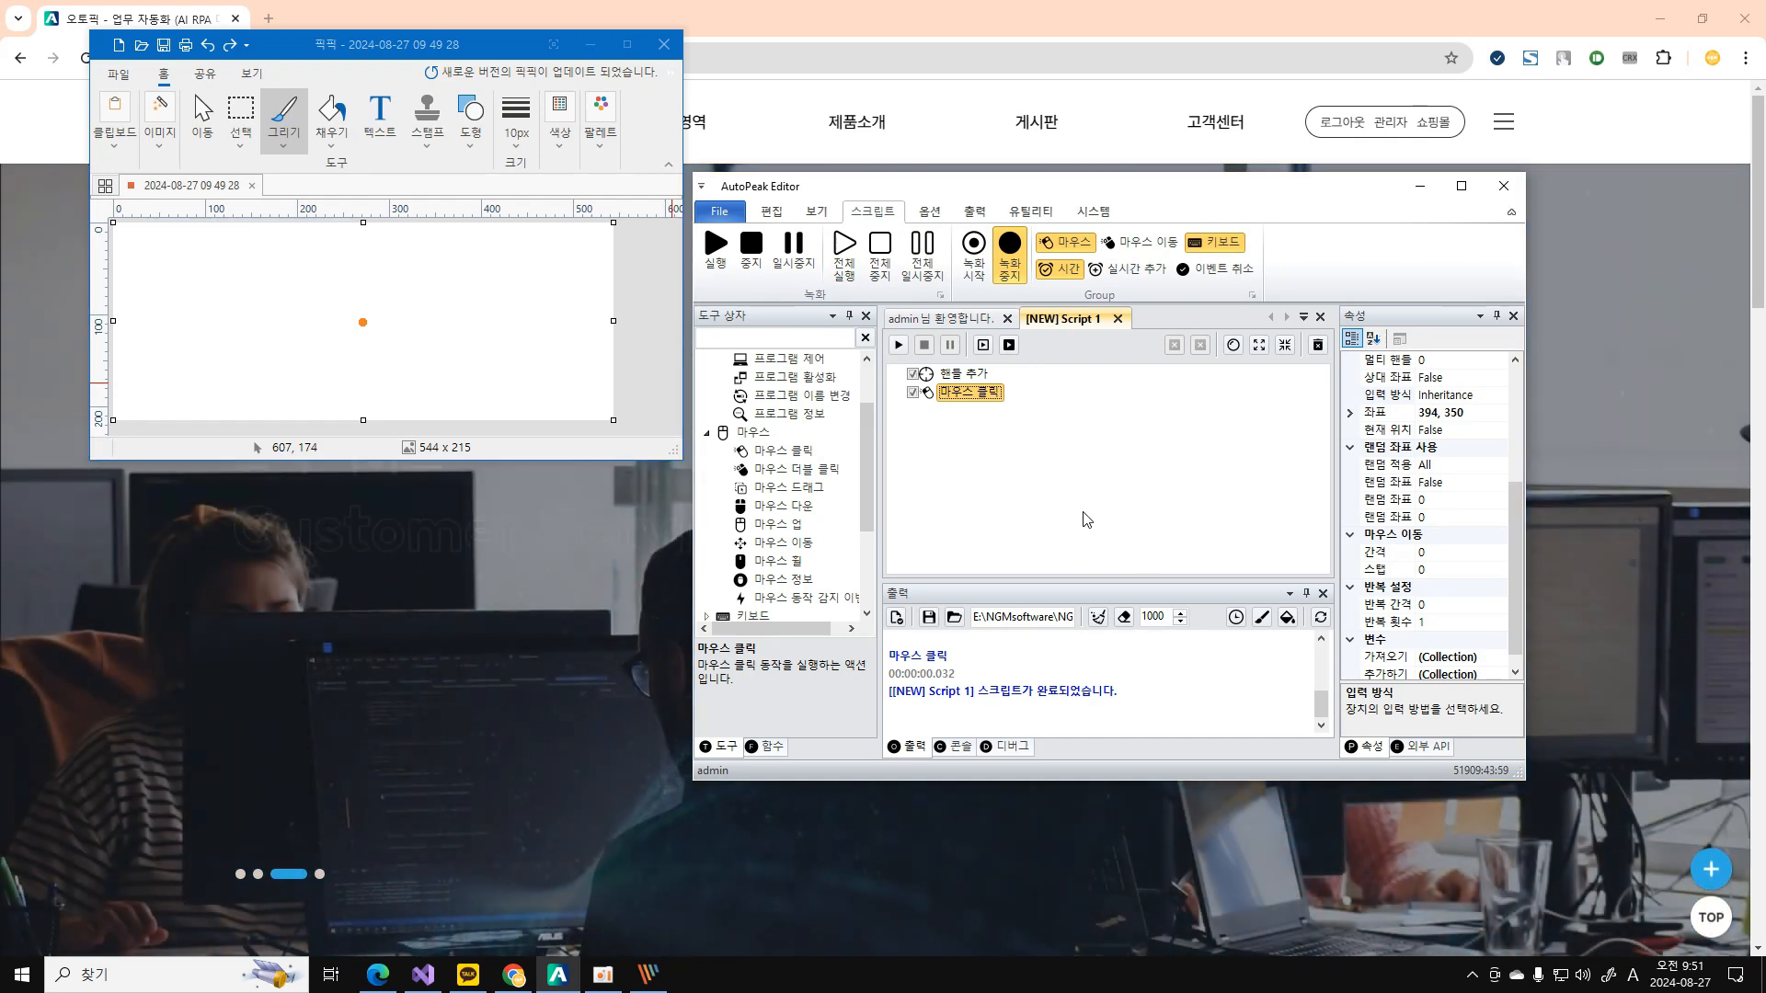
click(1458, 395)
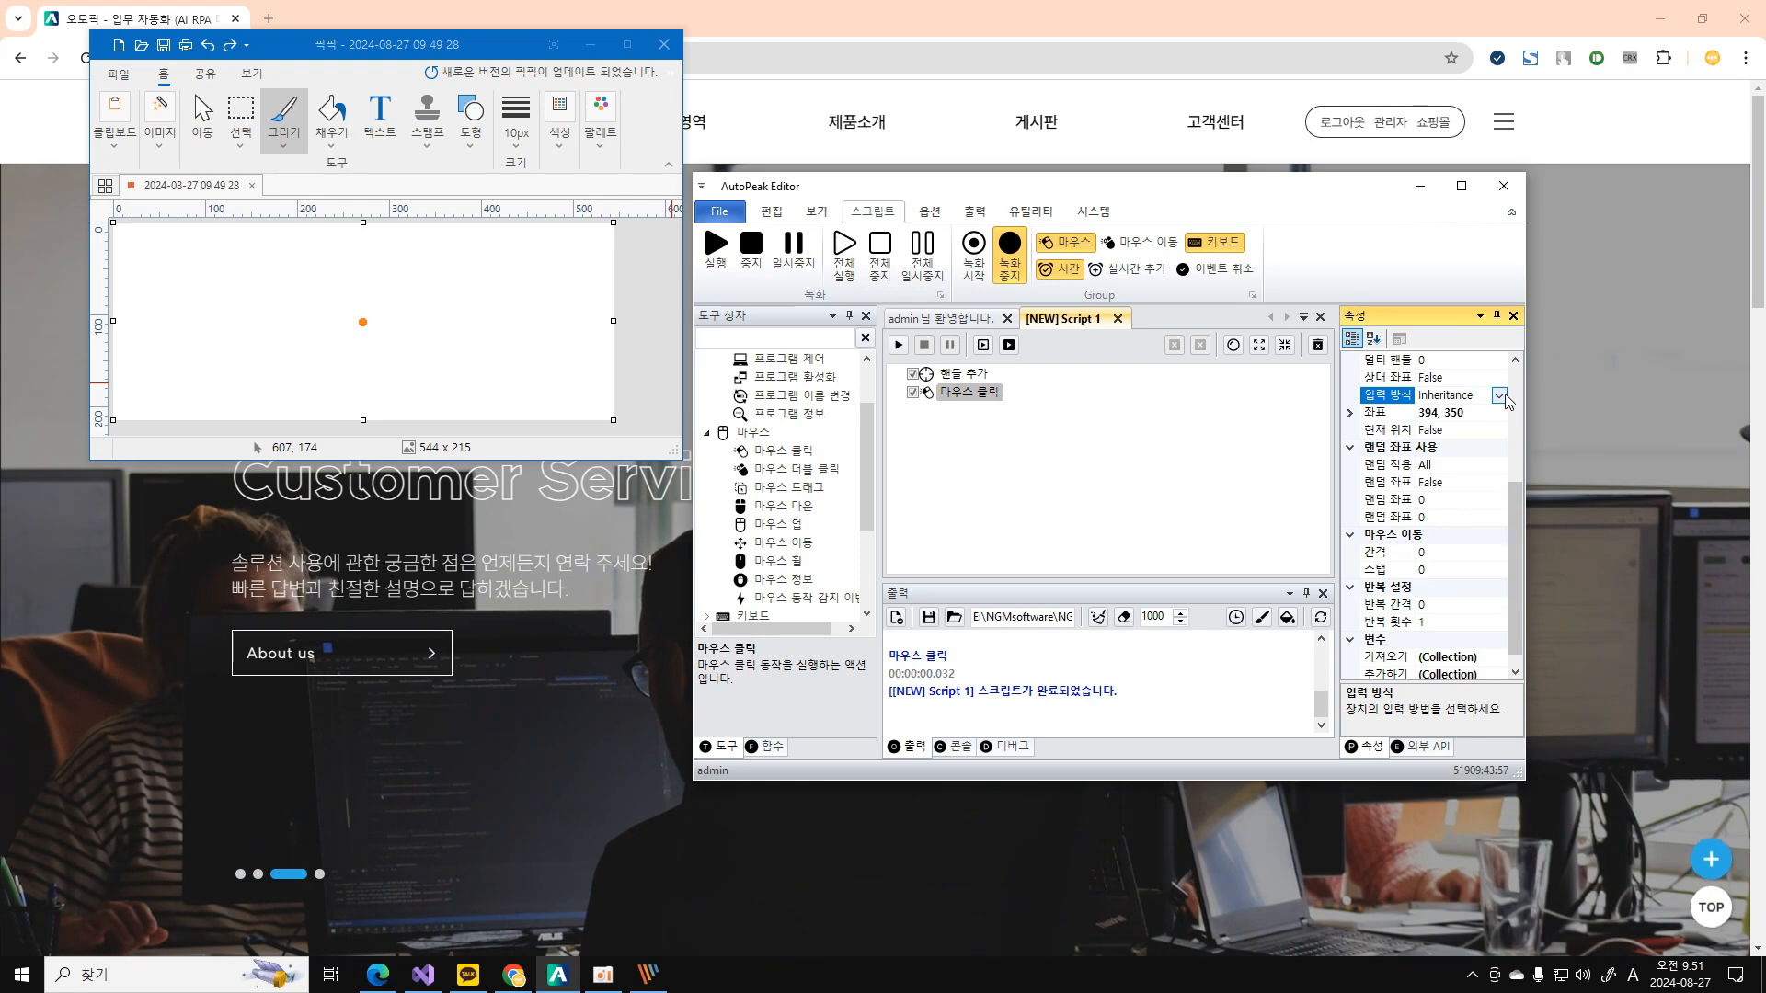
click(1499, 395)
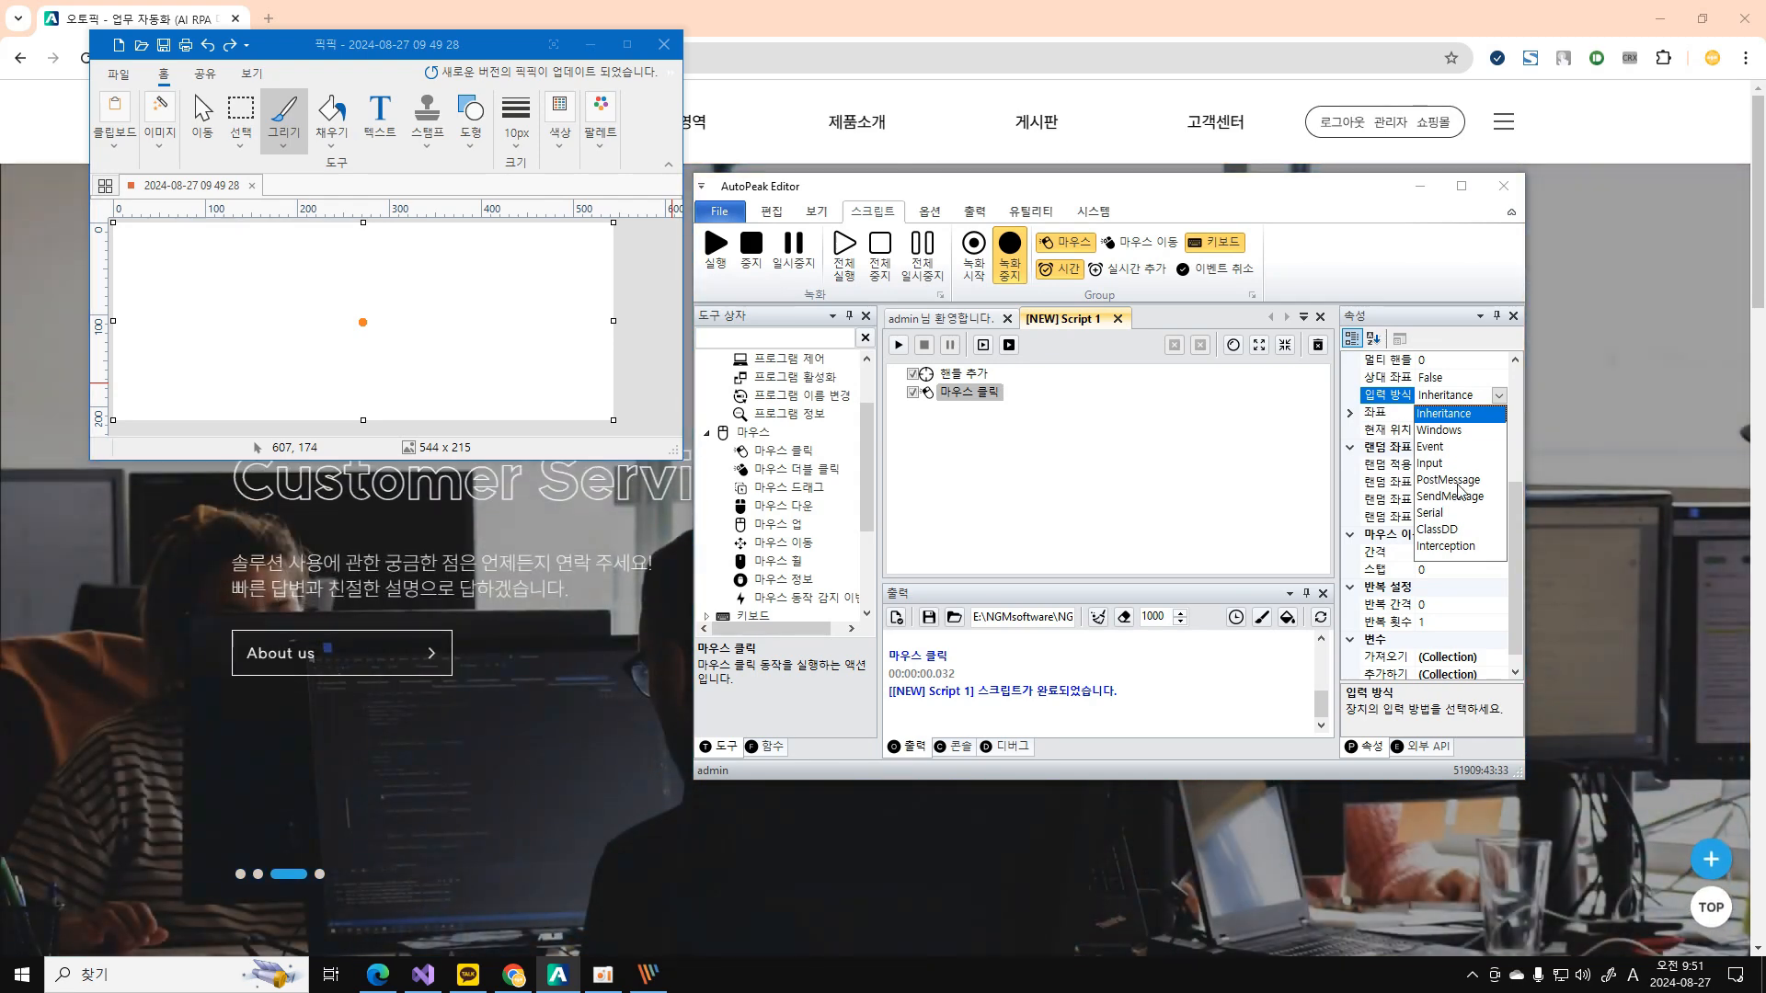
click(1116, 451)
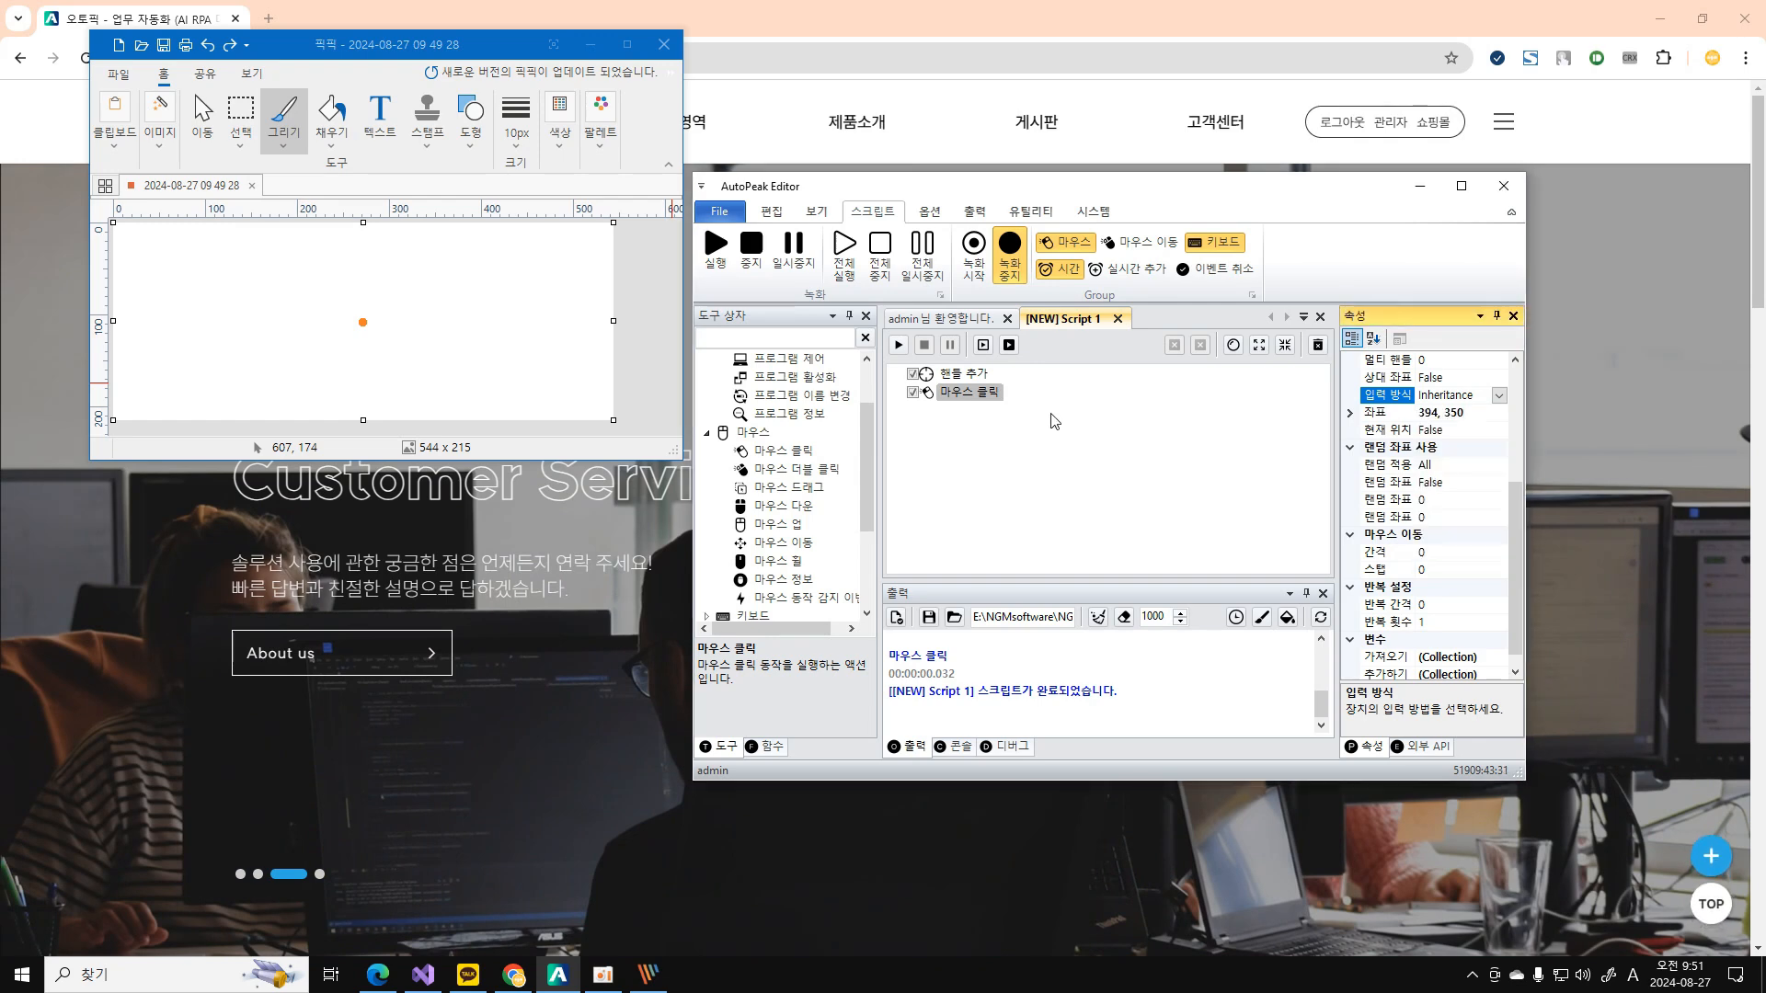
Switch to the AutoPeak website in the browser and open the 도움말 article 멀티 다클라 비활성 매크로 - 핸들 추가 (마우스).
click(912, 19)
mouse_move(874, 148)
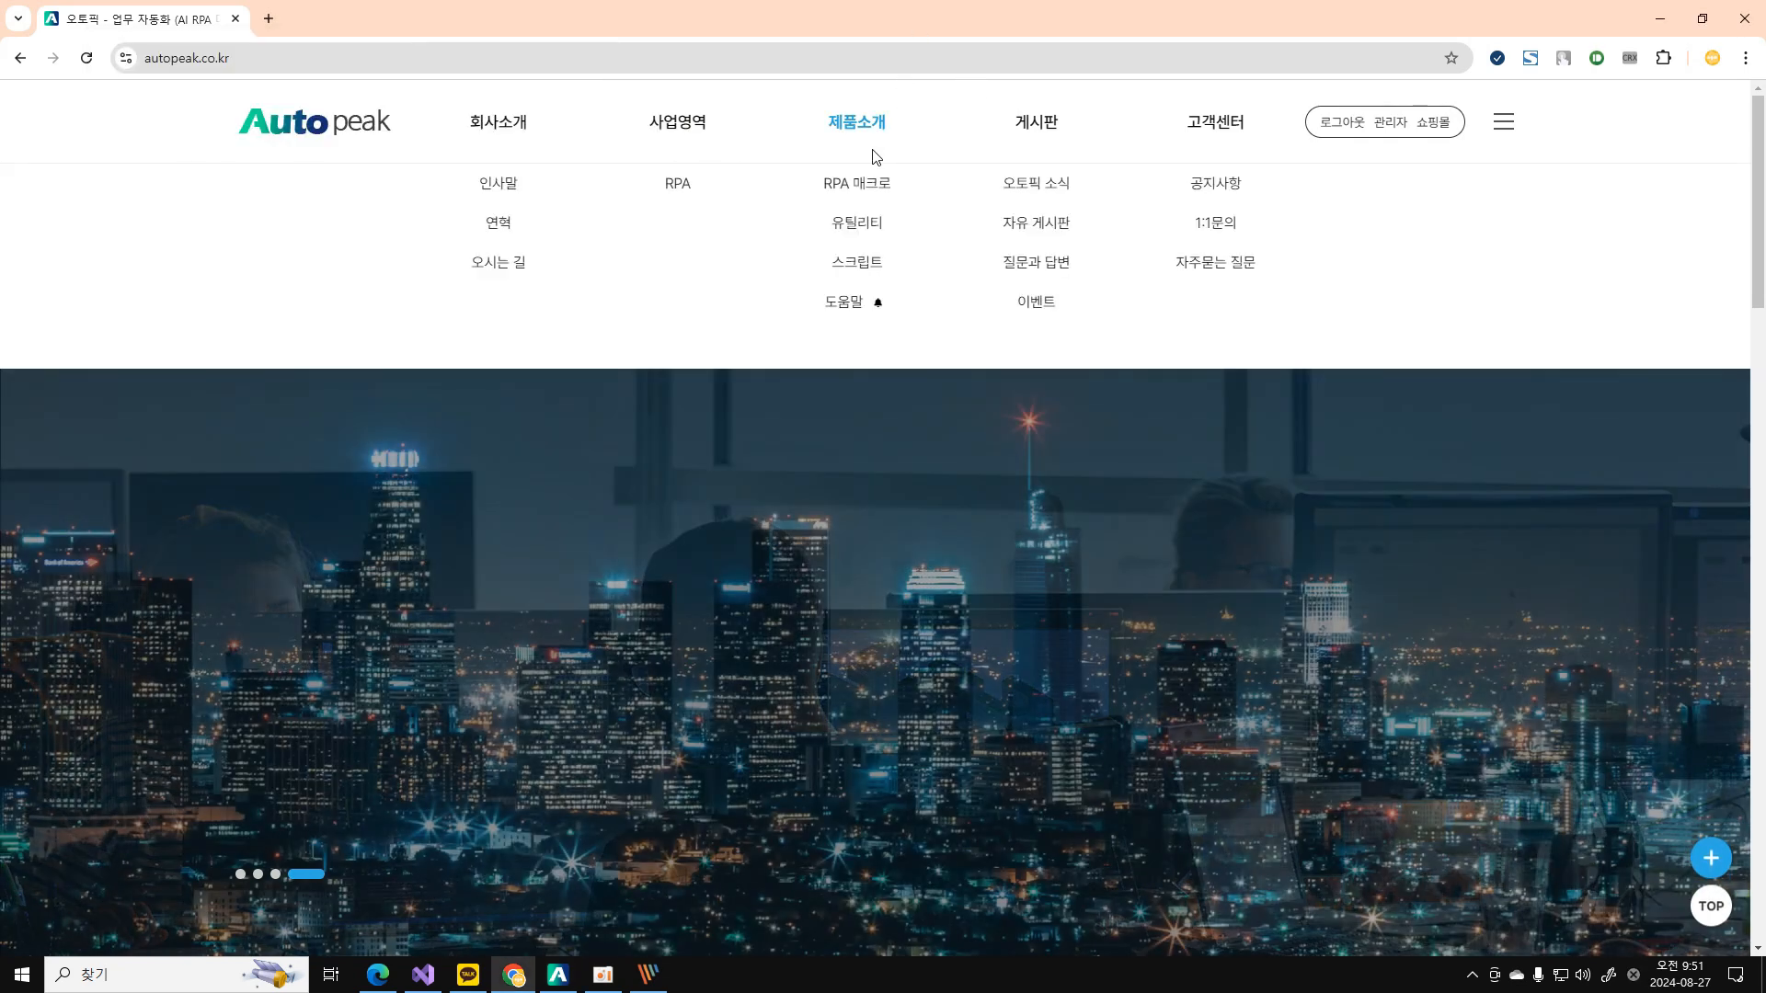
click(844, 302)
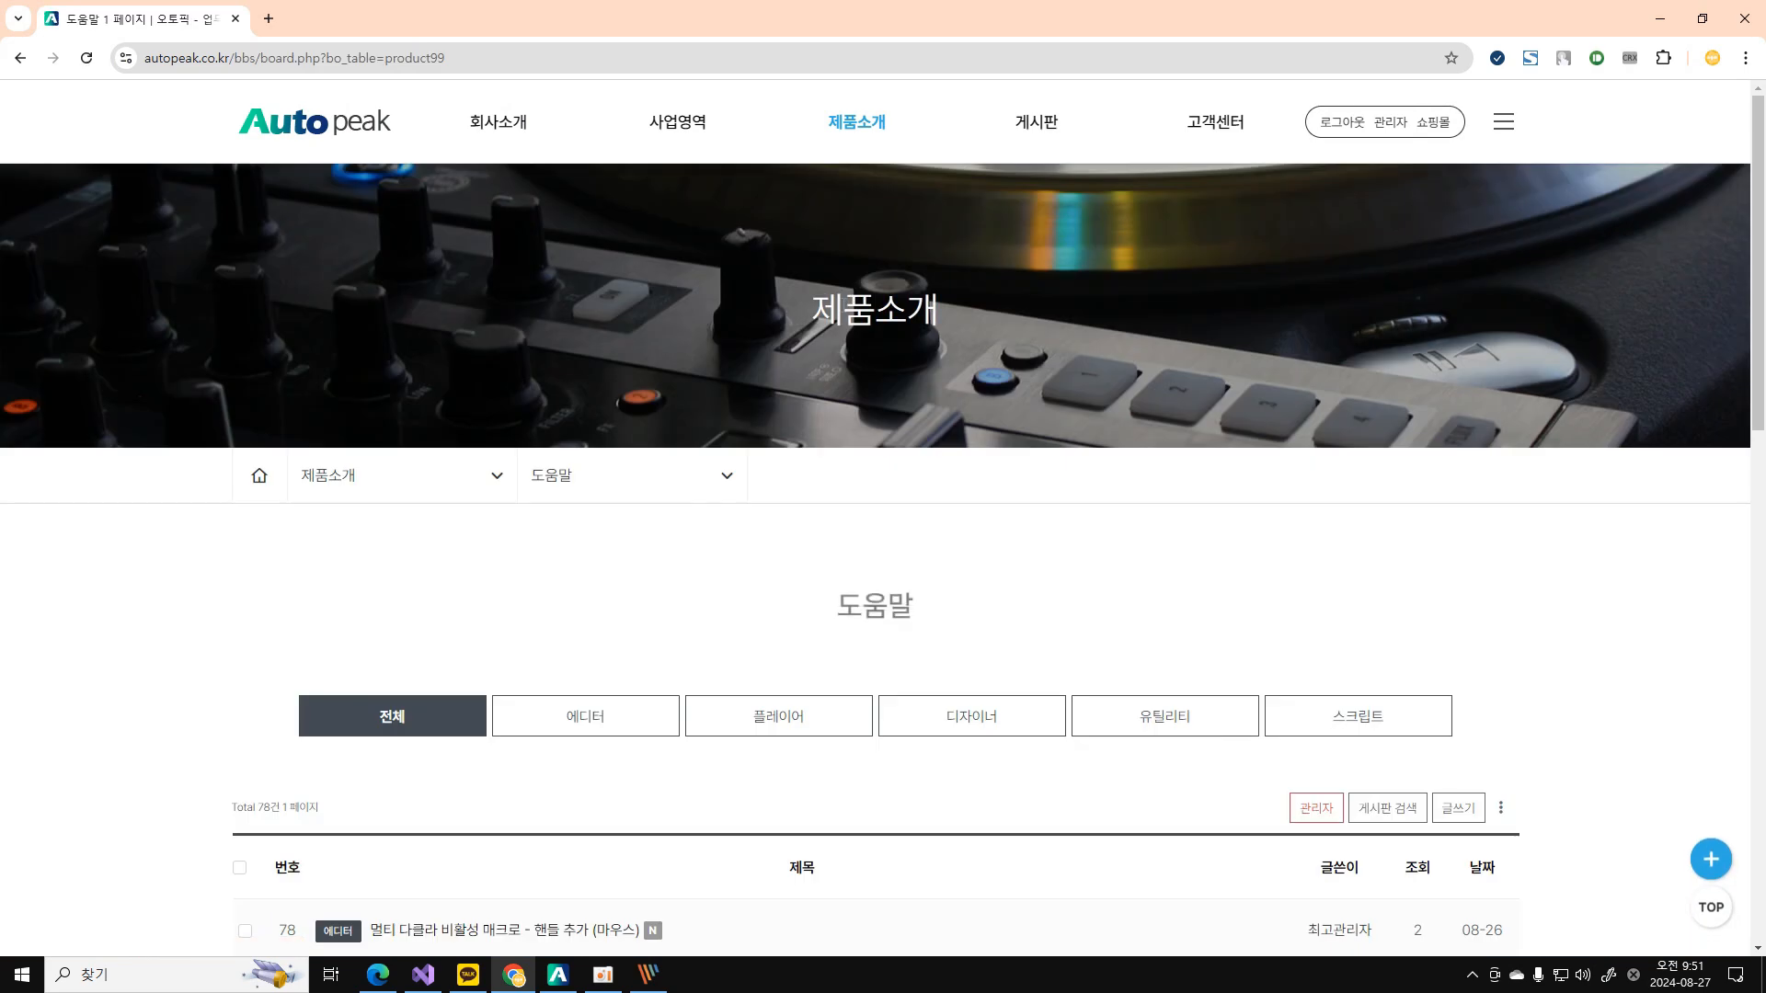
scroll(564, 516, down, 5)
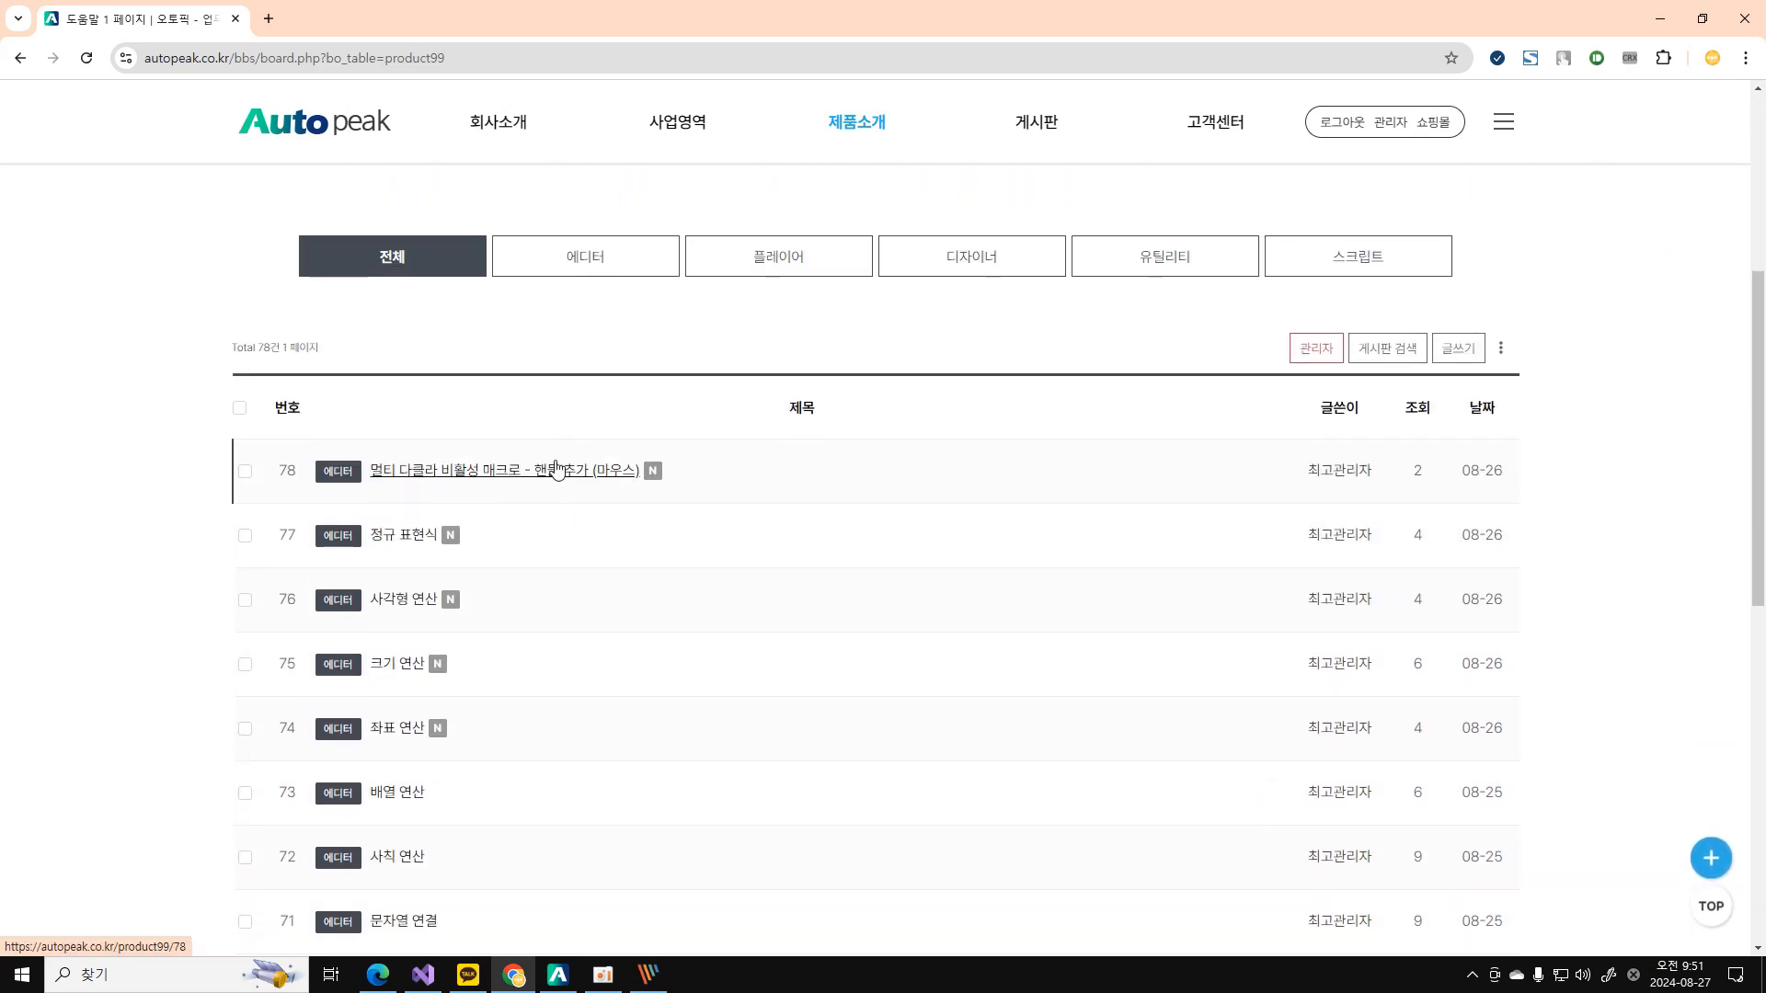
click(556, 470)
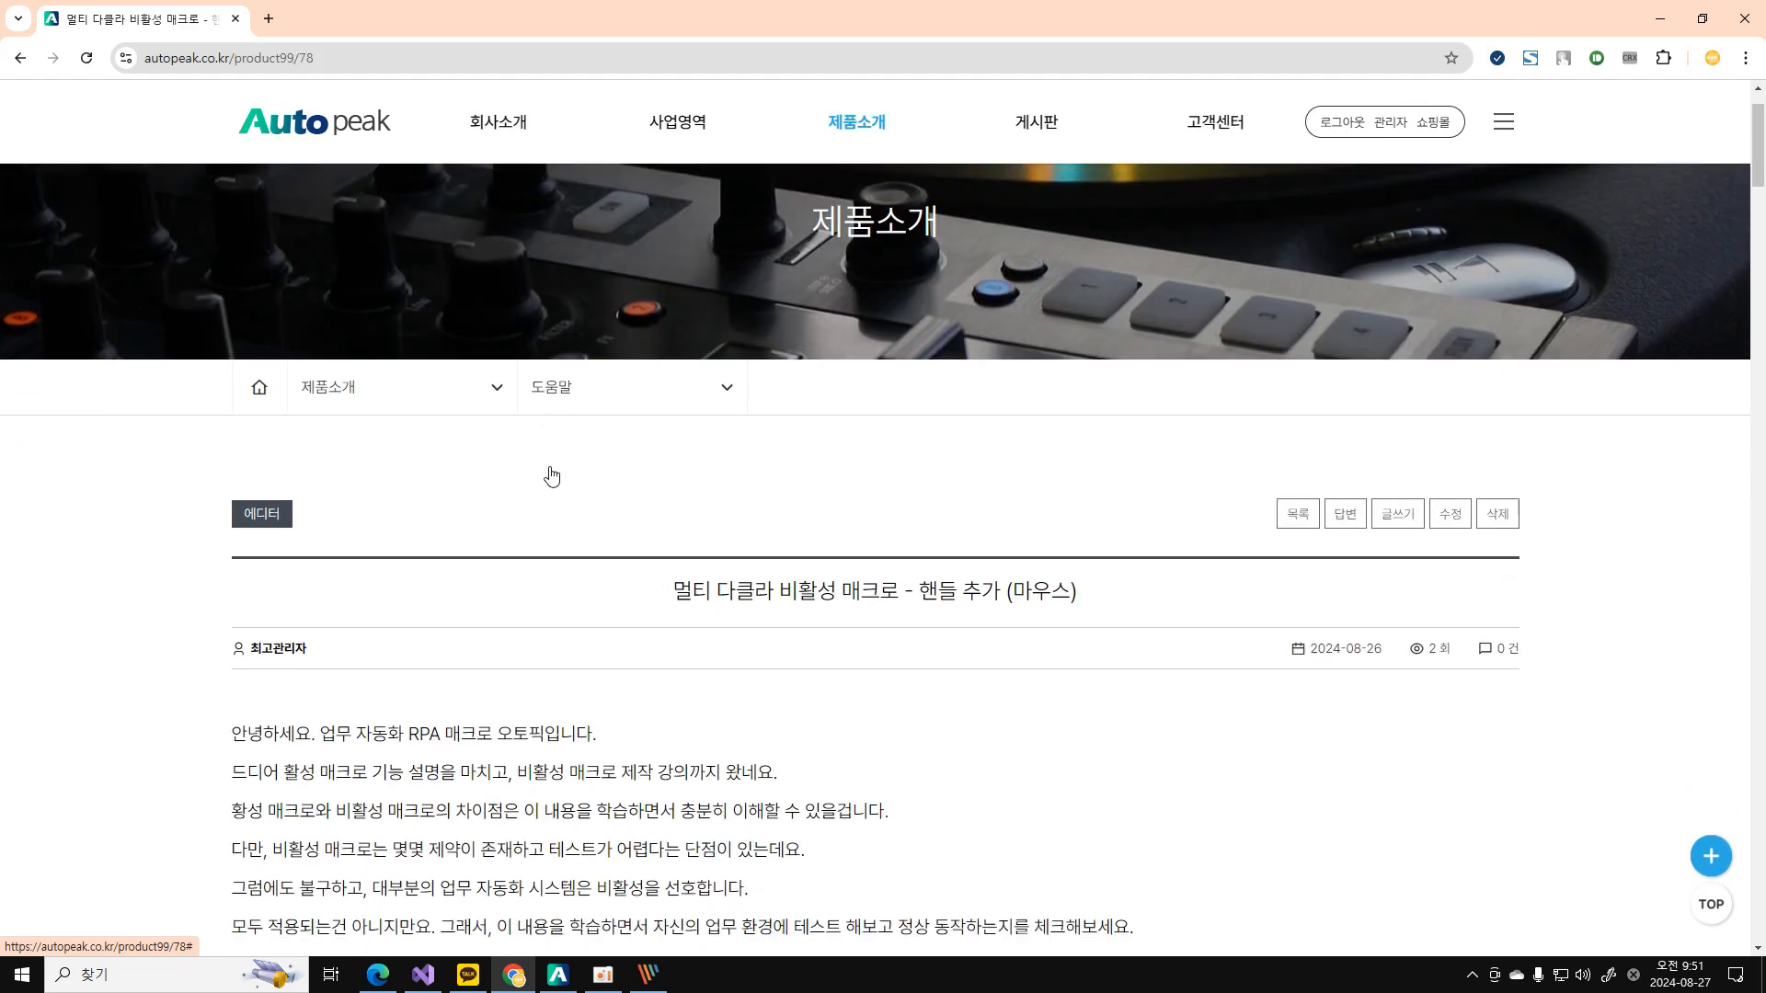
Find the SendMessage and PostMessage sections in the article and read both explanations, highlighting the passages being compared.
scroll(552, 476, down, 20)
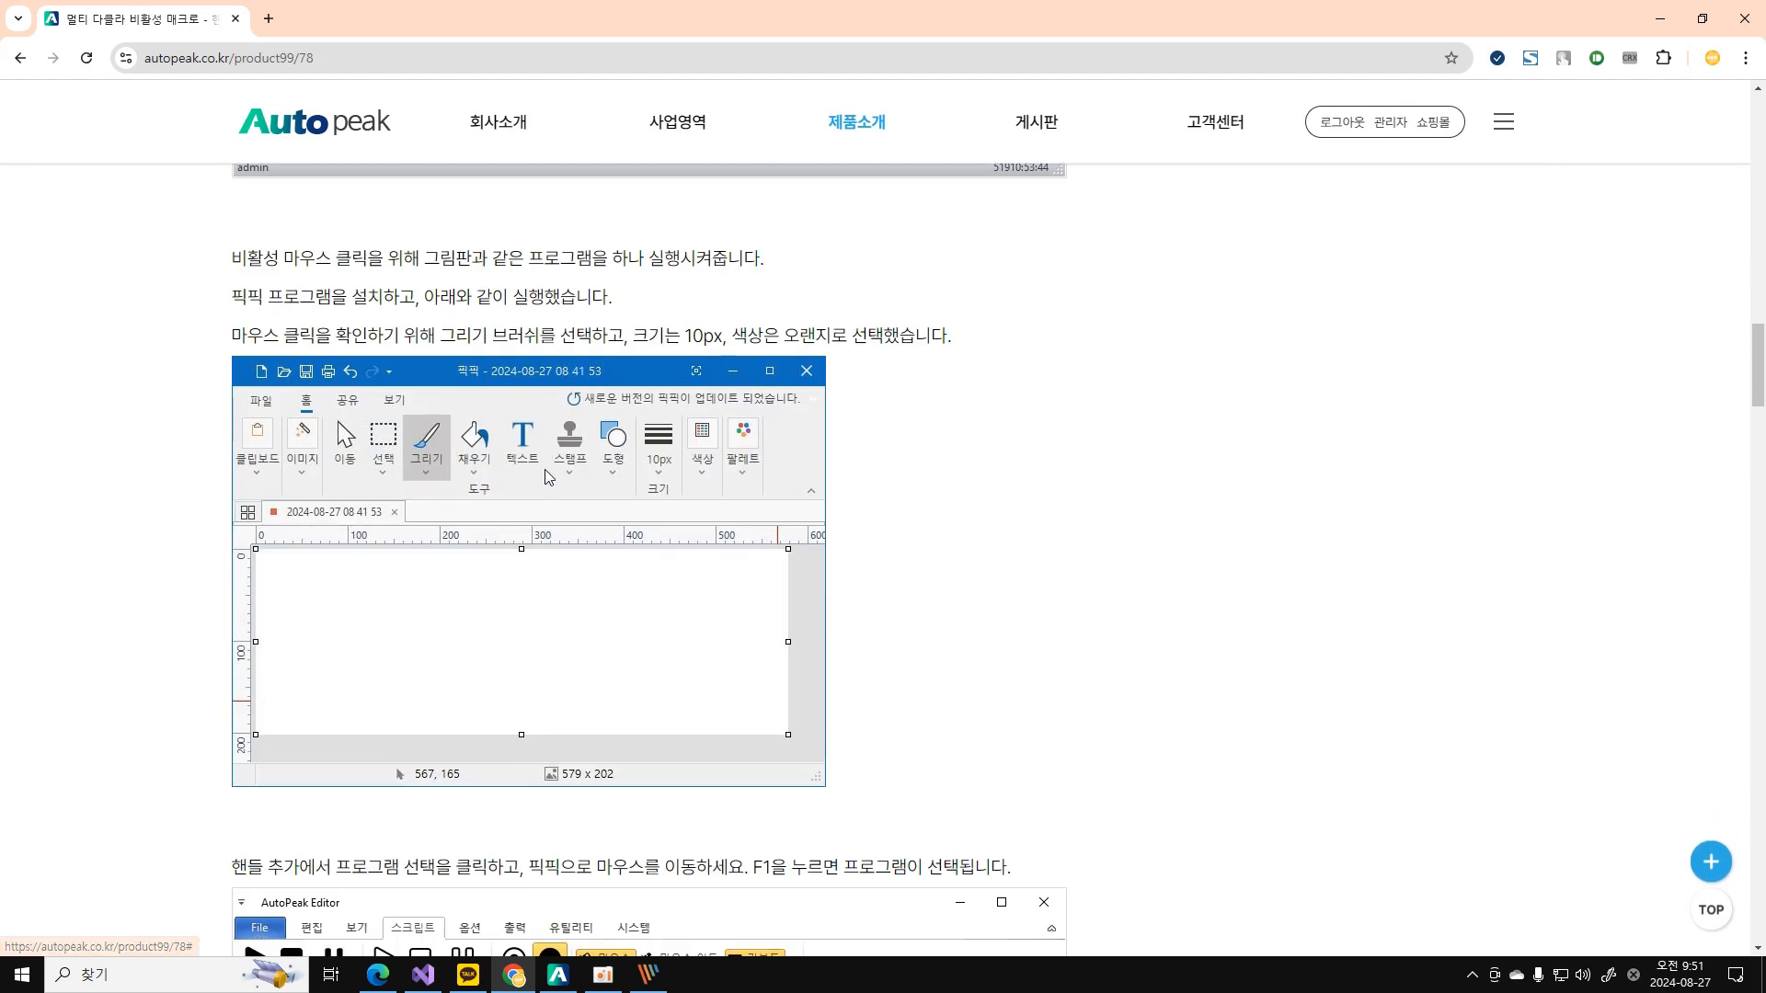
scroll(549, 475, down, 20)
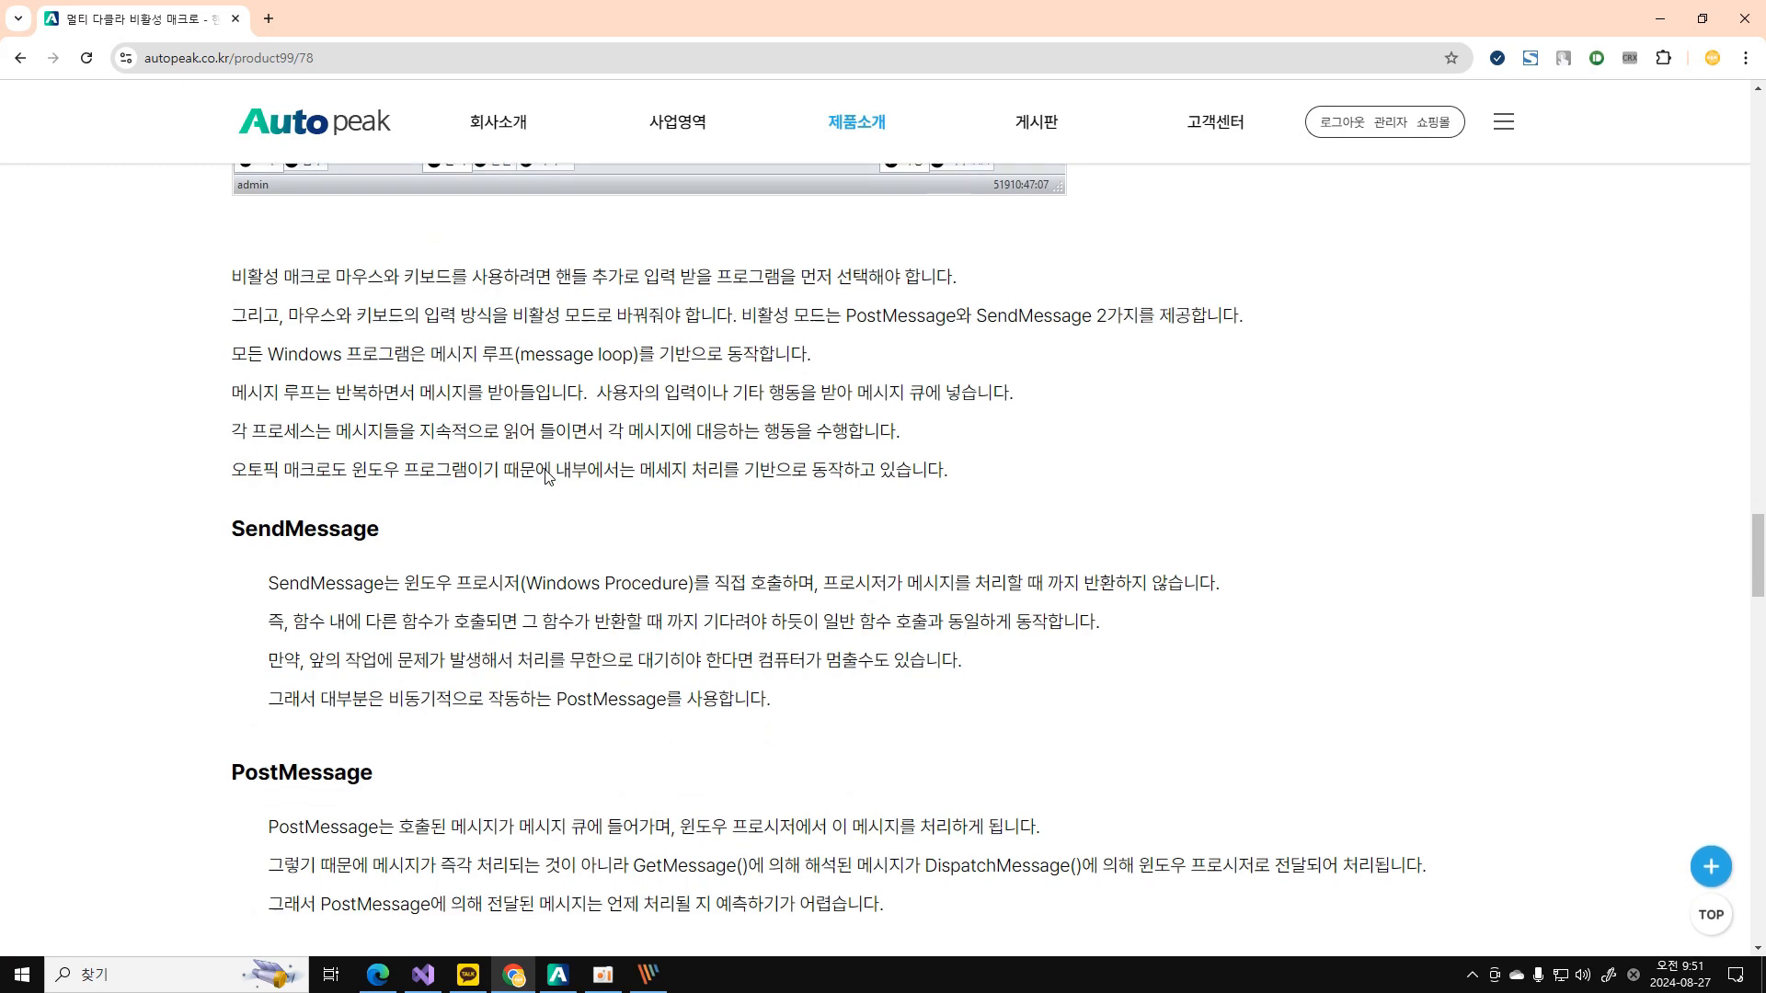
scroll(550, 476, down, 3)
drag(230, 266, 565, 404)
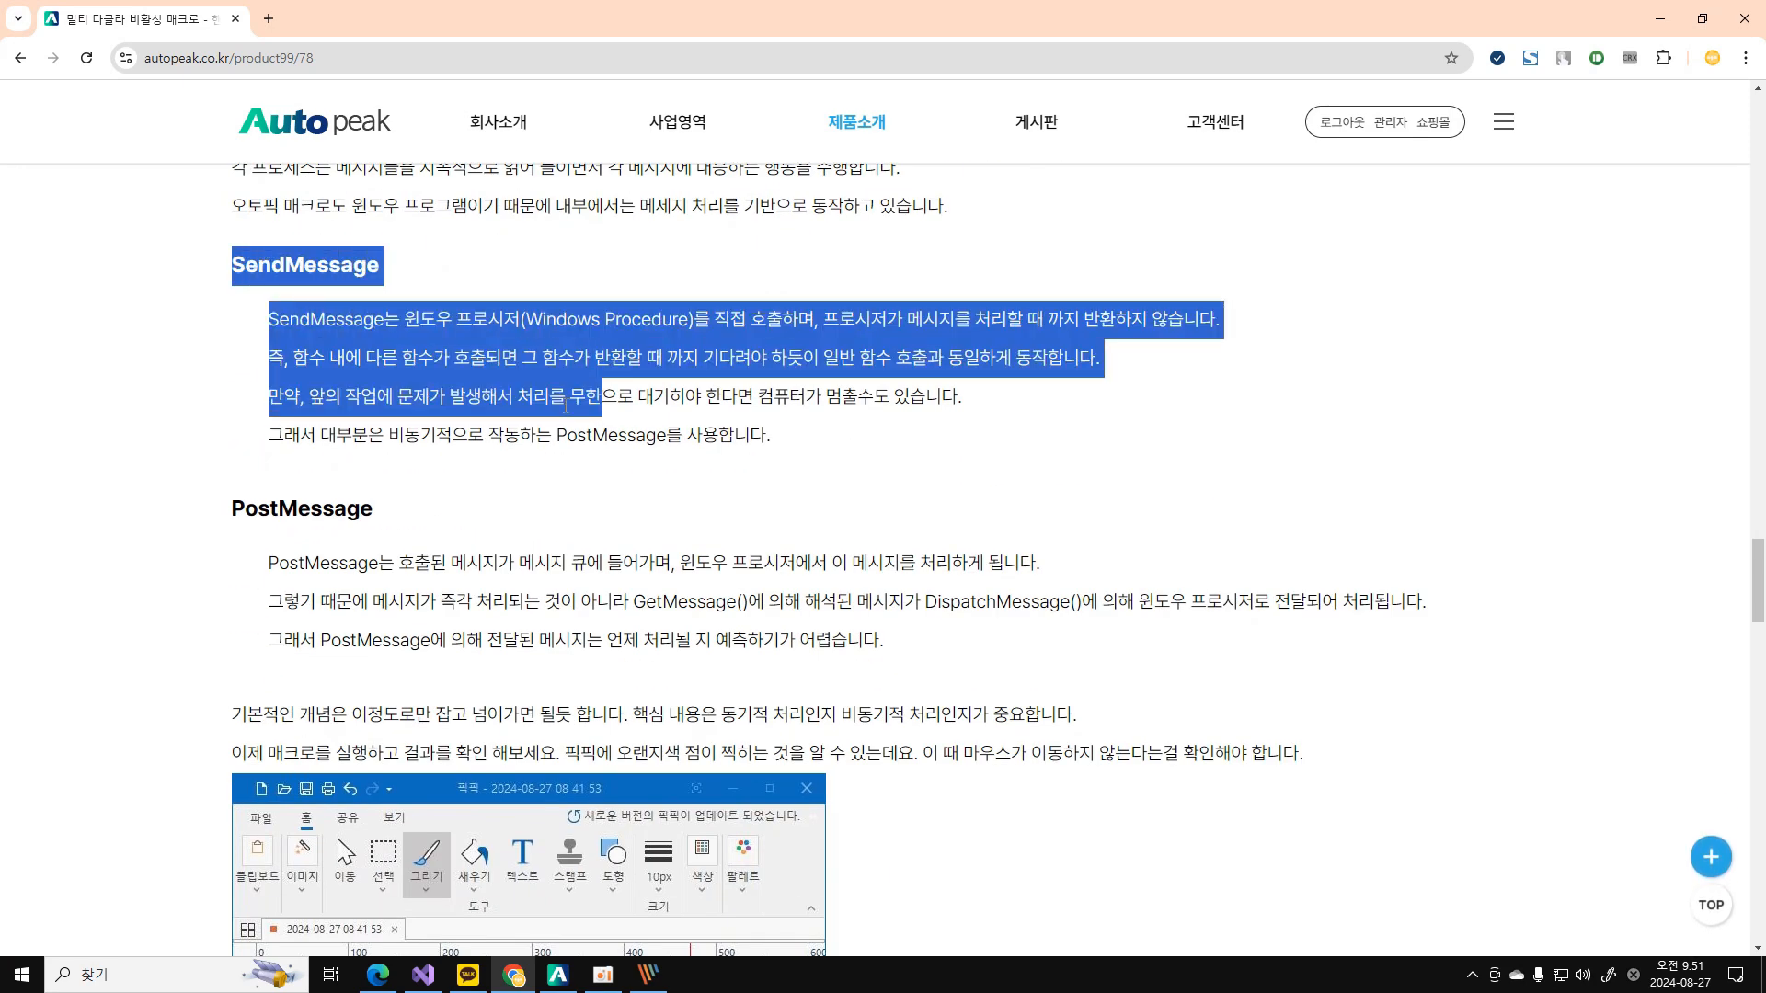
click(285, 590)
drag(244, 505, 1023, 647)
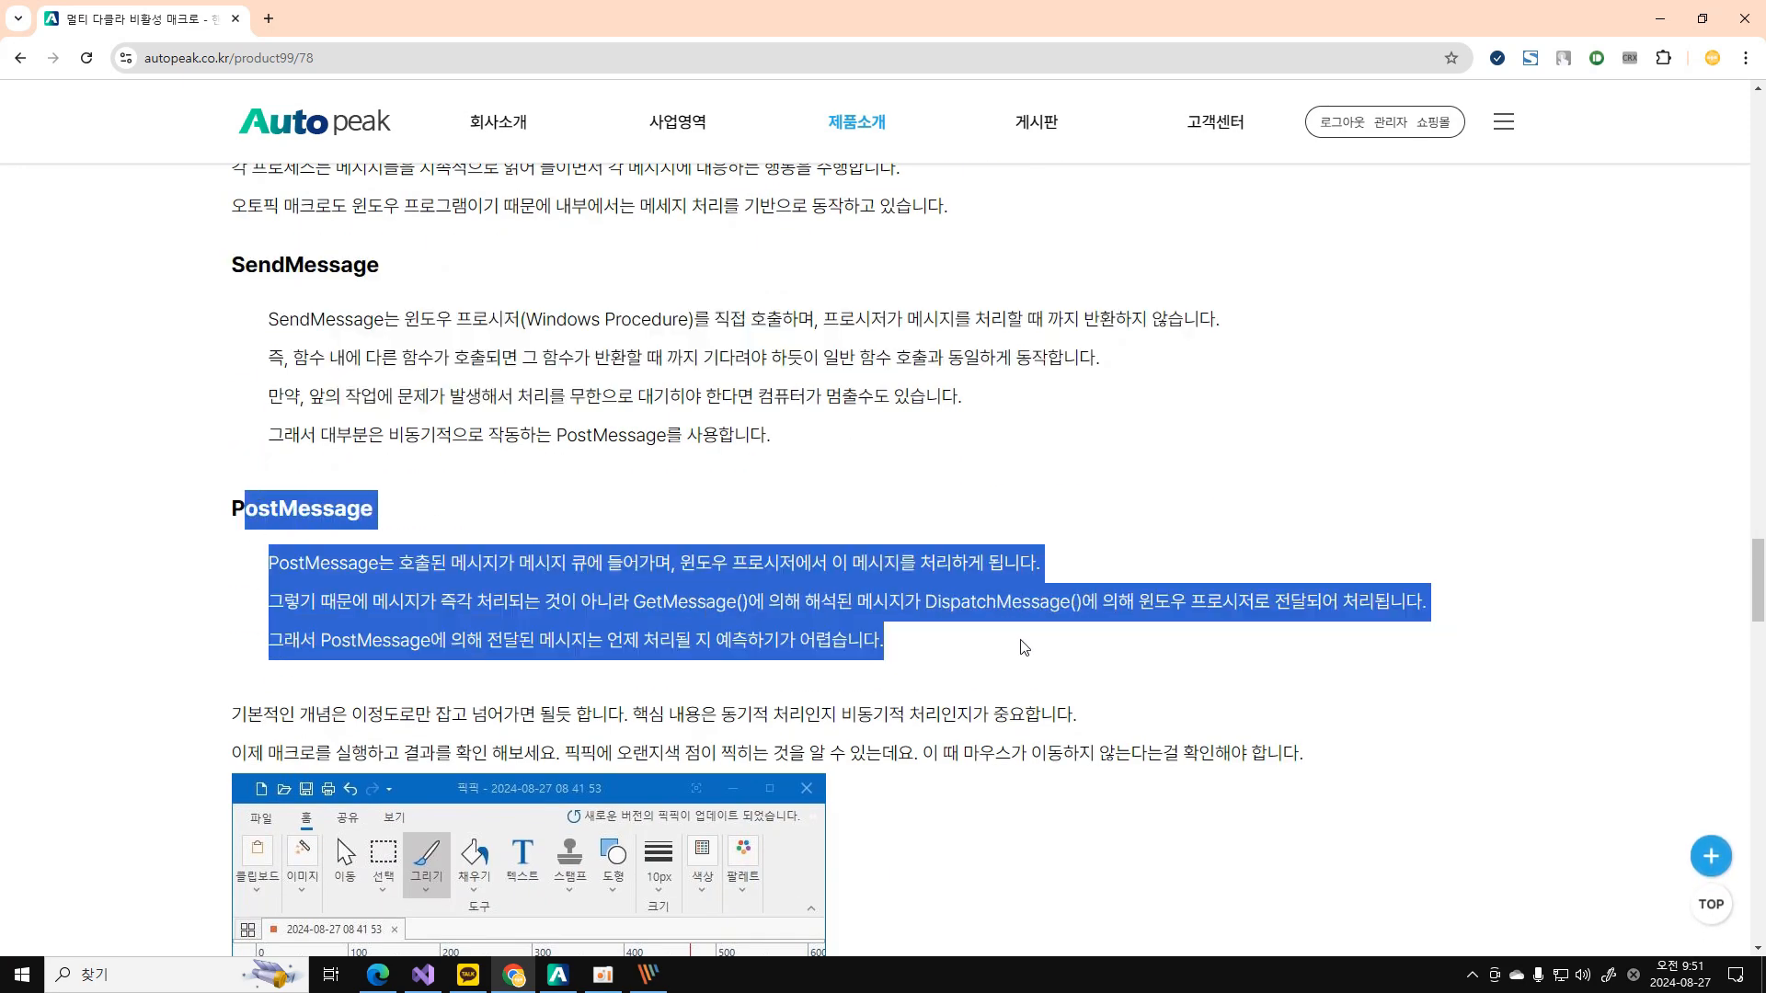
click(1012, 644)
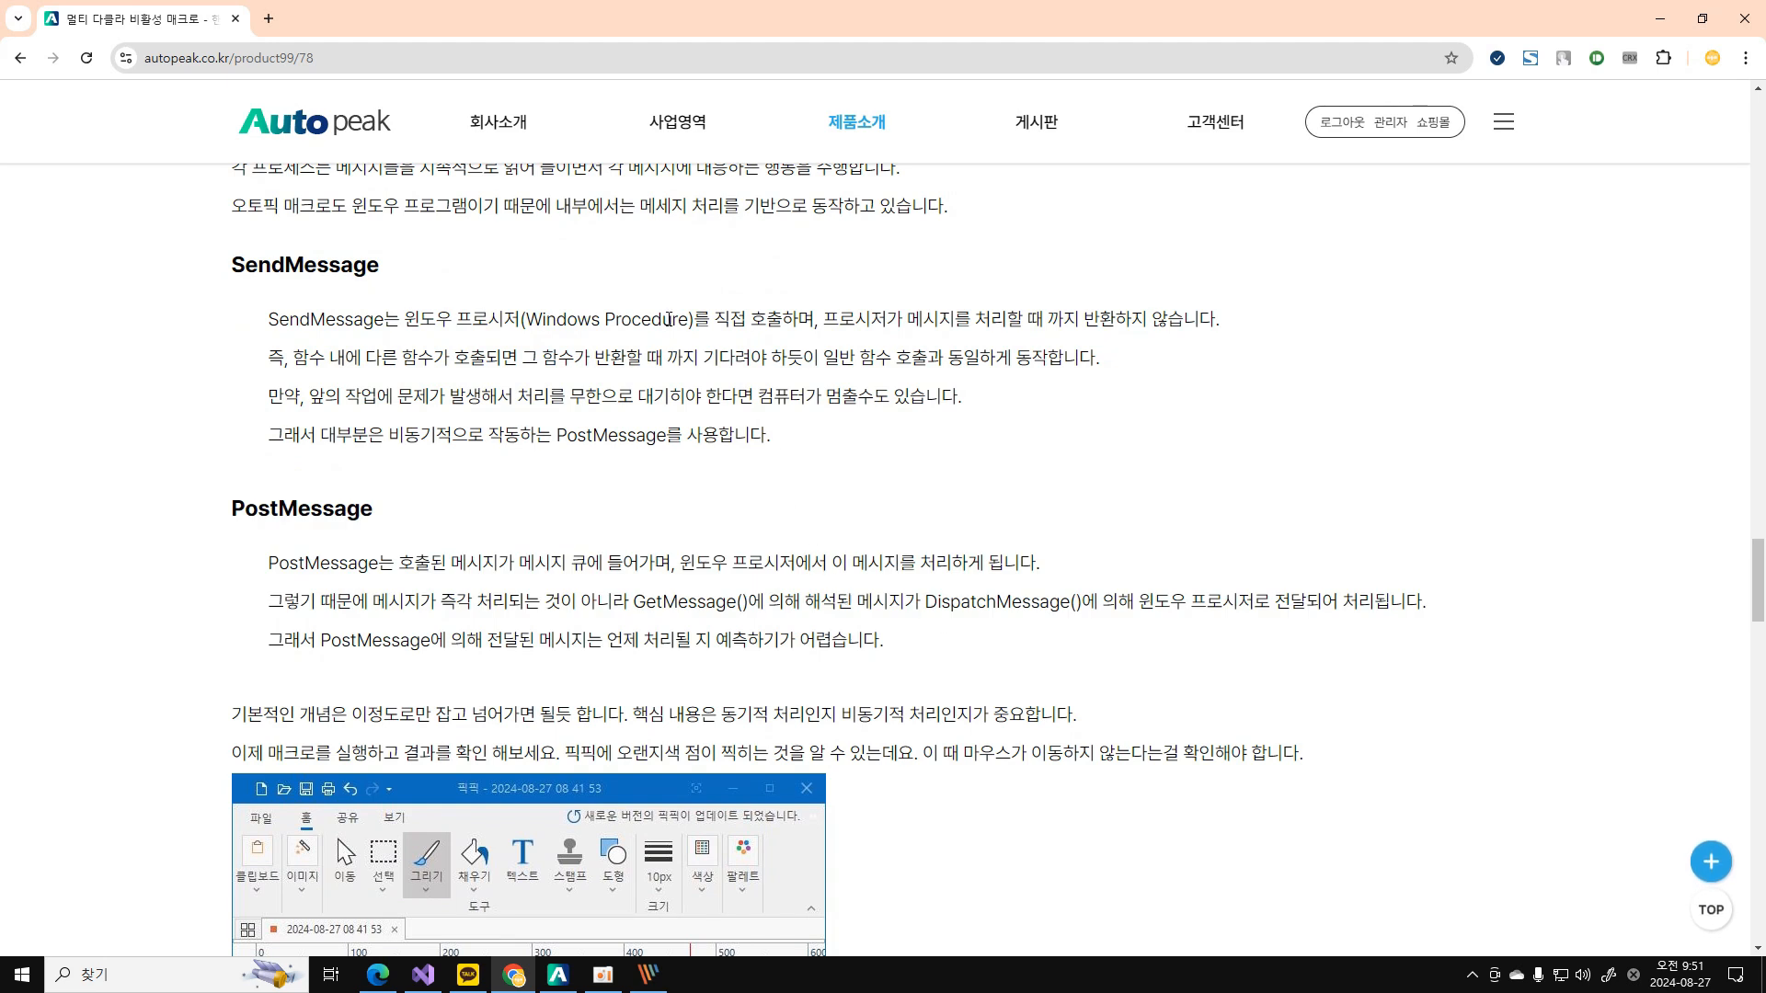
drag(684, 319, 982, 396)
click(856, 429)
drag(772, 432, 217, 442)
drag(531, 566, 621, 641)
click(913, 635)
drag(905, 651, 241, 641)
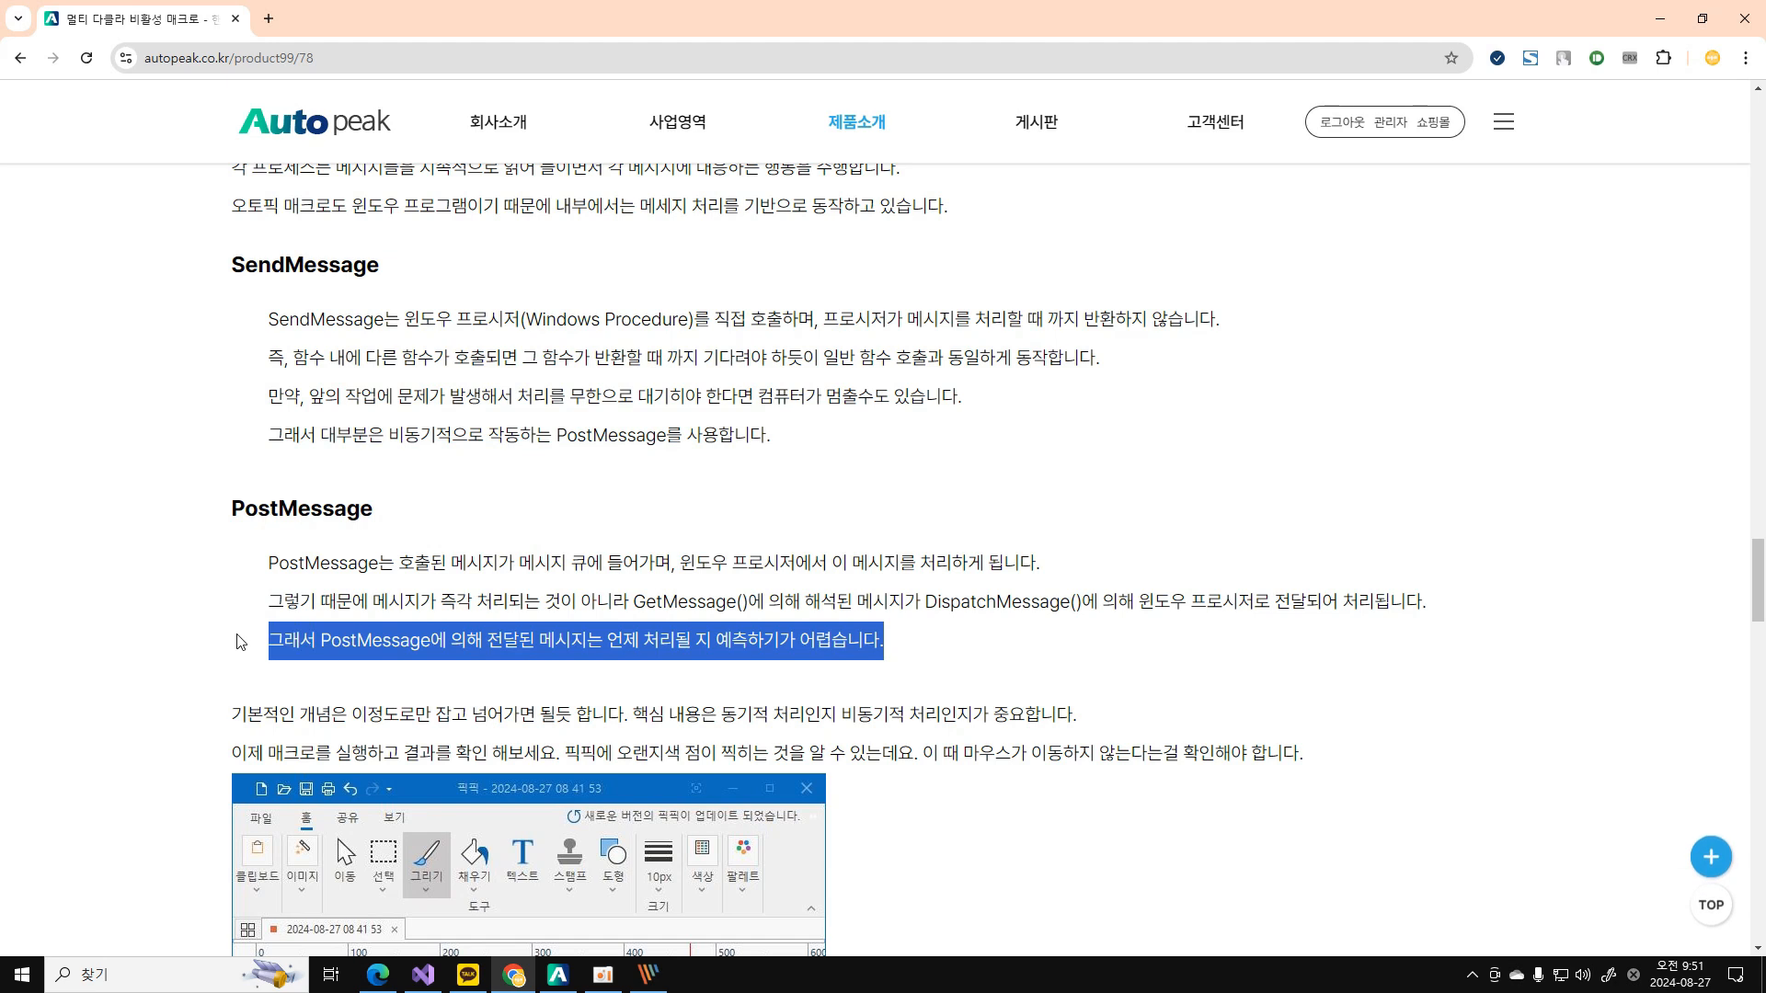
click(807, 454)
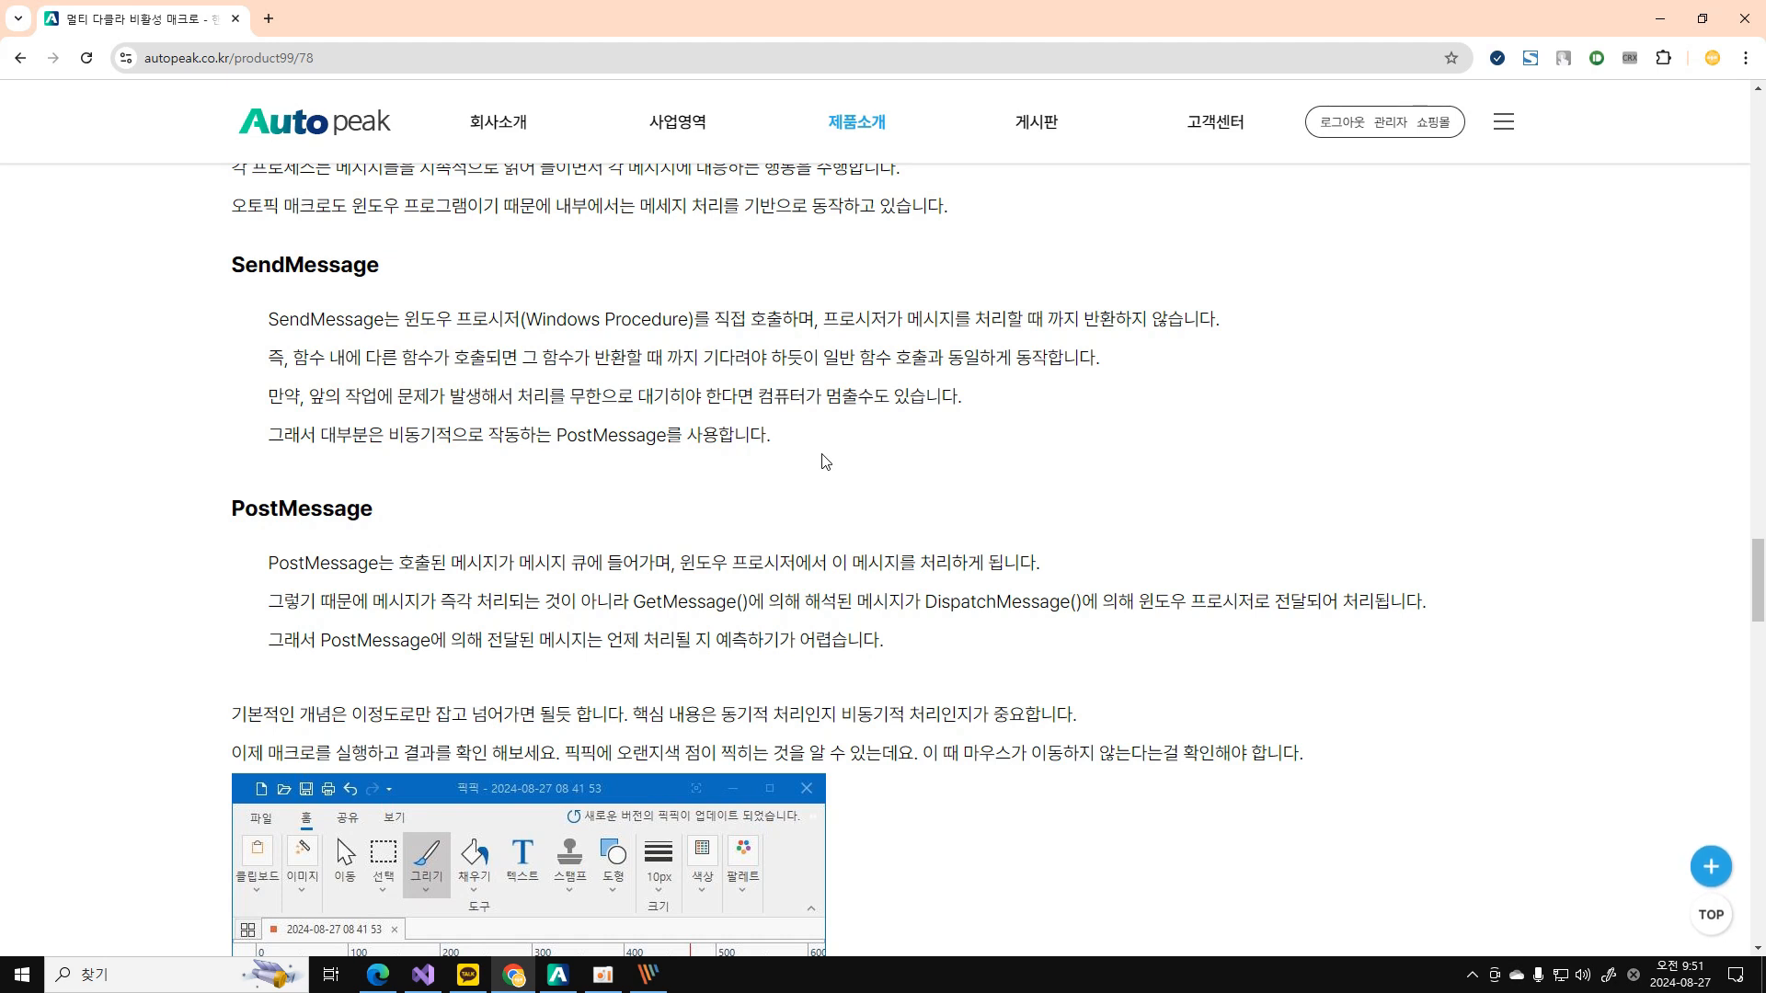
Compare SendMessage with PostMessage, focusing on the SendMessage section's heading and its line about calling the Windows Procedure directly.
drag(234, 265, 416, 275)
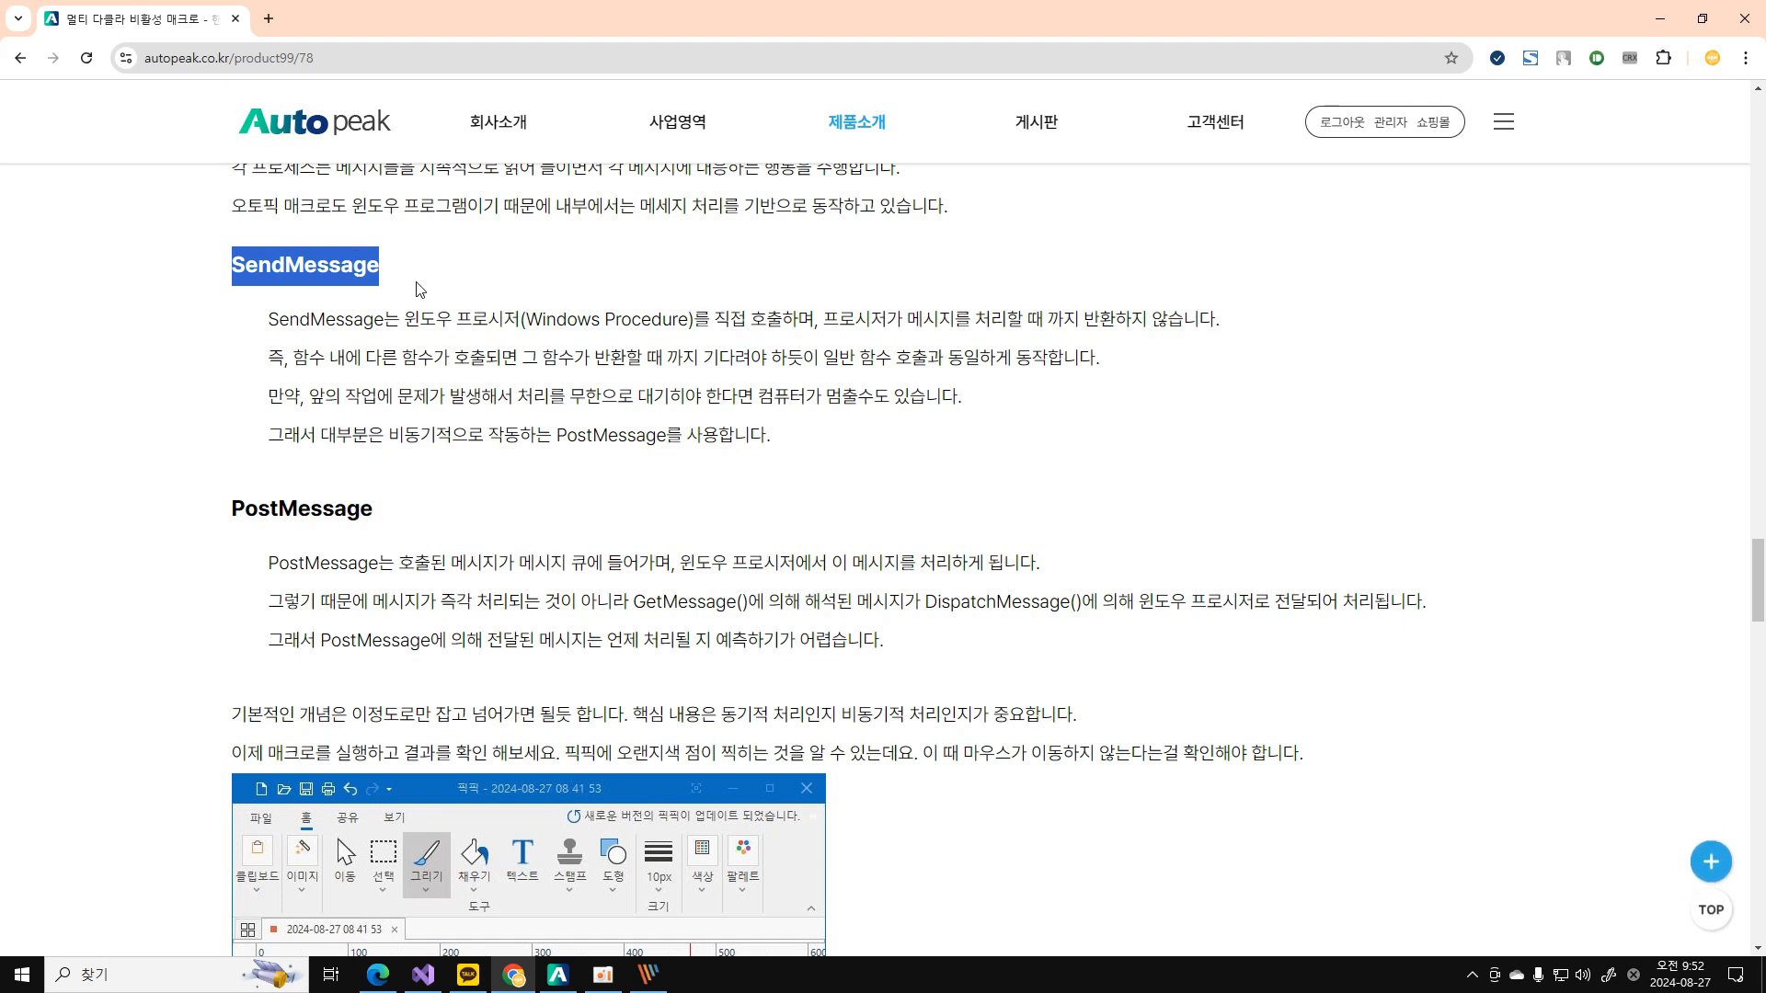
drag(234, 508, 373, 502)
click(372, 502)
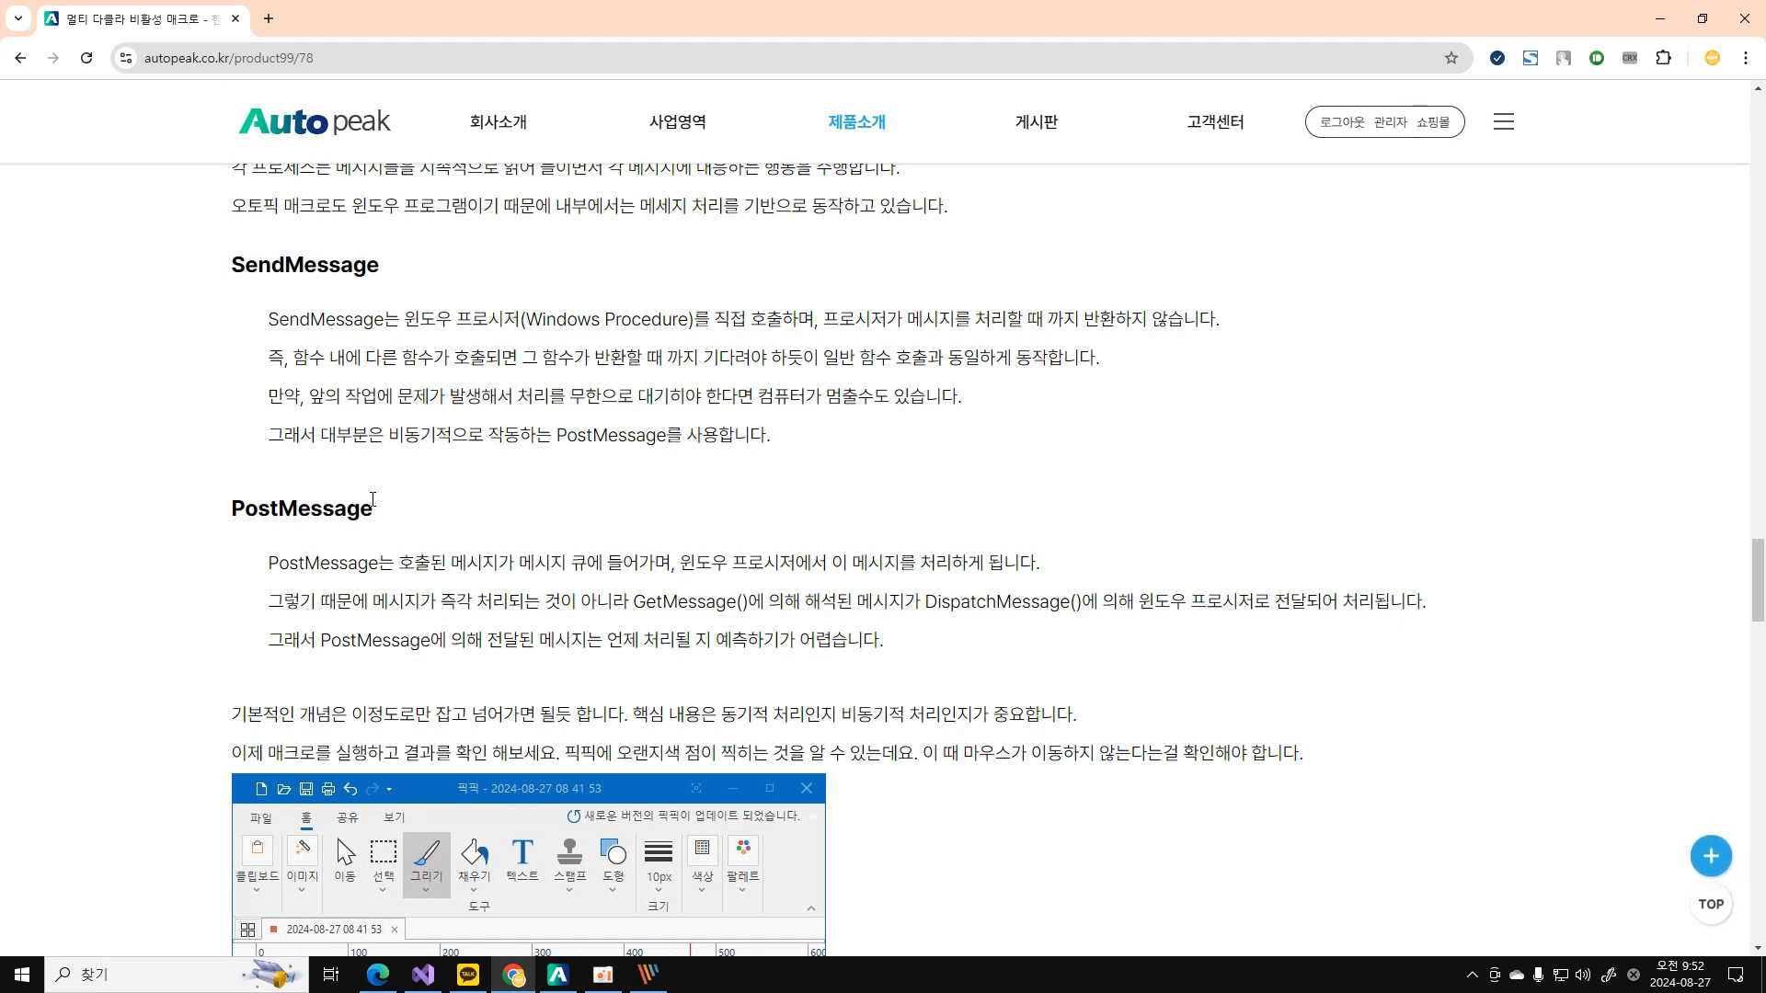
drag(231, 266, 402, 270)
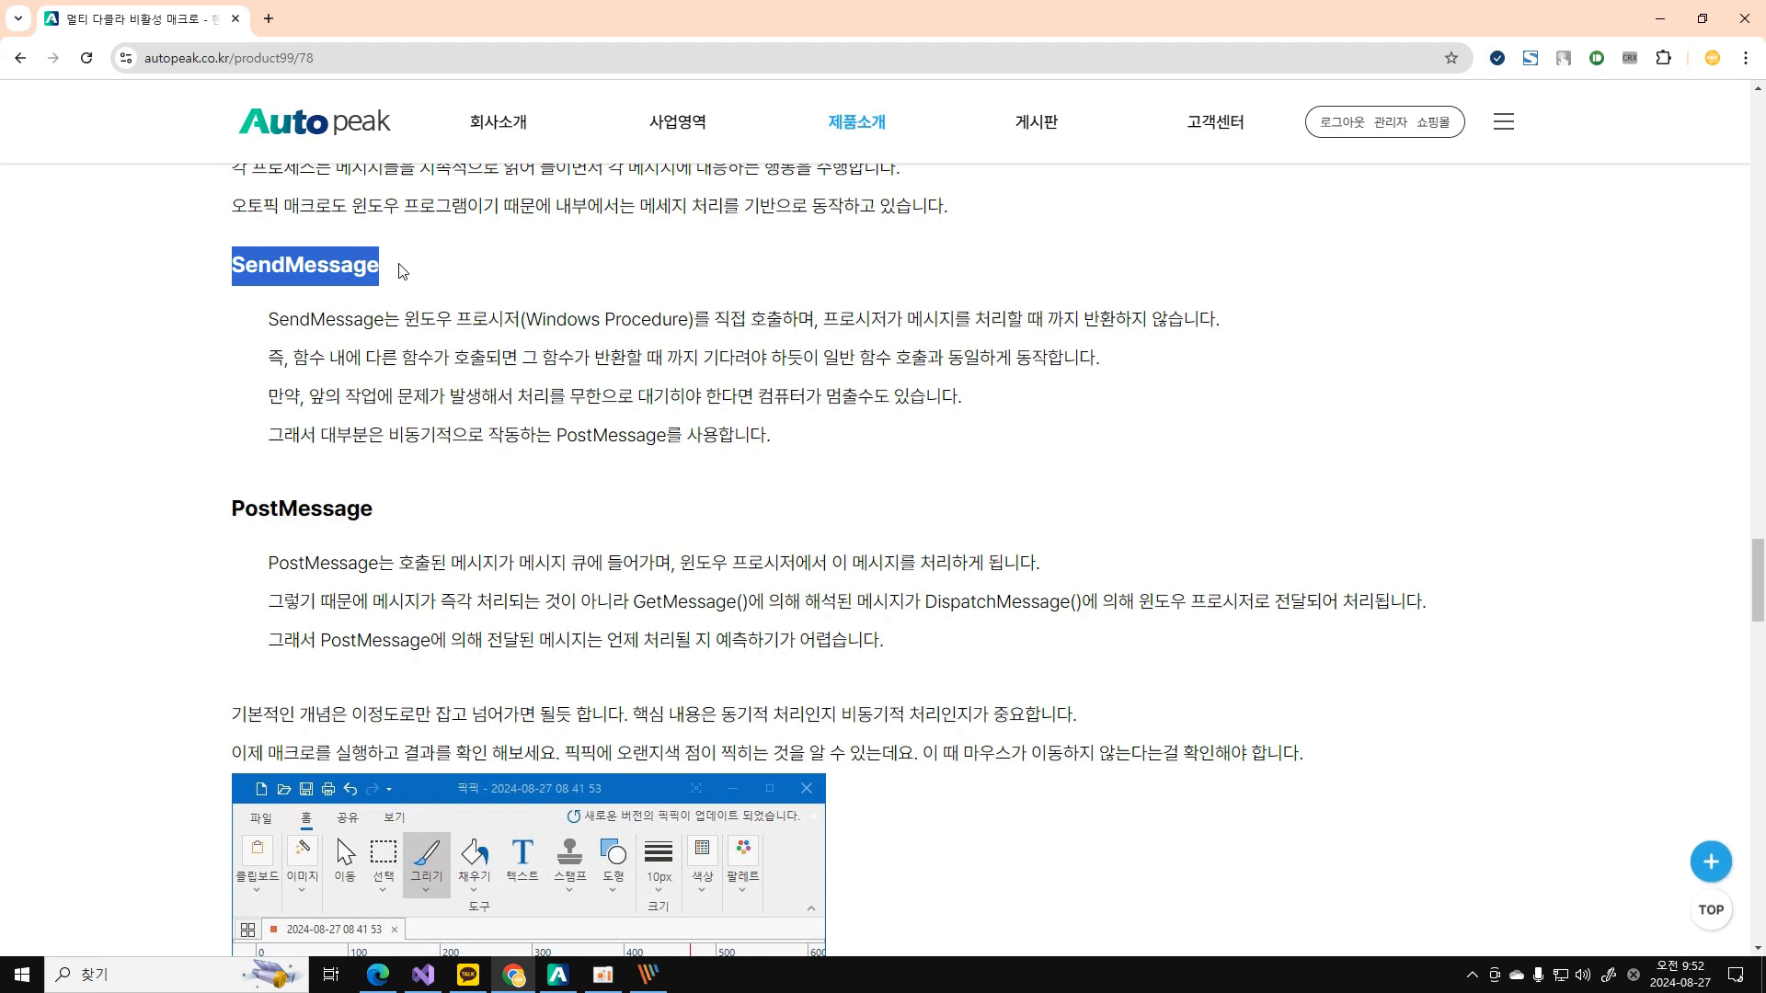
click(659, 378)
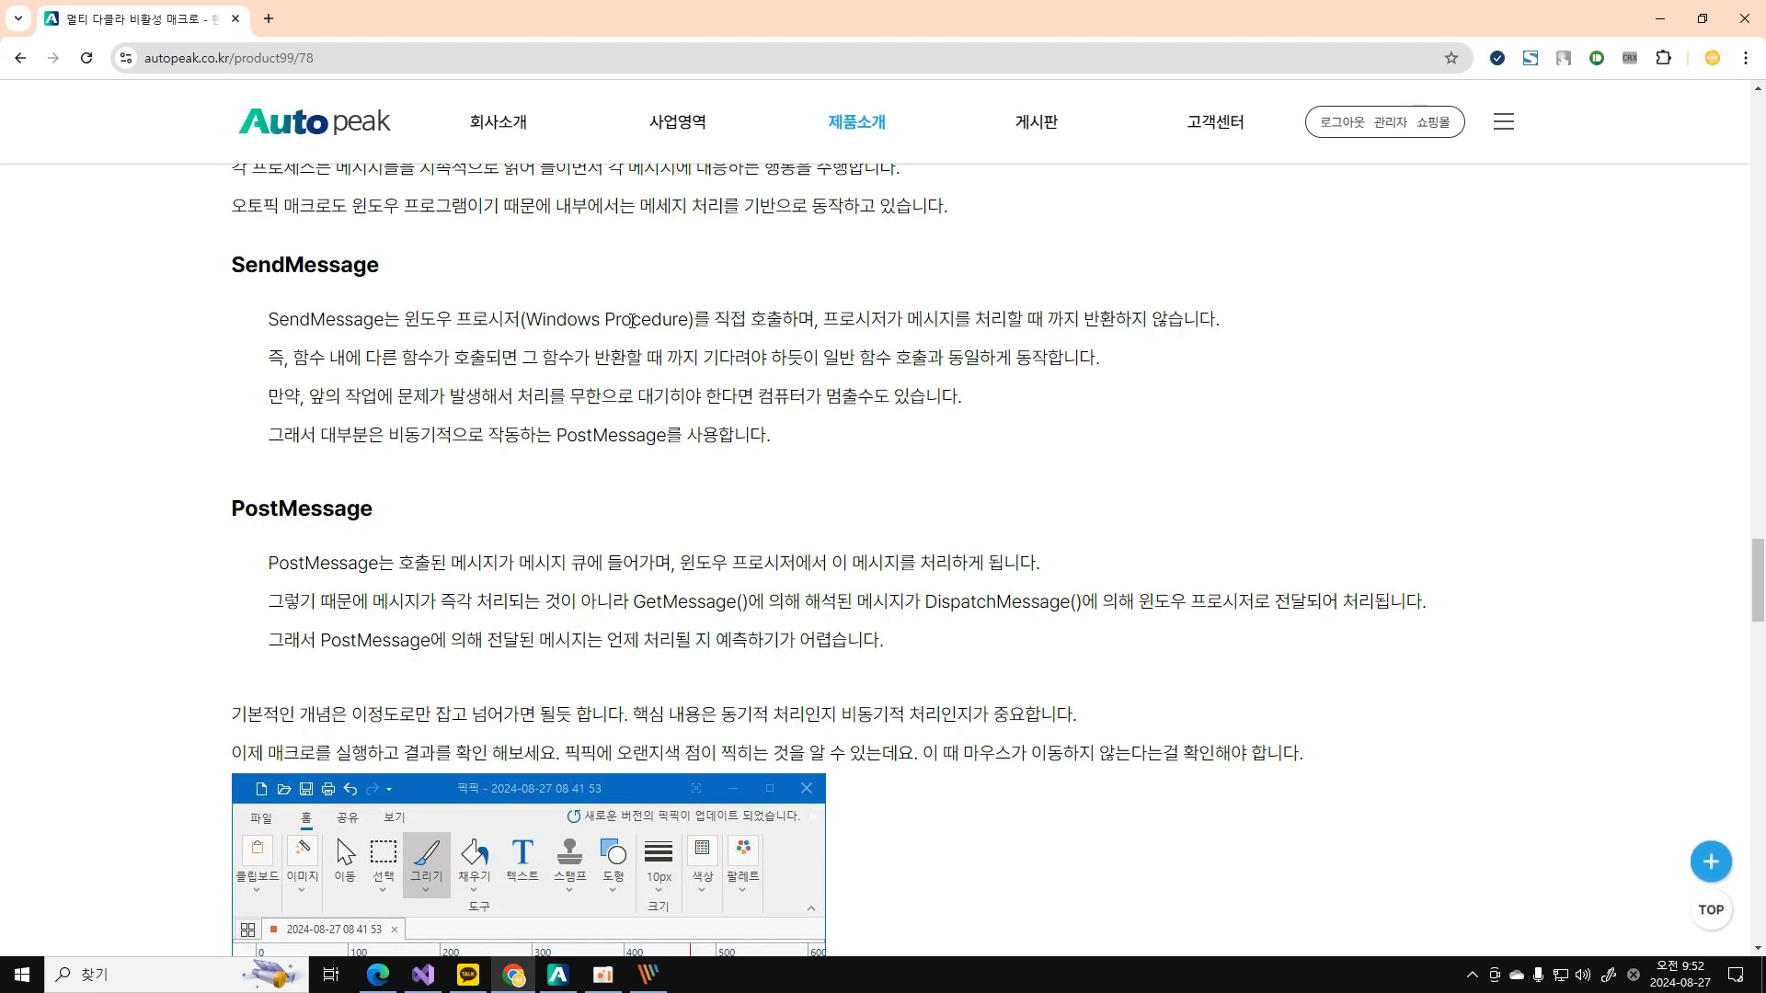
drag(543, 320, 767, 320)
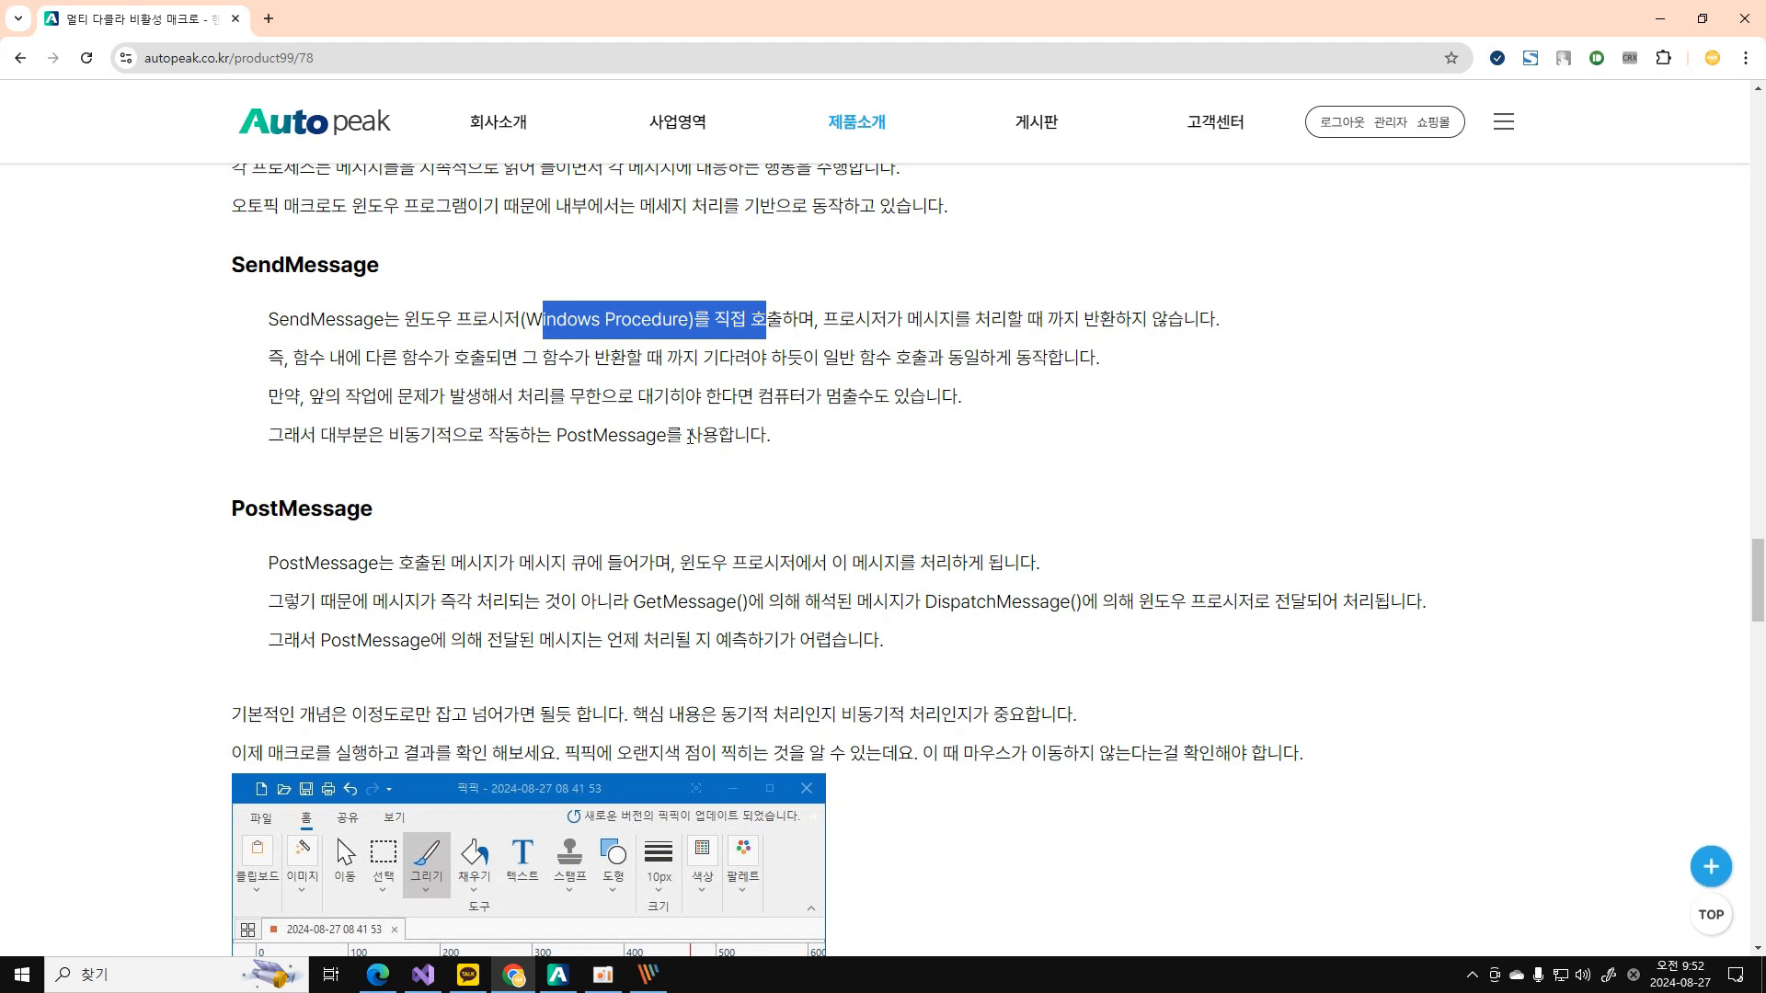
click(518, 391)
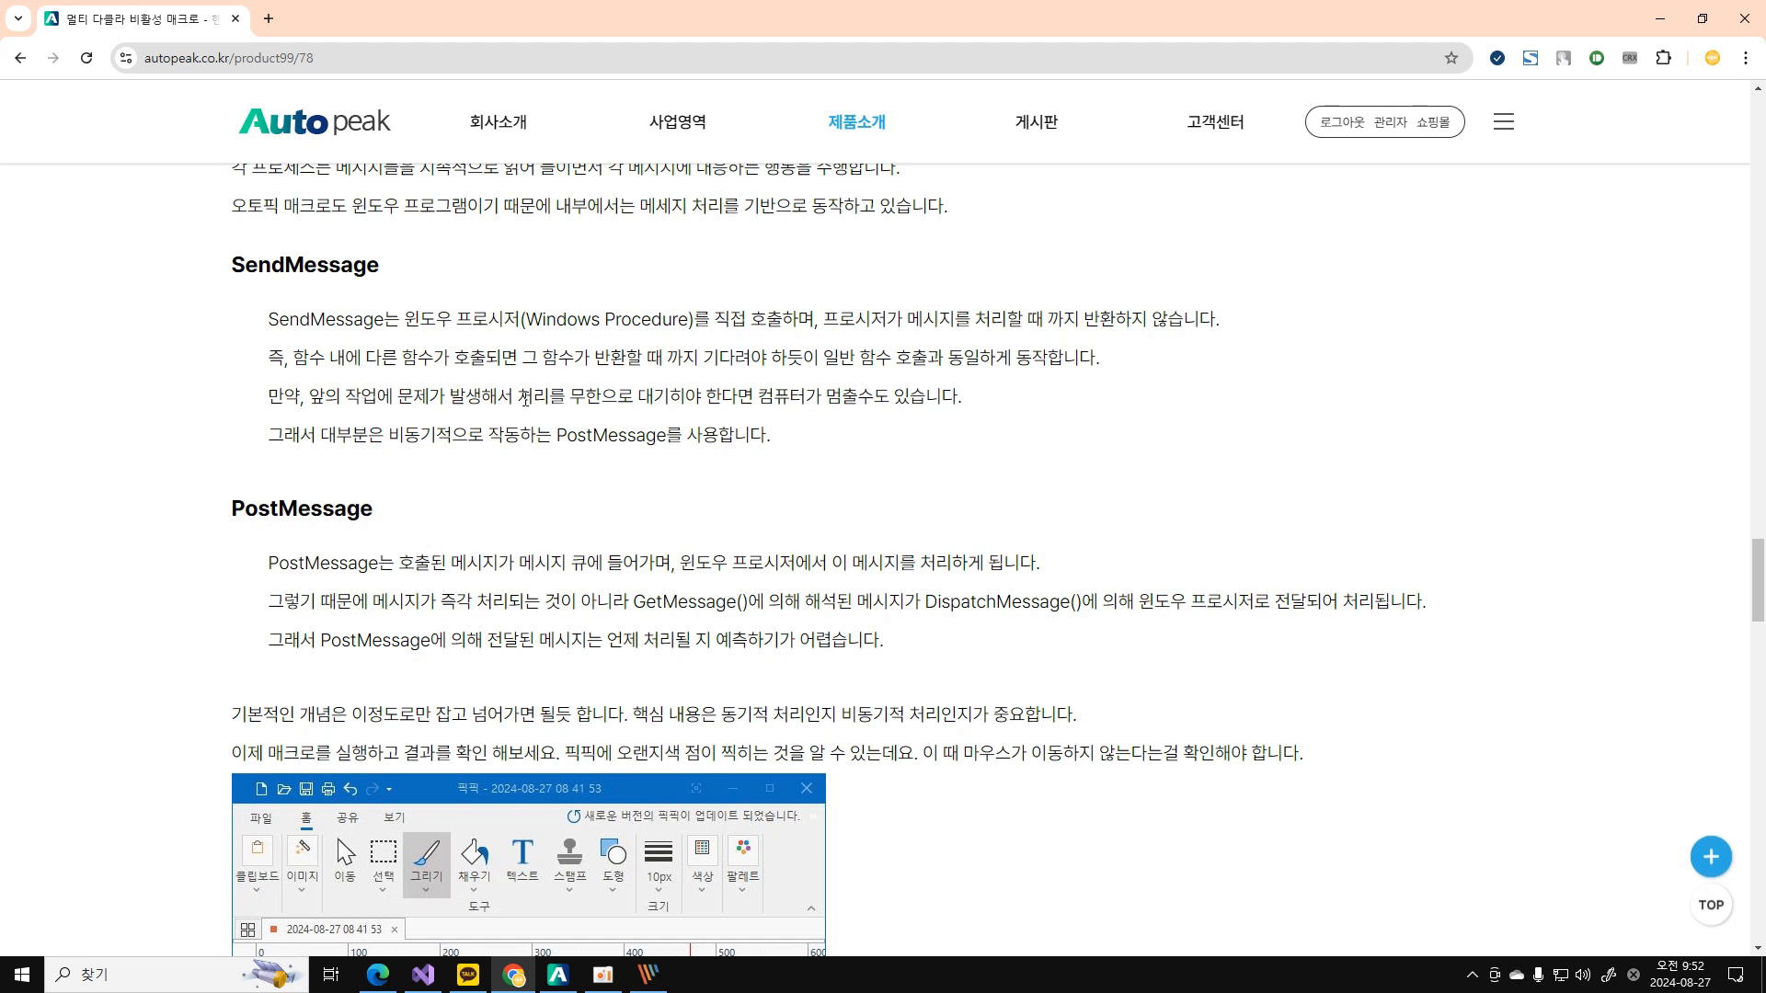
mouse_move(237, 265)
mouse_down()
mouse_move(518, 260)
mouse_move(214, 281)
mouse_up()
click(519, 260)
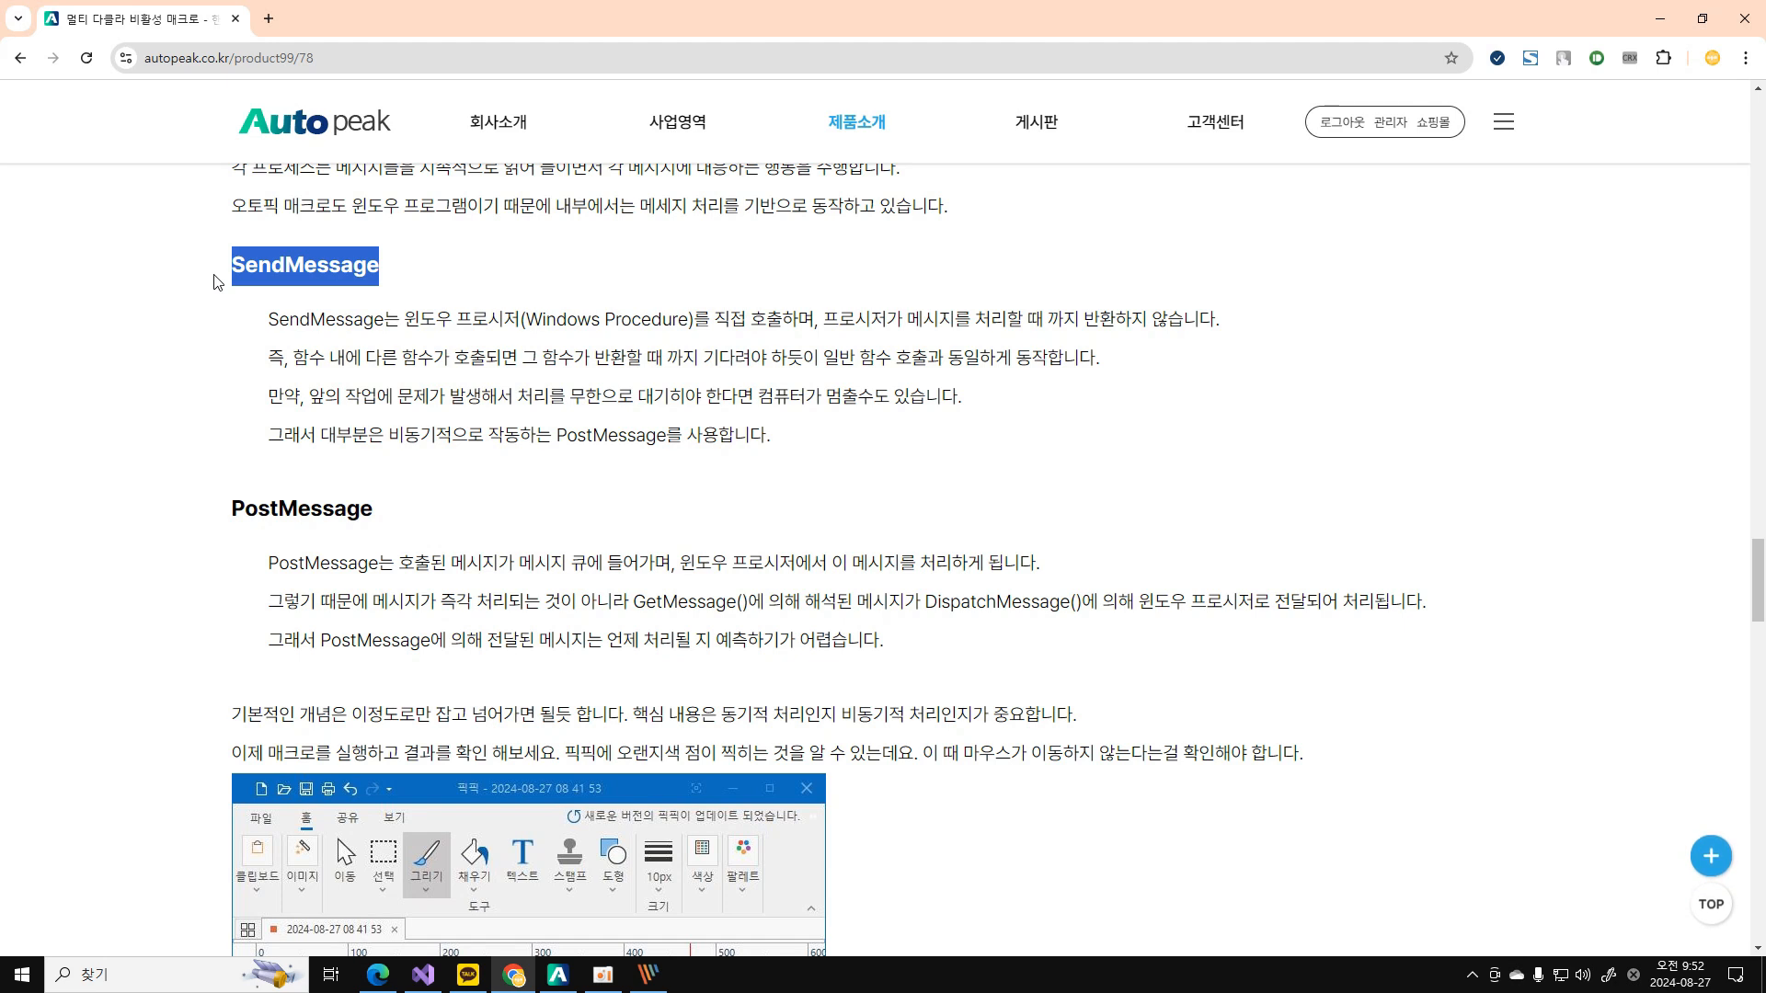
click(234, 265)
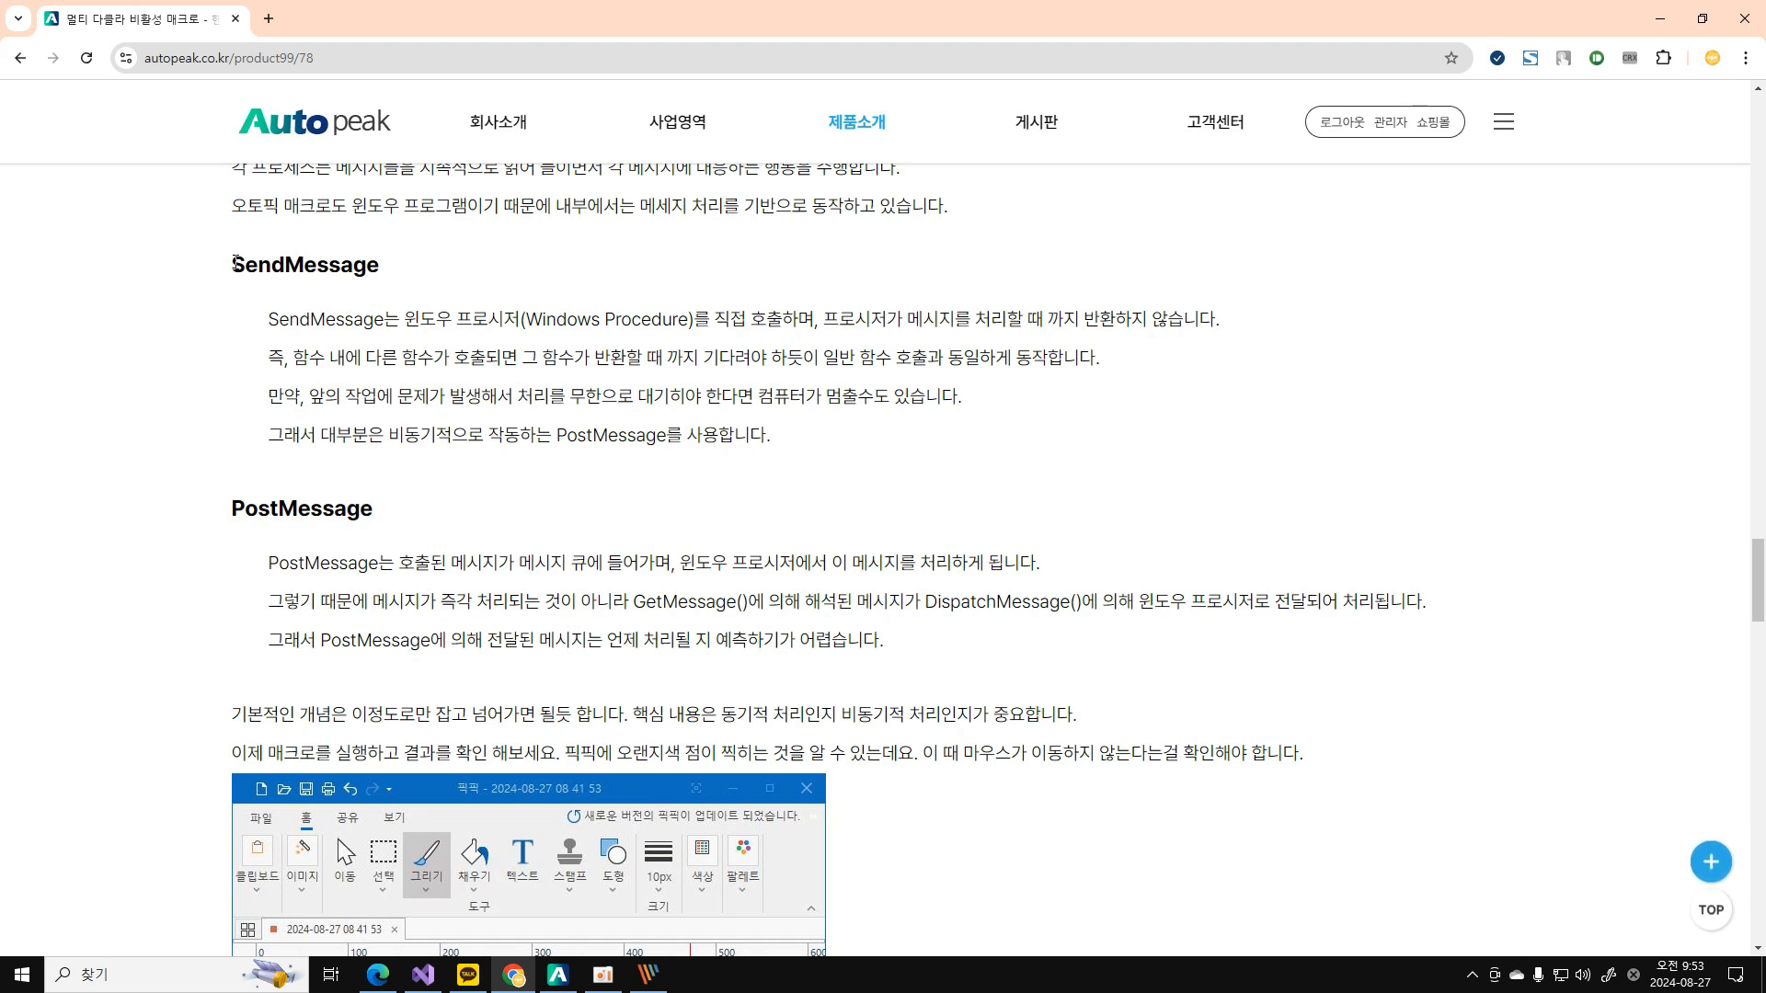
drag(235, 262, 453, 268)
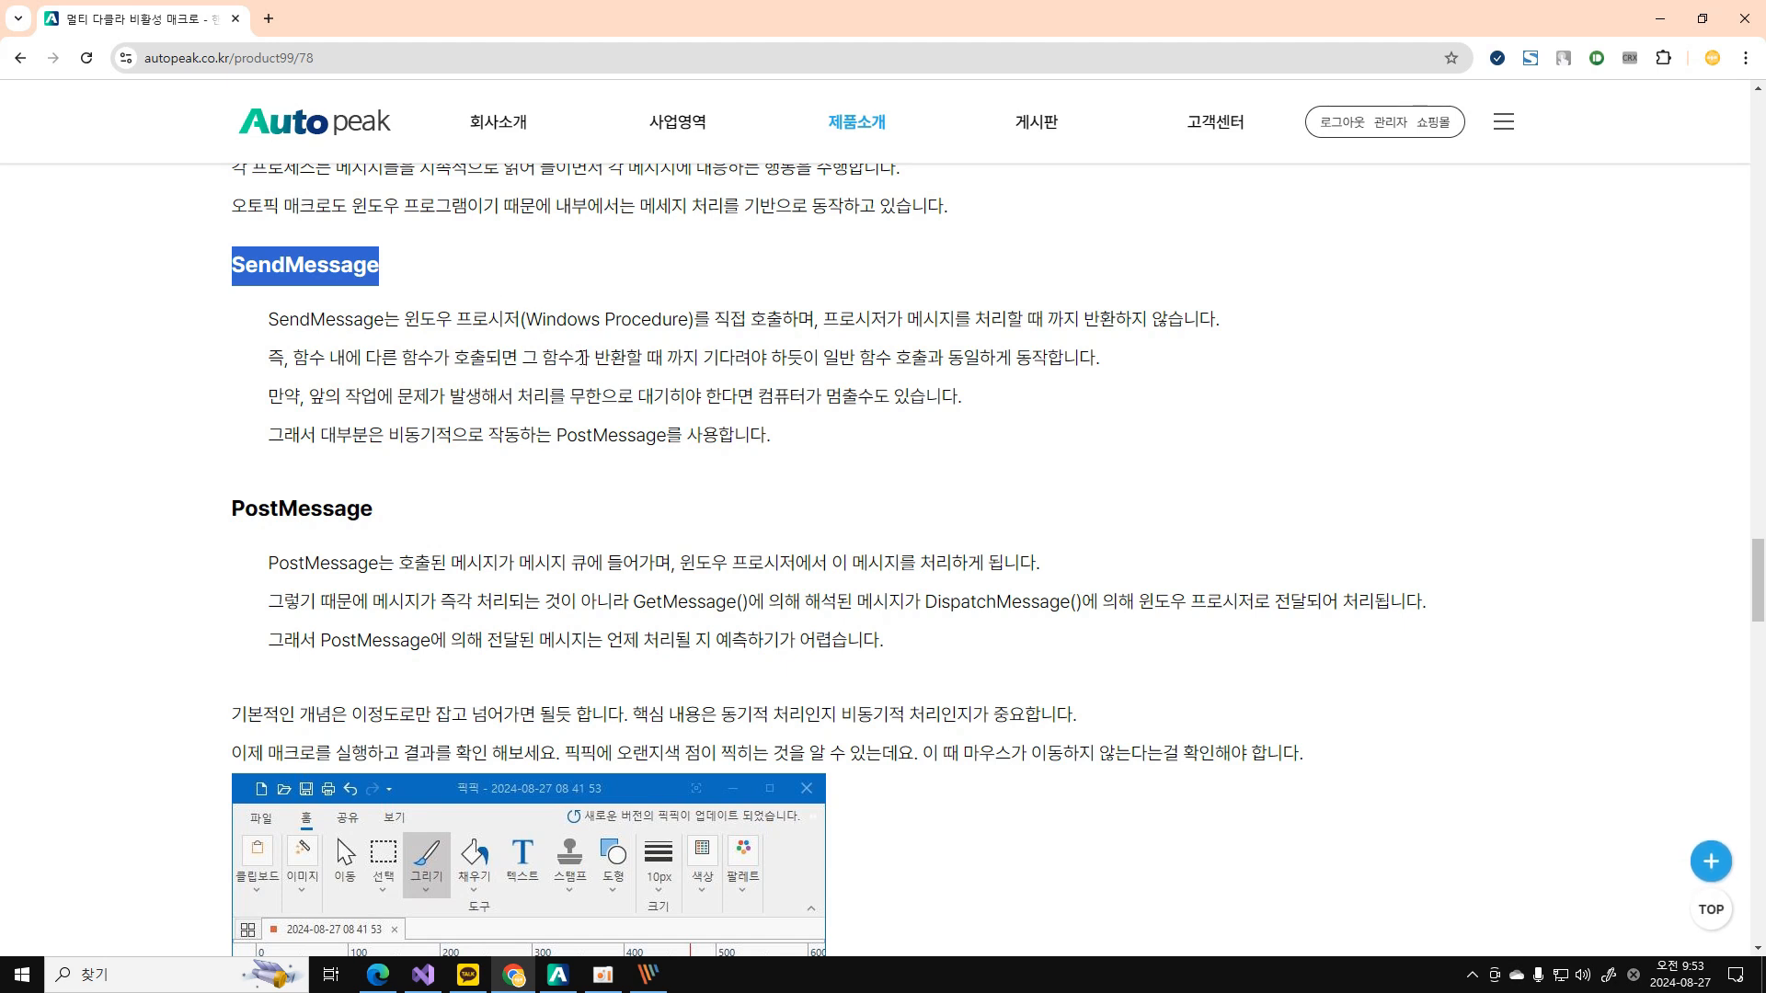
Review the PostMessage section, highlighting its heading as the method under discussion.
drag(233, 496, 387, 516)
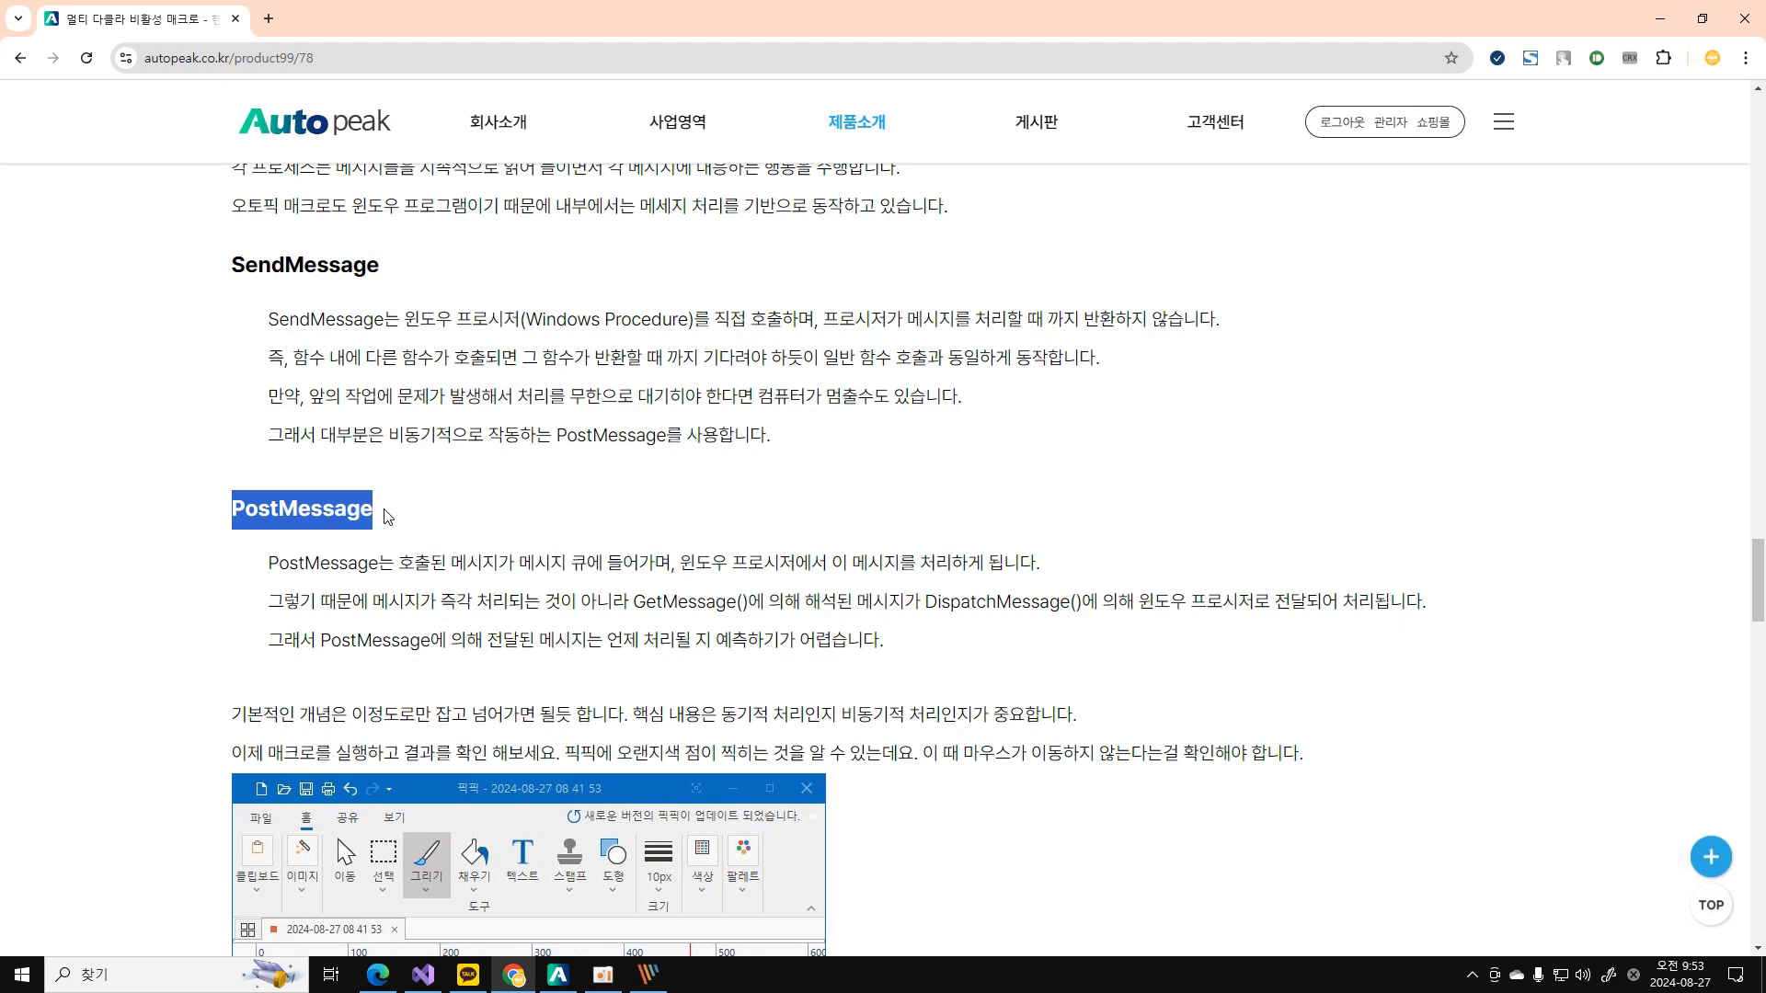
click(387, 516)
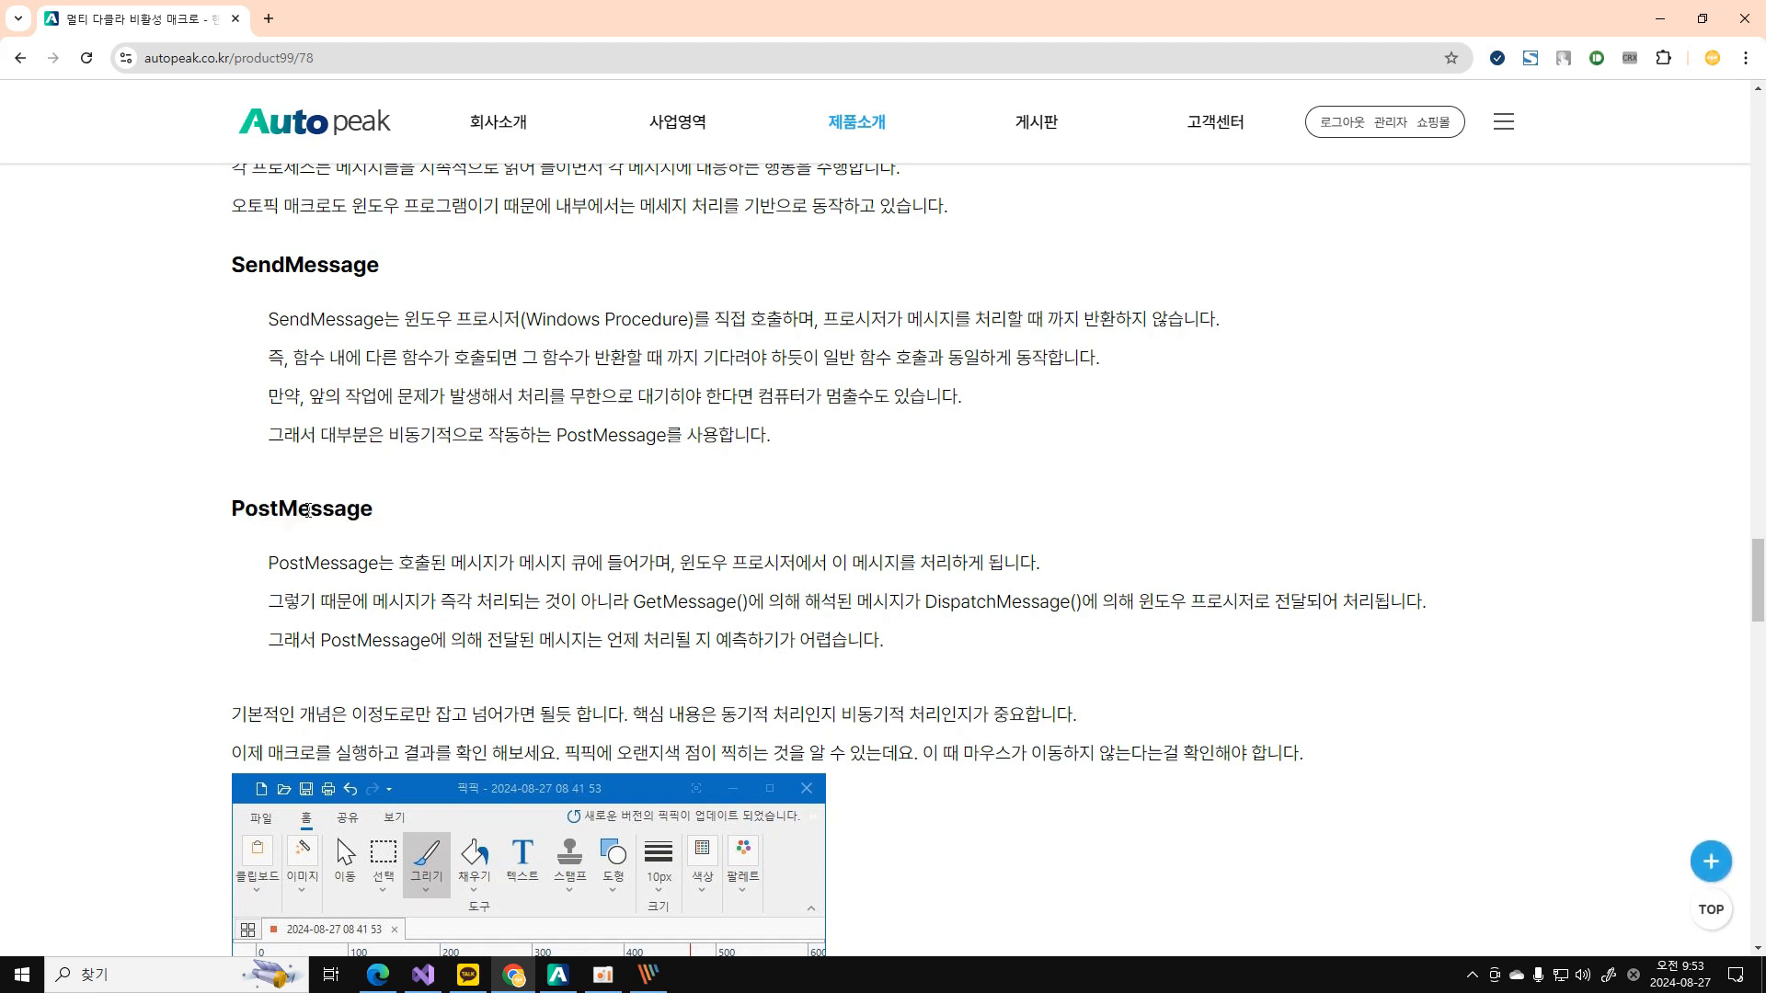
drag(382, 514, 234, 507)
click(236, 507)
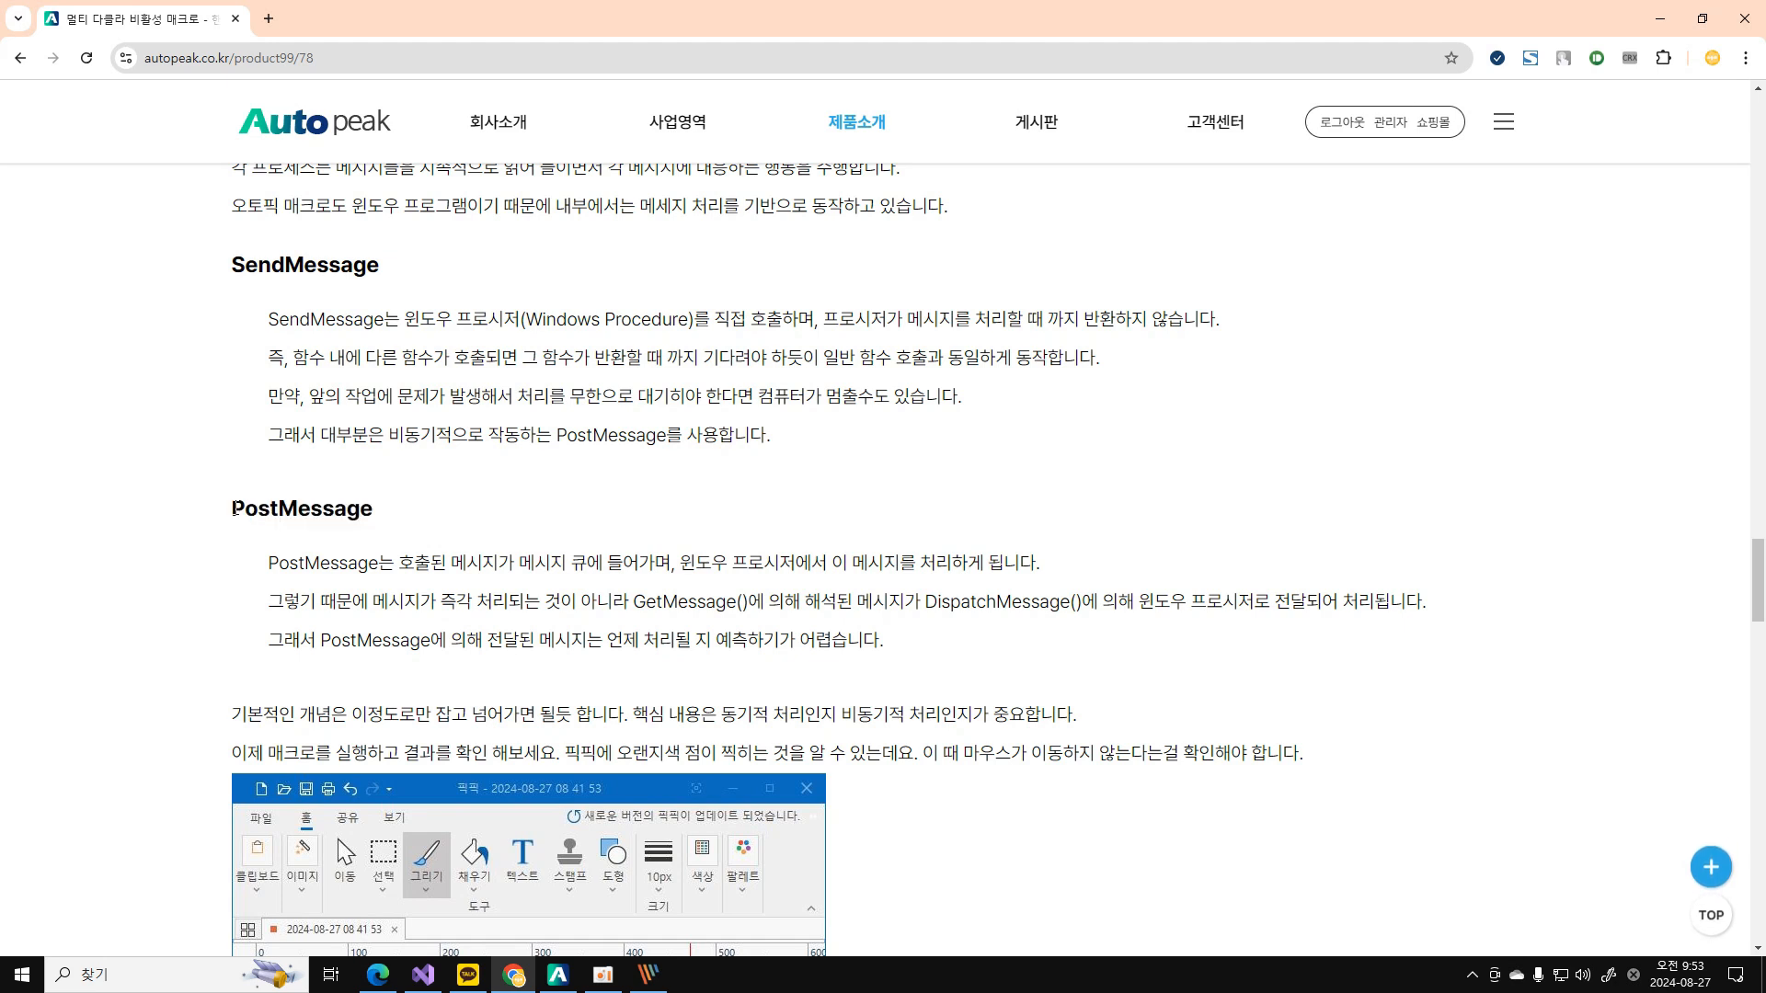
drag(235, 507, 441, 520)
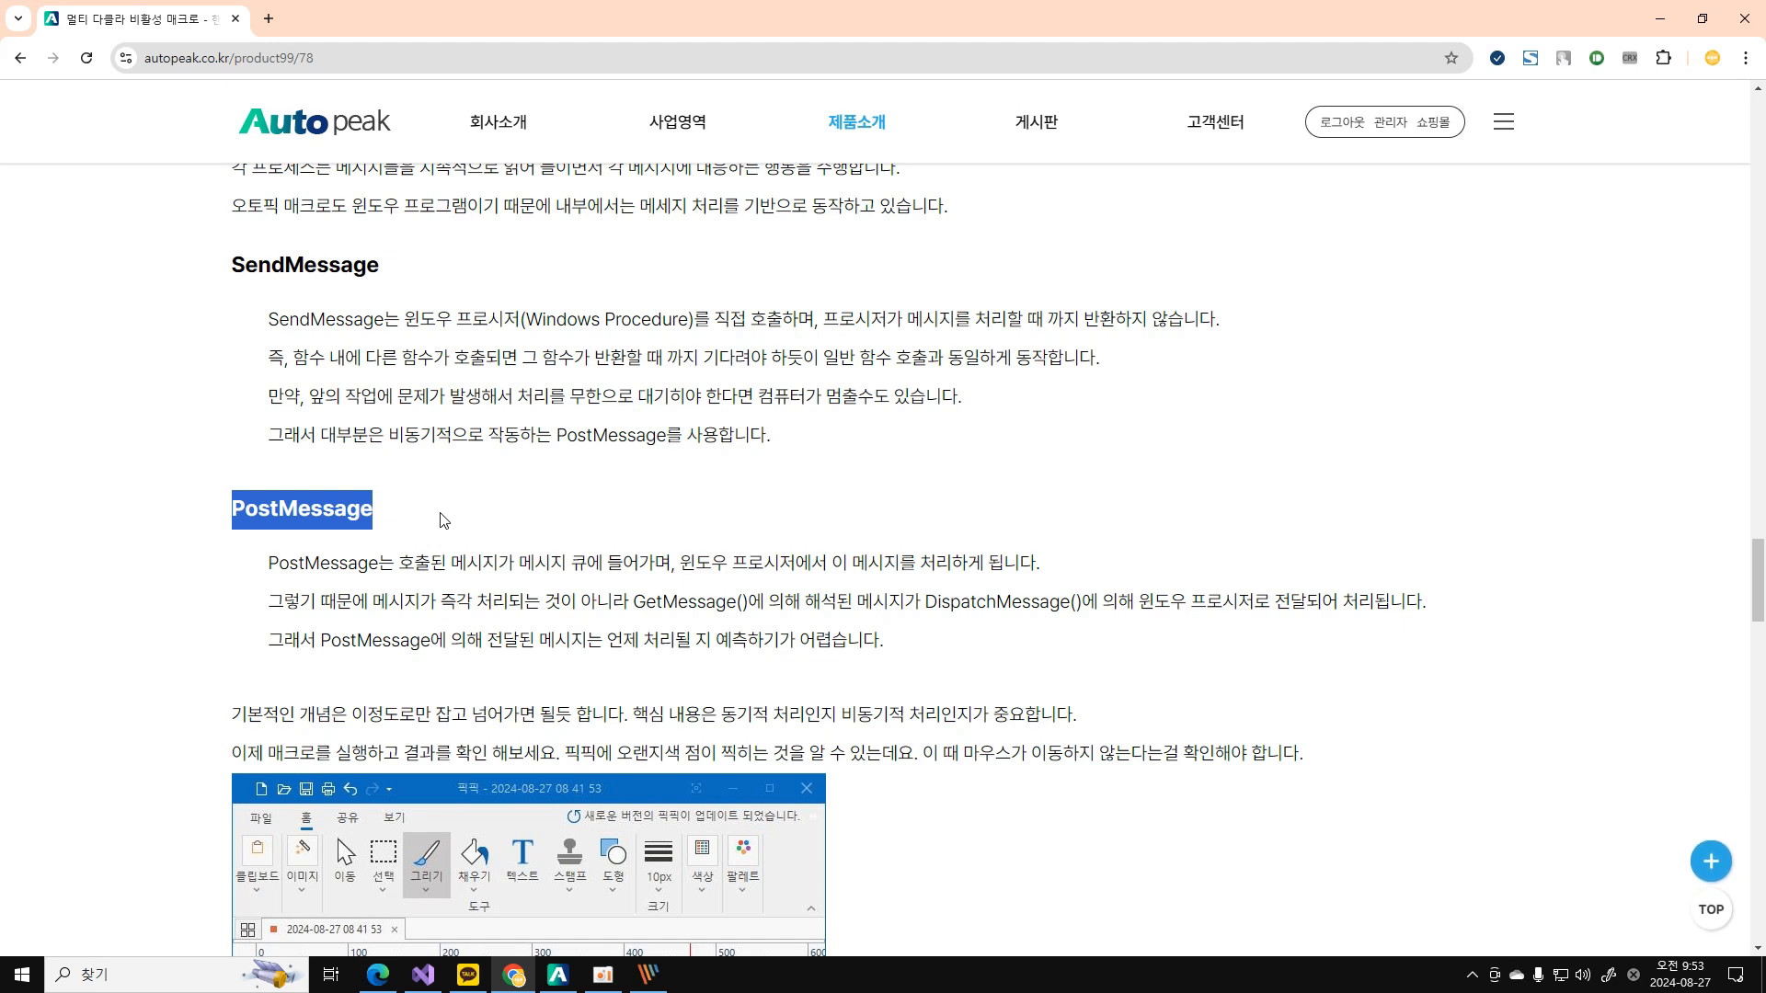
click(443, 521)
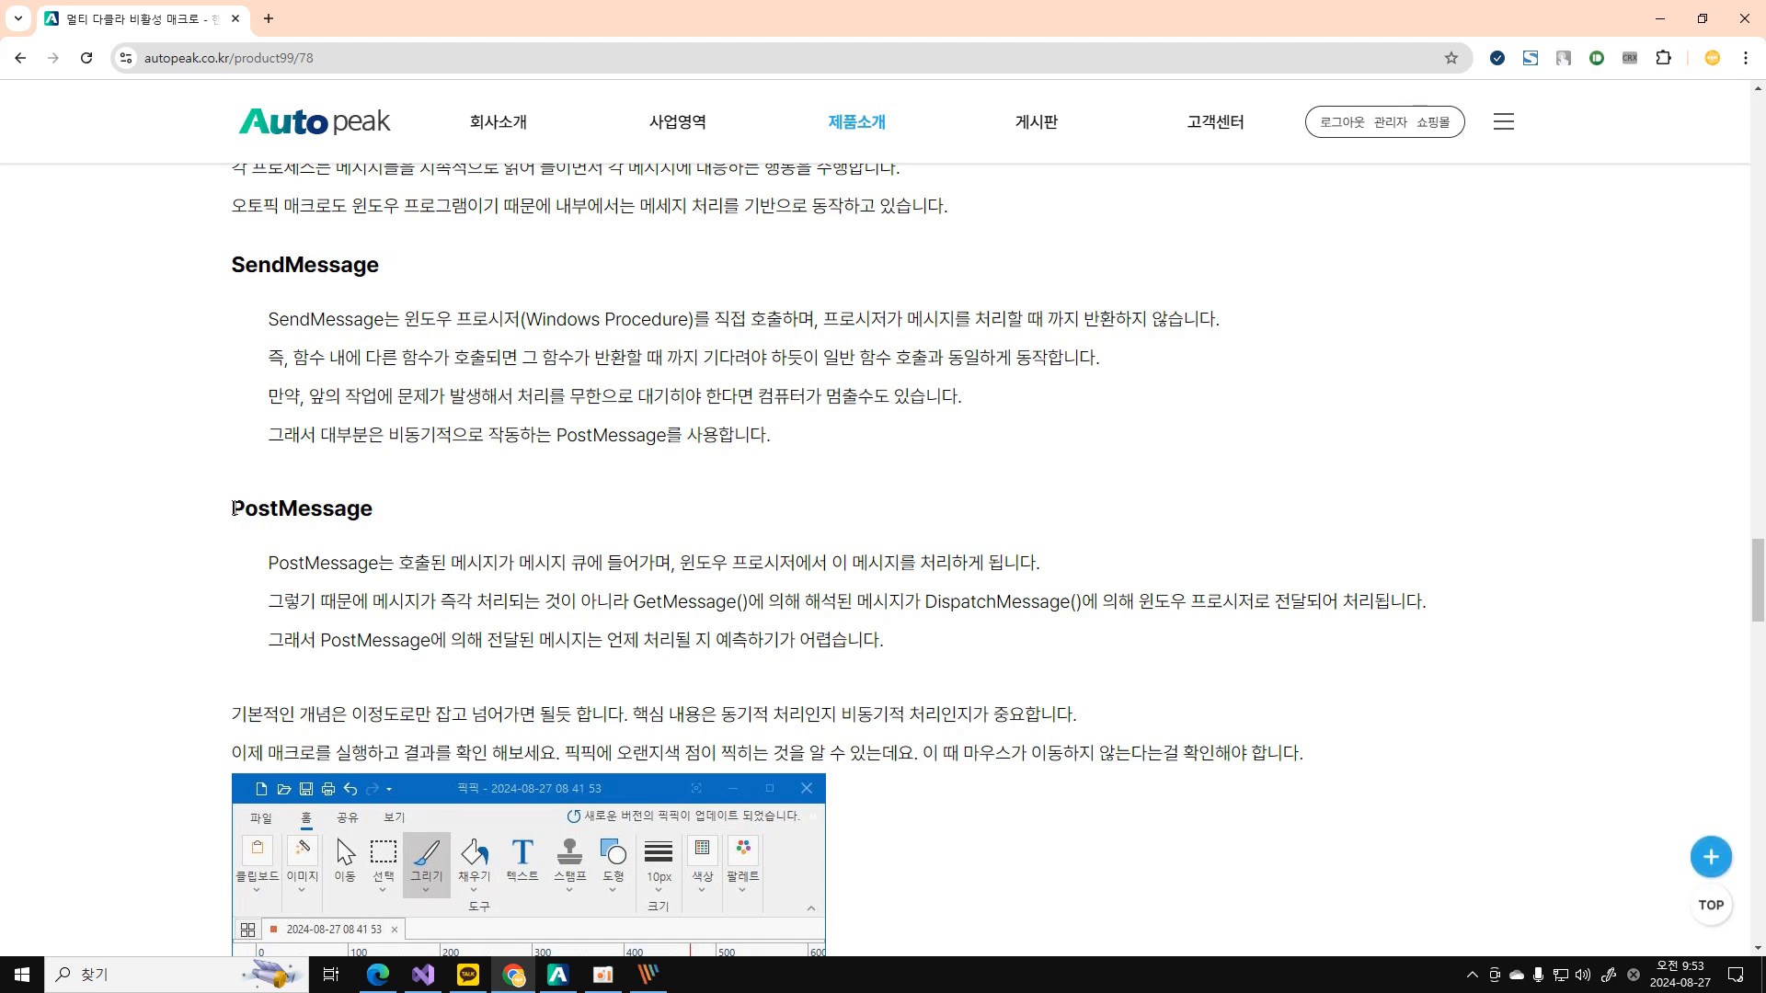
drag(235, 507, 416, 505)
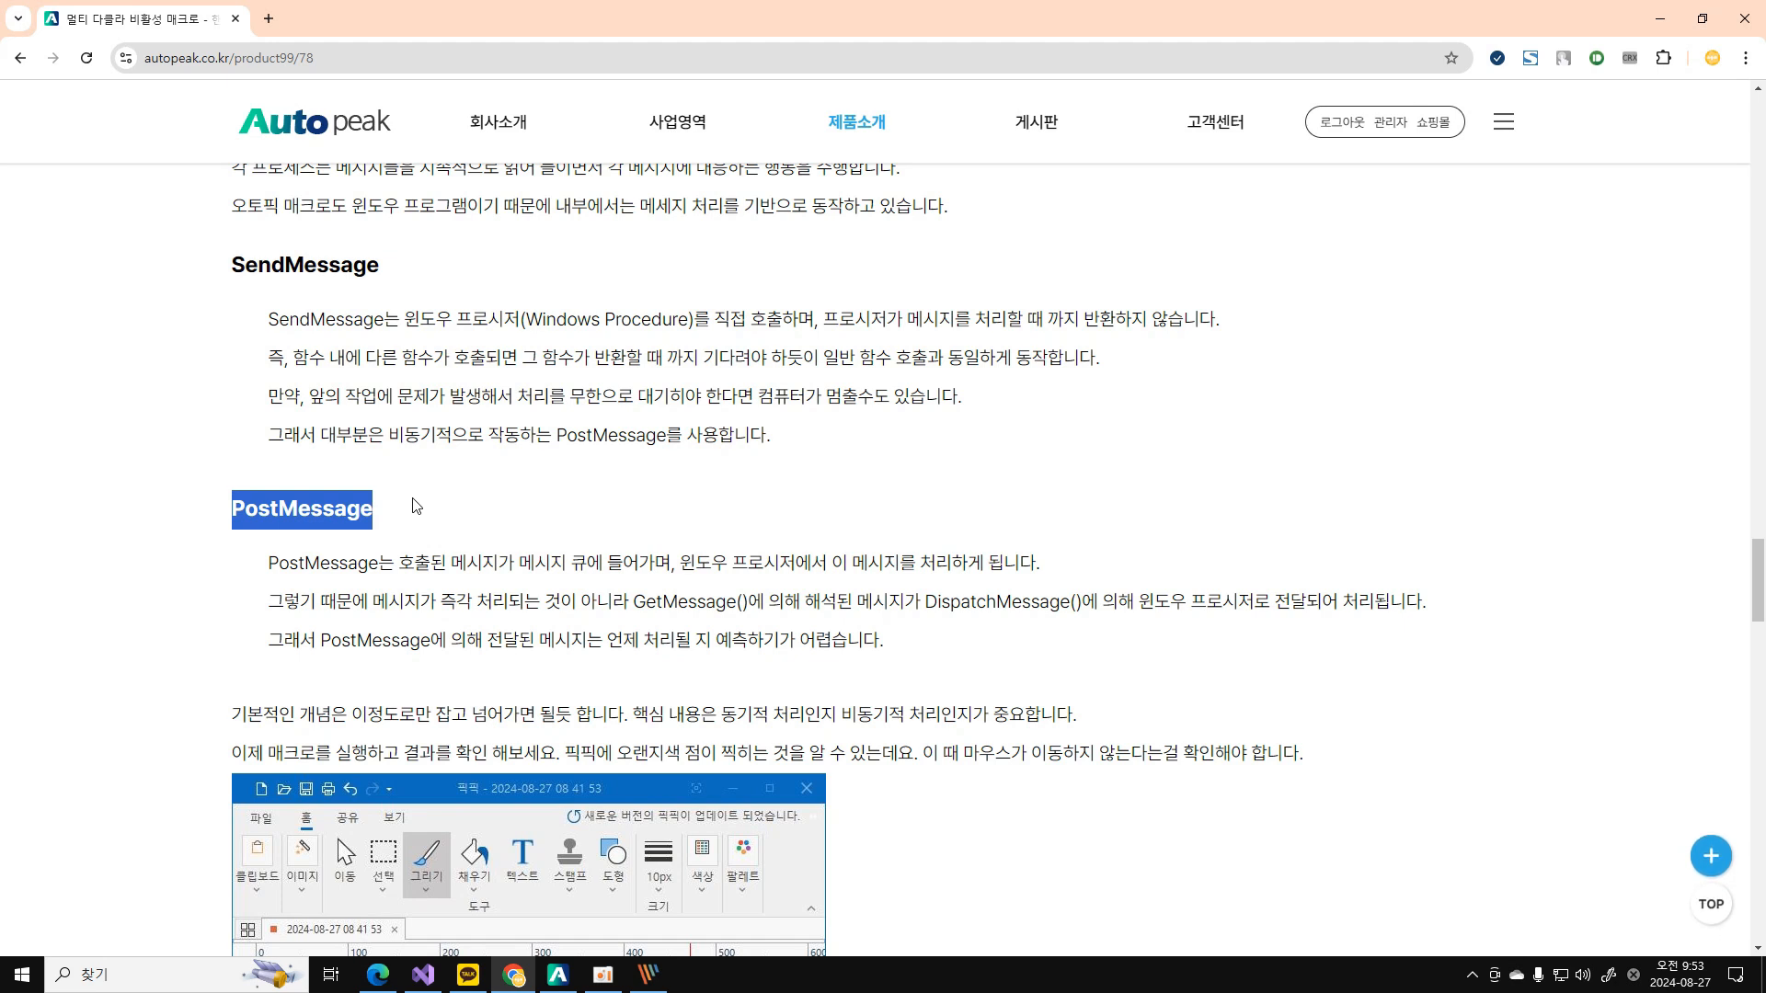
Read the last line of the PostMessage section about when posted messages get processed, highlighting it as it is discussed.
click(416, 505)
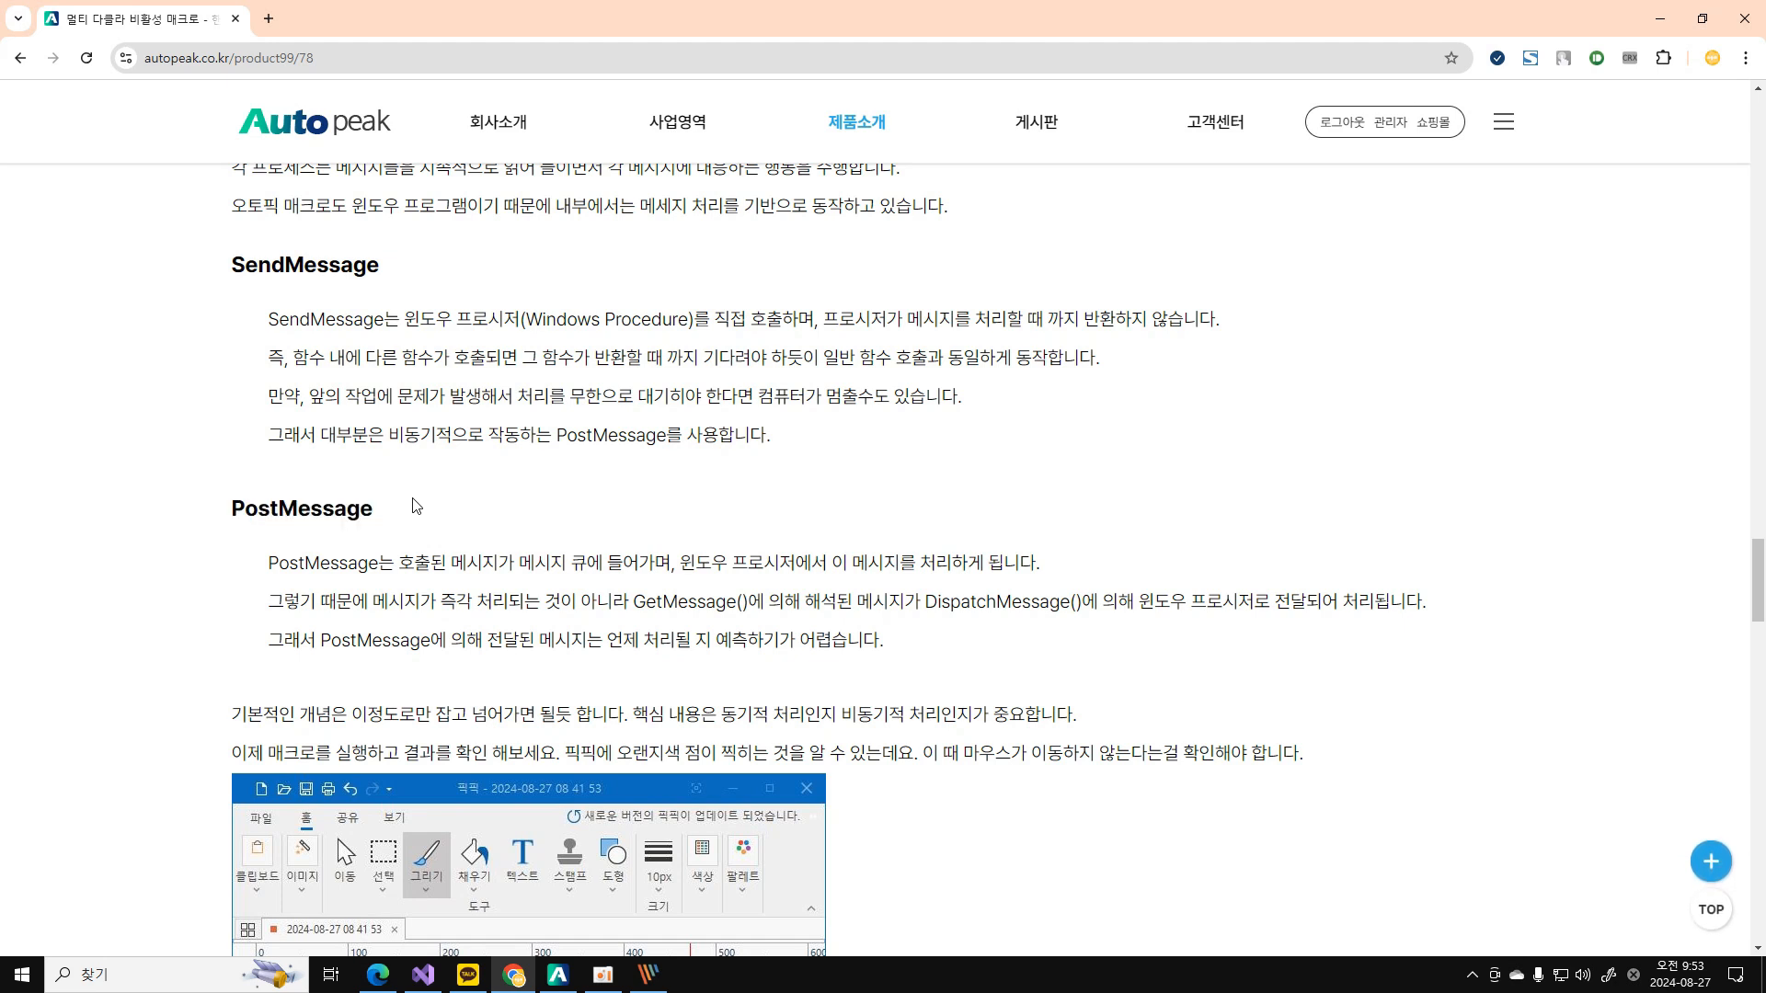
drag(269, 639, 890, 636)
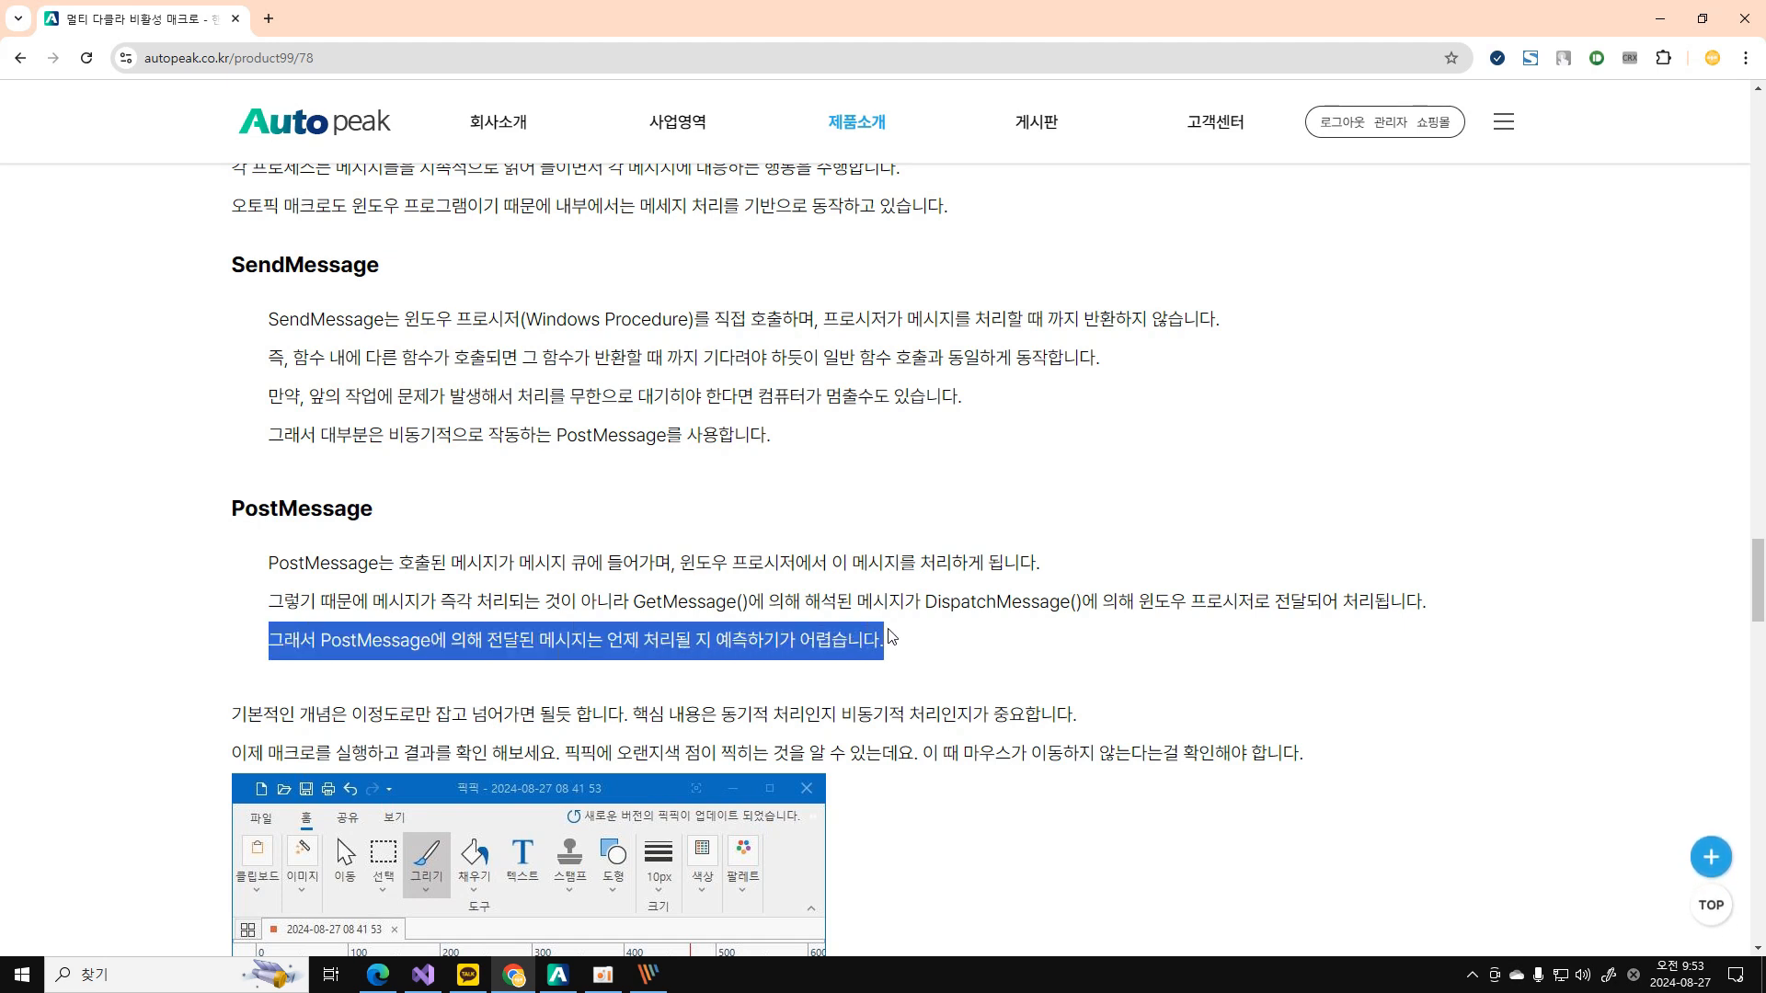
click(890, 636)
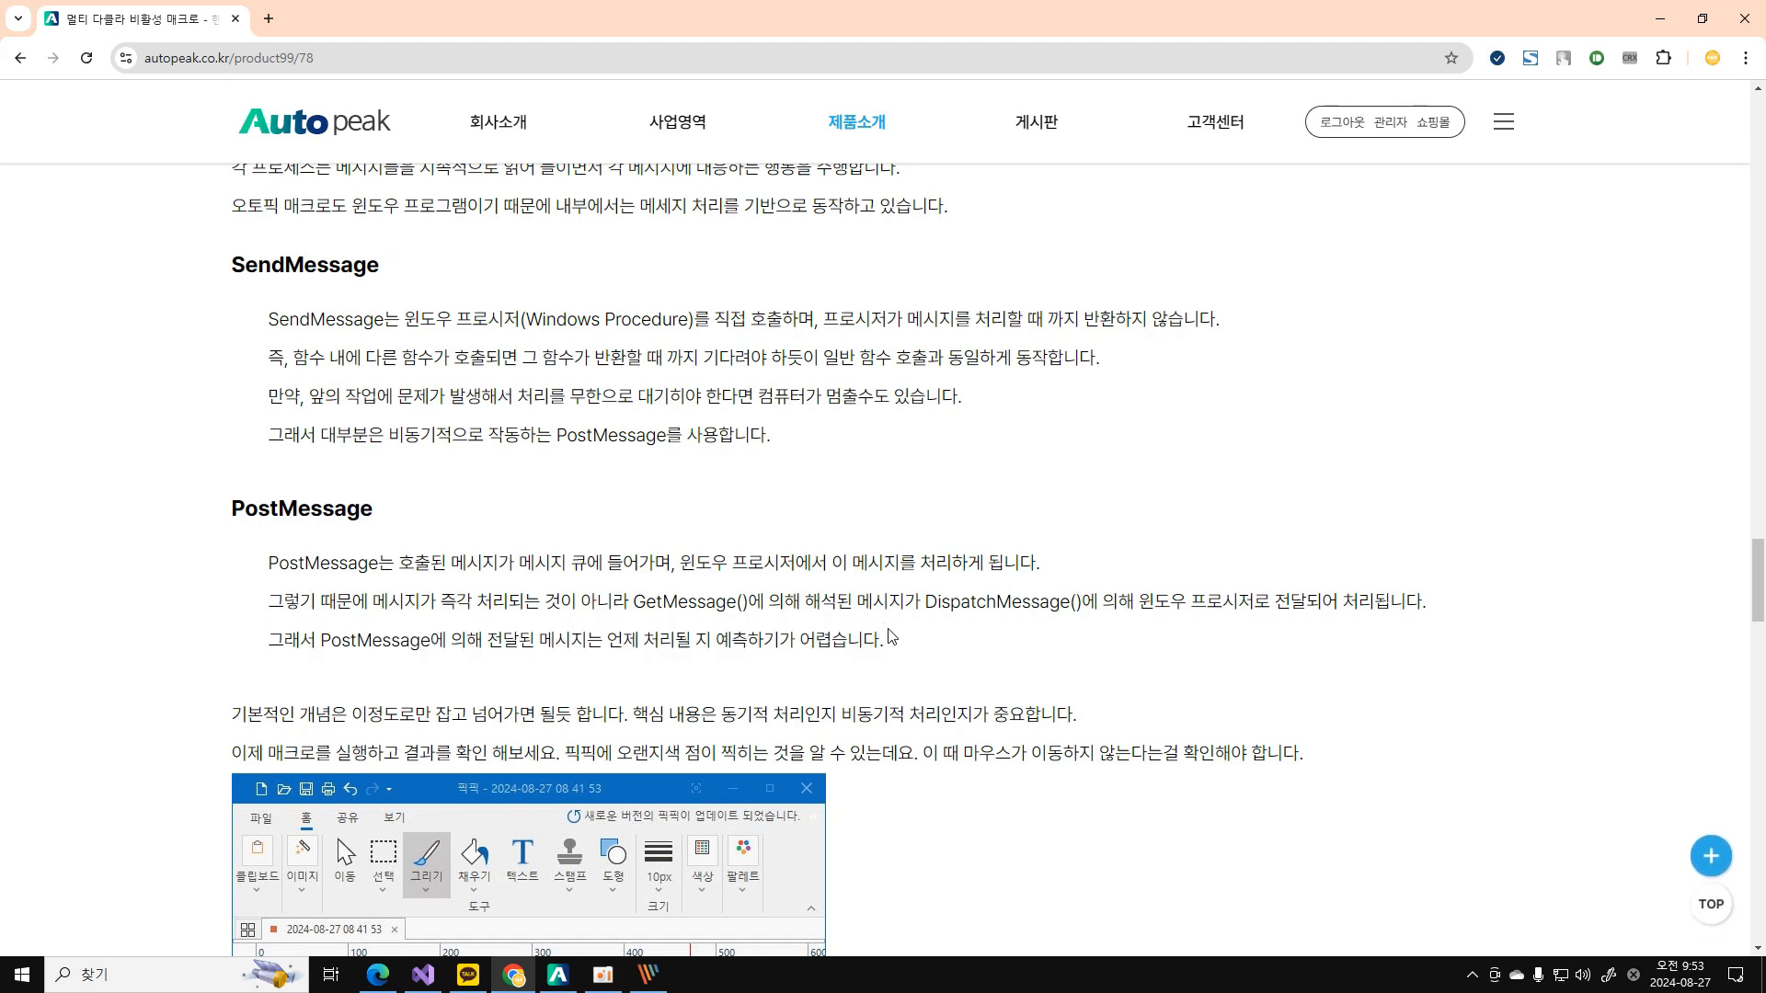
drag(891, 636, 355, 646)
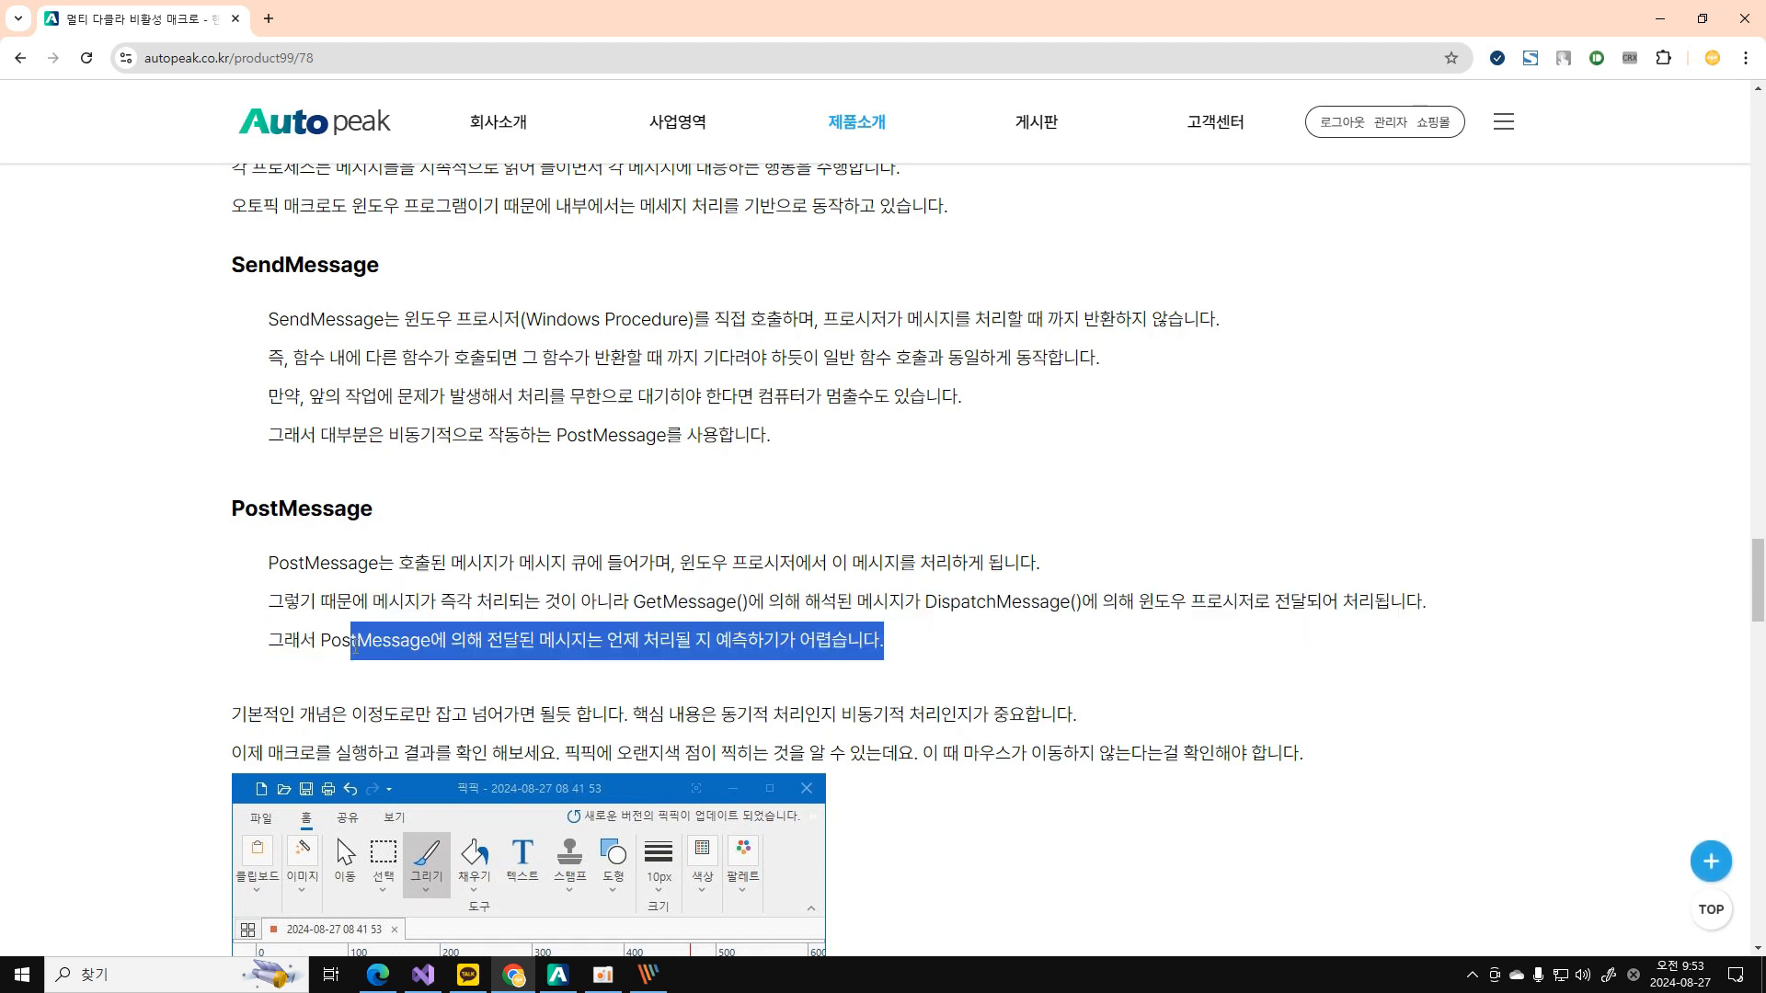
click(355, 647)
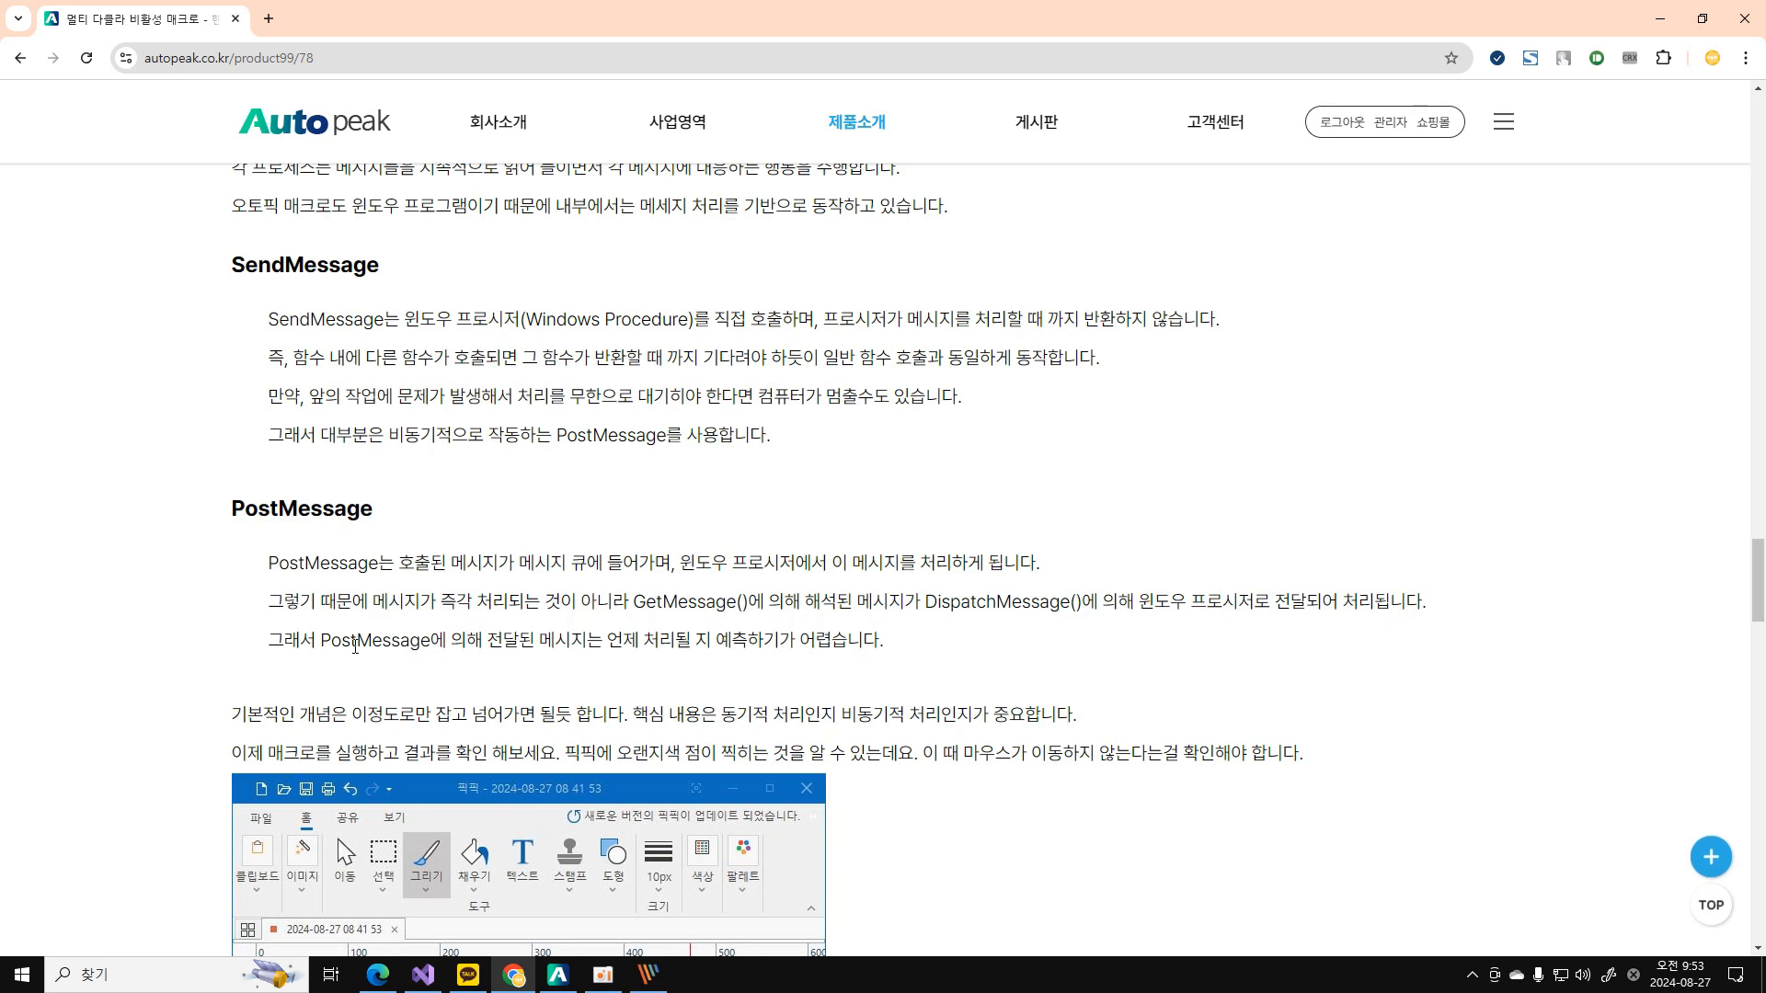
drag(938, 640, 503, 633)
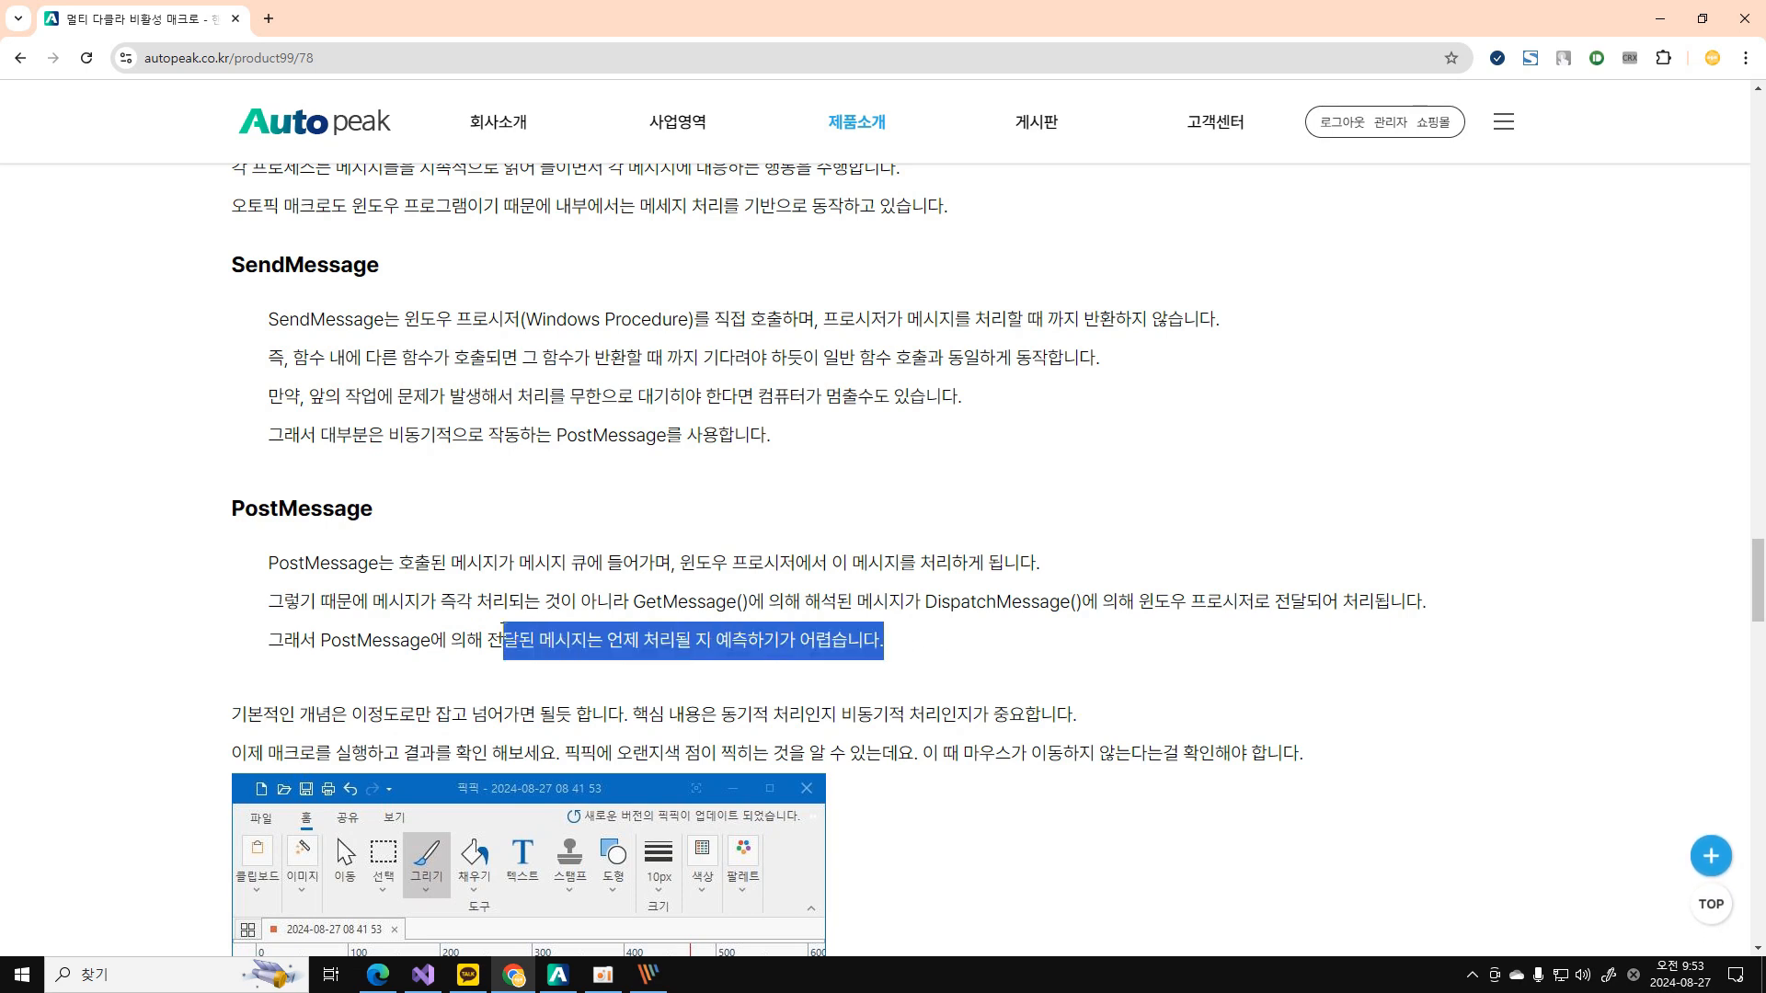
click(503, 632)
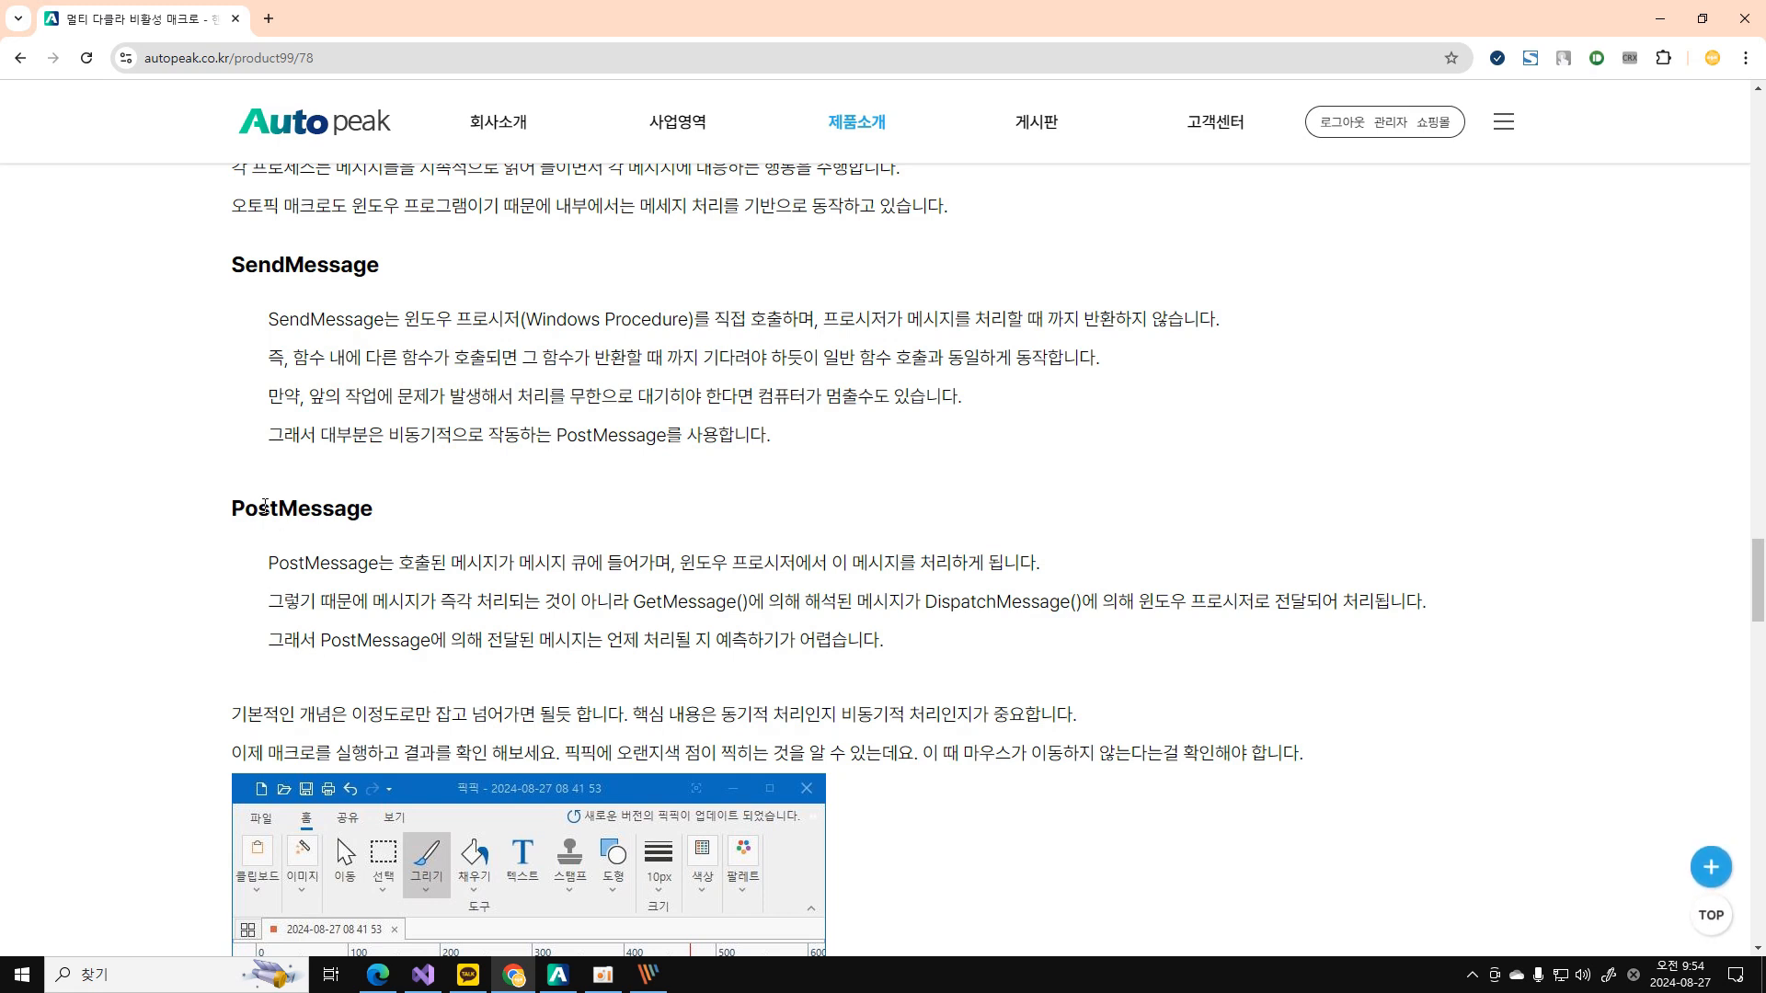
Review the PostMessage section as a whole, highlighting its heading and explanation, and return to the heading.
drag(235, 506, 967, 638)
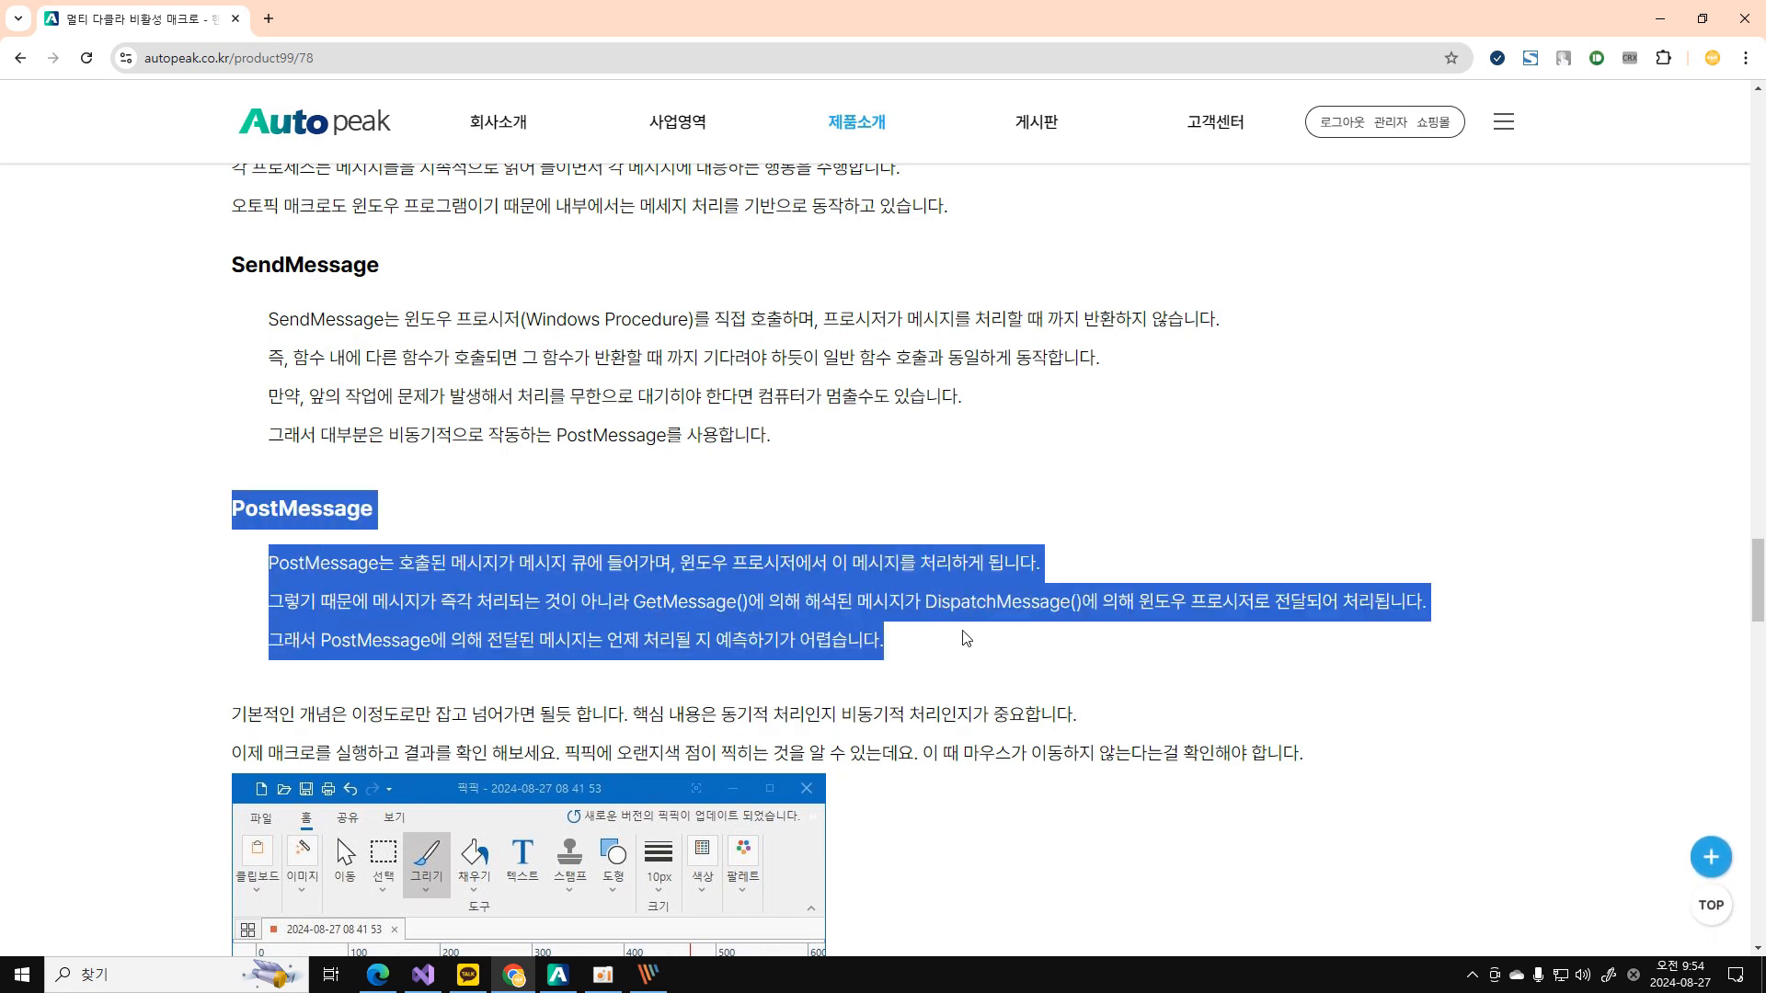
click(967, 638)
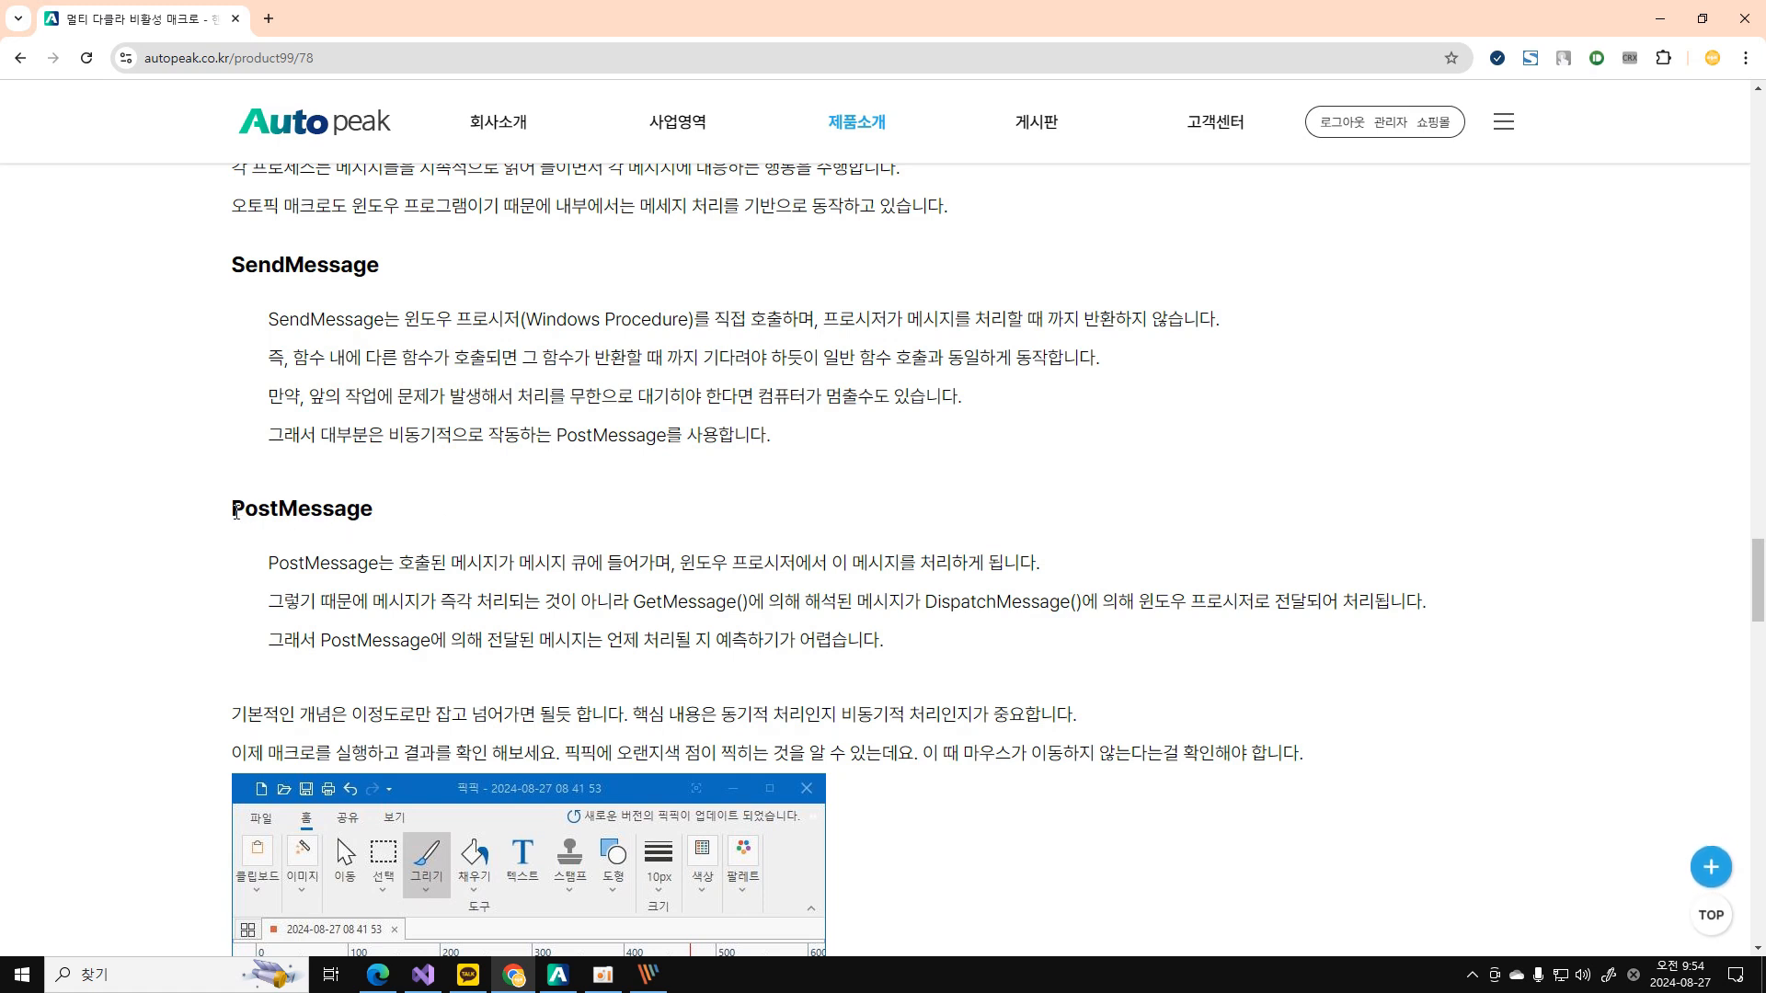
drag(233, 513, 387, 511)
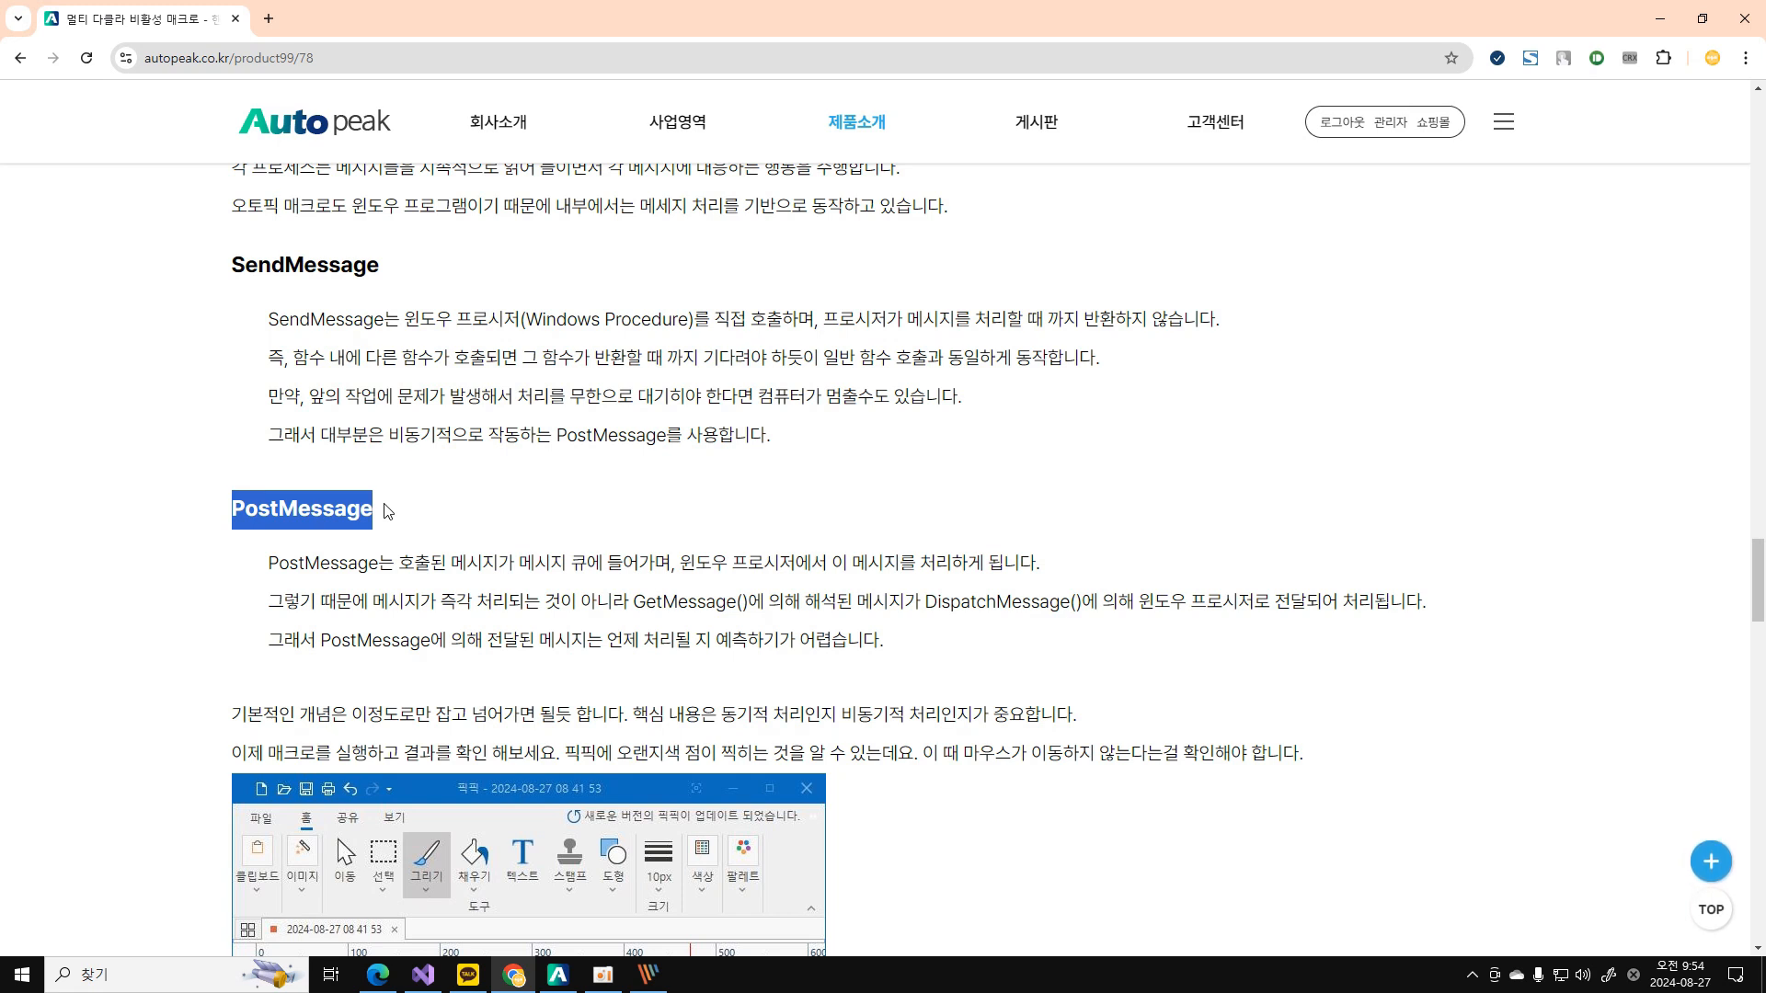
click(387, 511)
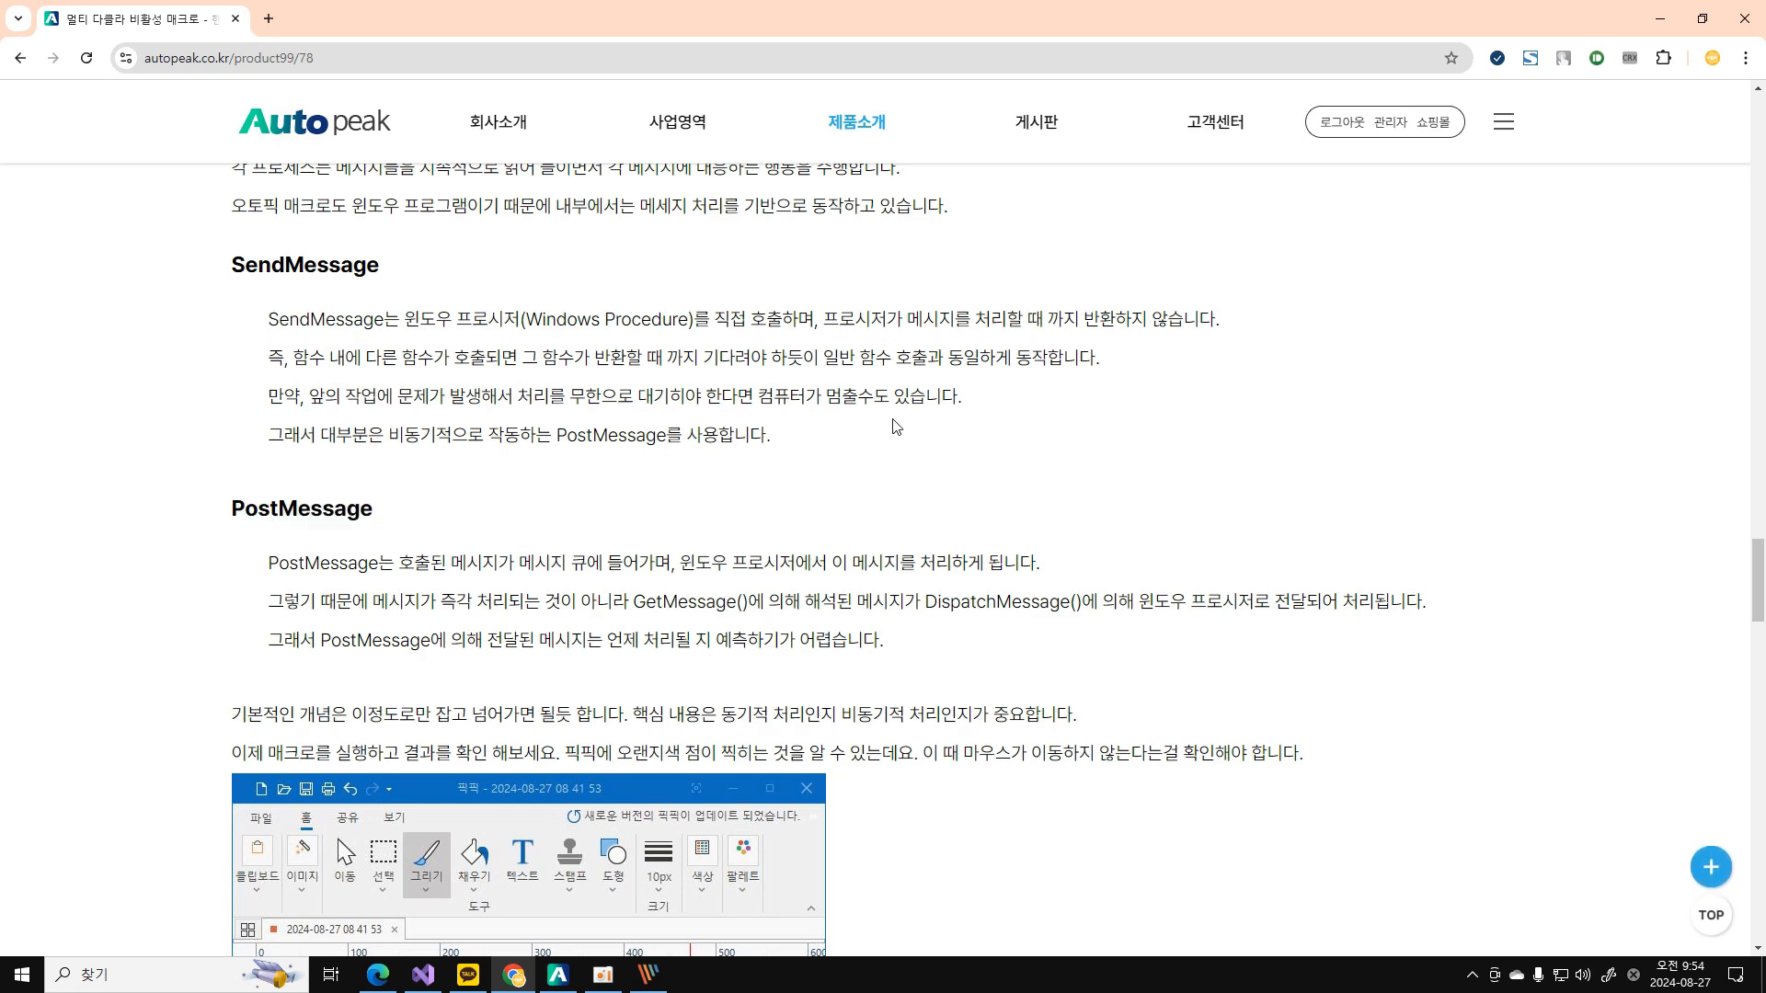
Undo the orange dot in PicPick, and in AutoPeak set the 마우스 클릭 action's 입력 방식 to PostMessage.
click(649, 975)
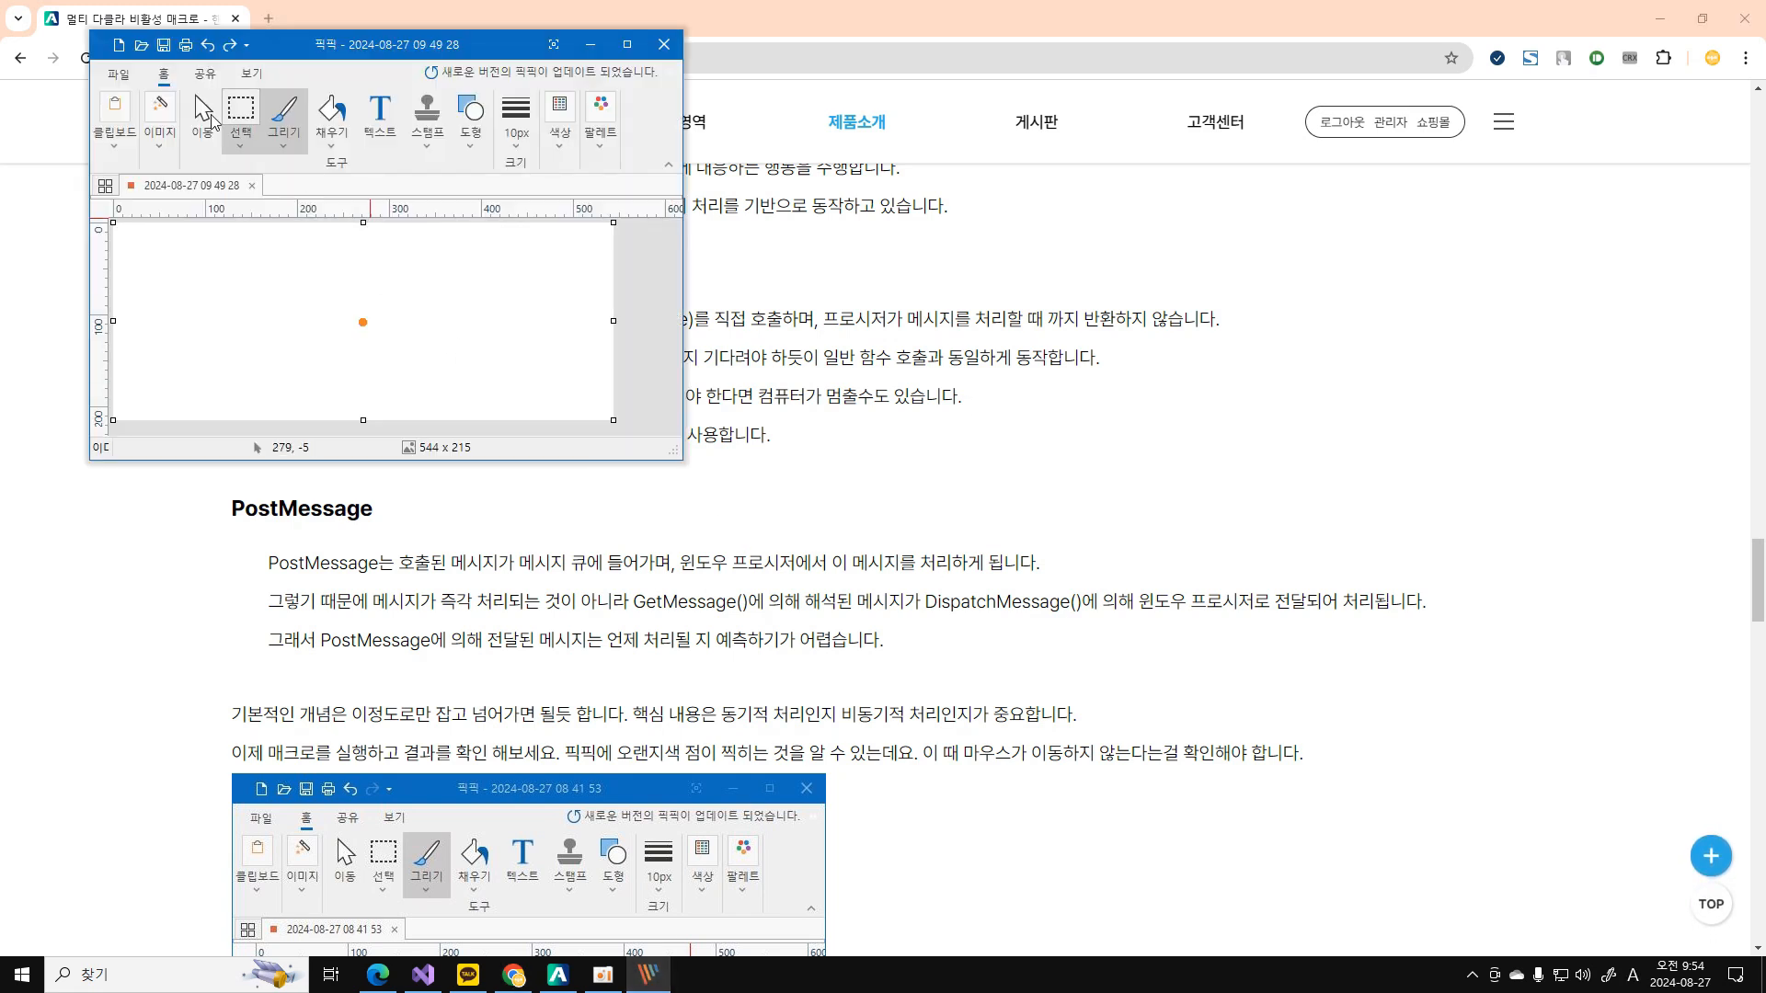
click(206, 46)
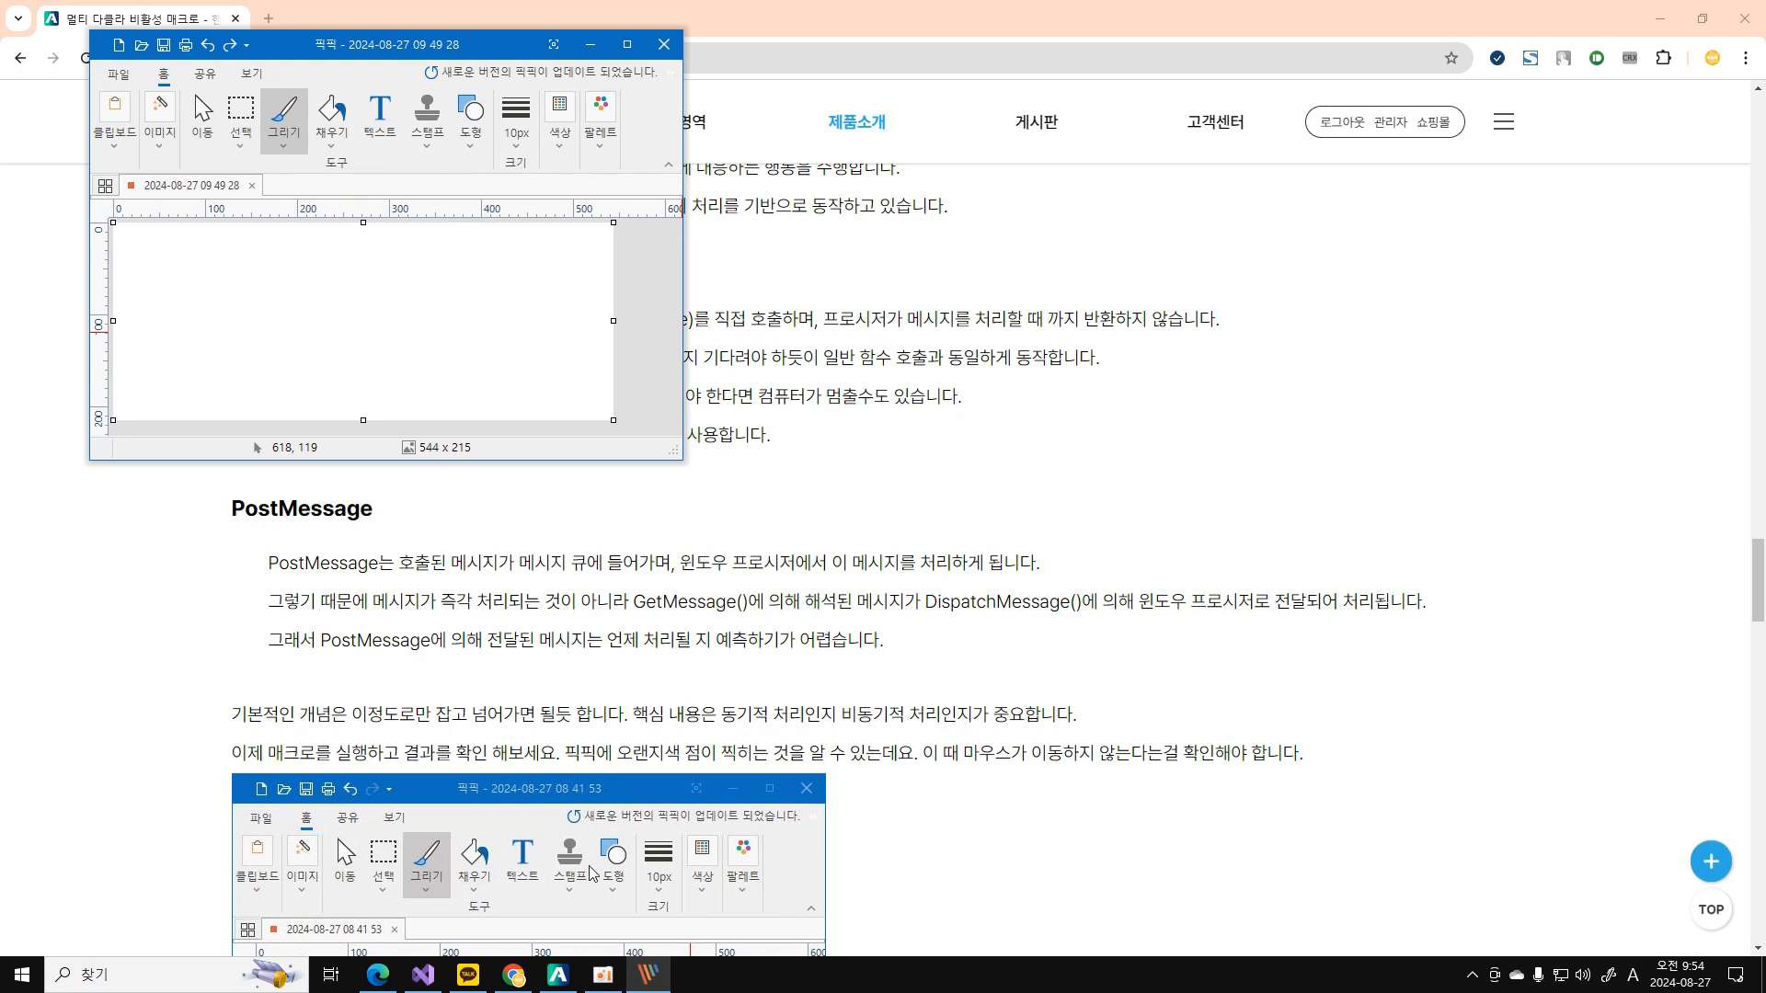
click(557, 975)
click(1022, 474)
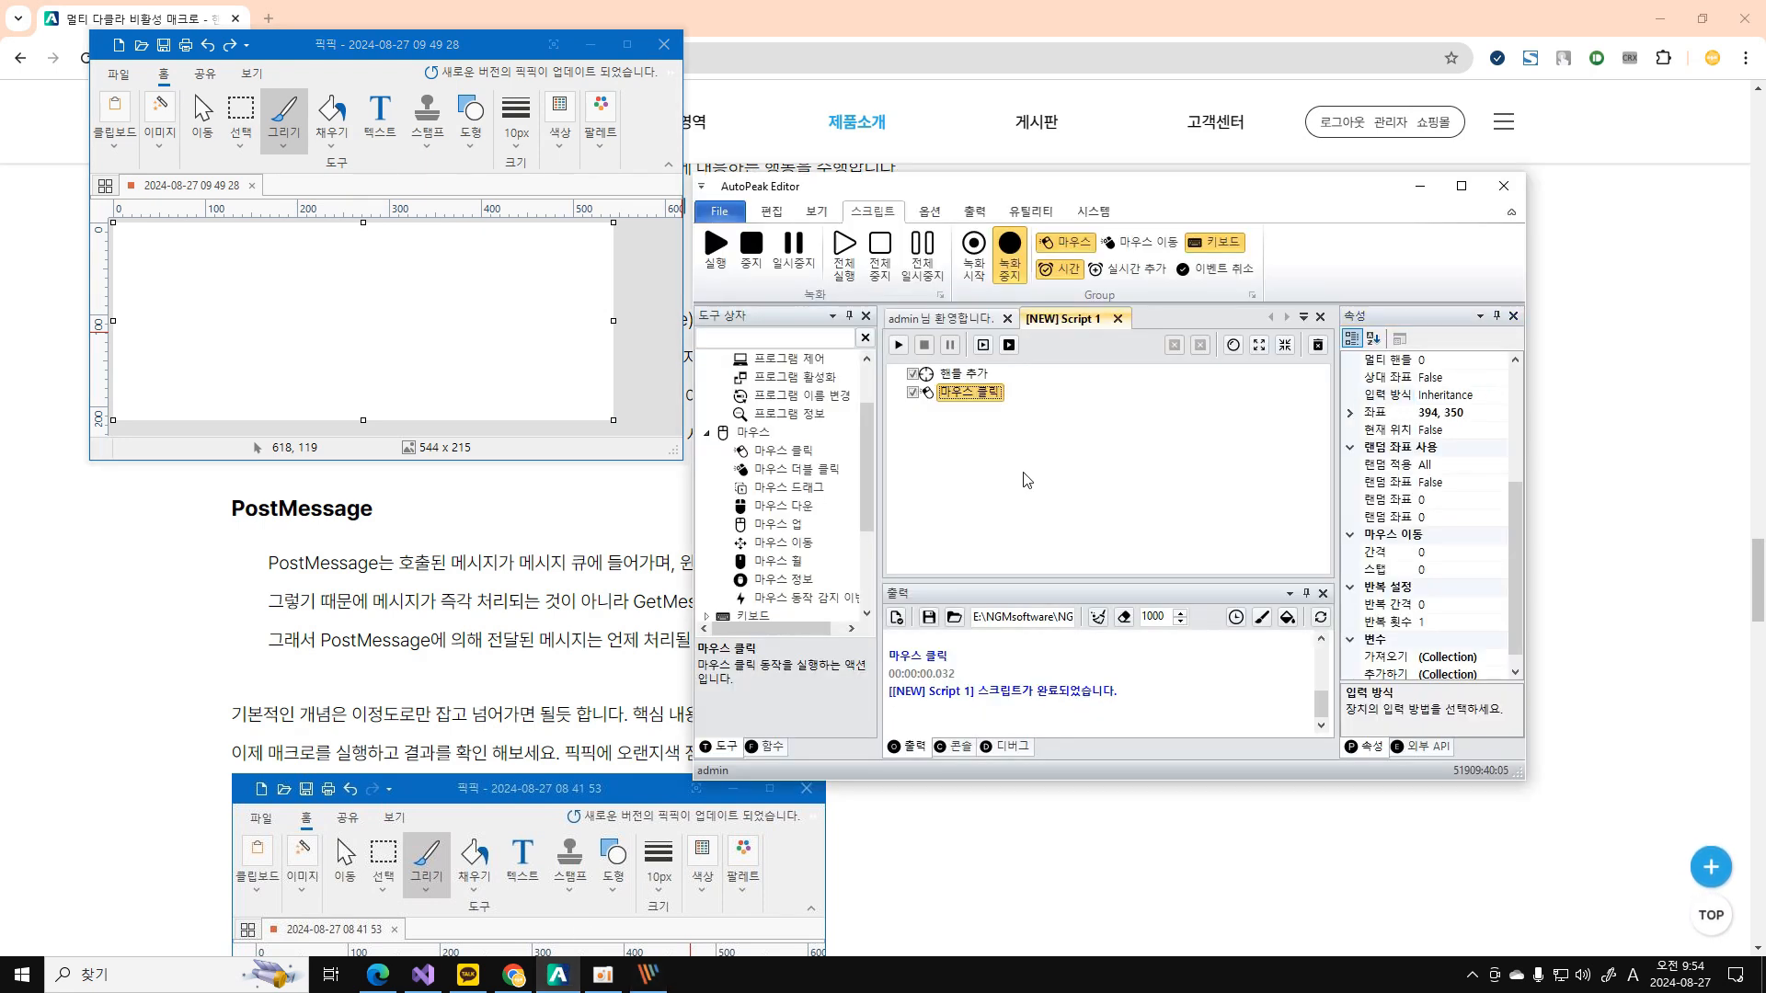
click(1383, 404)
click(1499, 396)
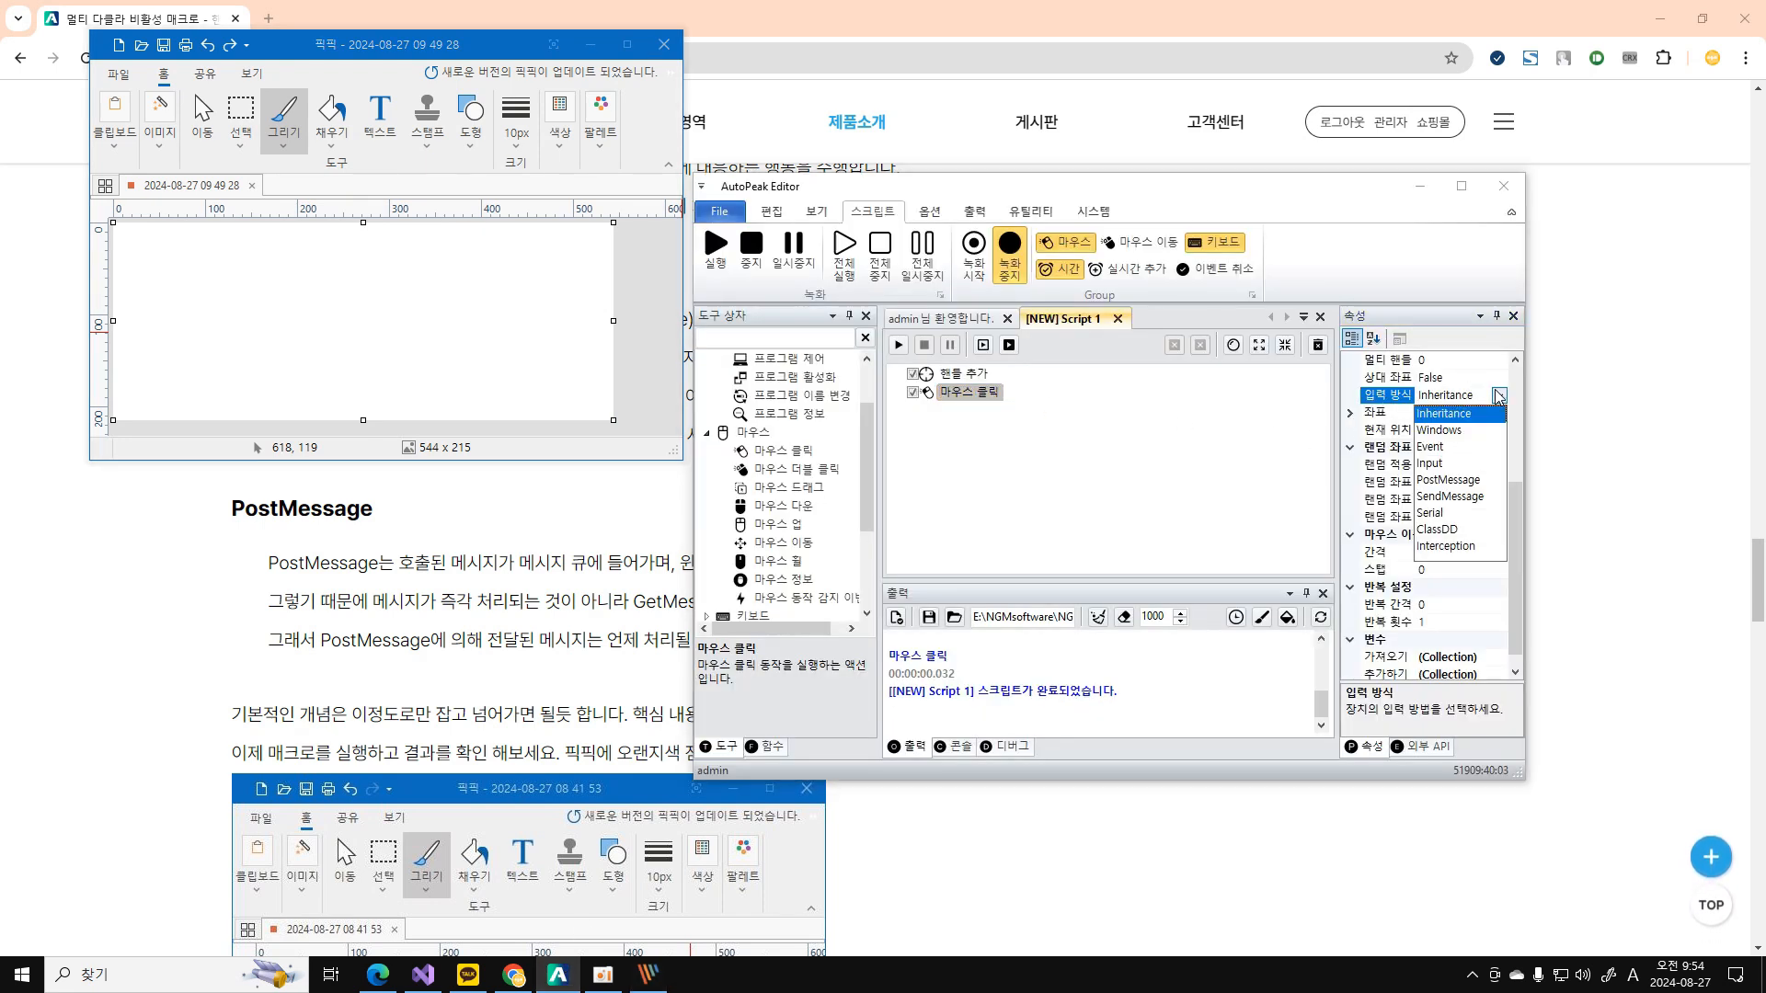
click(1449, 480)
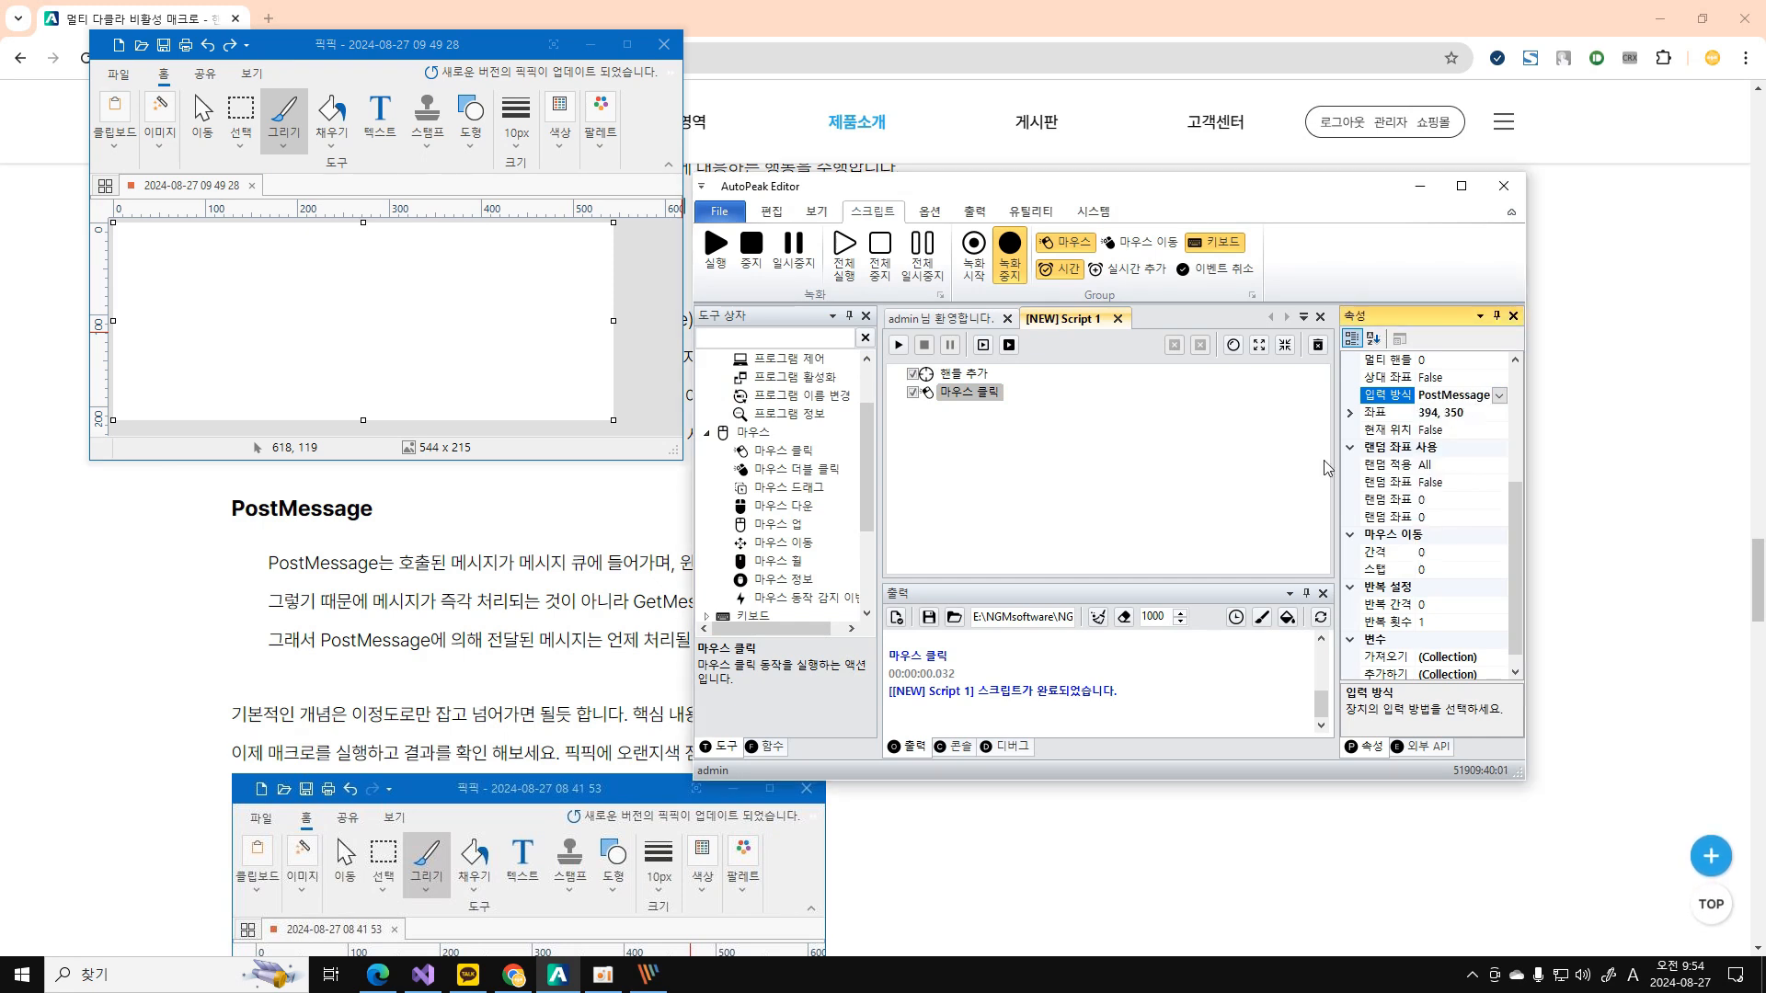
Run Script 1 with the PostMessage click, reselect the 마우스 클릭 action, and undo the dot drawn in PicPick.
click(1062, 431)
click(899, 346)
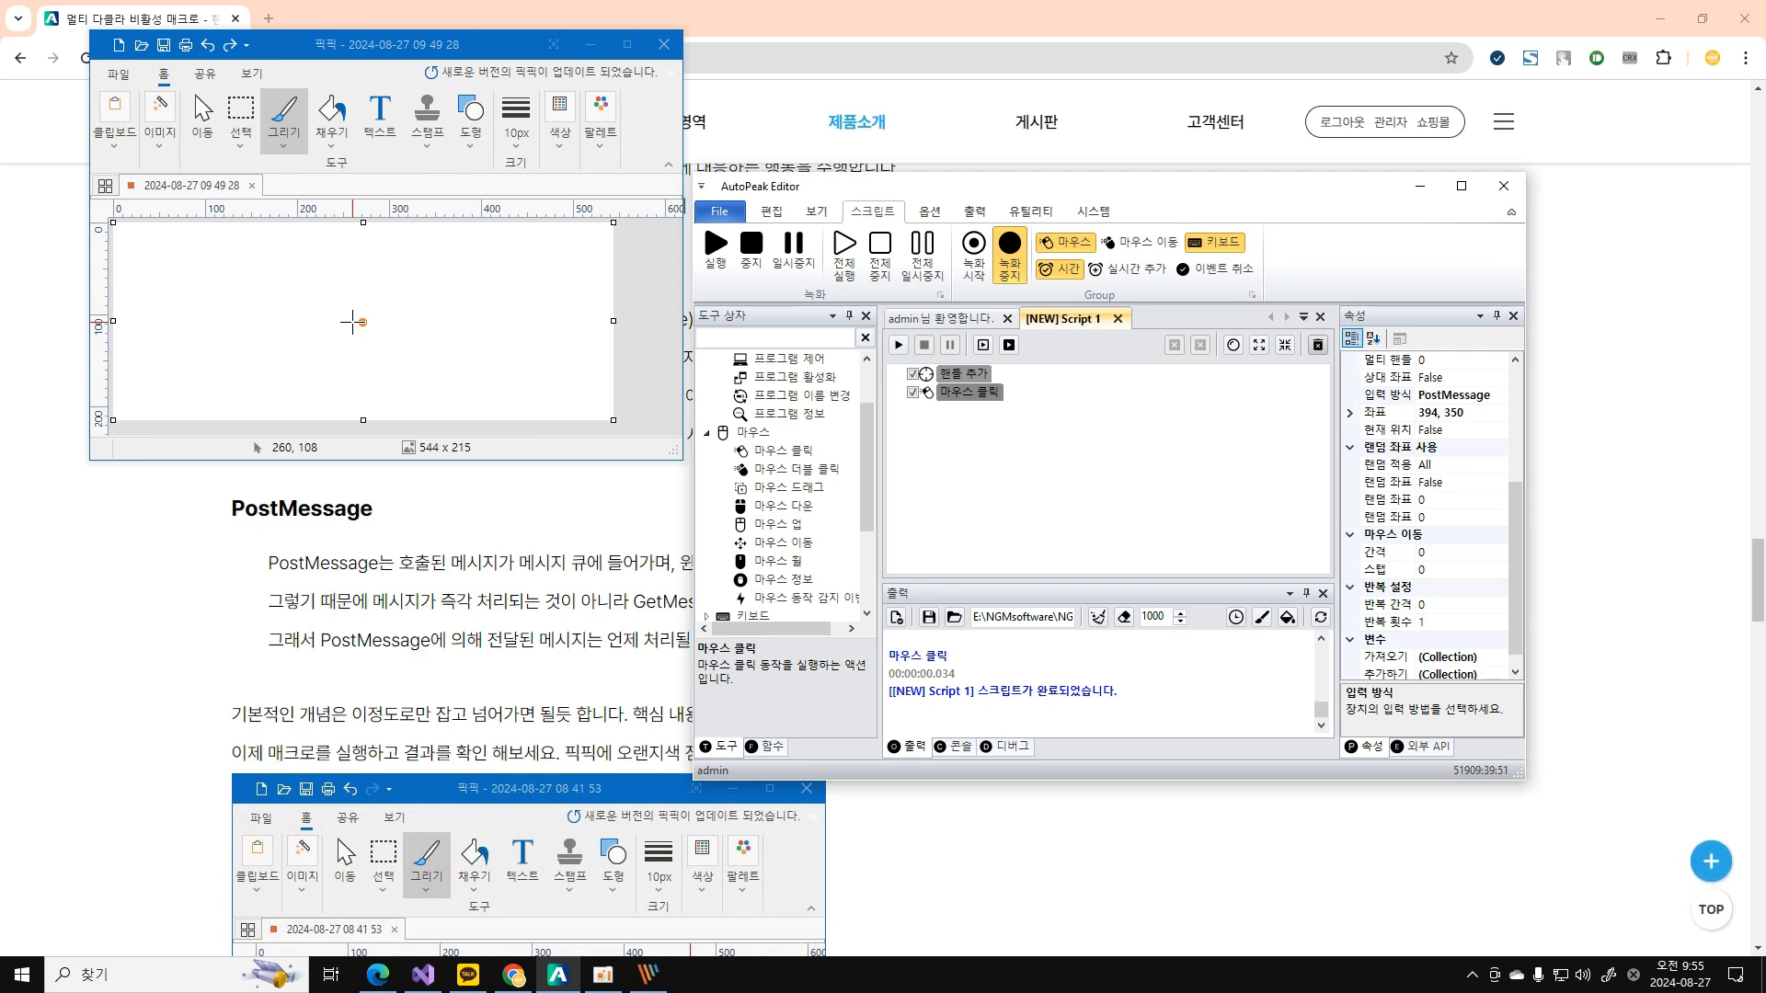
click(982, 396)
click(981, 394)
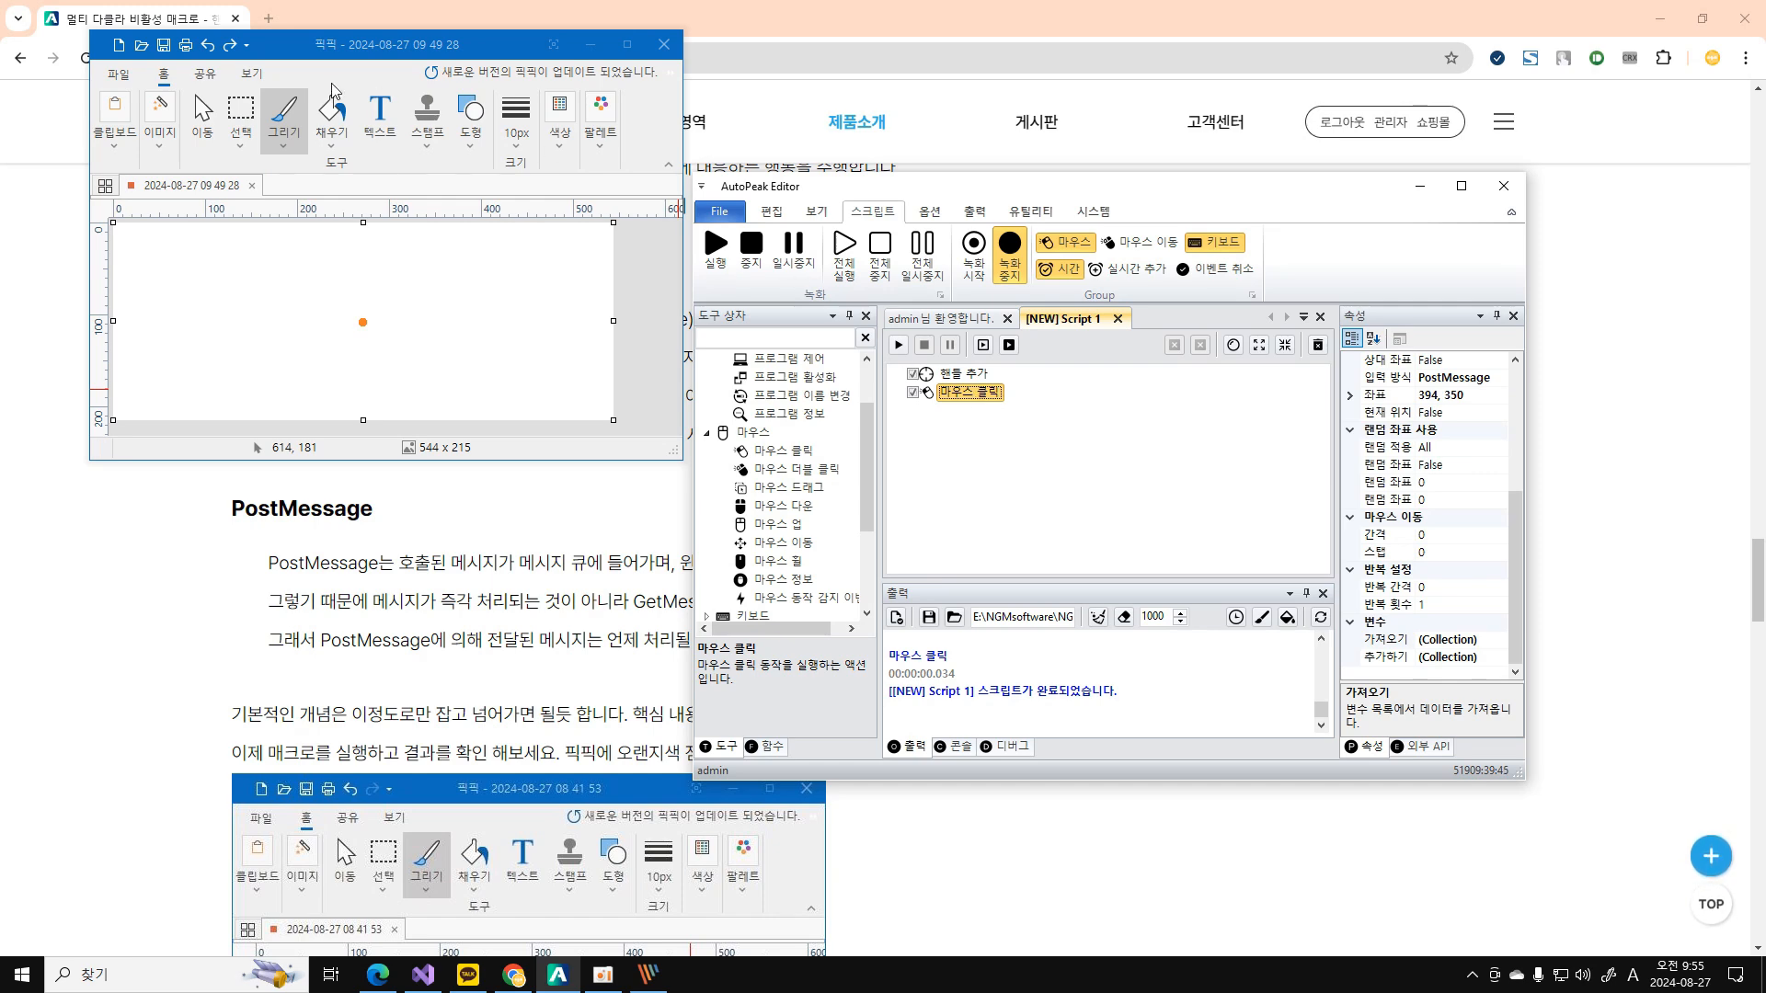
click(210, 46)
Move the PicPick window lower on the desktop, run the script against its new position, and undo the resulting dot.
drag(411, 50, 413, 368)
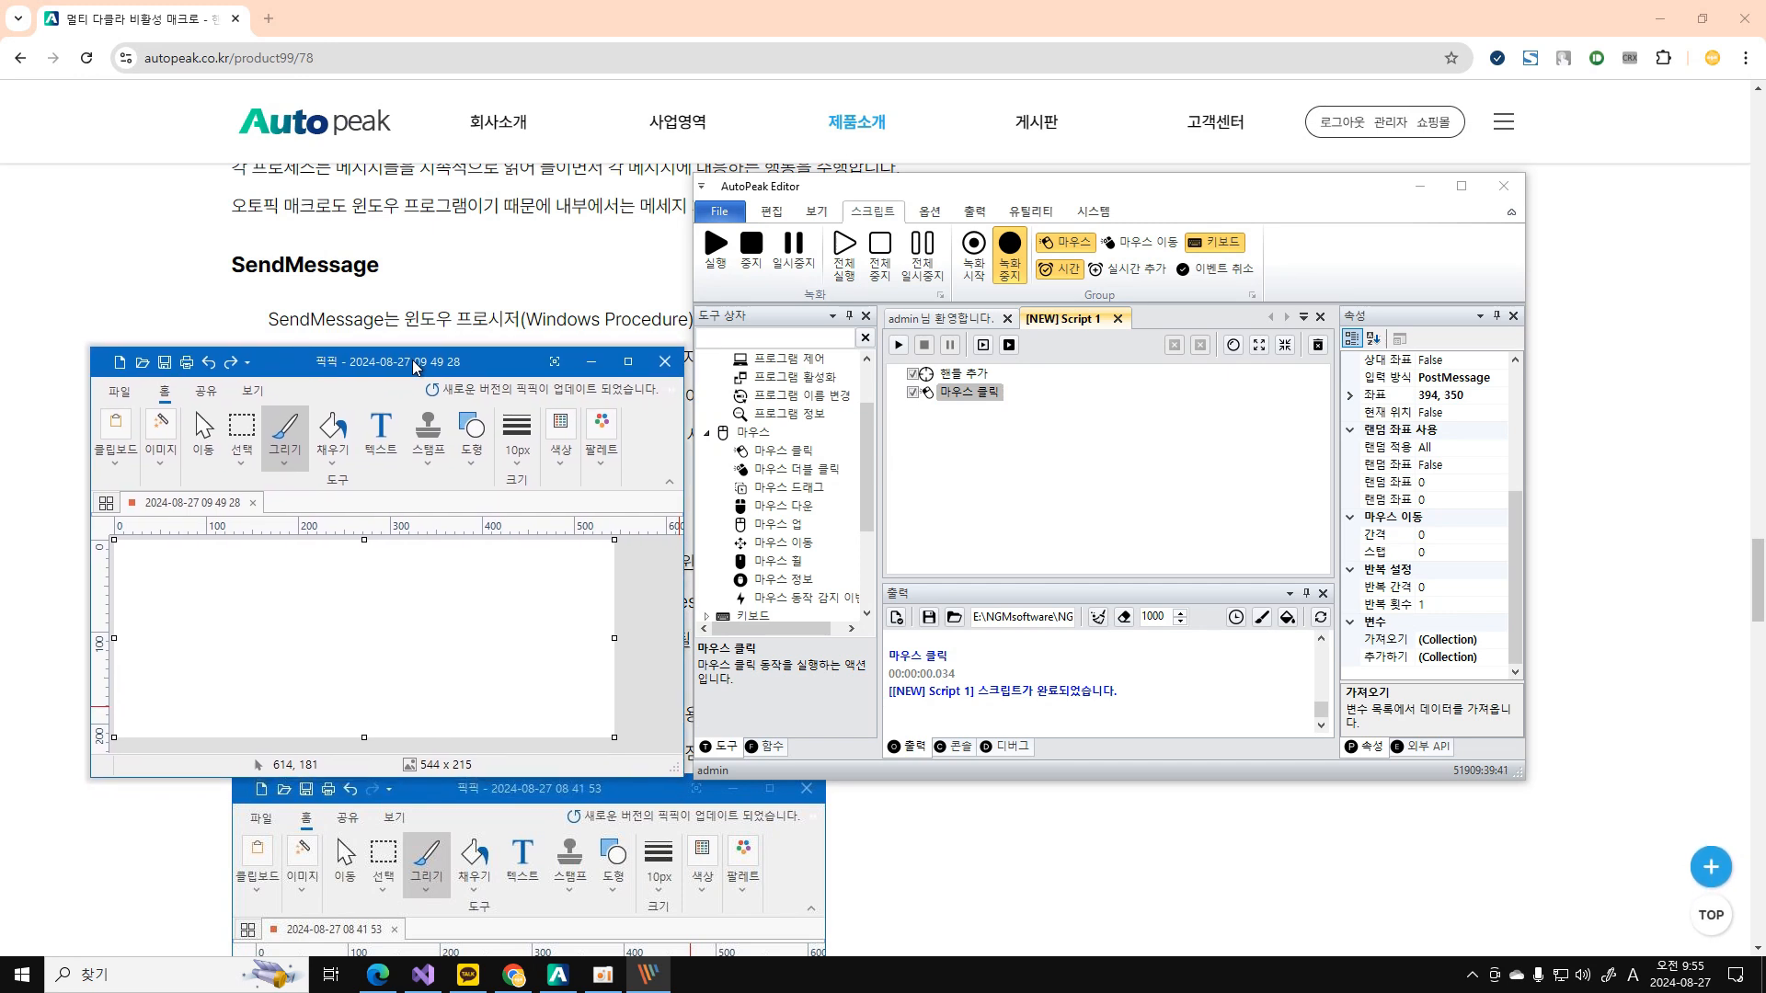
click(897, 345)
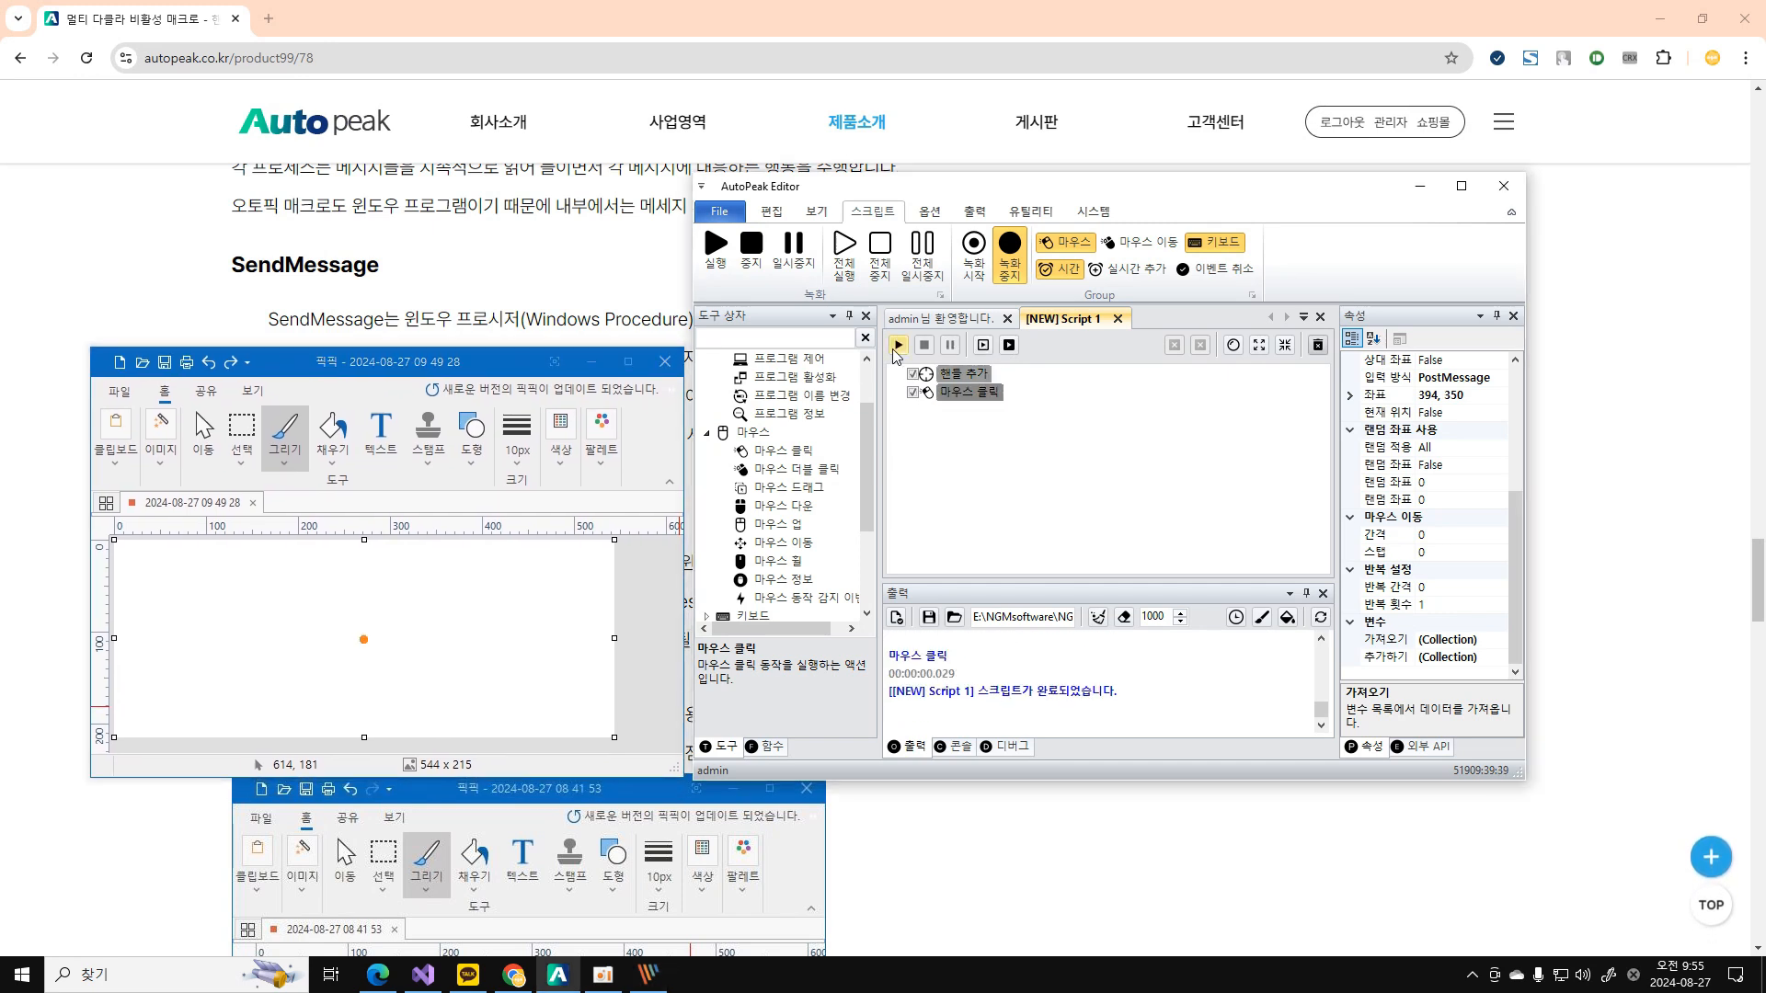
click(211, 362)
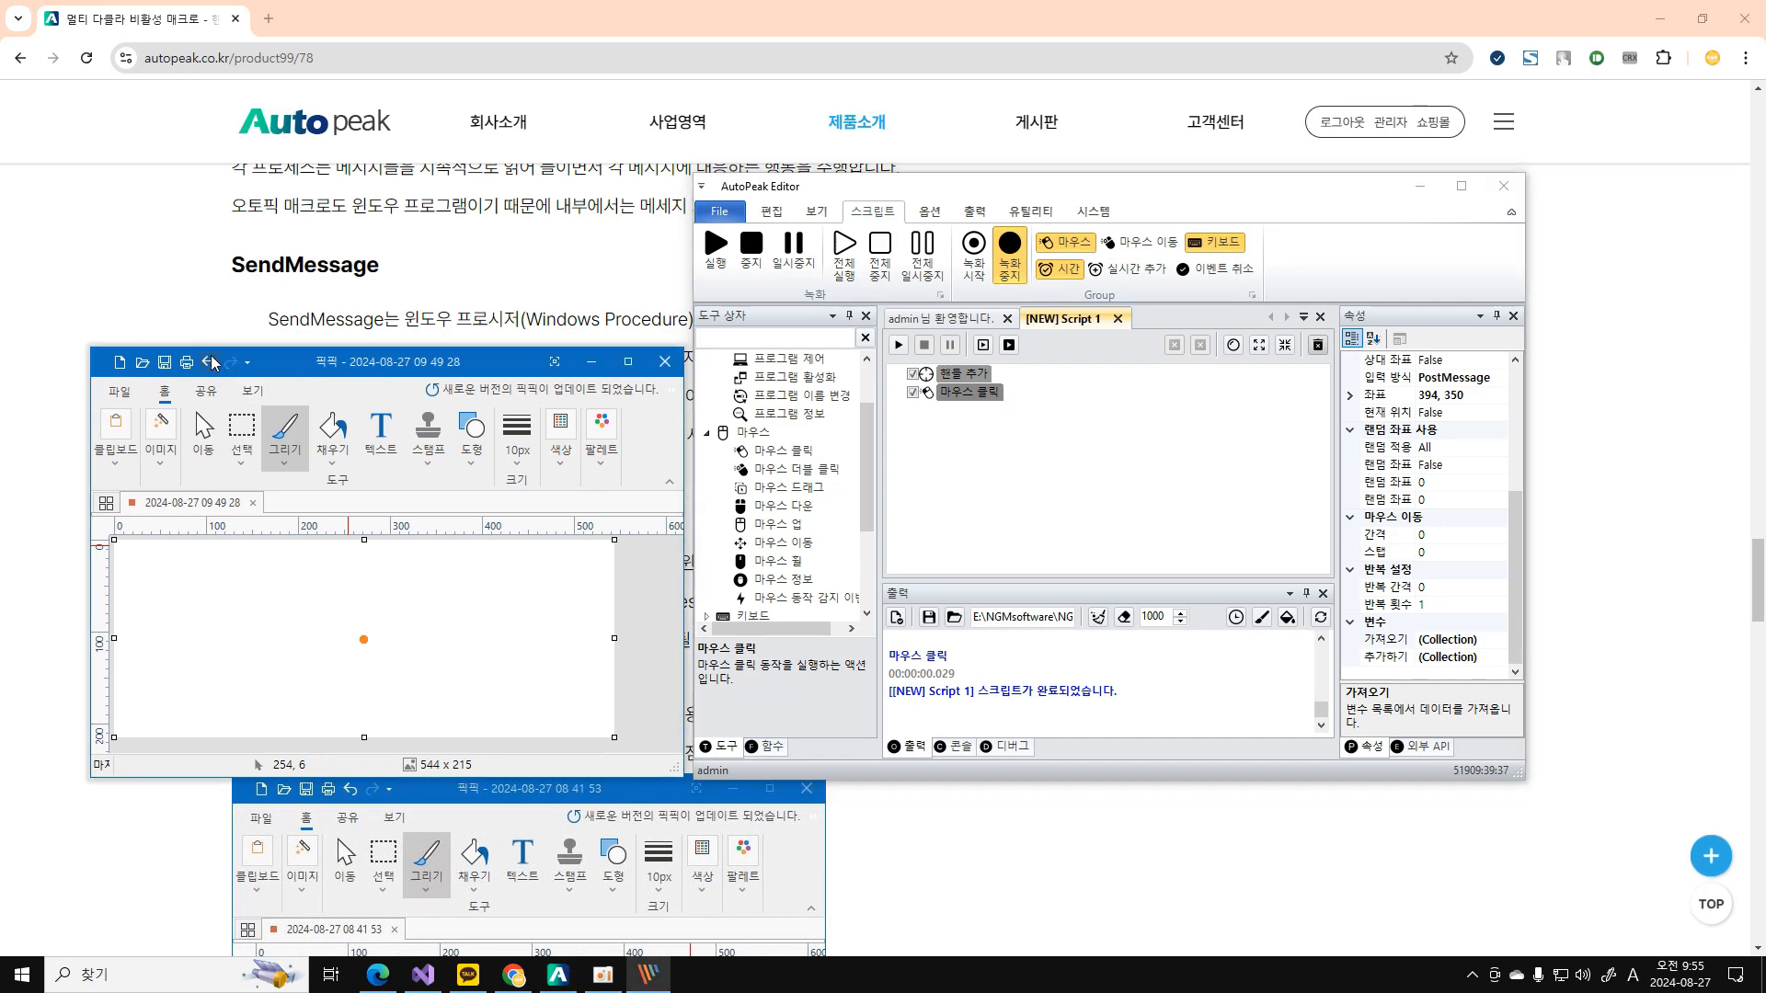
click(213, 362)
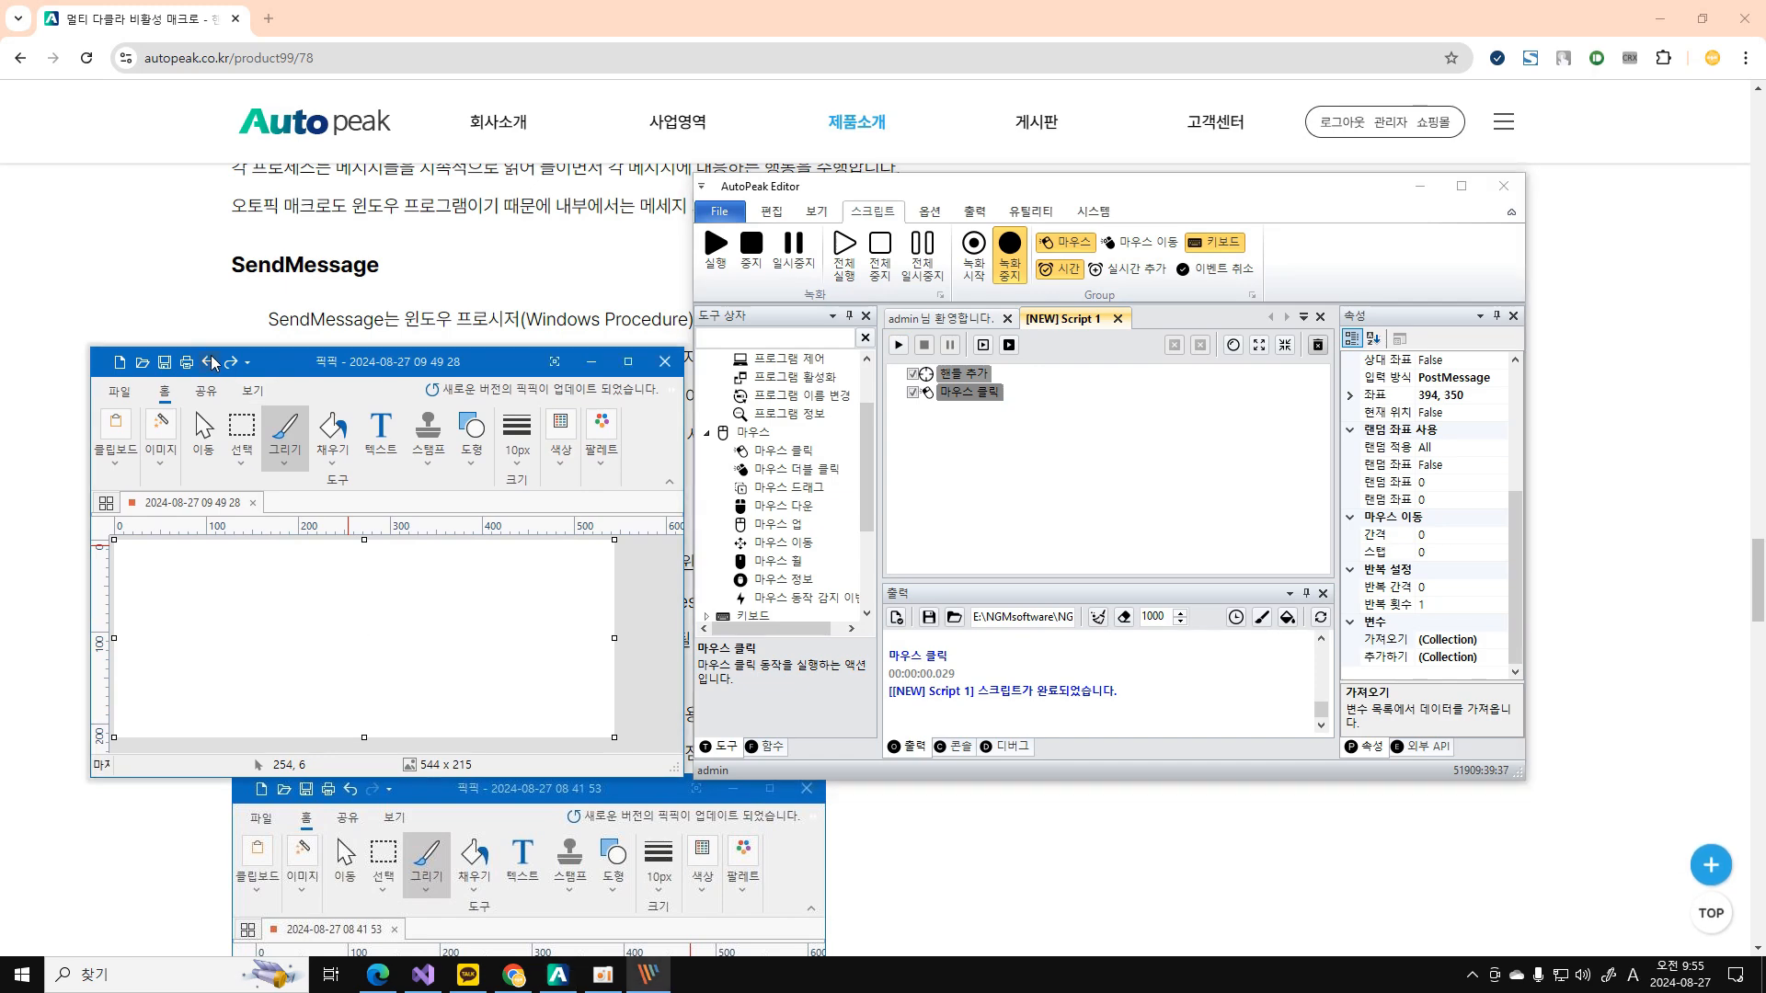
Open a blank Notepad window and place it over the PicPick canvas so that it covers the click target.
click(92, 974)
text(notepad)
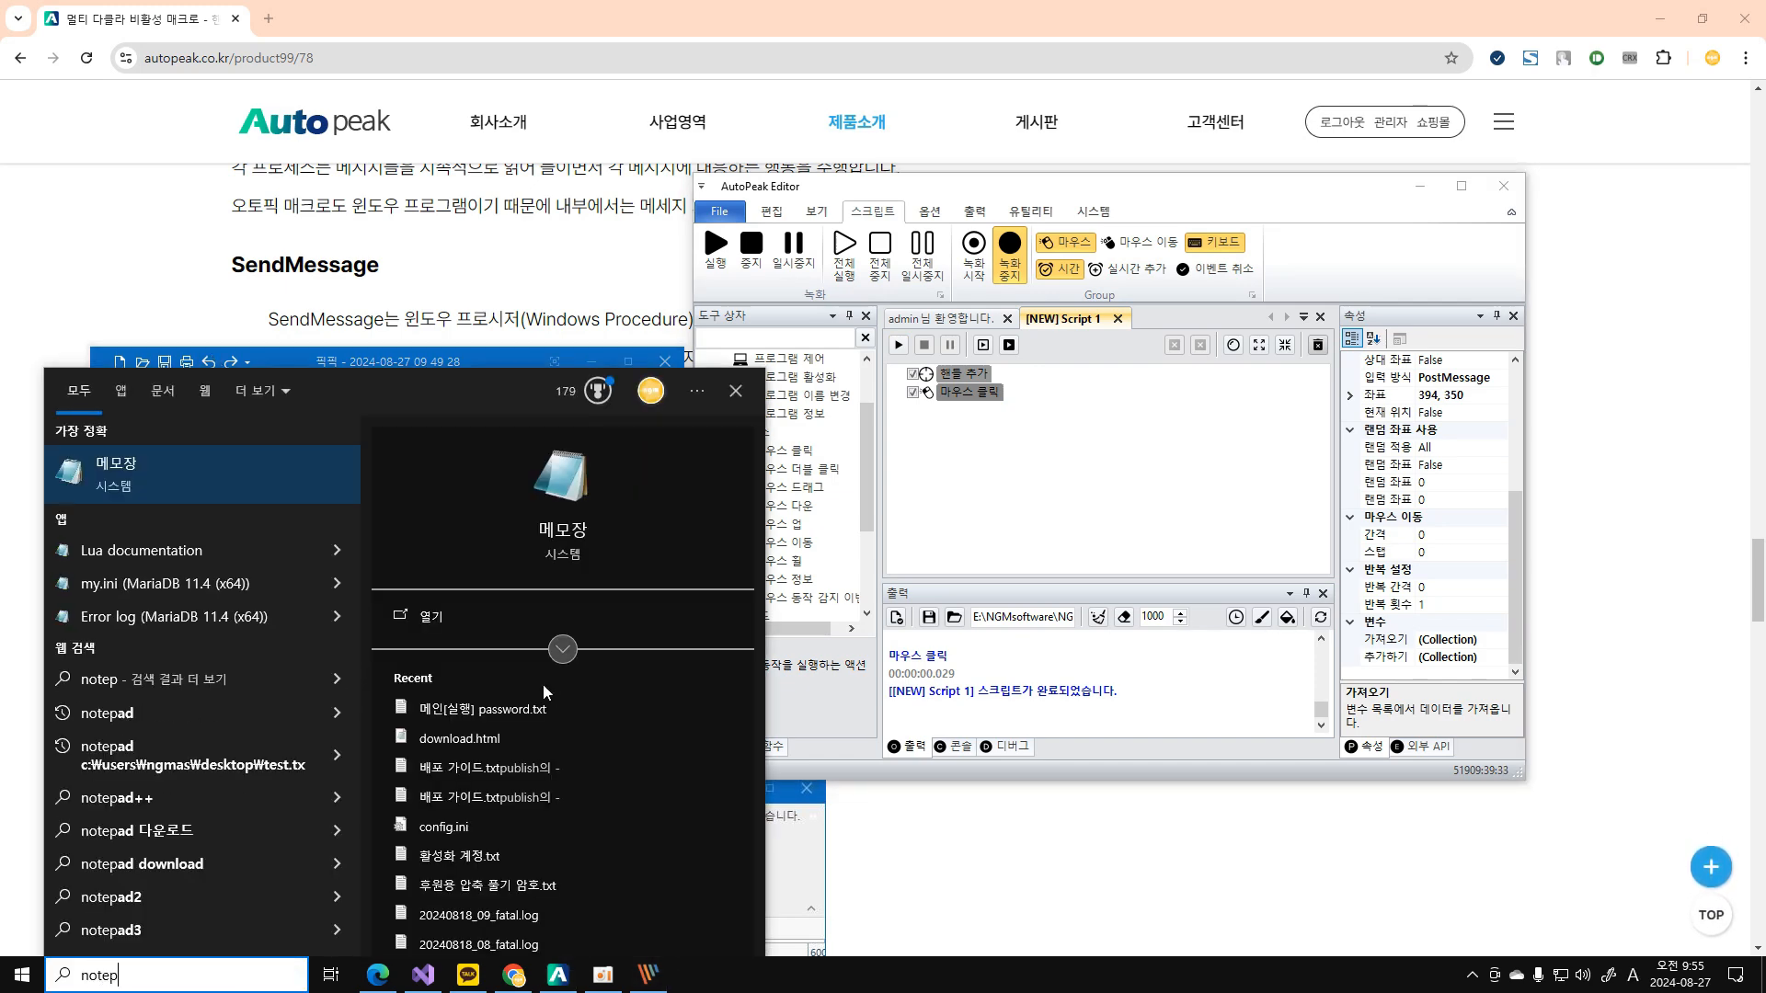
key(Return)
drag(511, 145, 411, 368)
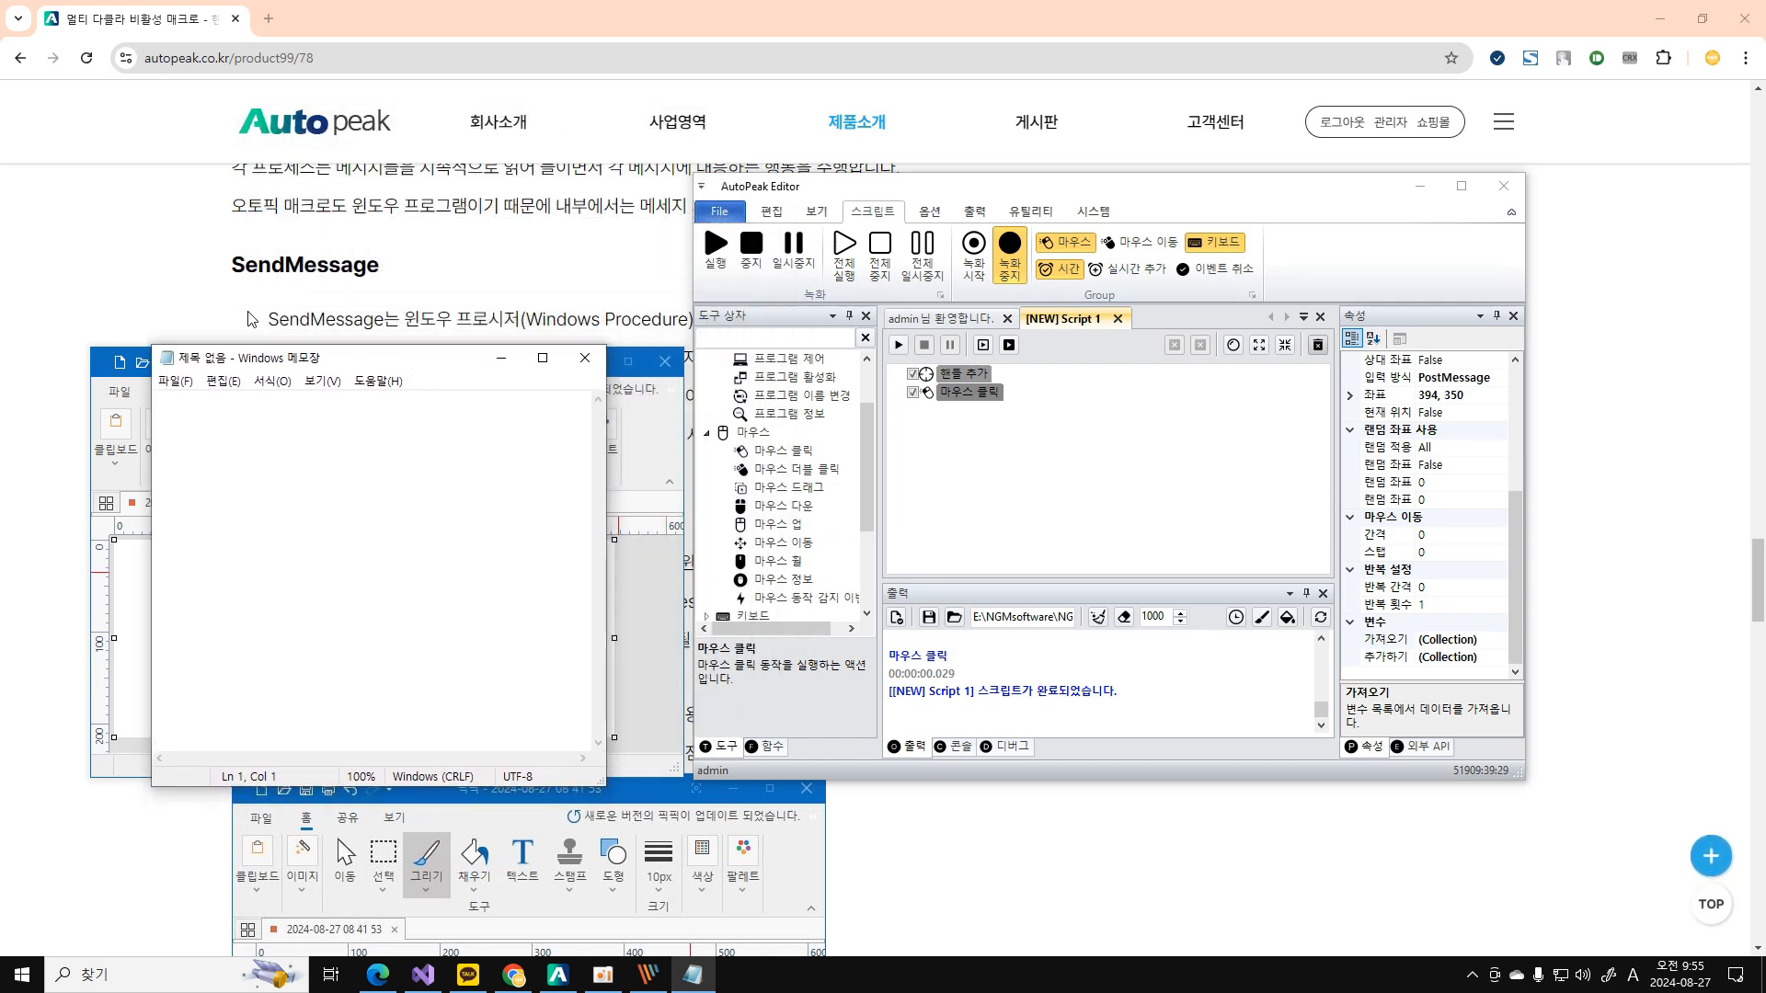
Run the script with the canvas covered, move Notepad aside to check the result, close Notepad, and undo the dot.
click(899, 346)
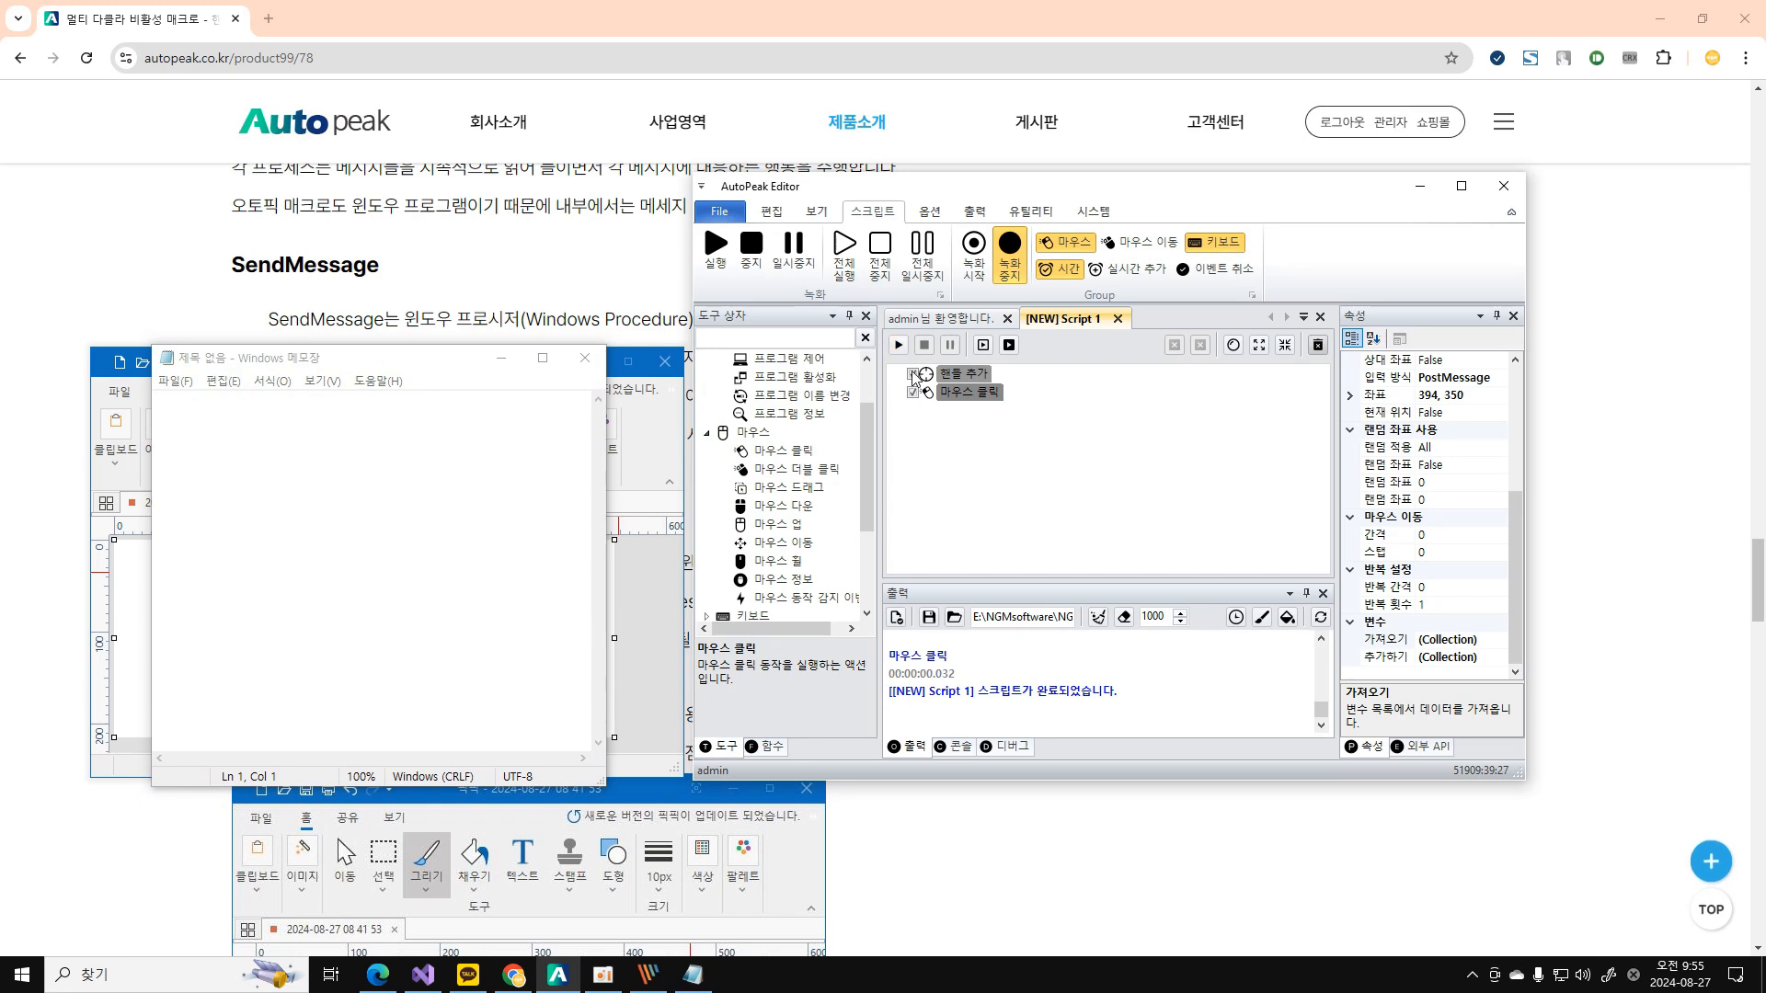
drag(447, 362, 1106, 440)
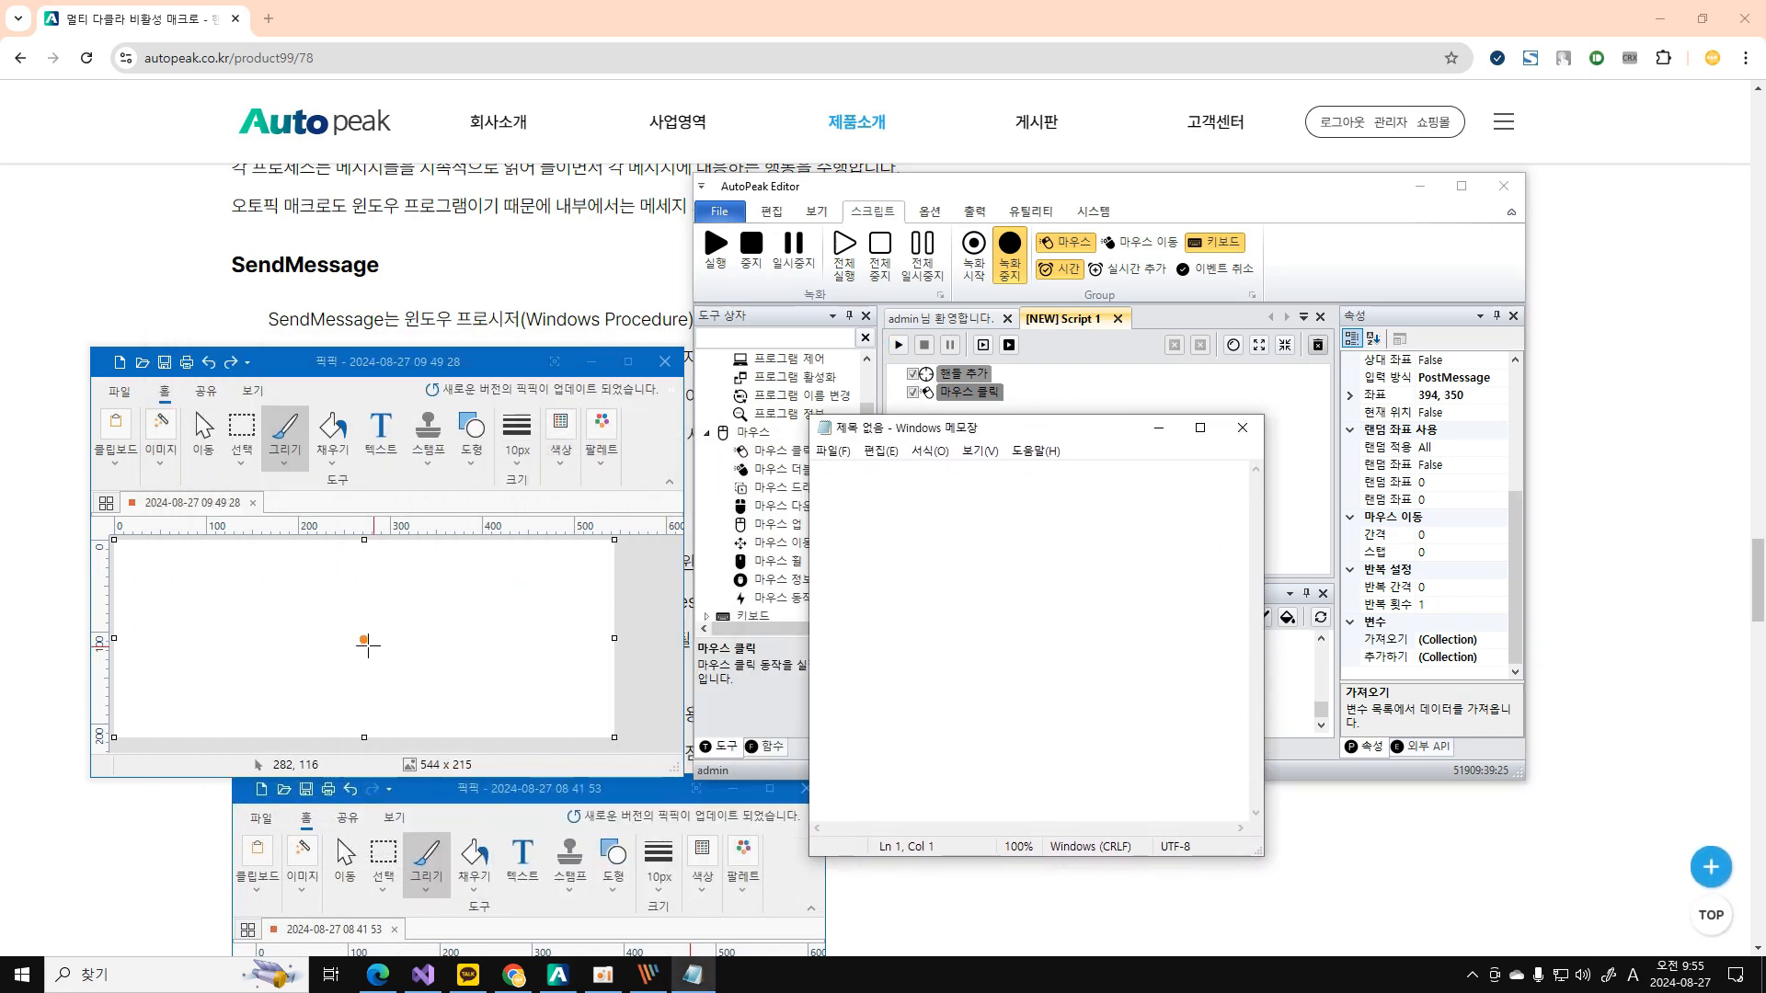
click(1160, 430)
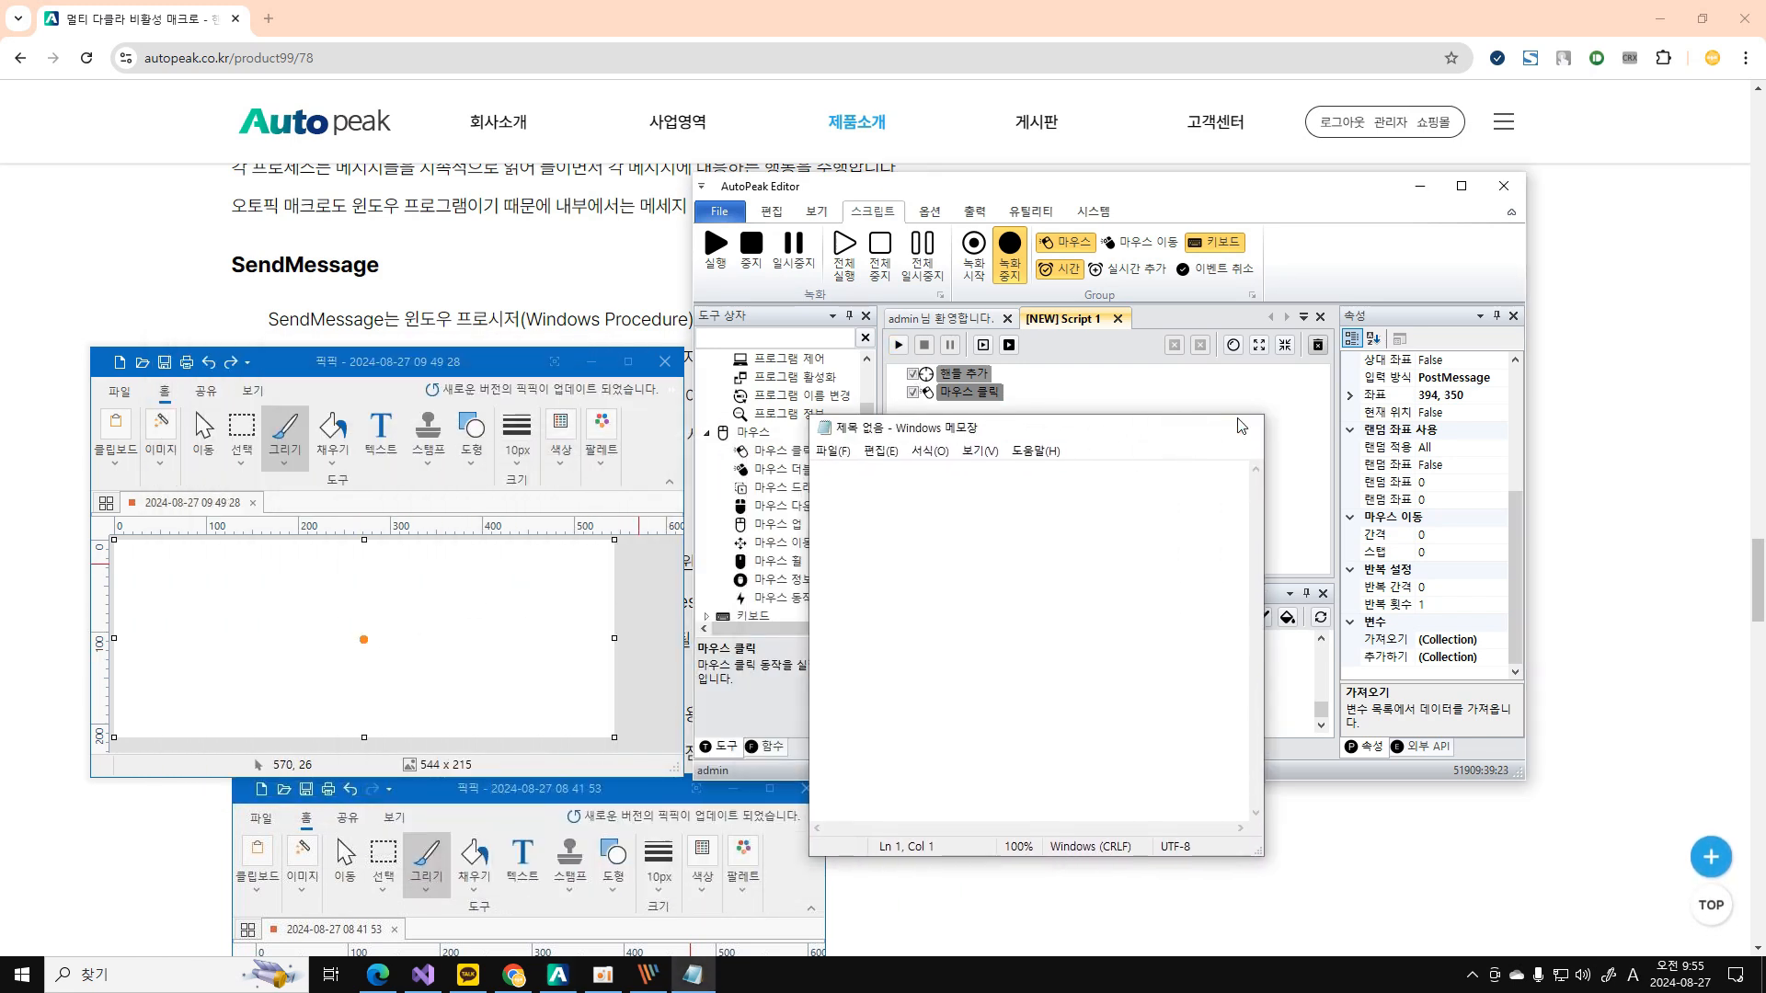
click(215, 367)
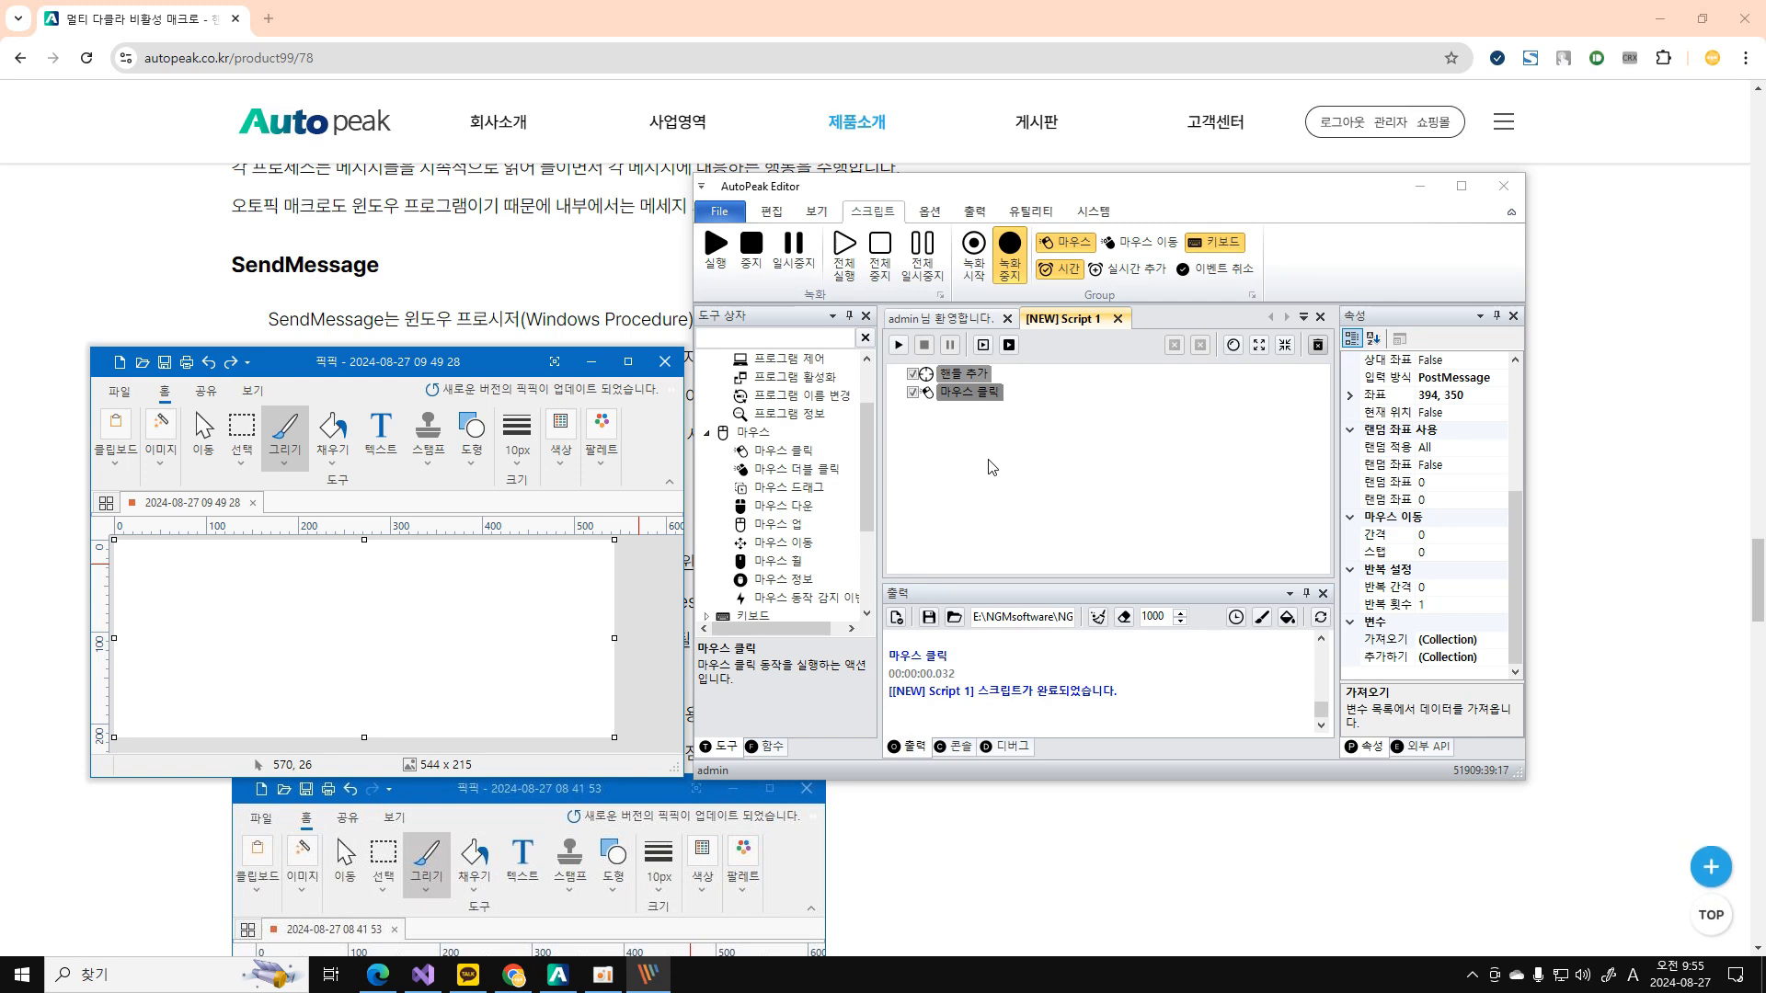
Examine the 마우스 클릭 action's 멀티 핸들, 상대 좌표 and 입력 방식 properties.
click(974, 394)
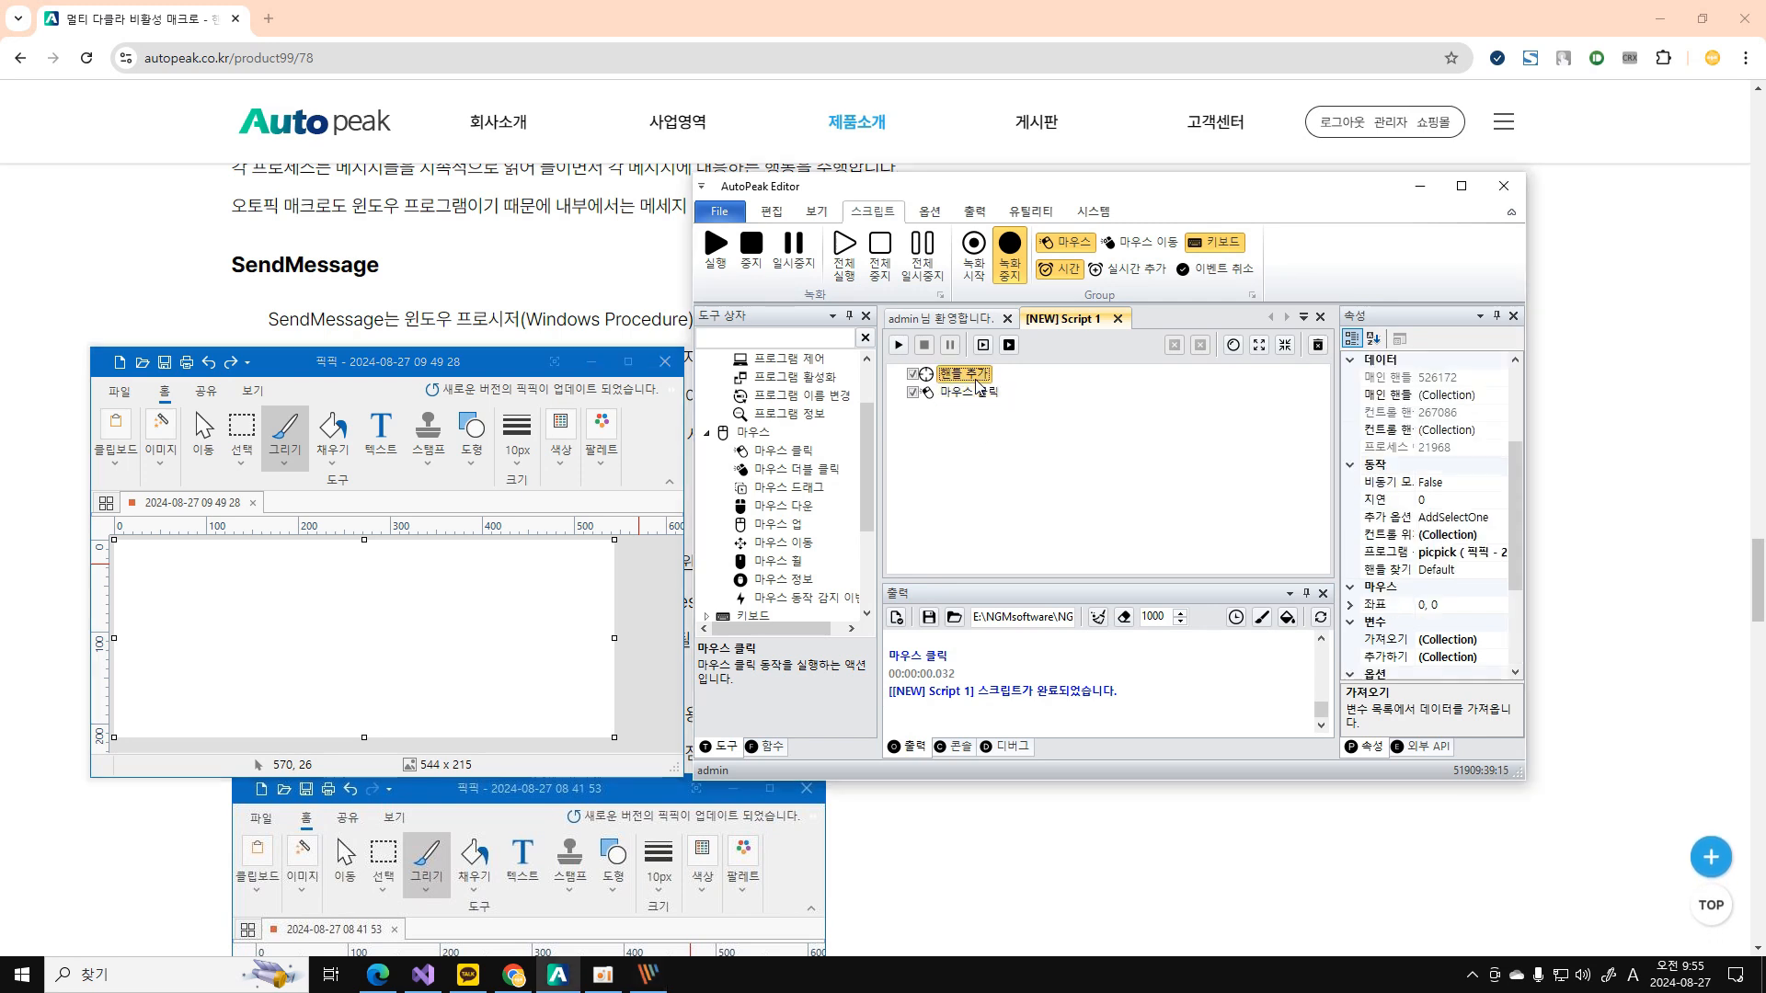
scroll(1391, 454, up, 3)
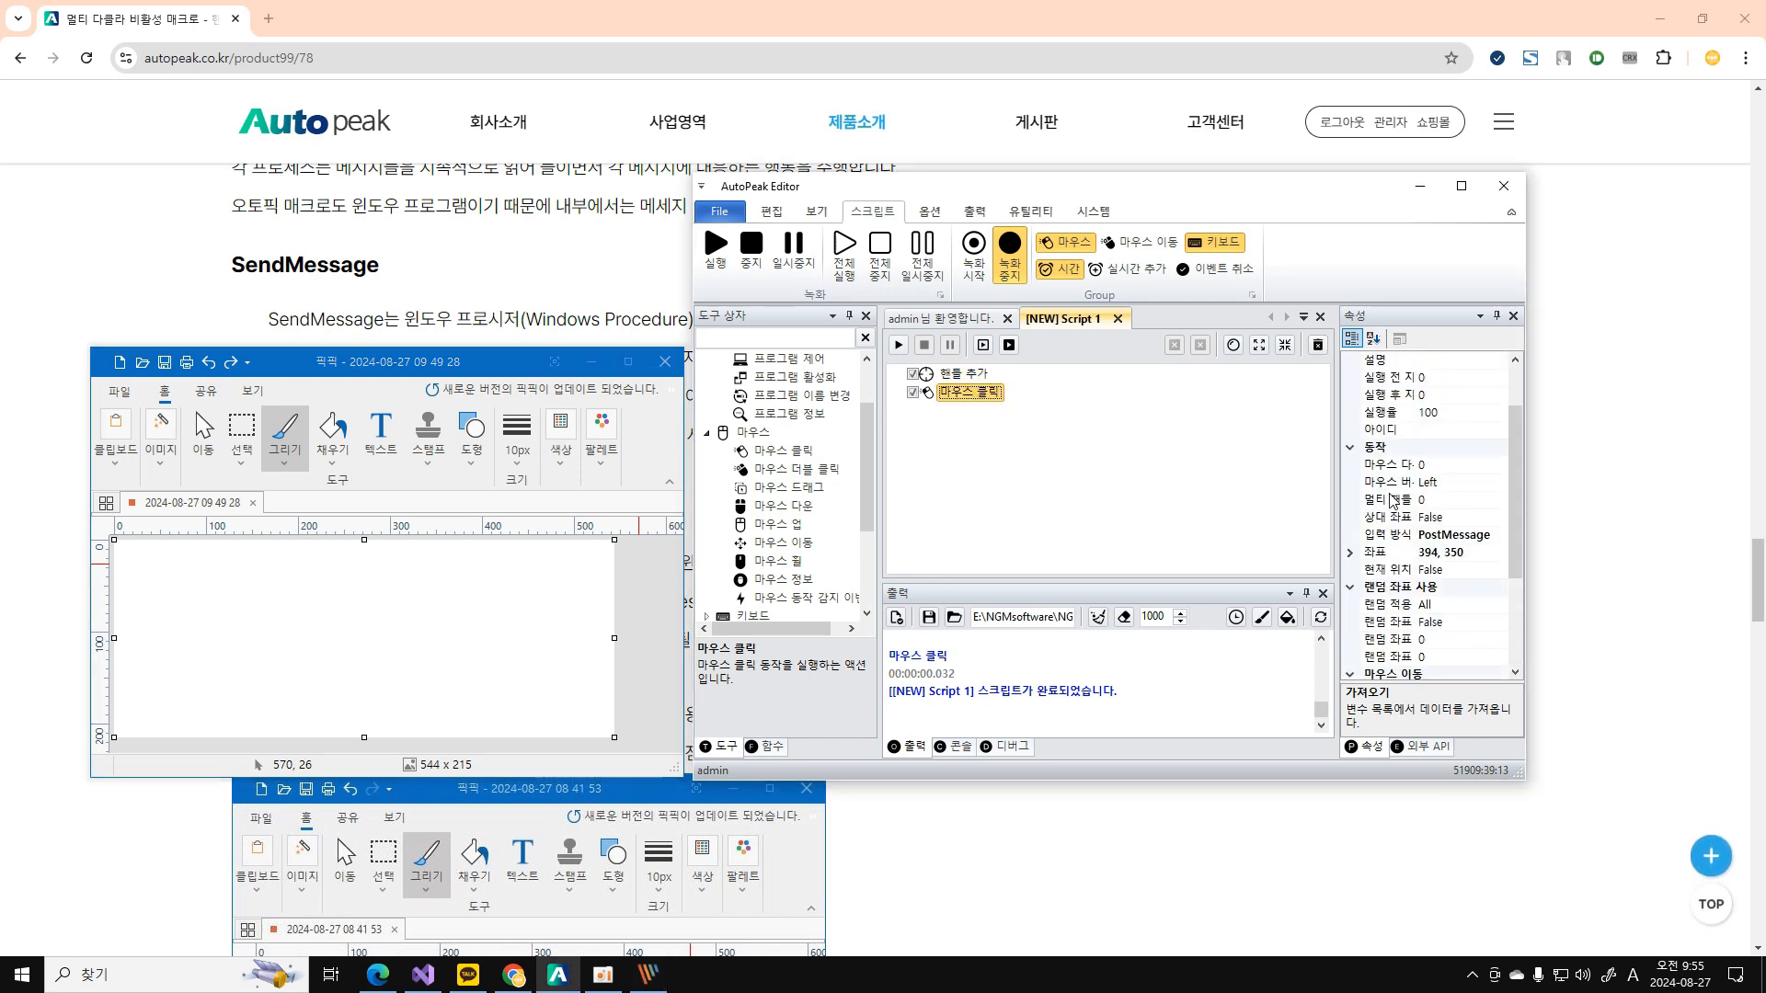
click(1388, 502)
click(1389, 518)
click(1389, 535)
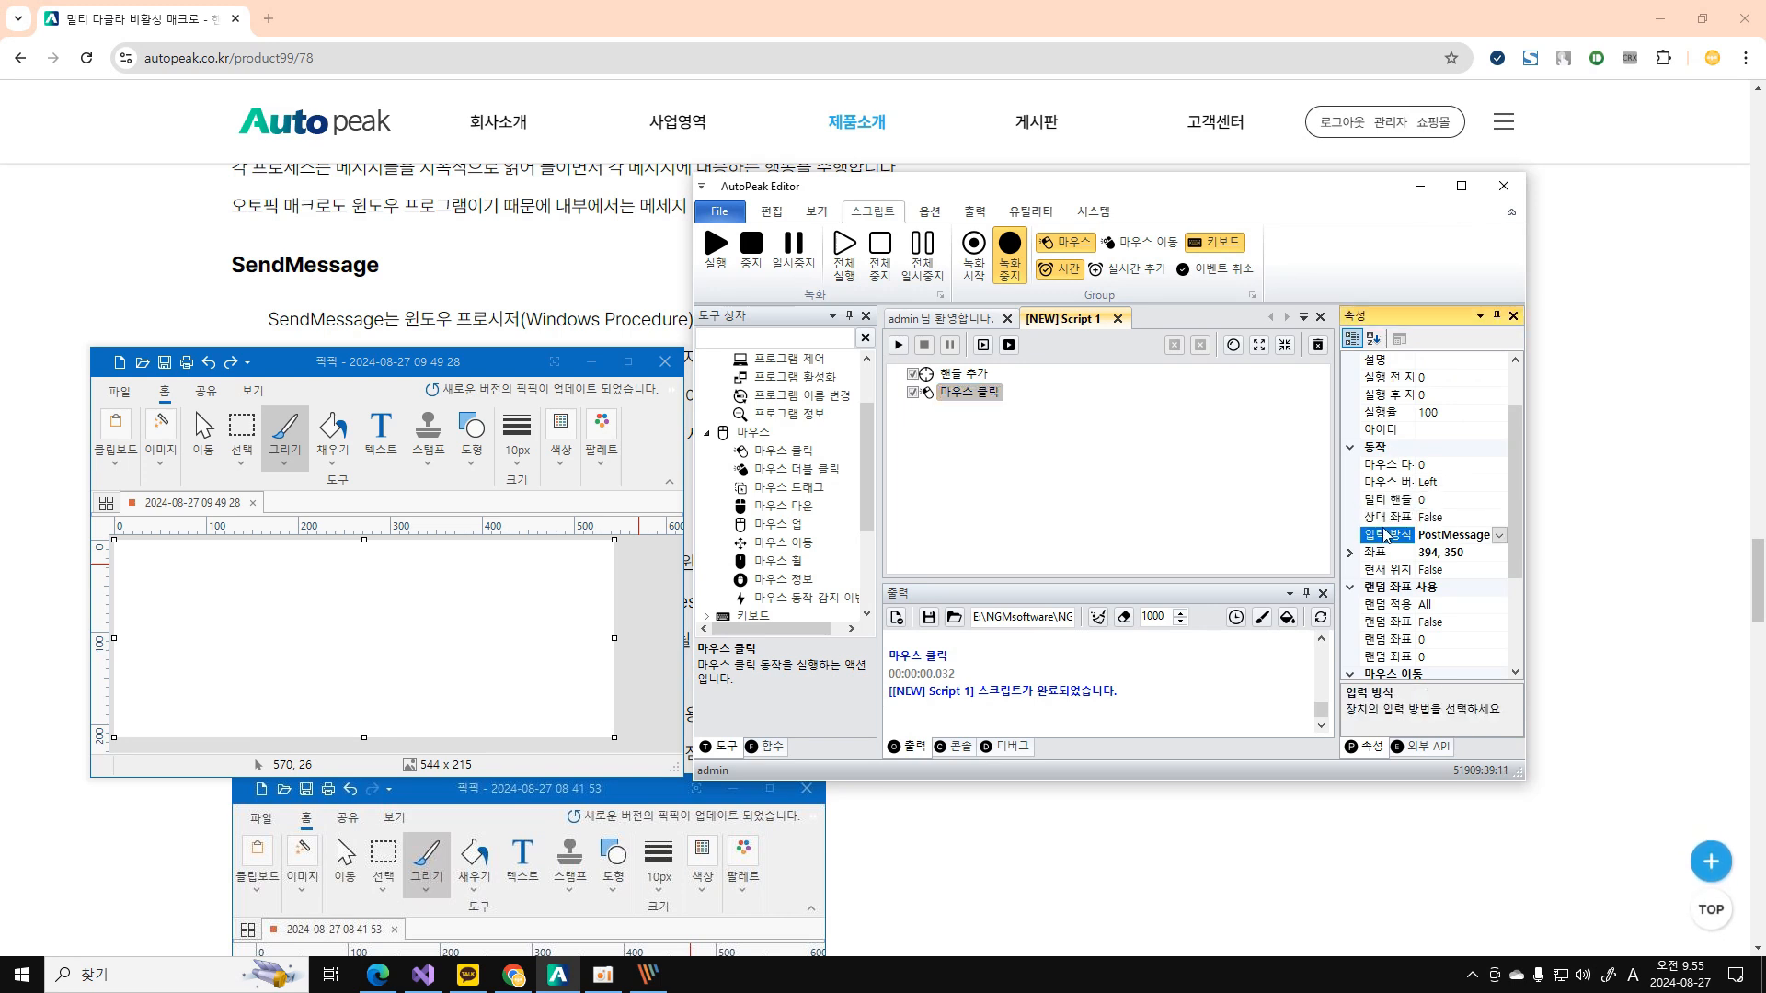
Examine the 핸들 추가 action's properties, including 핸들 찾기, 비동기 모드 and the 옵션 and 커스텀 groups.
click(965, 373)
click(1384, 535)
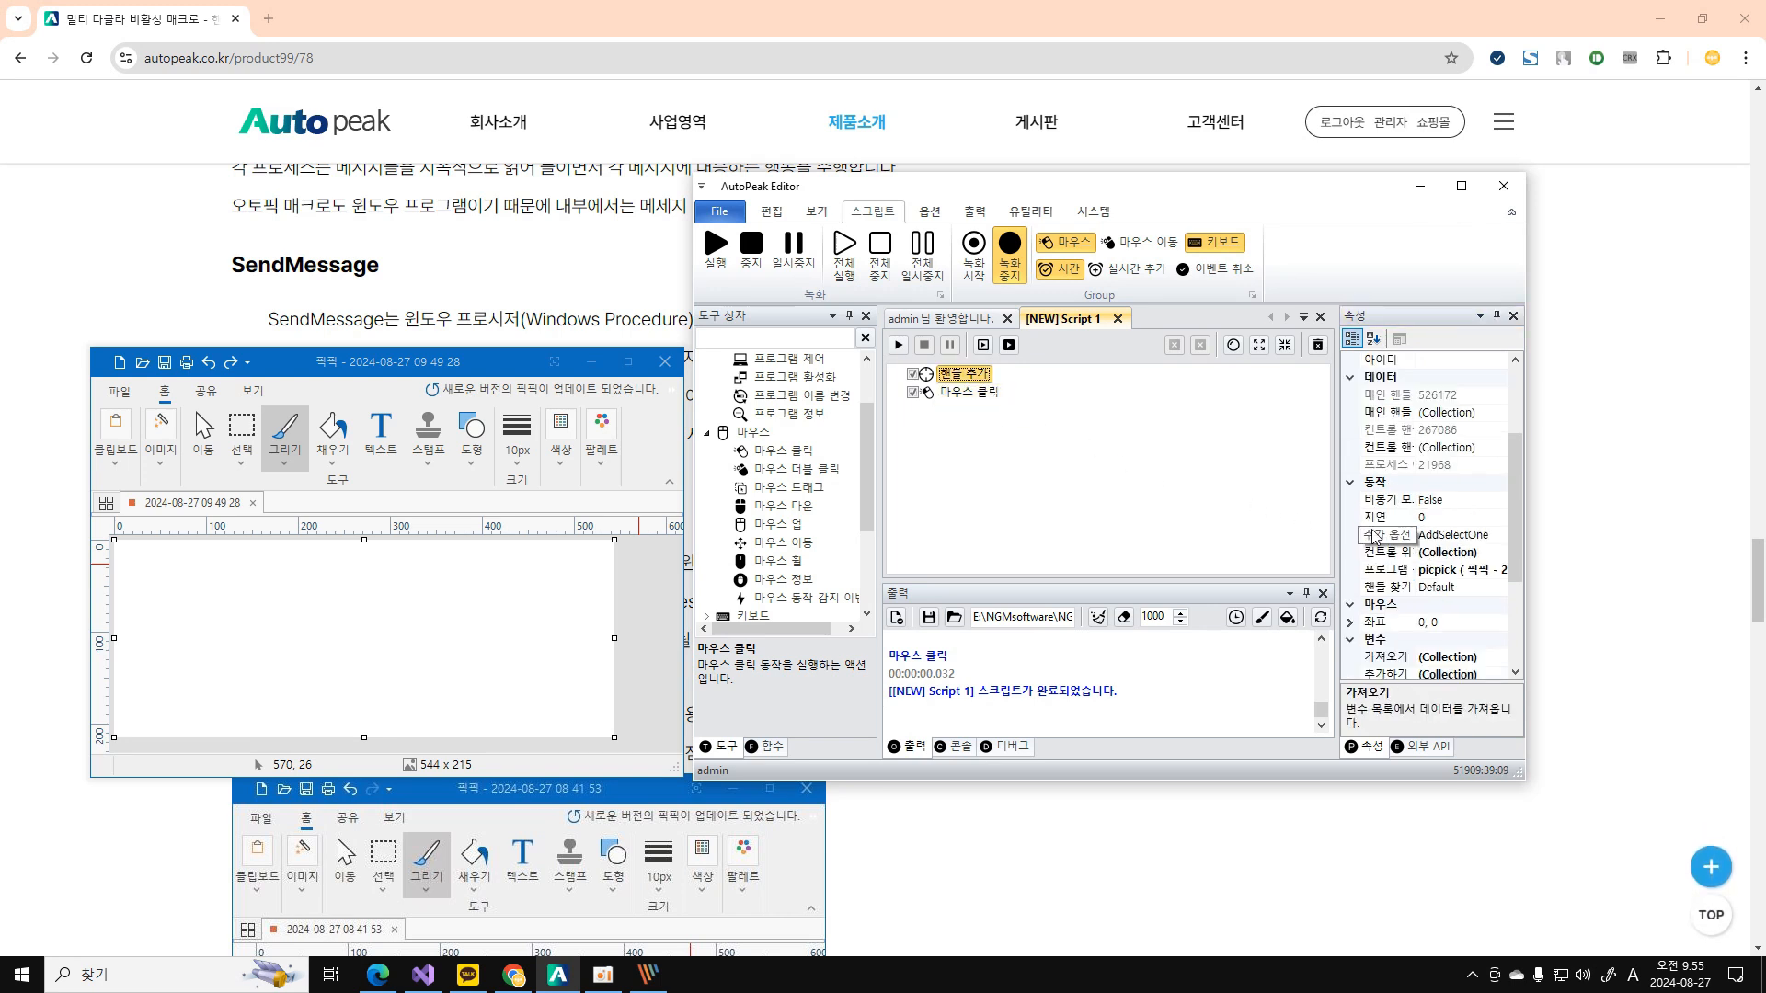
click(1376, 587)
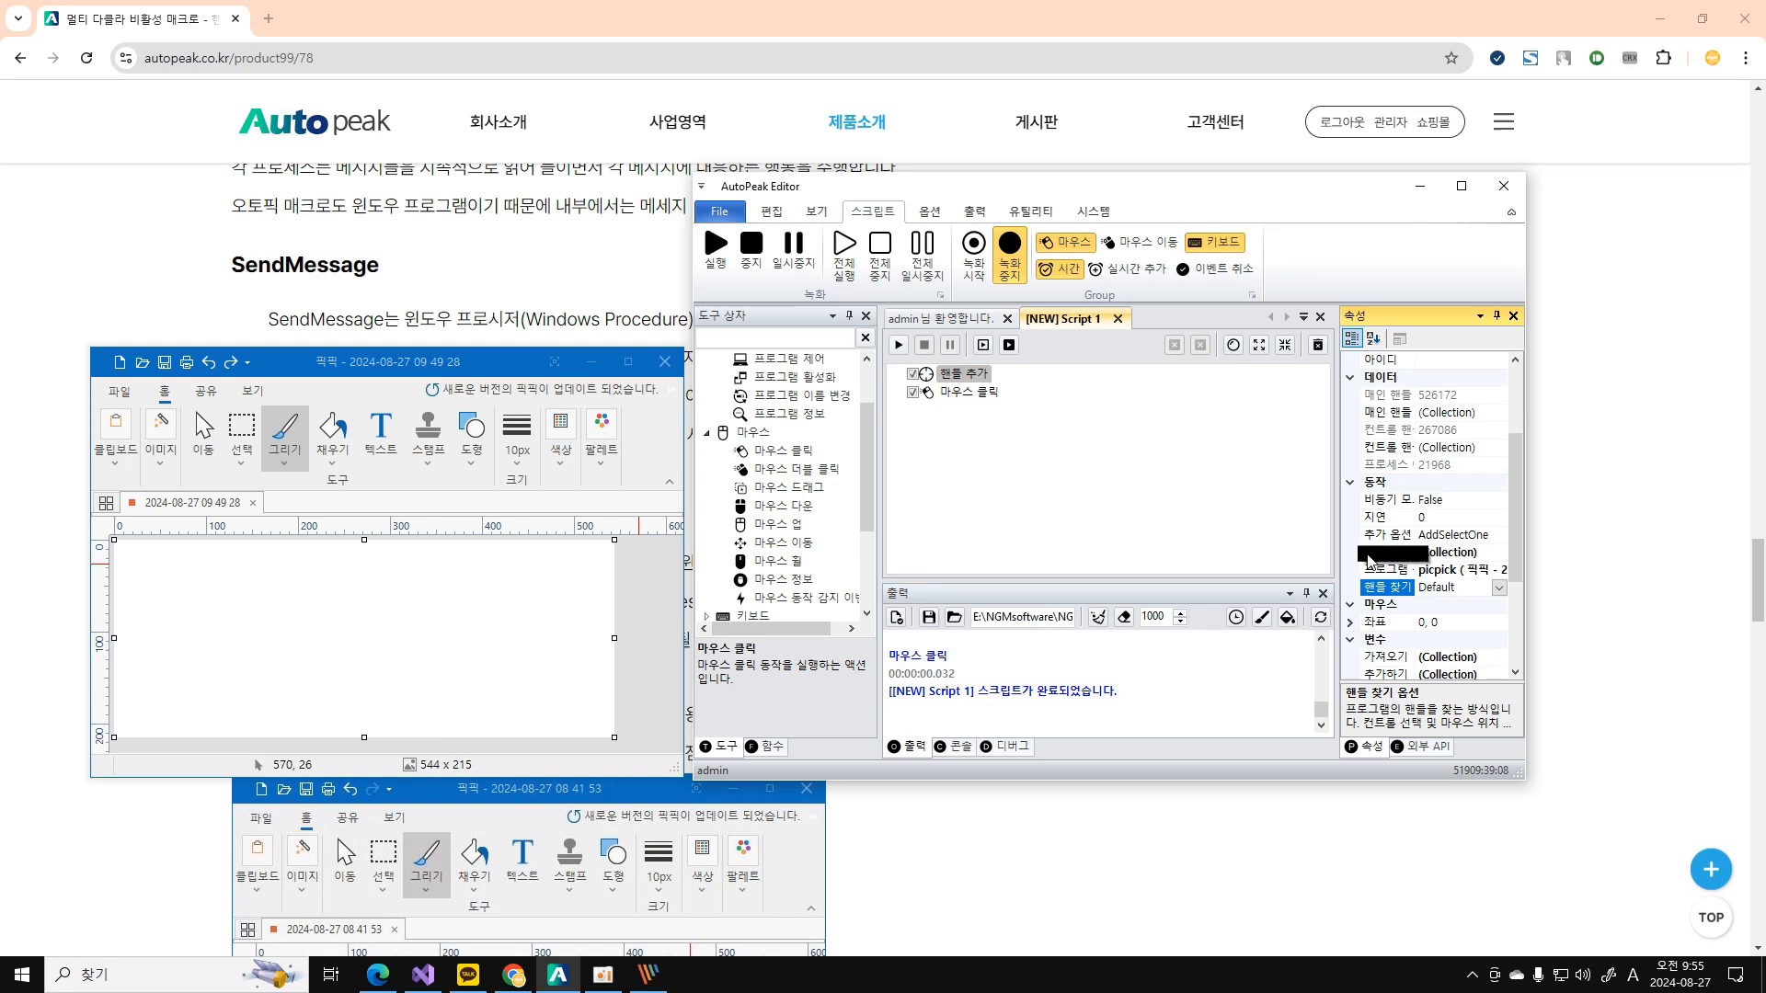
click(1381, 502)
scroll(1386, 538, down, 3)
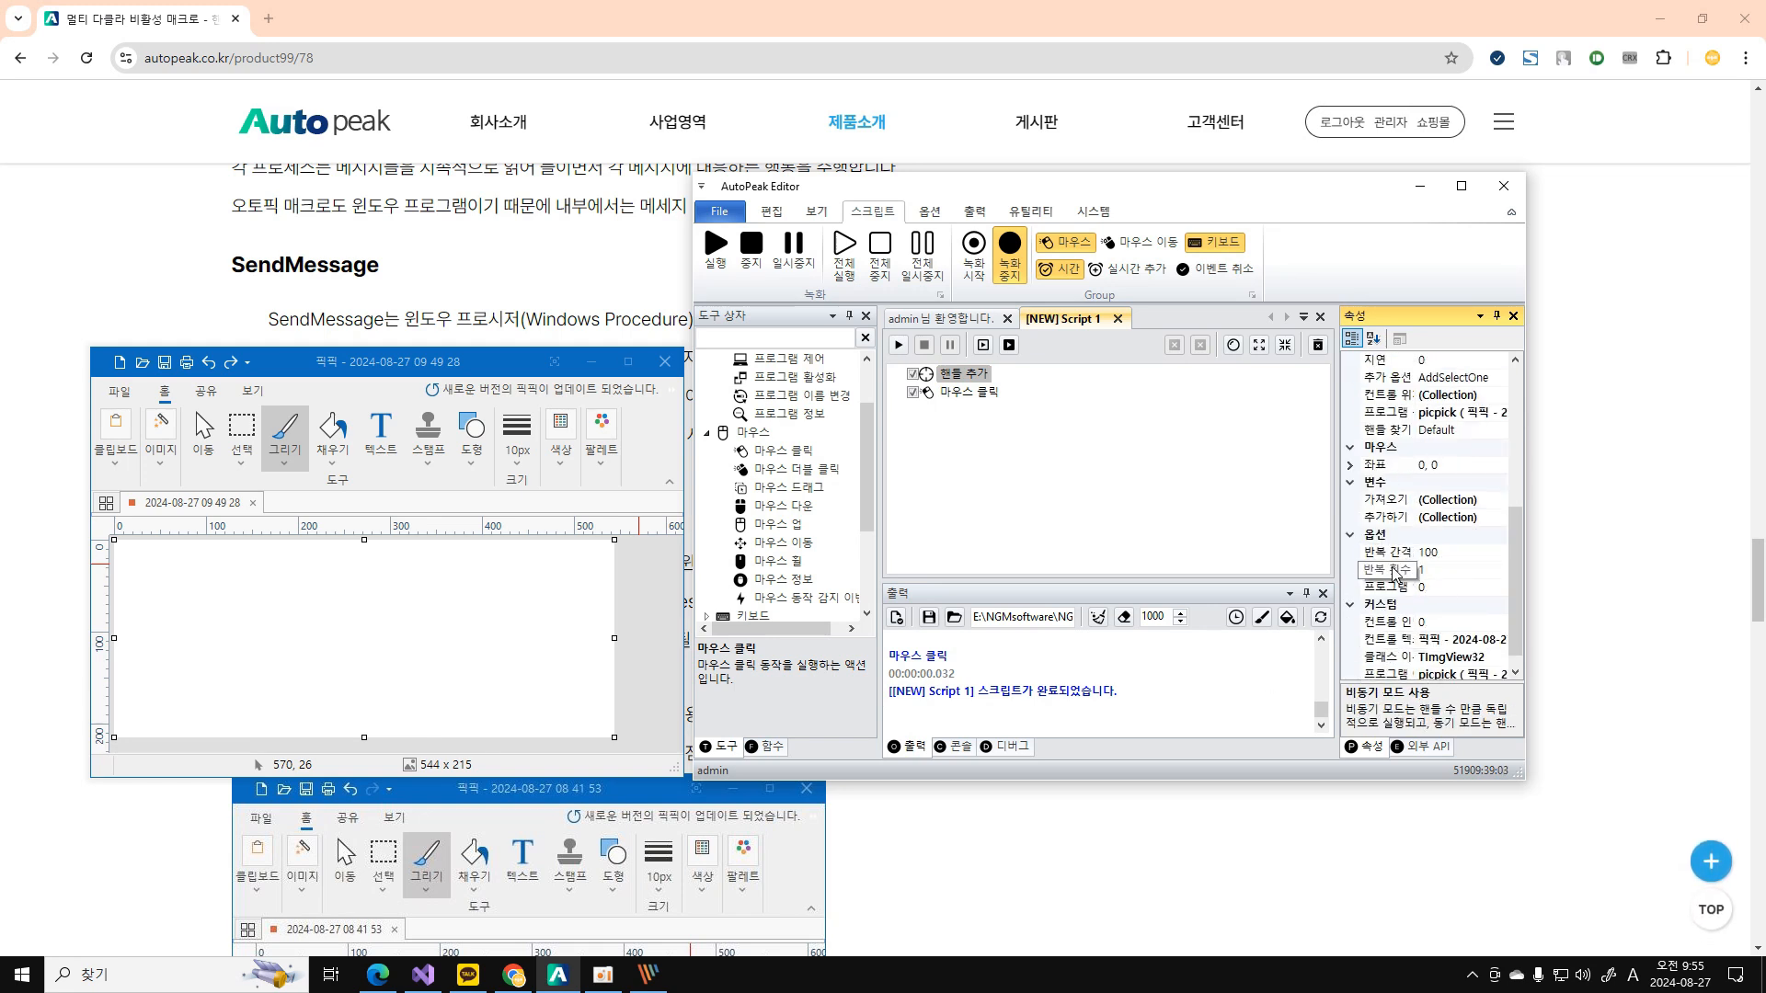
scroll(1395, 573, down, 1)
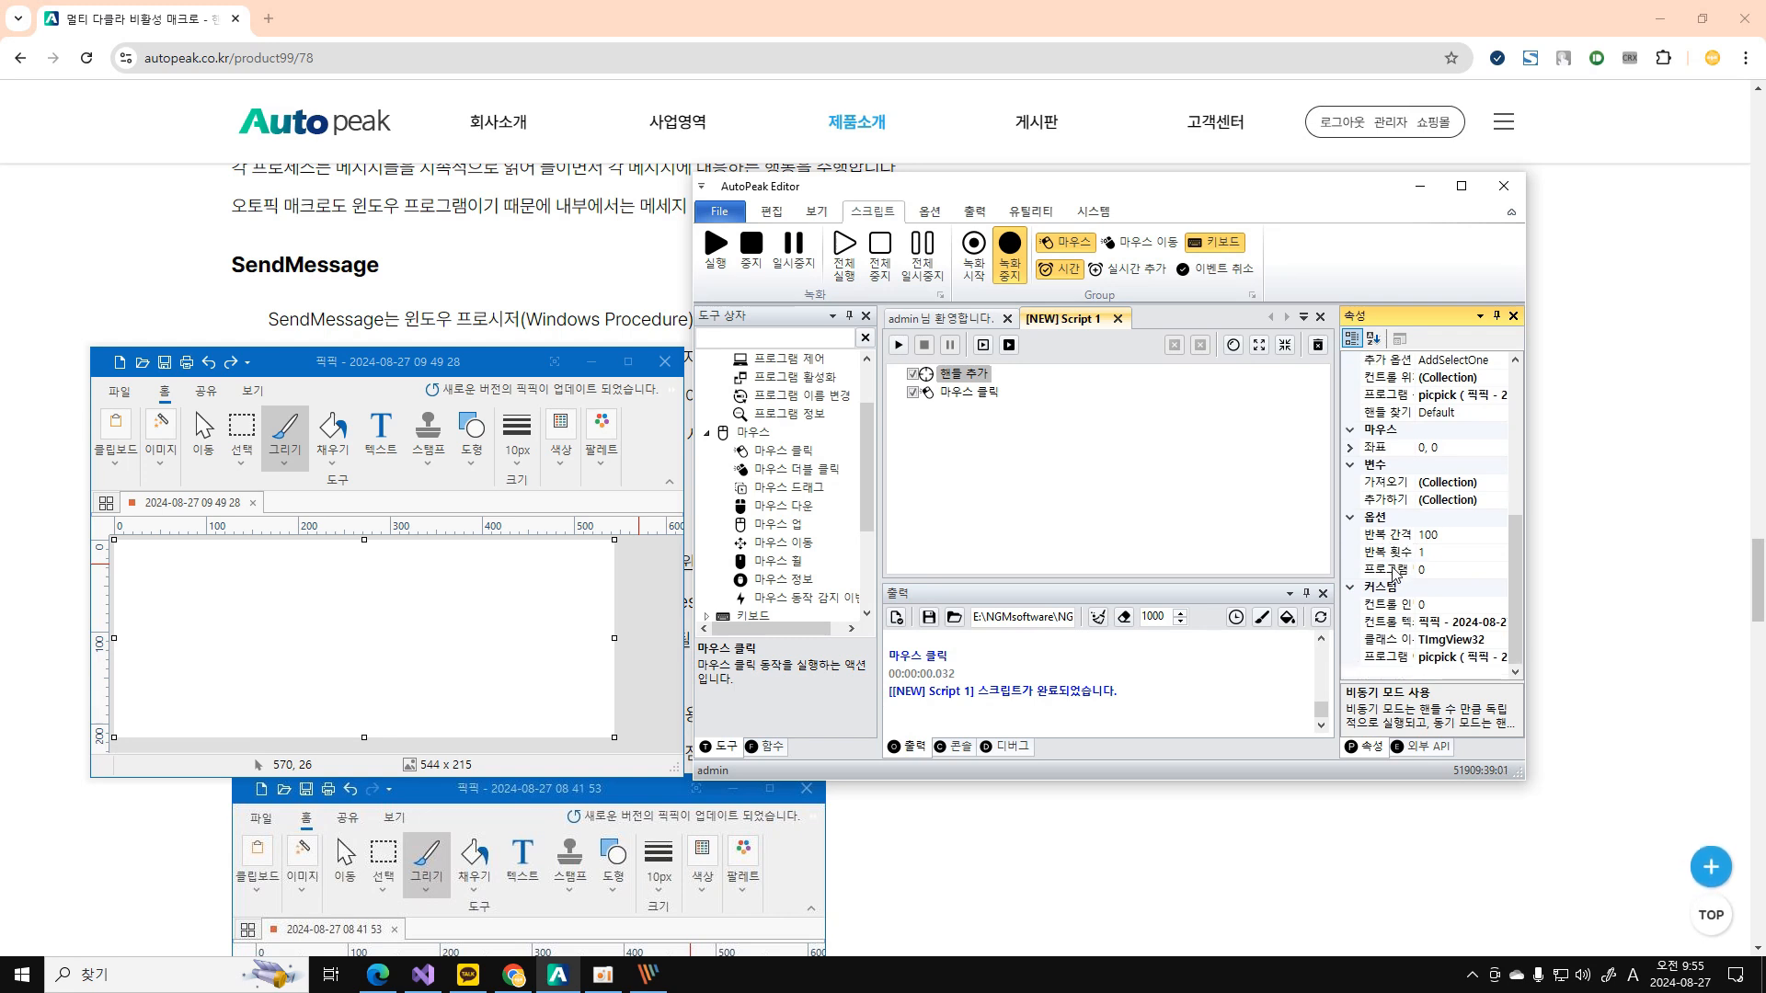
Examine the 핸들 추가 action's 프로그램 이름 and 클래스 이름 properties, then its 데이터 and 동작 groups.
click(1385, 658)
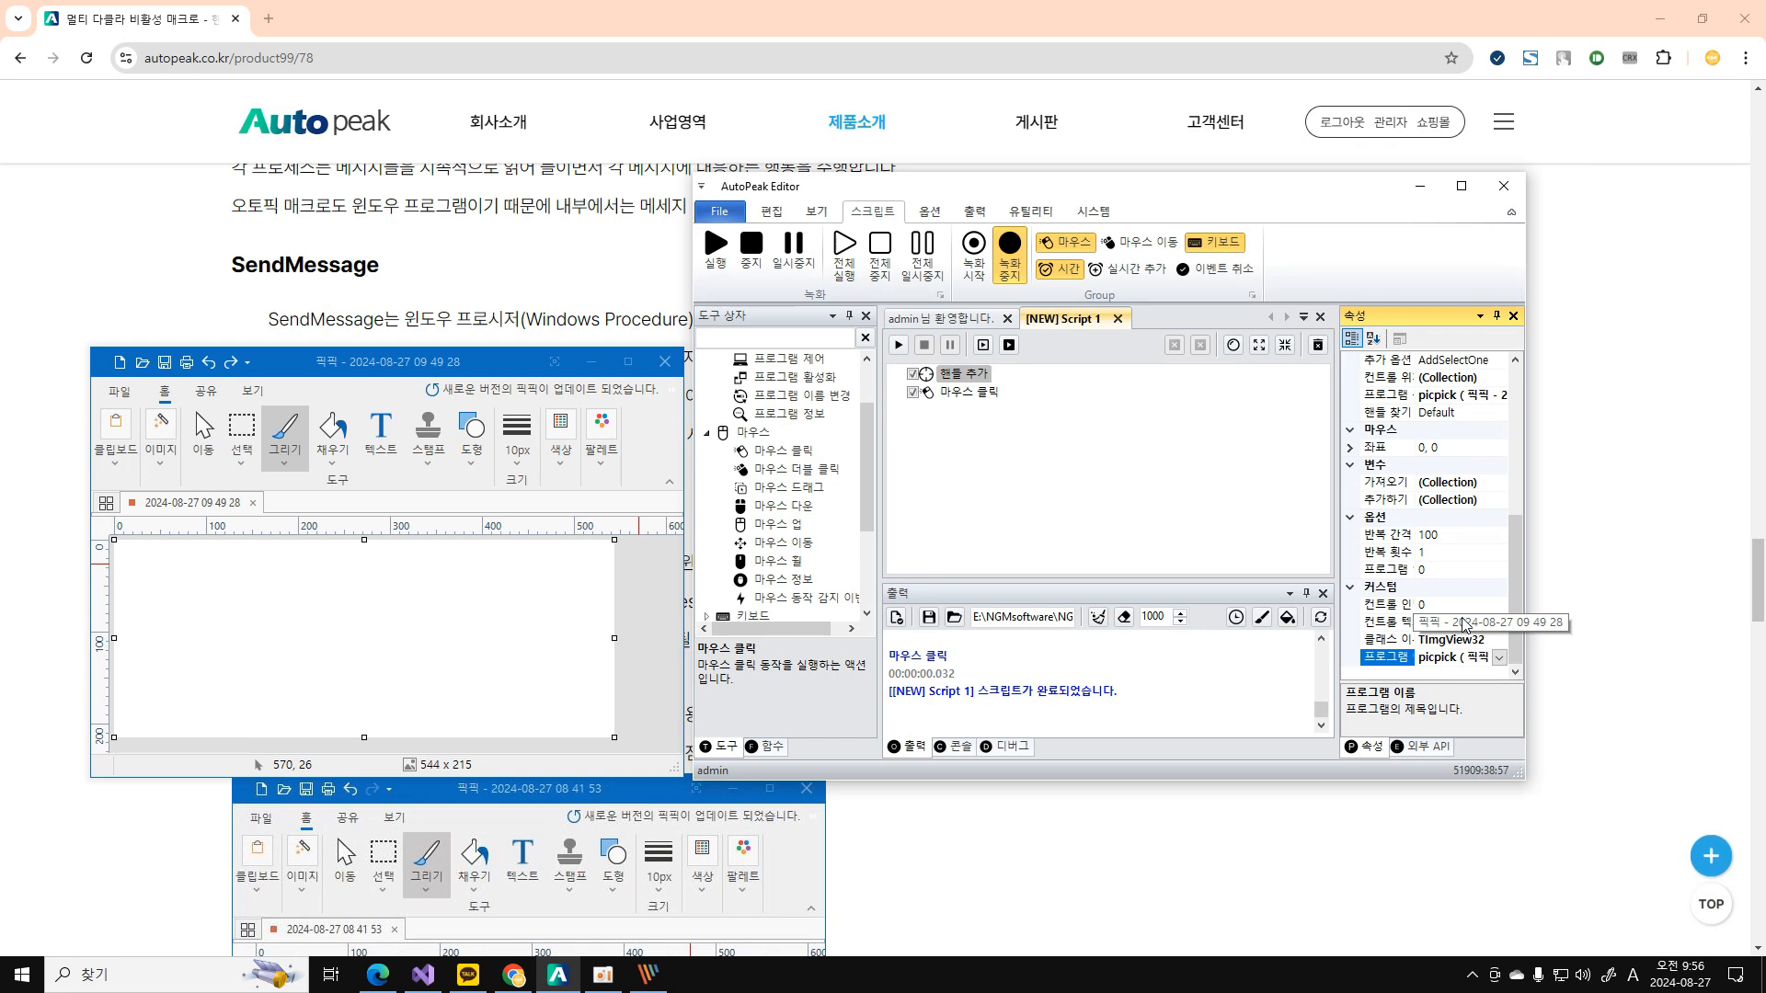
click(1382, 642)
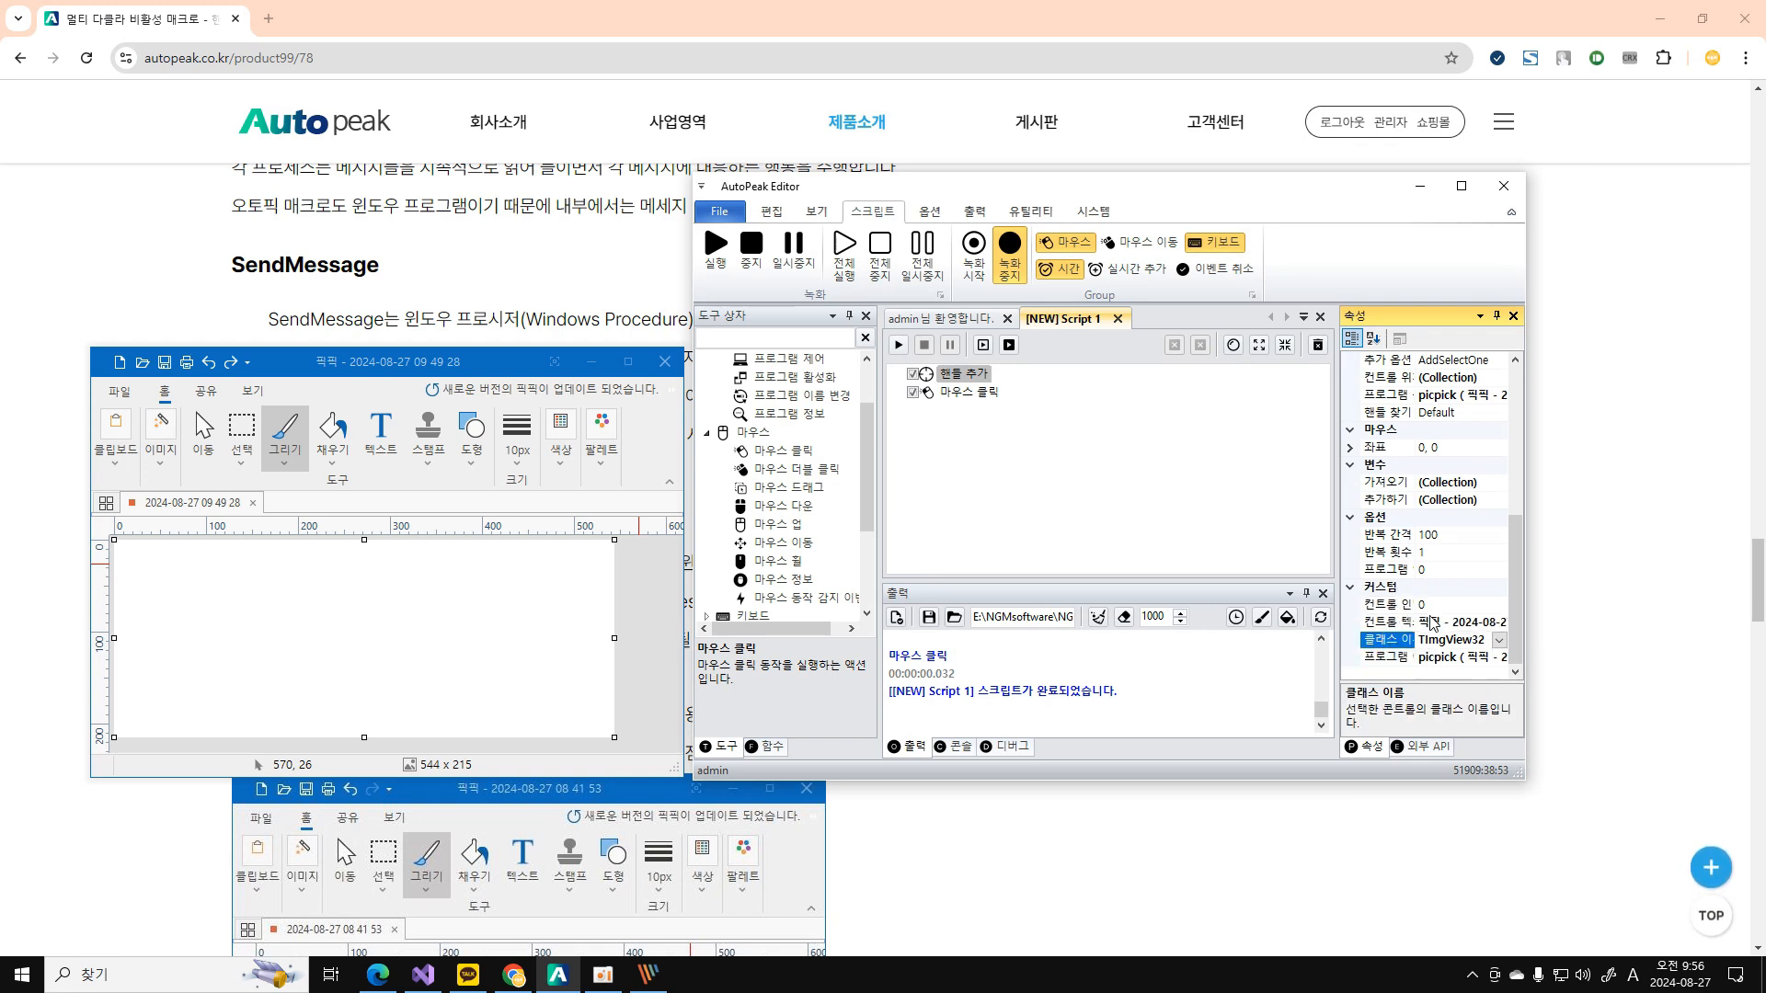
scroll(1397, 631, up, 1)
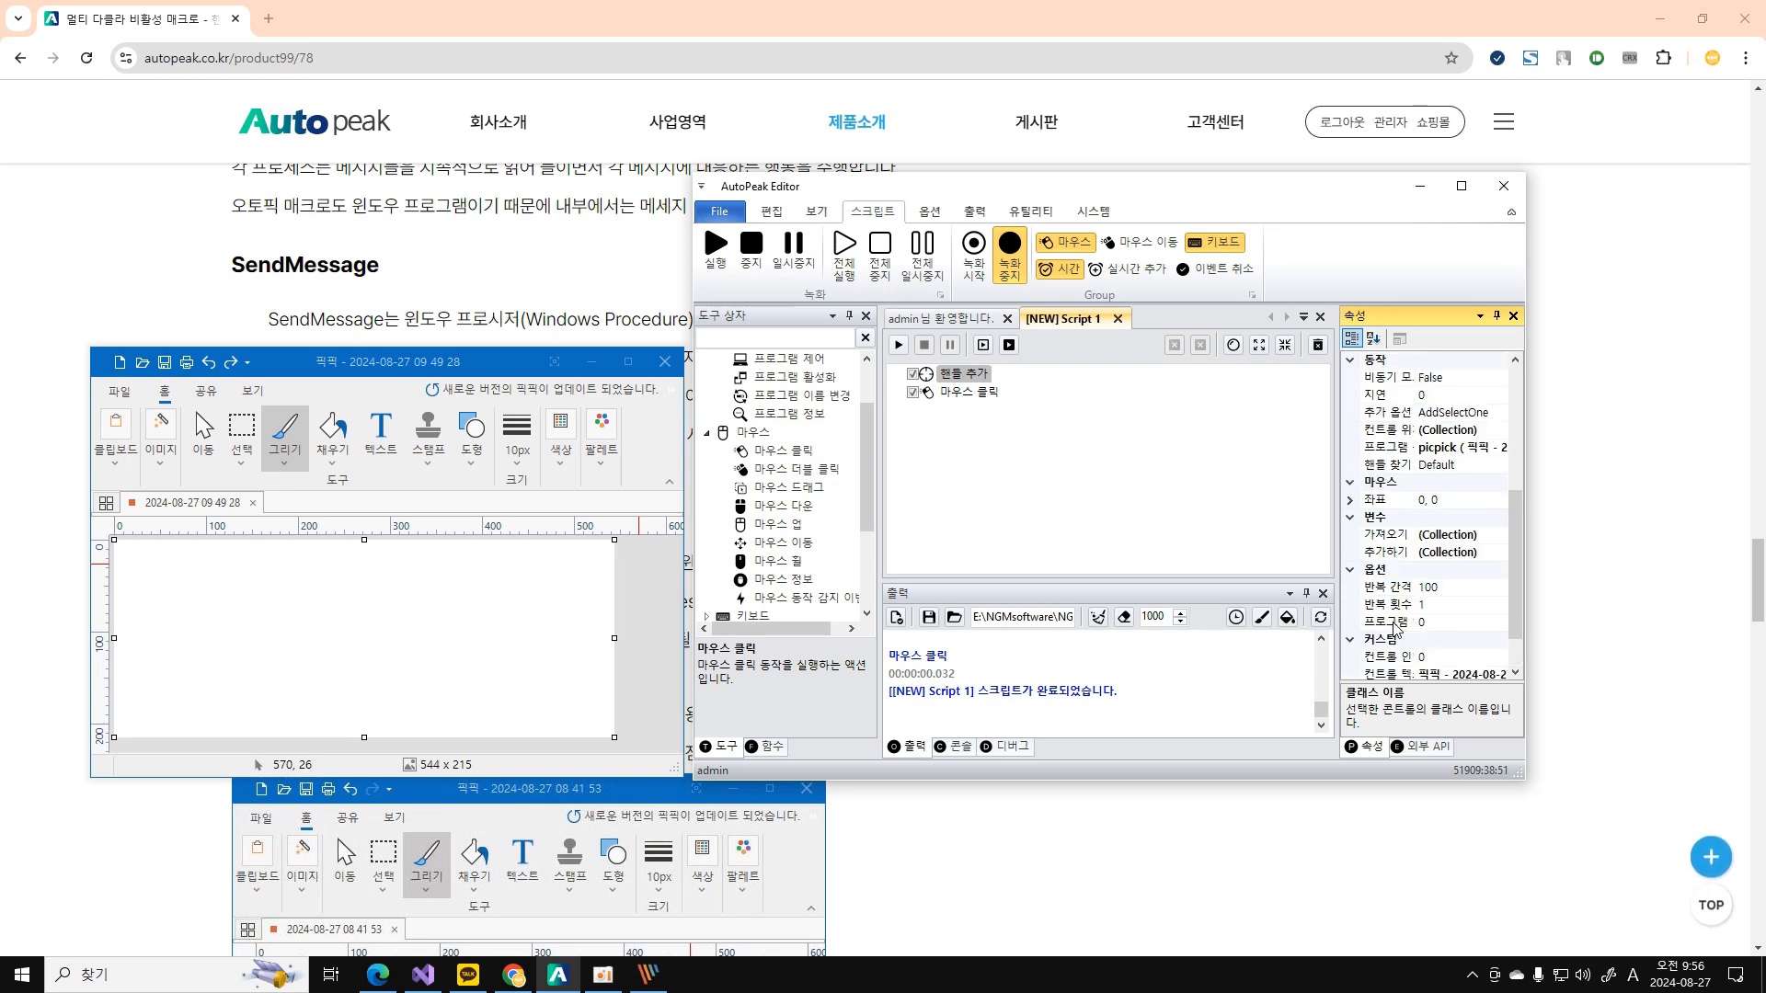
scroll(1397, 631, up, 1)
scroll(1397, 631, up, 4)
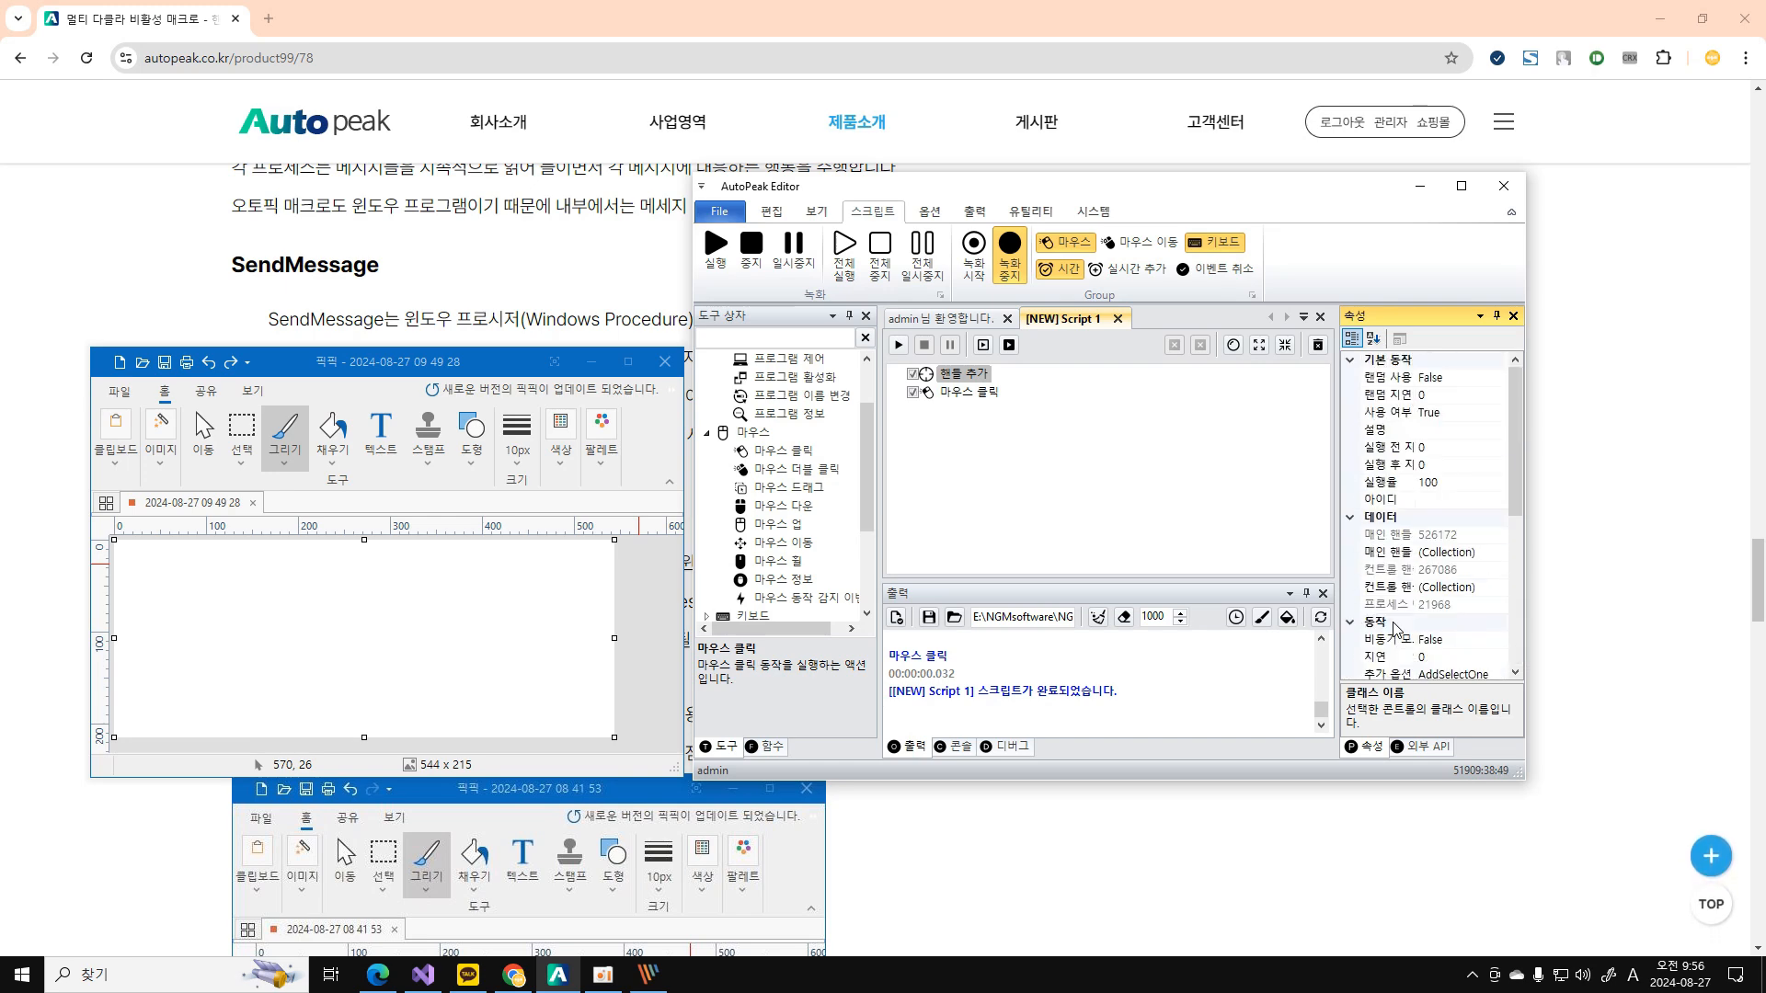
scroll(1397, 631, down, 3)
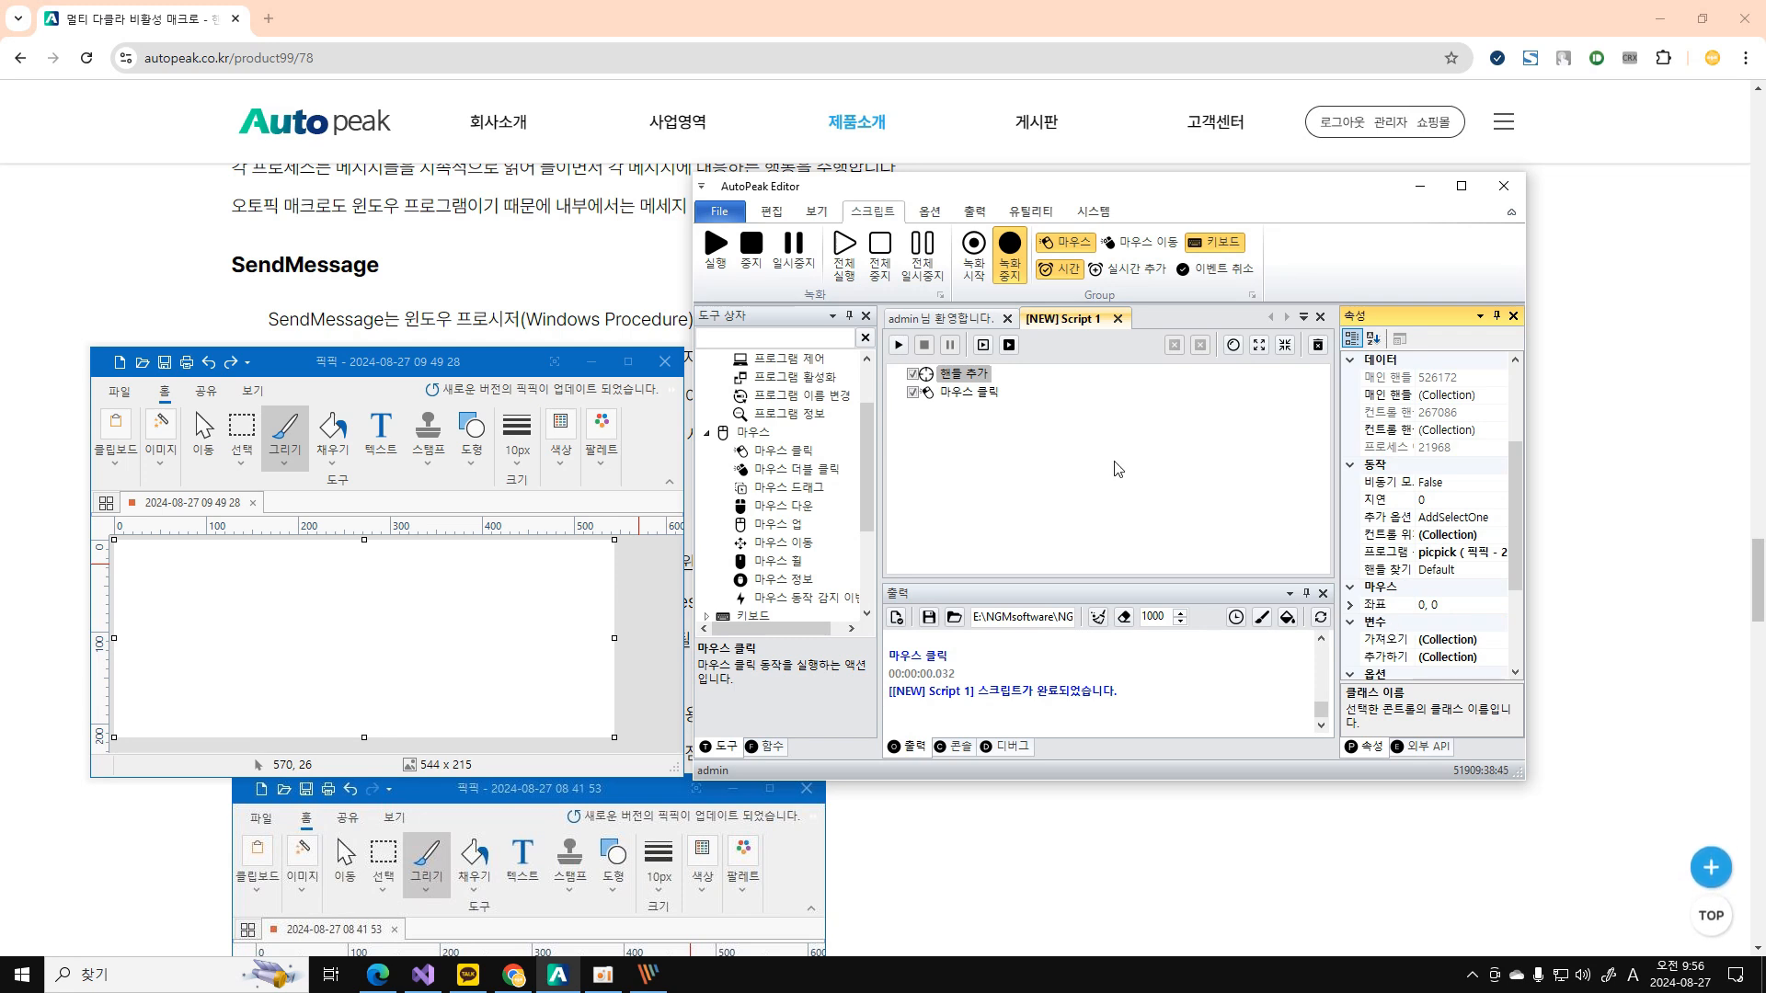
Move the PicPick window higher on the desktop and minimize it.
key(Down)
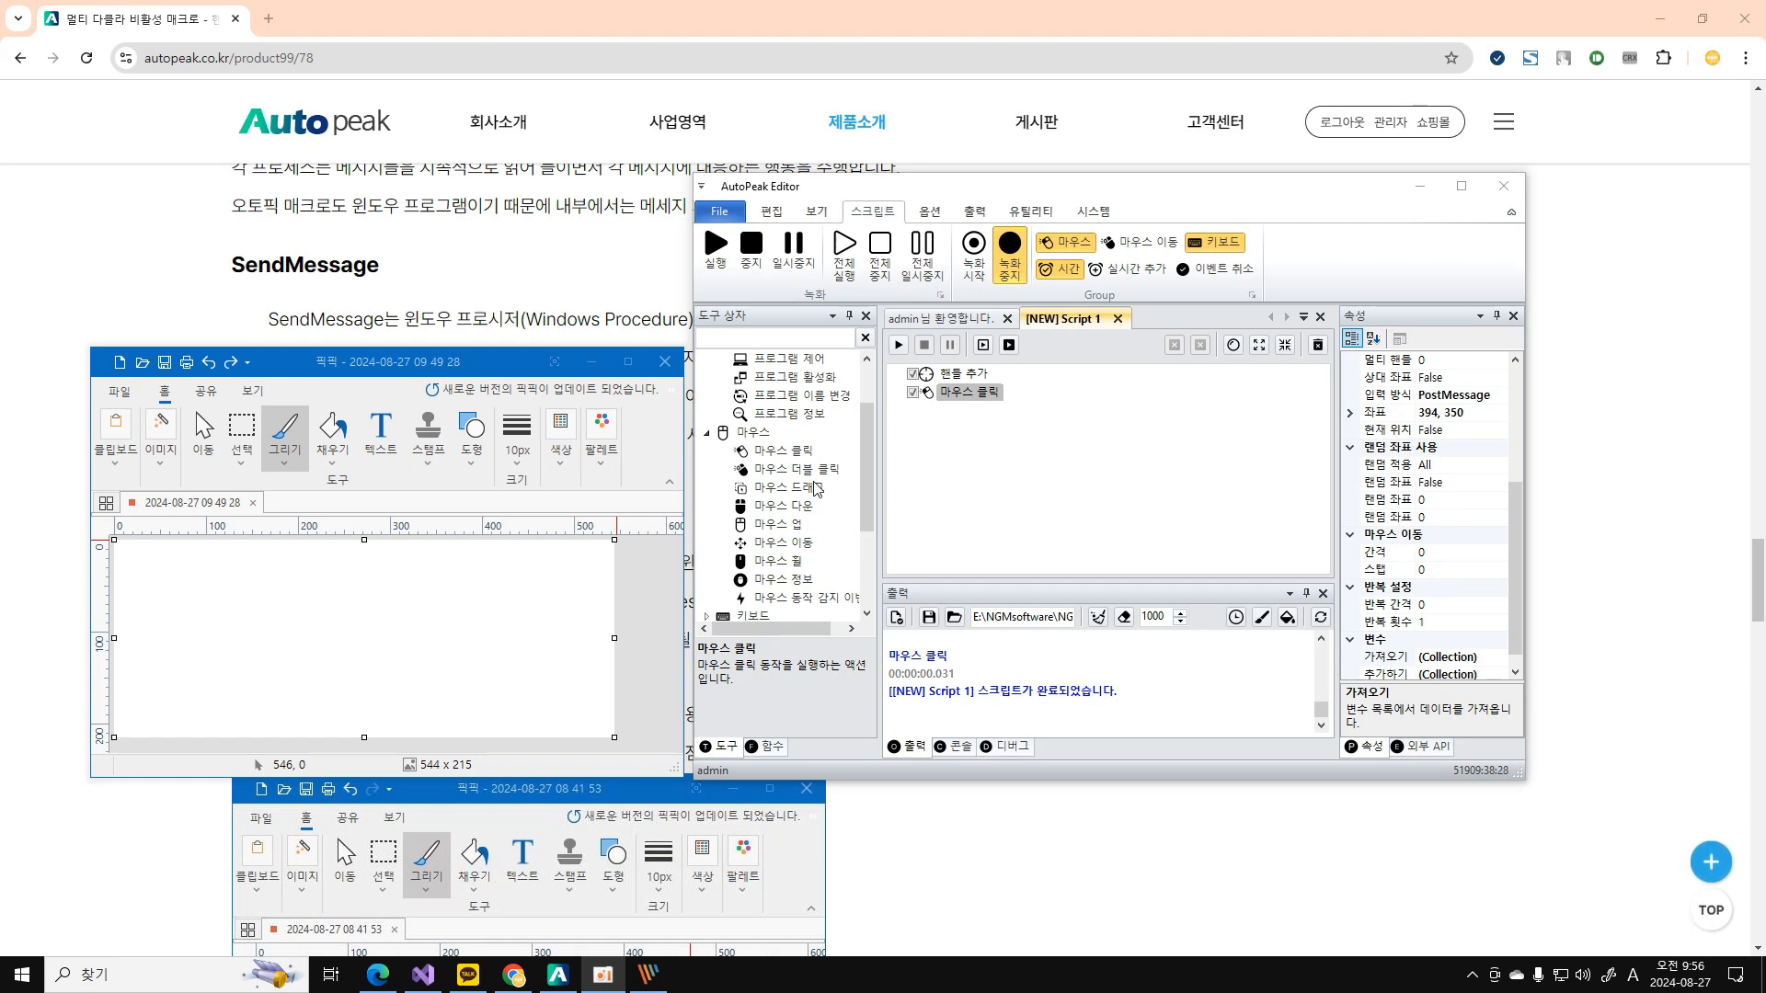
drag(447, 373, 441, 286)
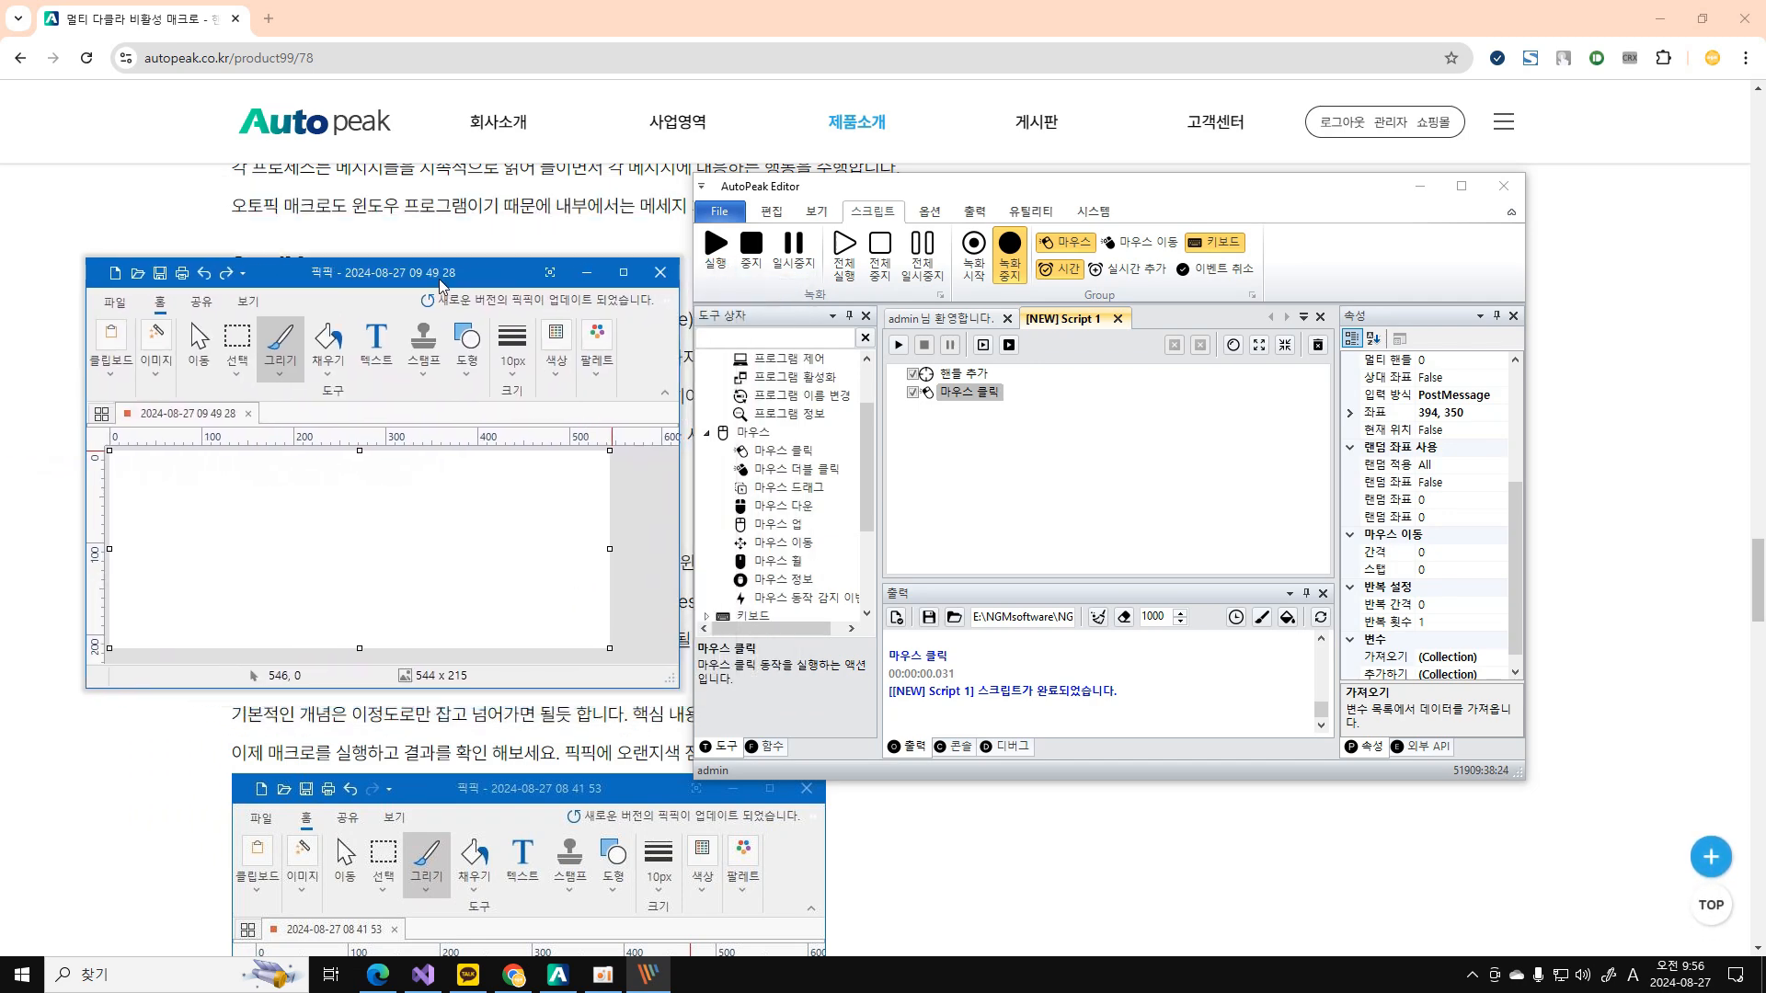
click(1058, 543)
click(586, 272)
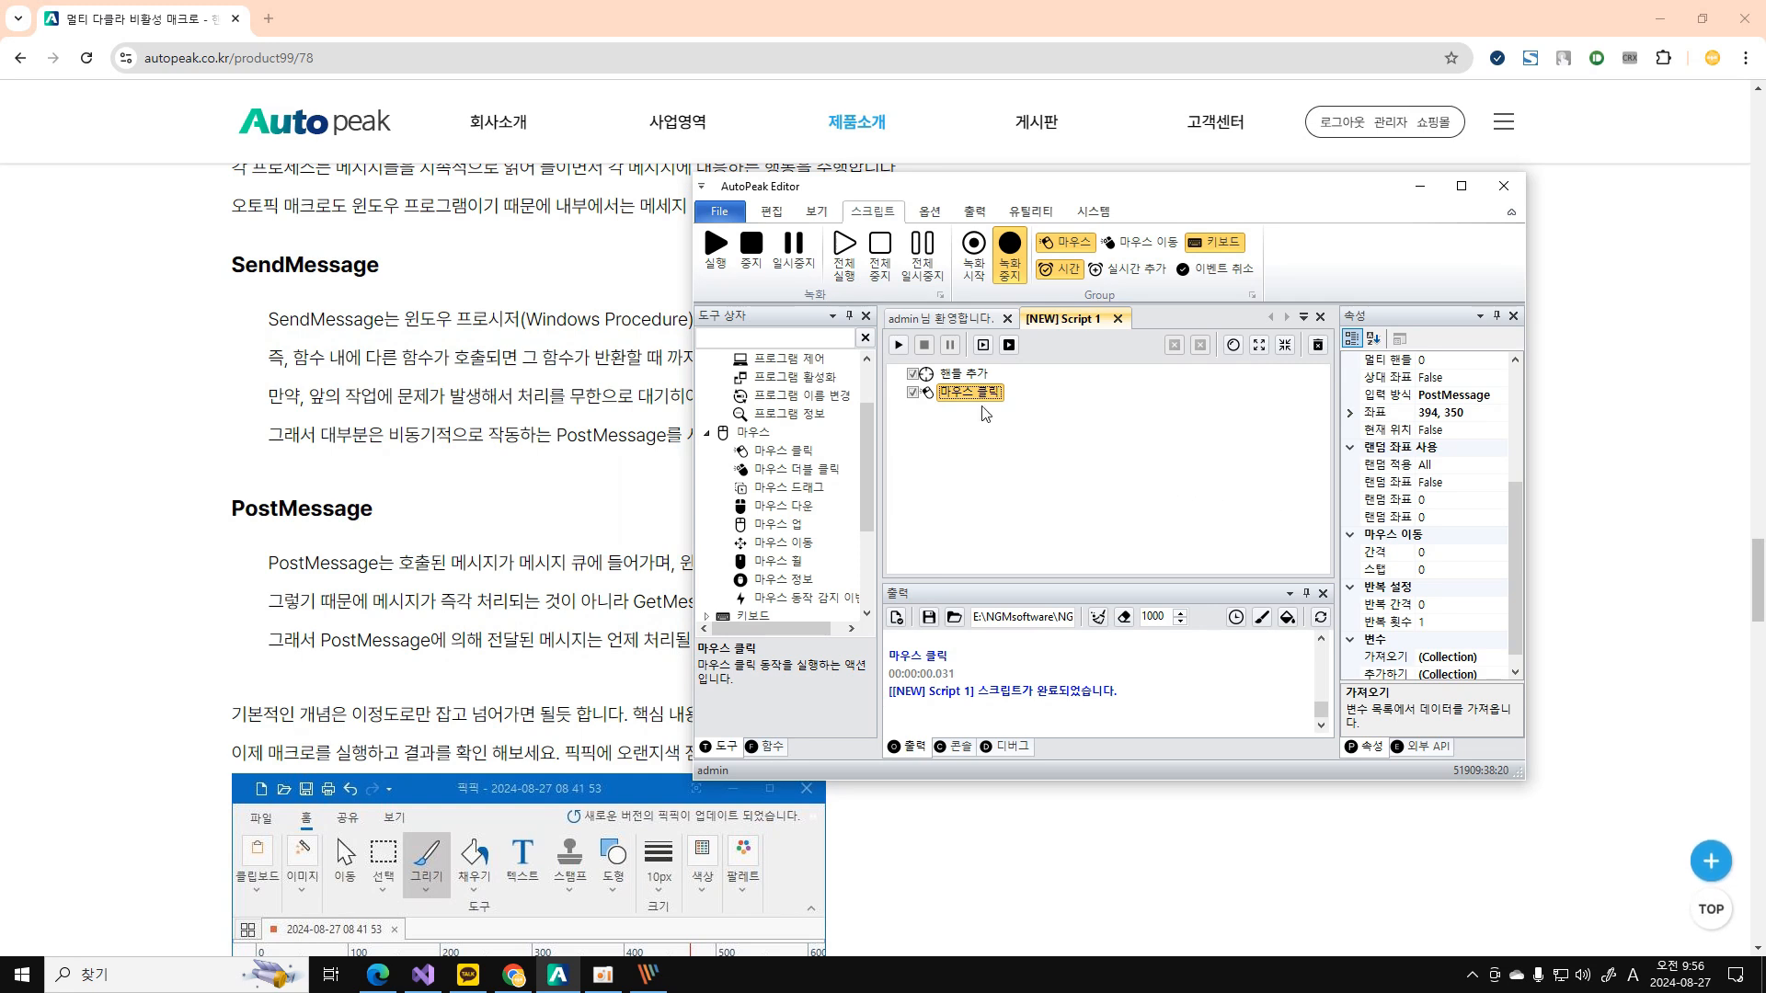
Run the script with PicPick minimized and restore its window to check the canvas.
click(899, 346)
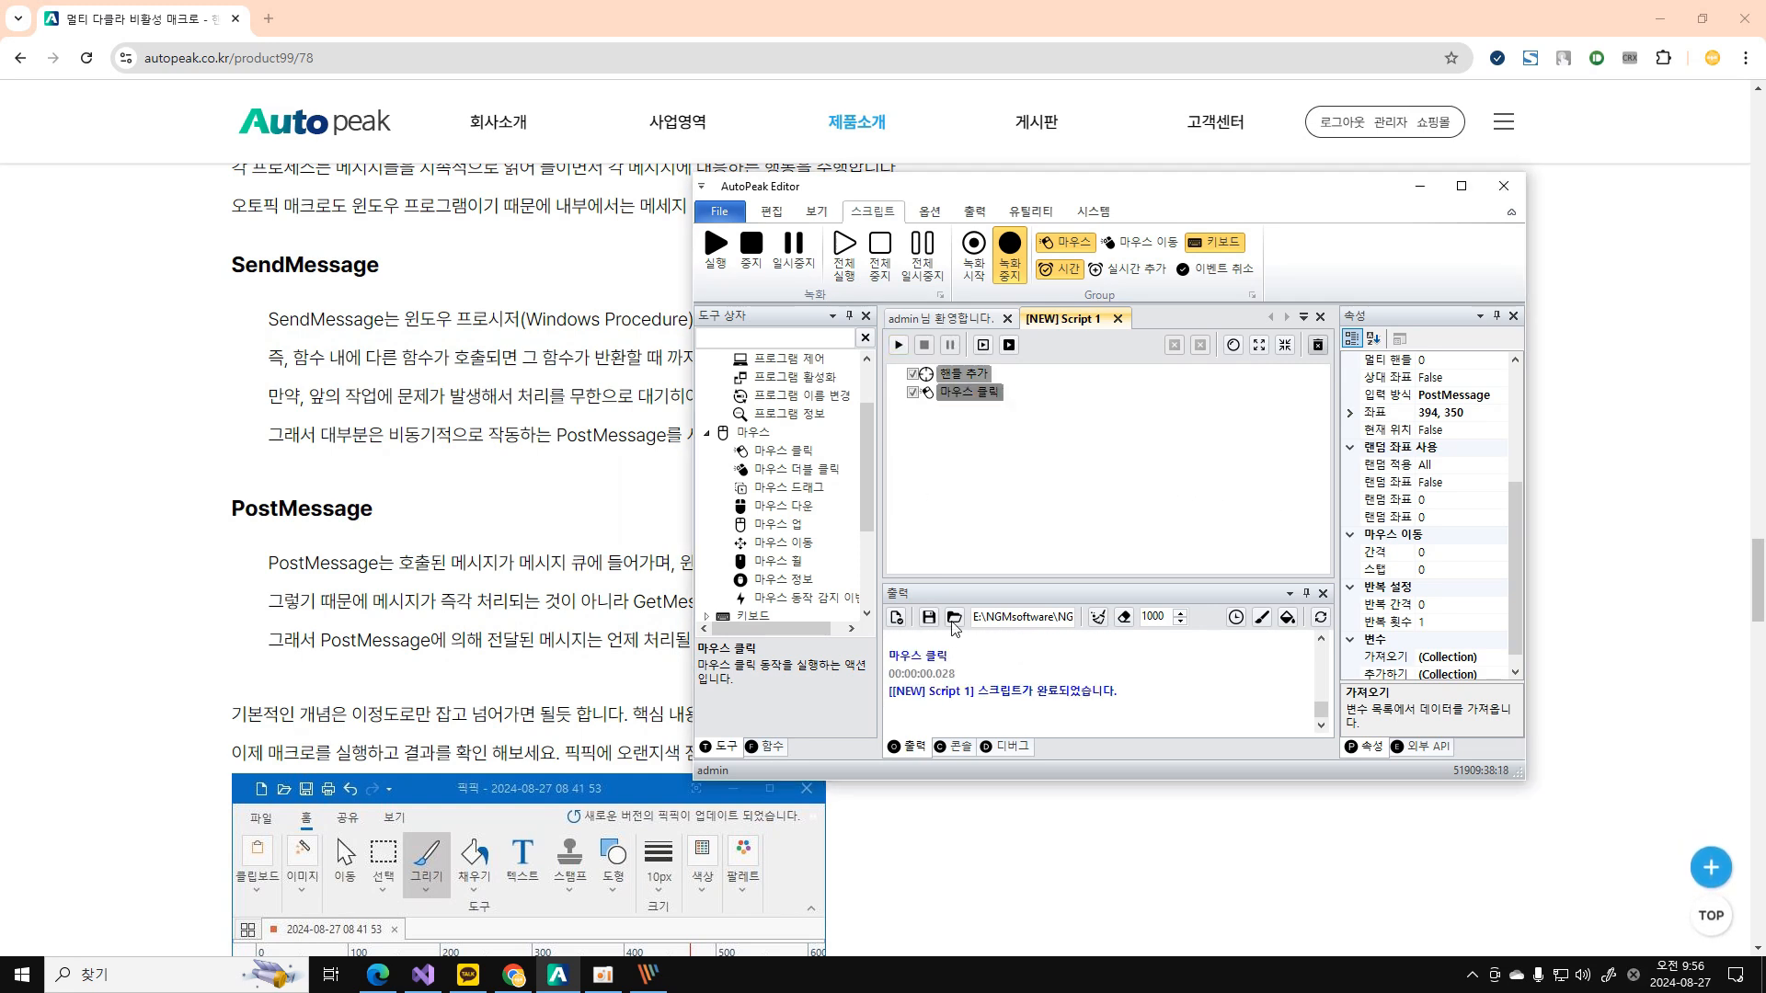
click(1177, 682)
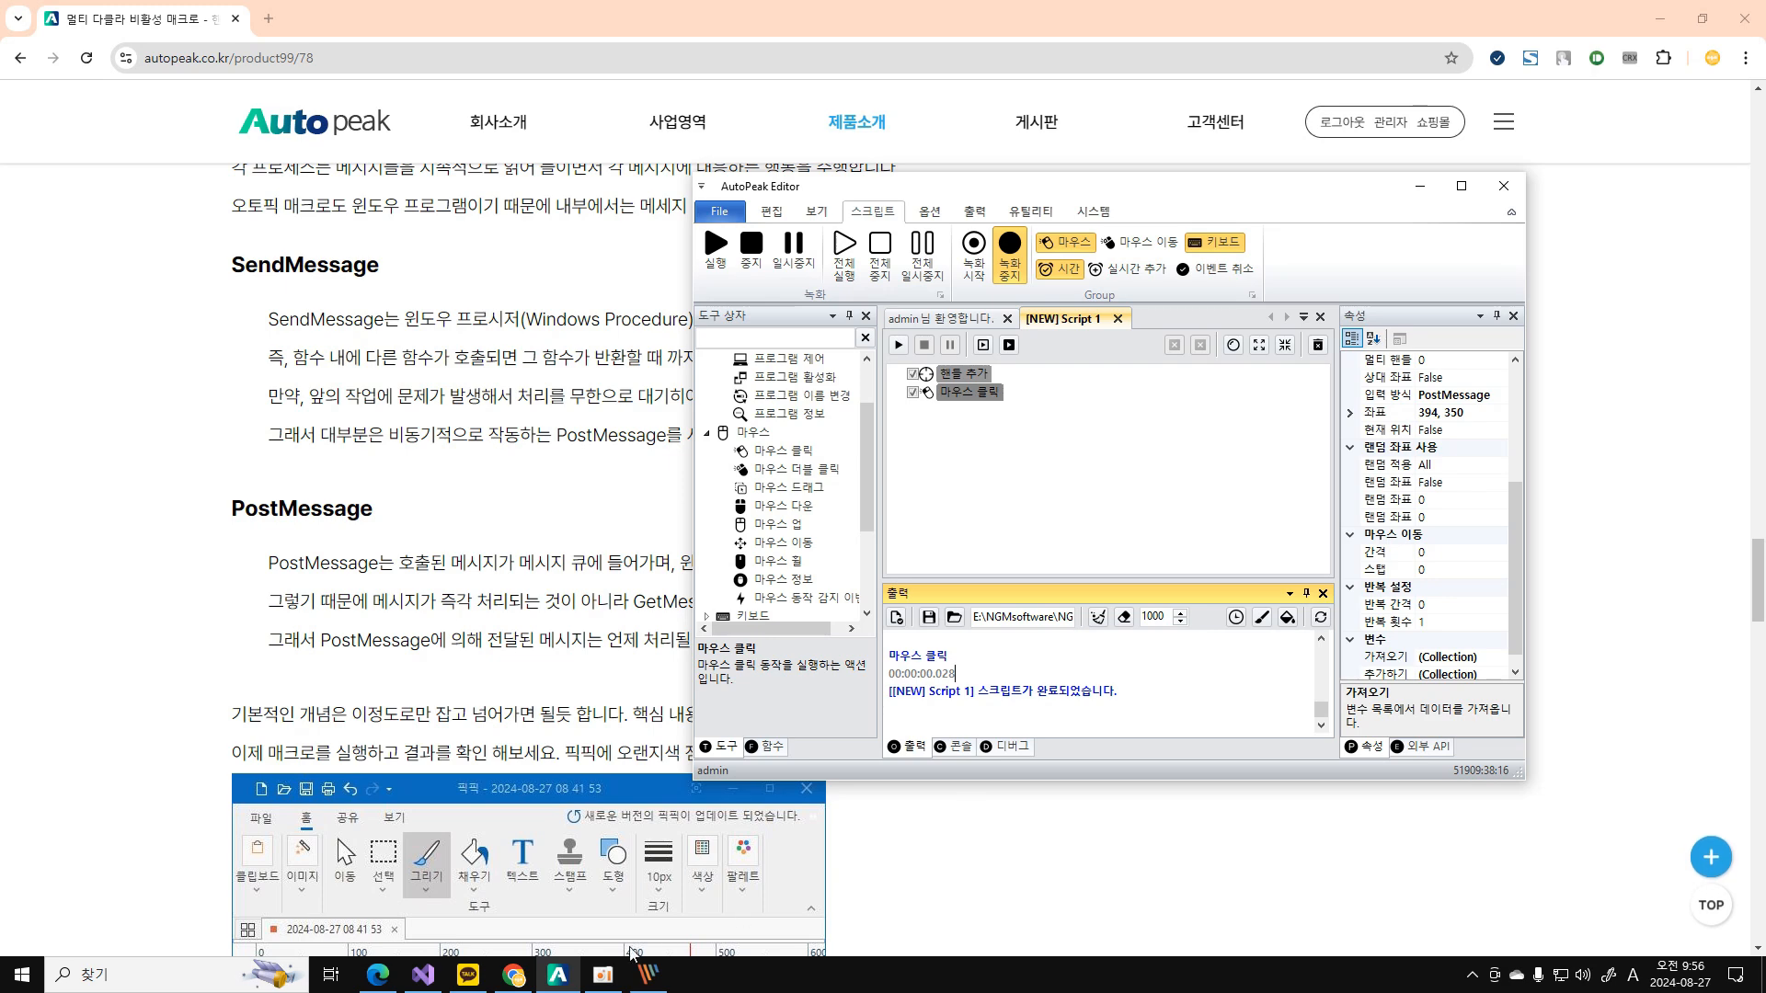
click(660, 975)
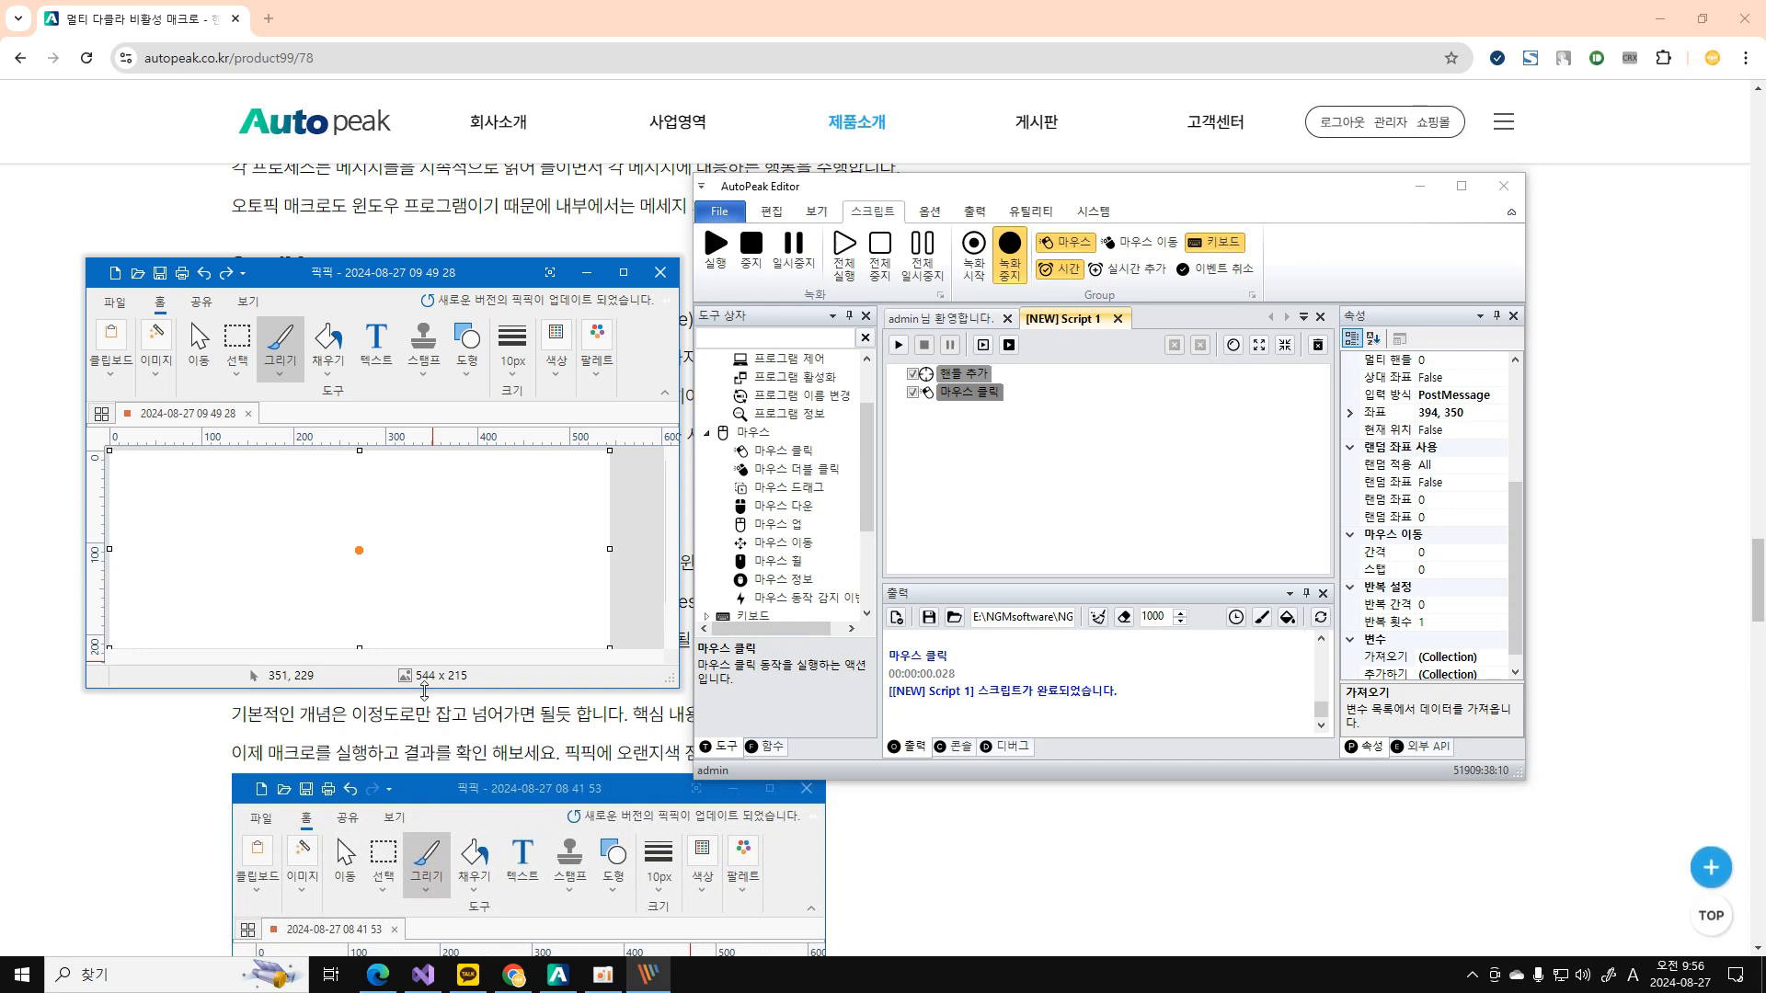
Undo the dot, move the PicPick window further up, and minimize it again.
drag(429, 688, 429, 711)
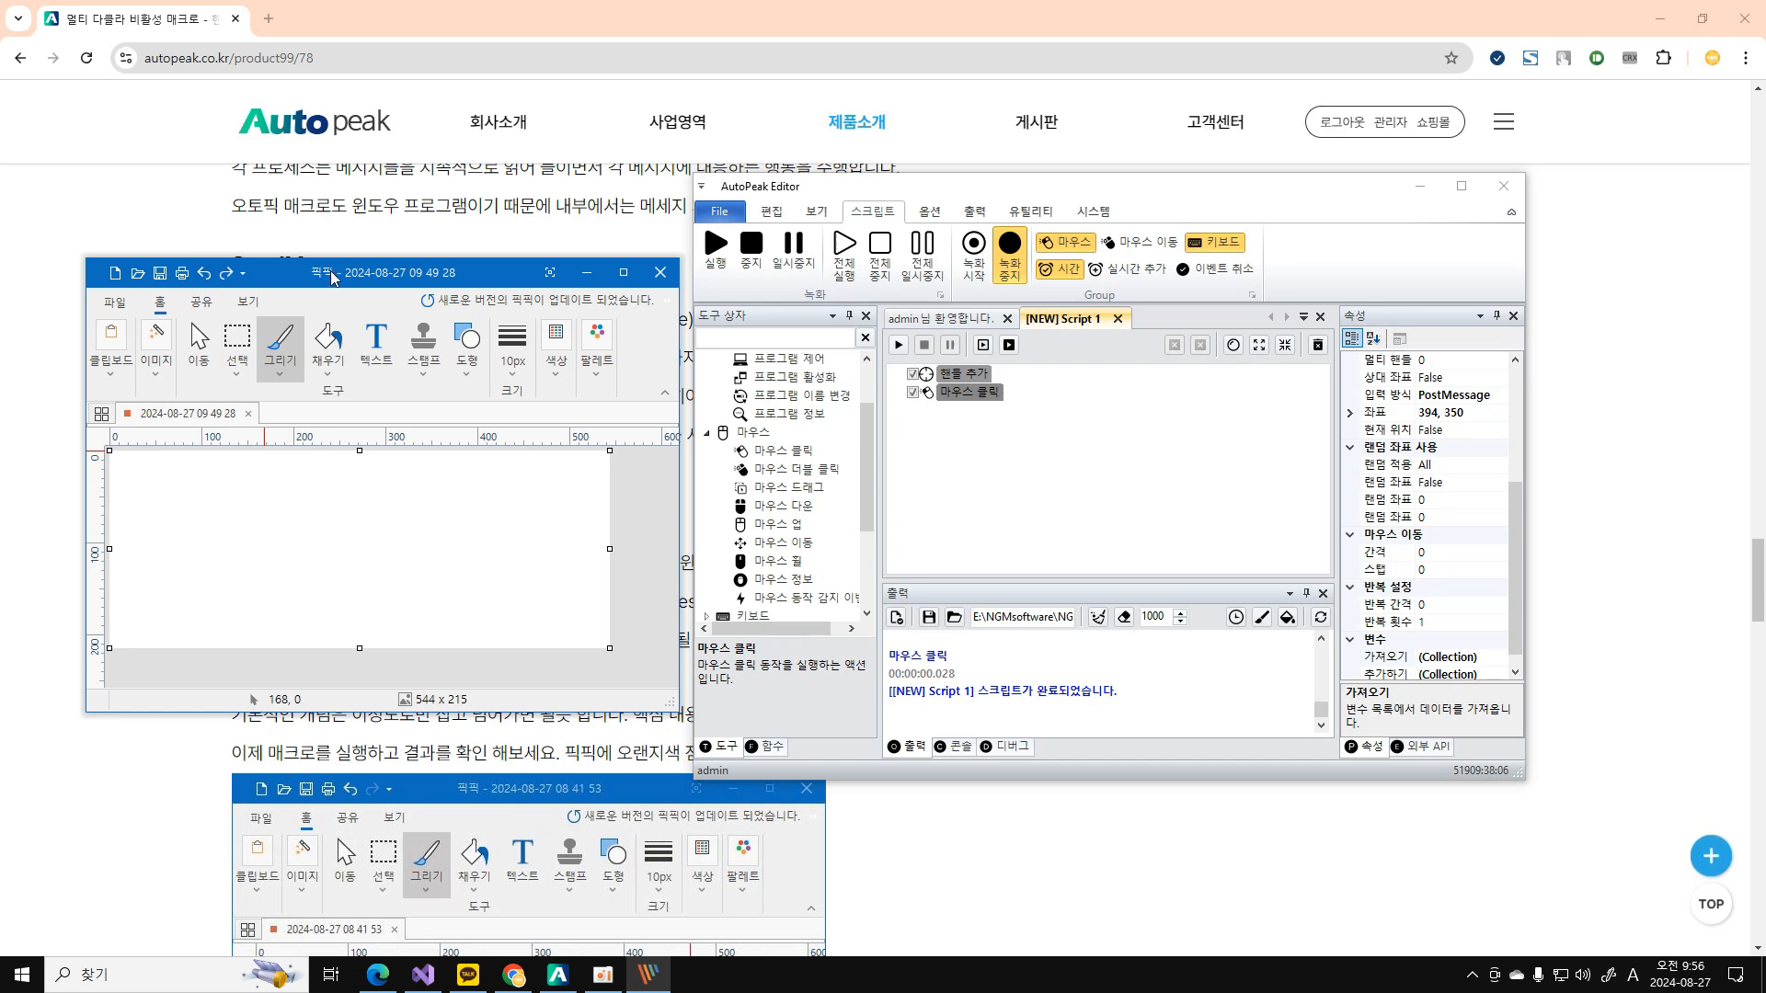
drag(335, 279, 340, 215)
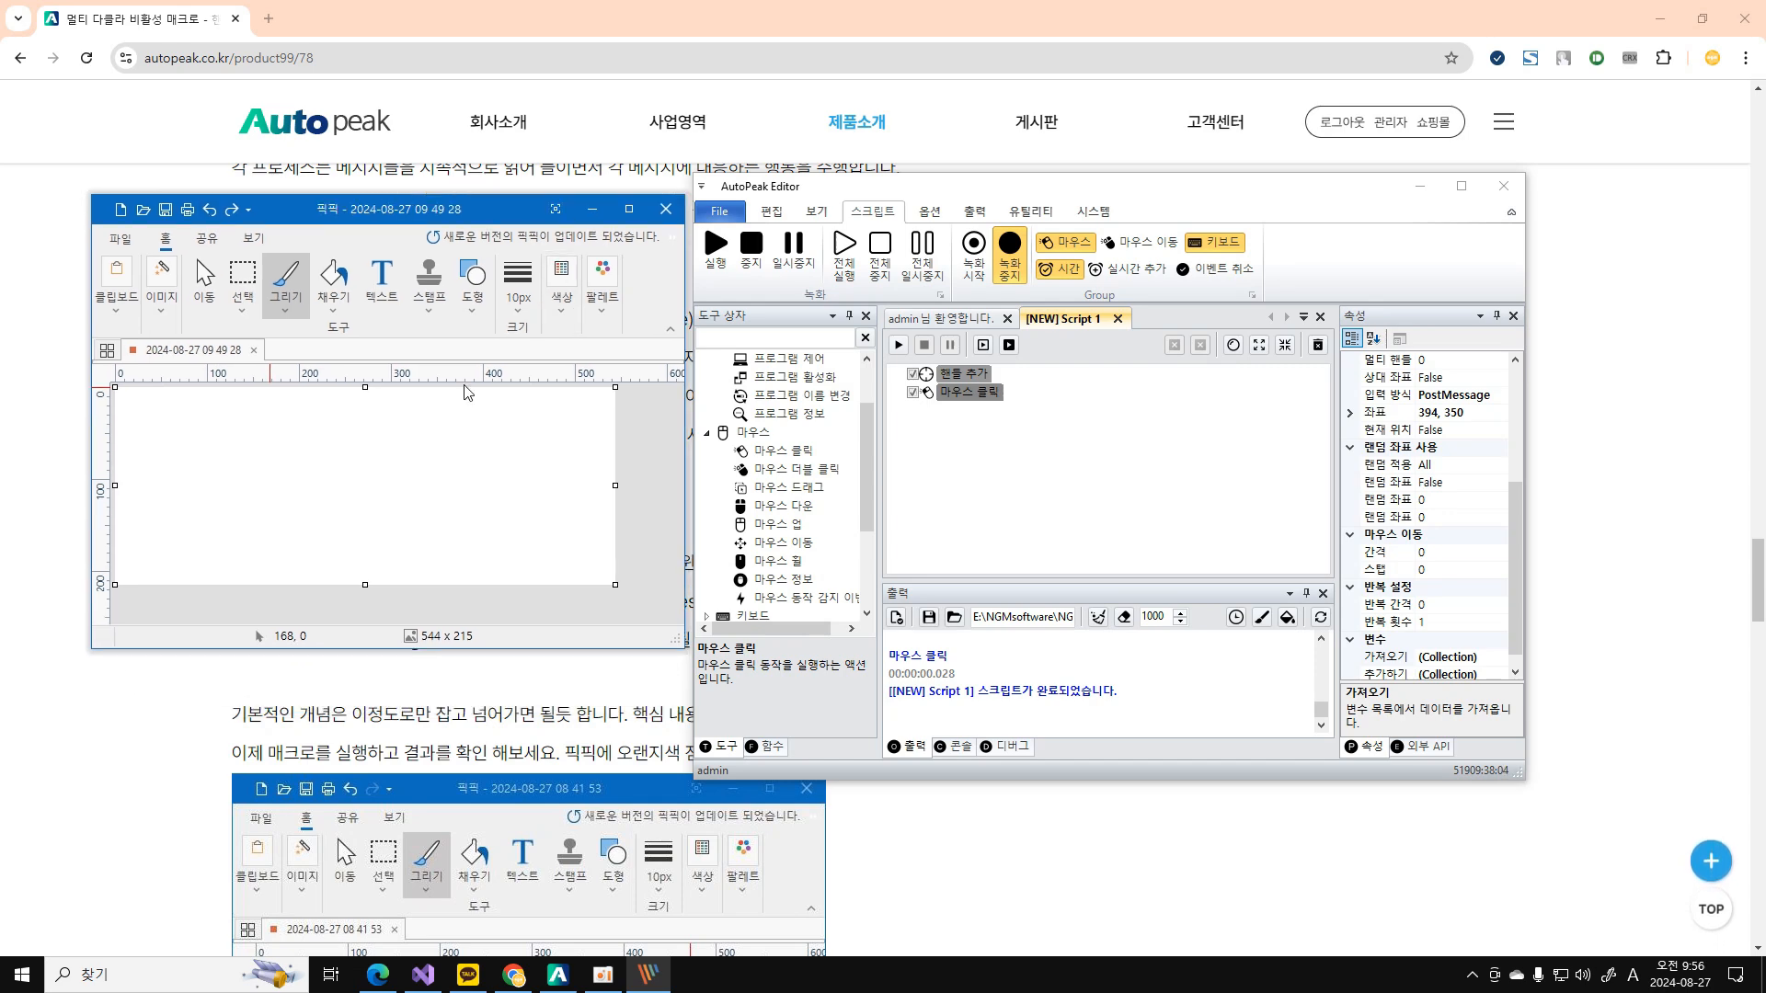
click(592, 208)
Rerun the script while PicPick is minimized, restore its window to check the canvas, and undo the dot.
click(898, 345)
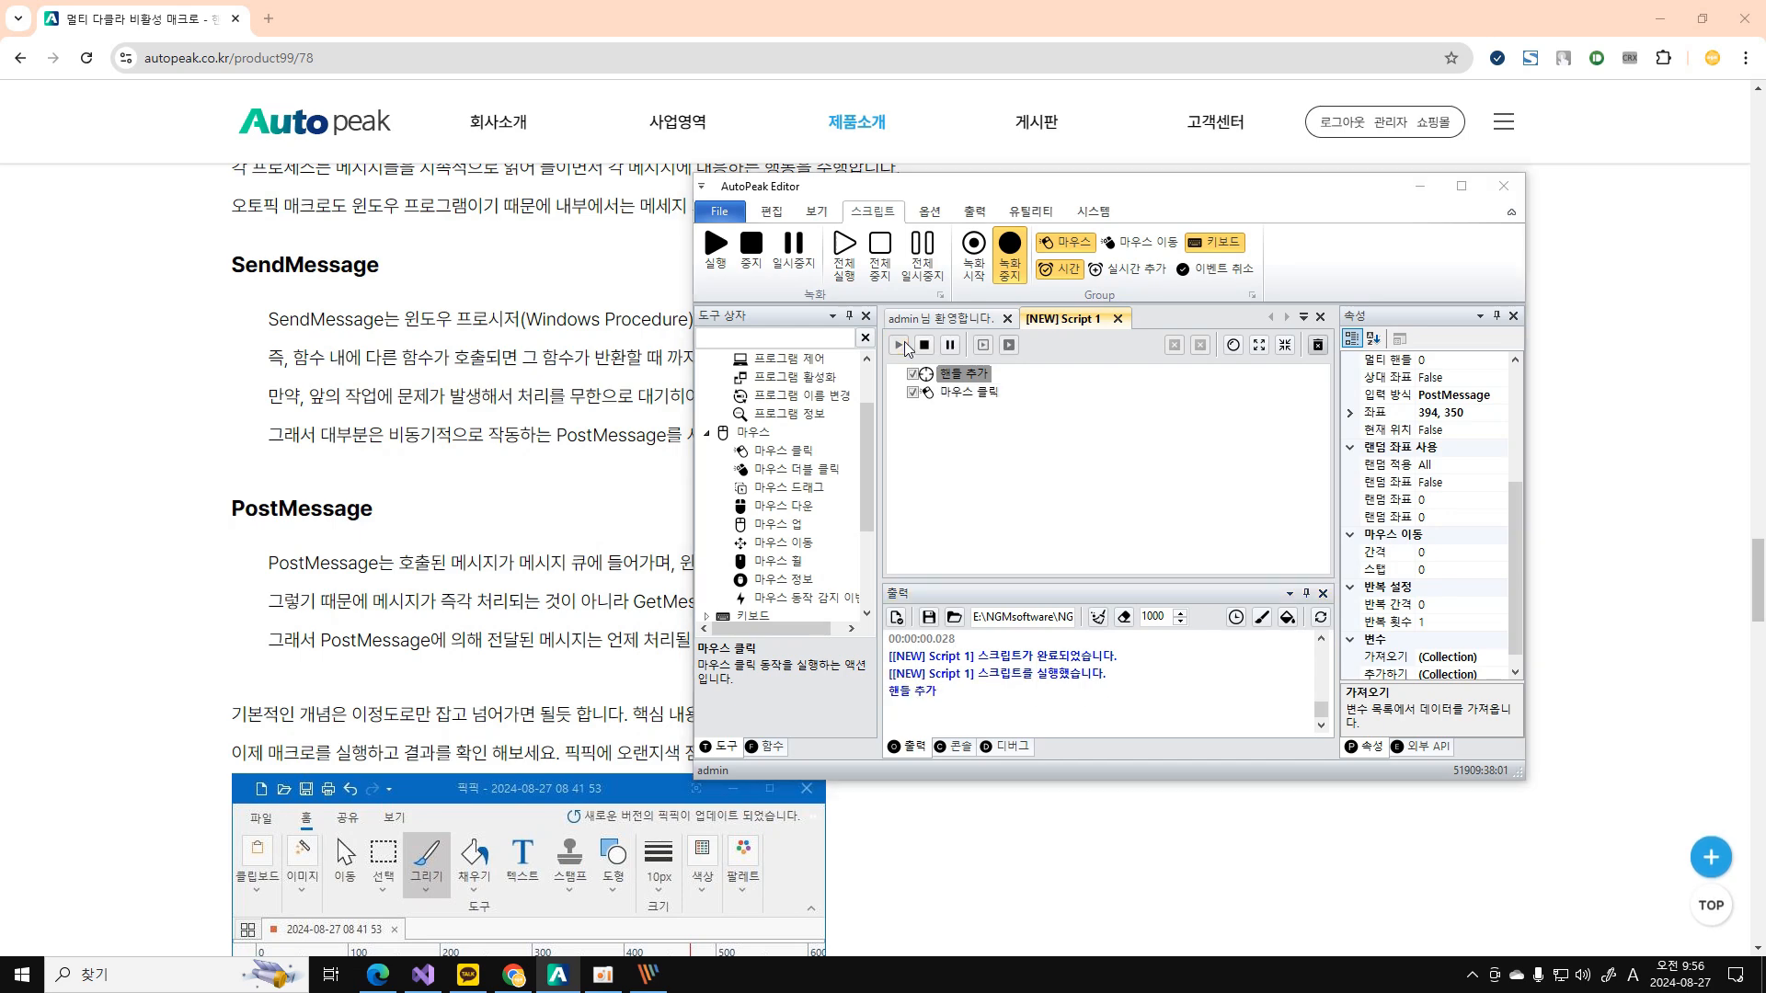
click(648, 974)
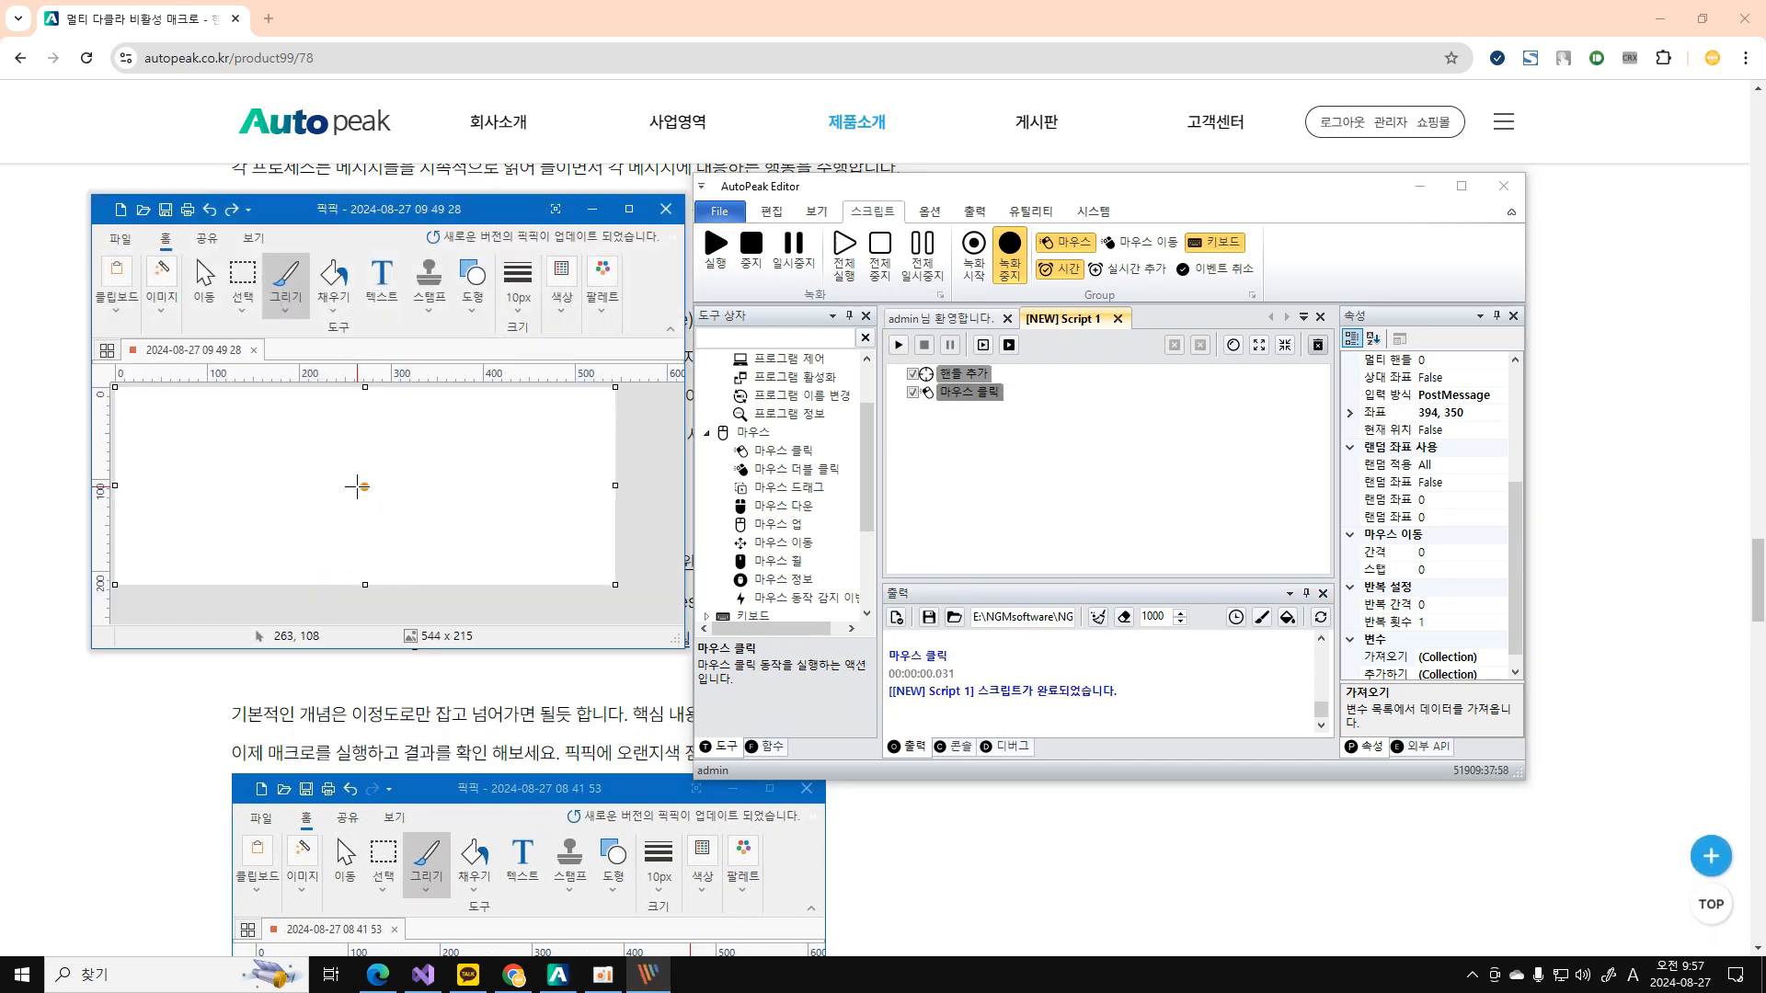
click(208, 210)
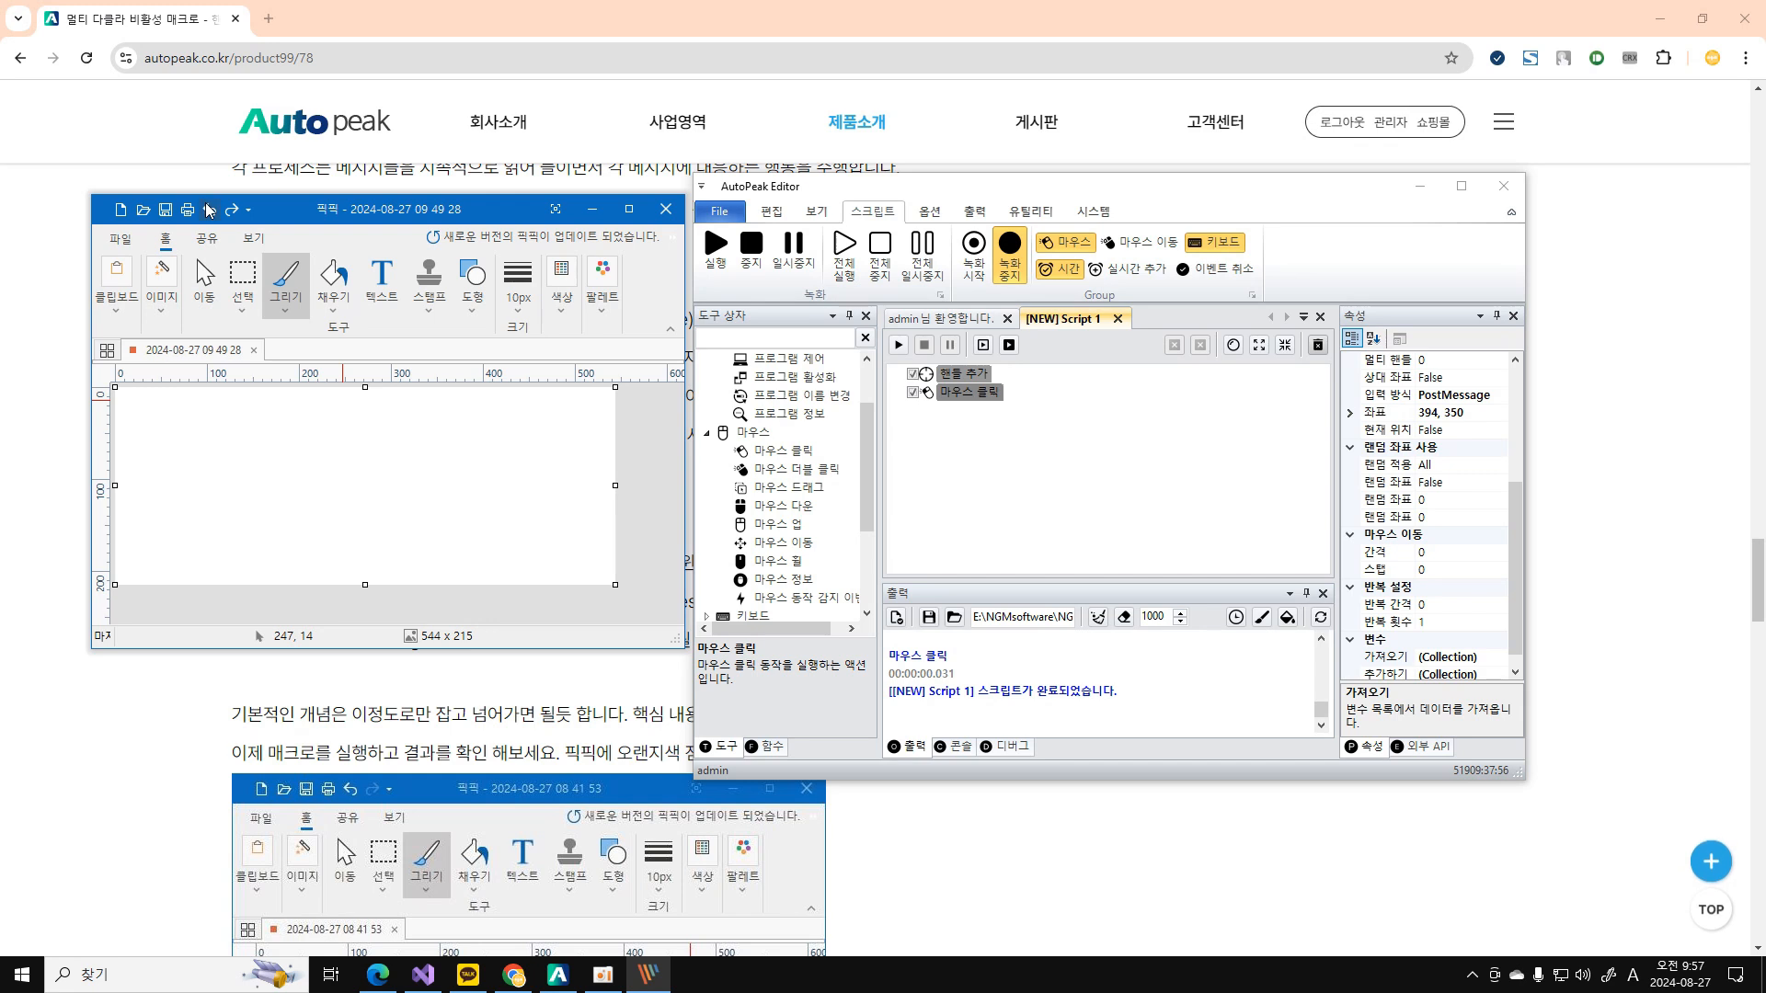
Close the PicPick window without saving the changes to the image.
click(1080, 521)
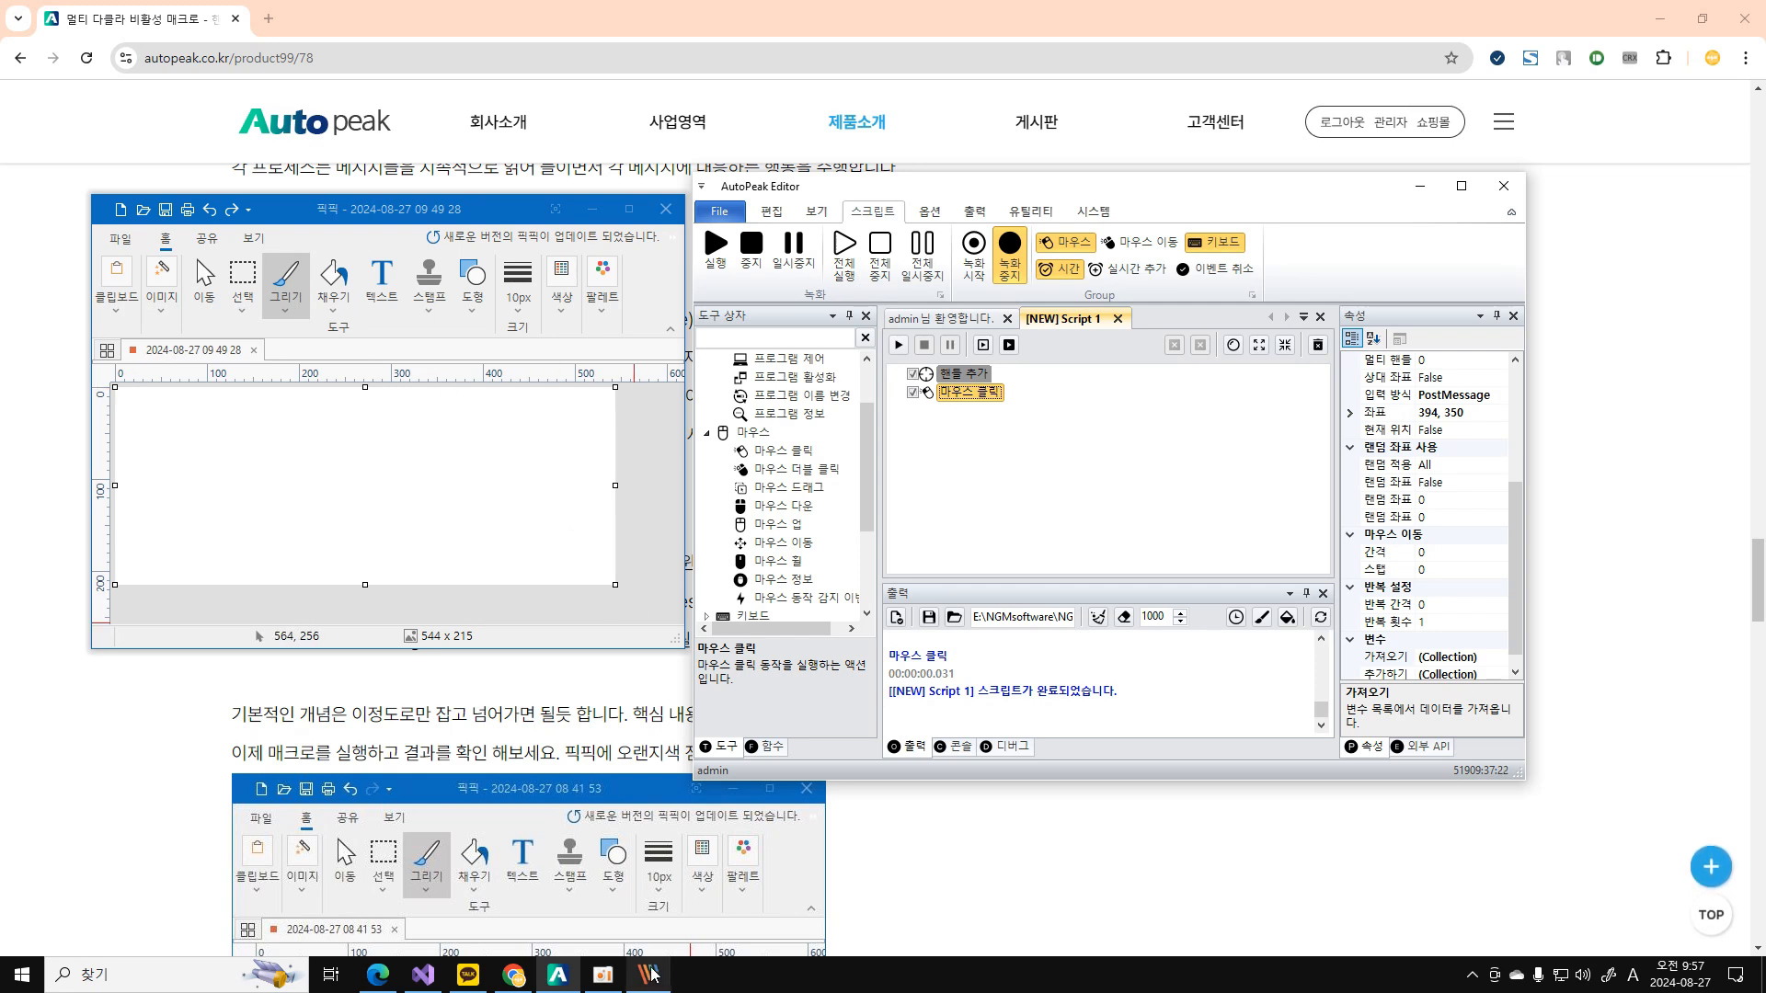
mouse_move(650, 973)
mouse_move(652, 896)
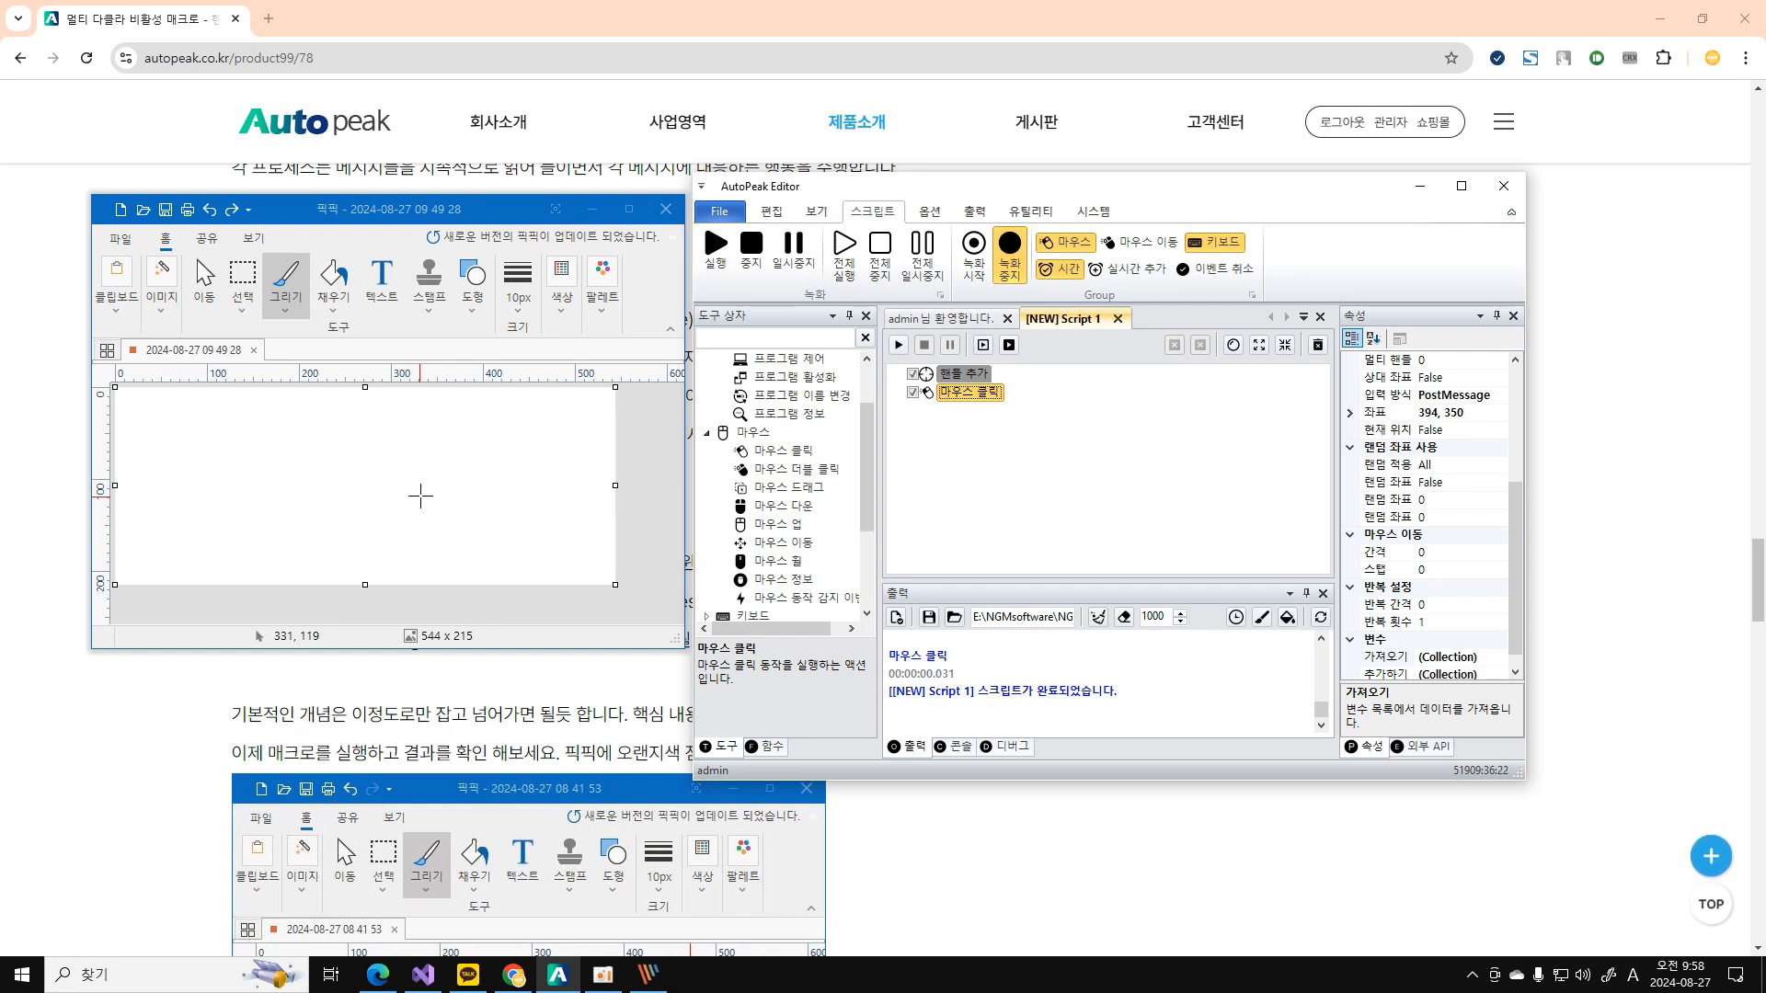
click(675, 211)
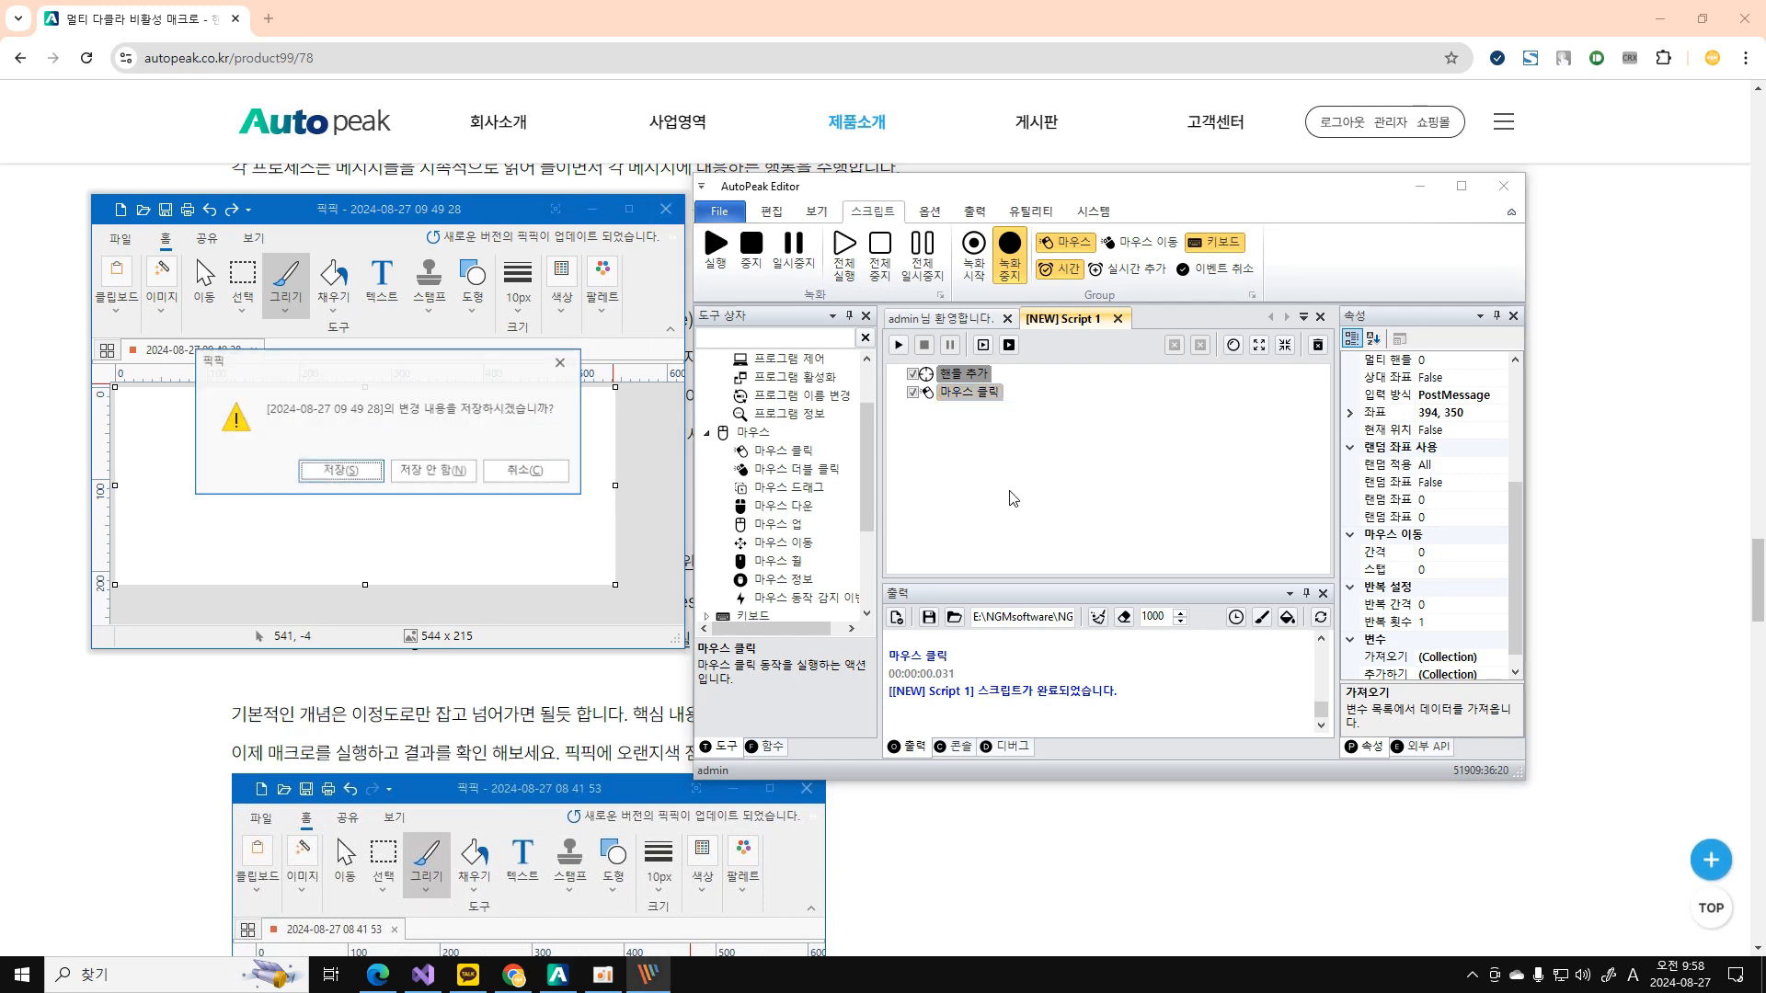
click(457, 478)
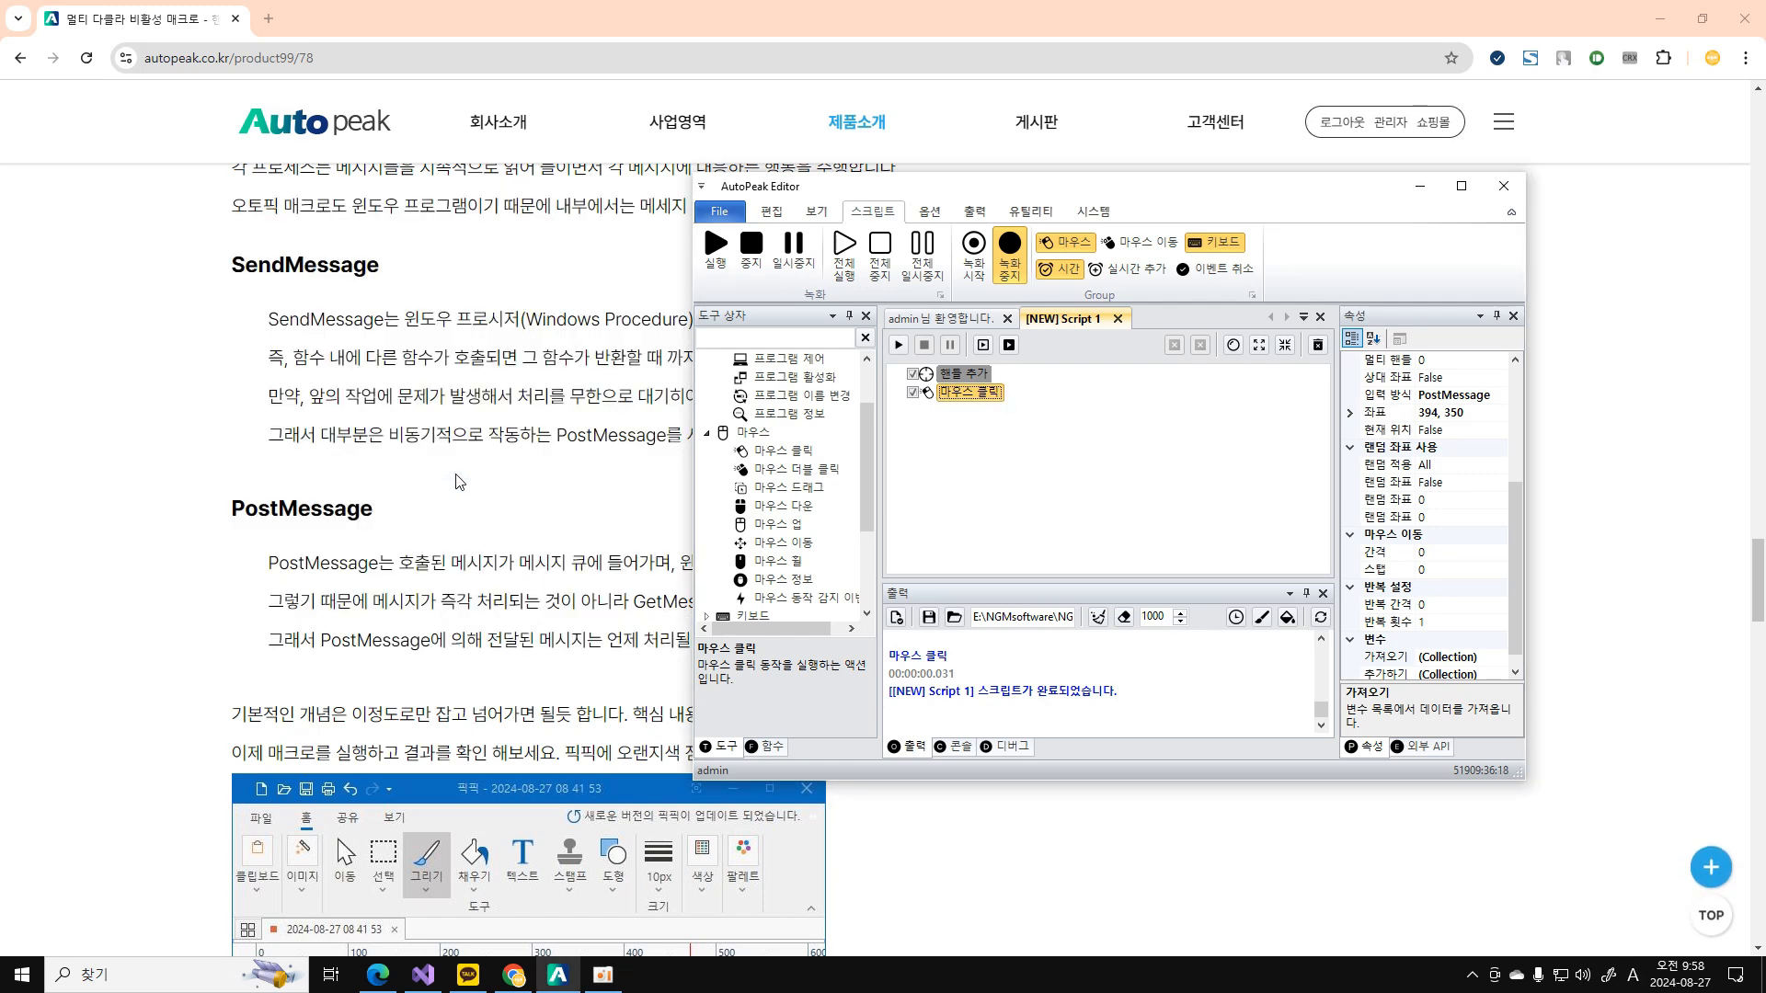
click(22, 974)
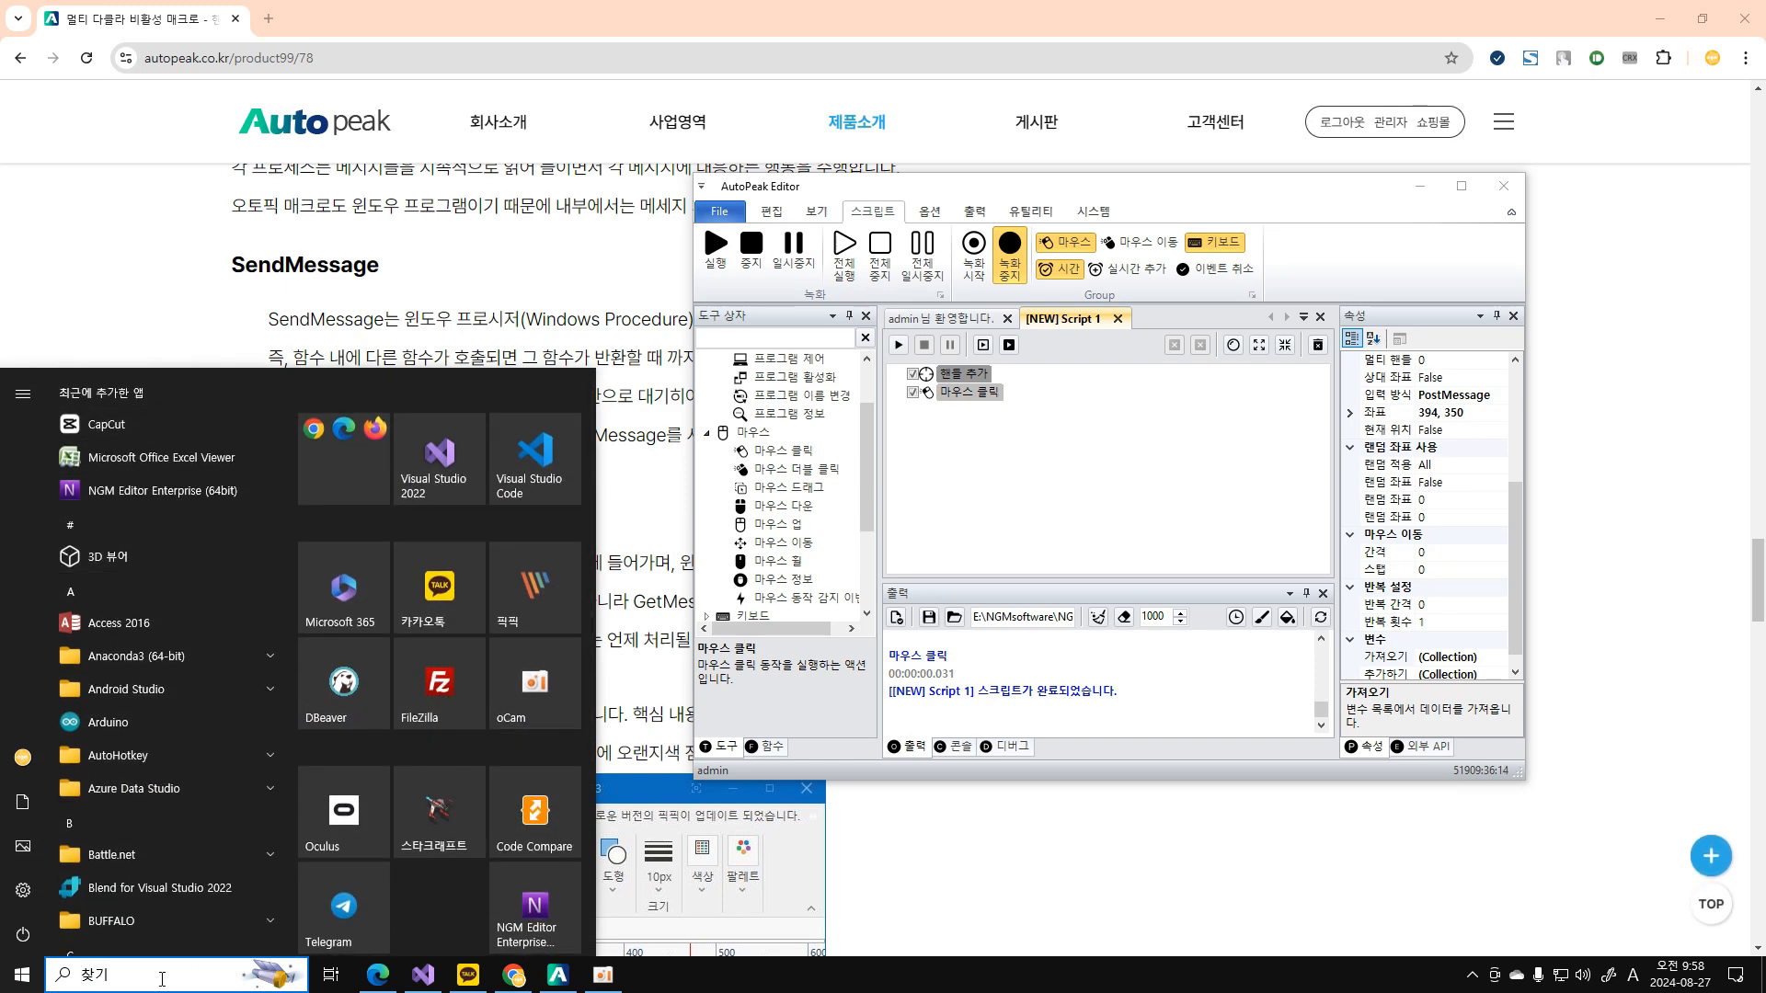
click(664, 494)
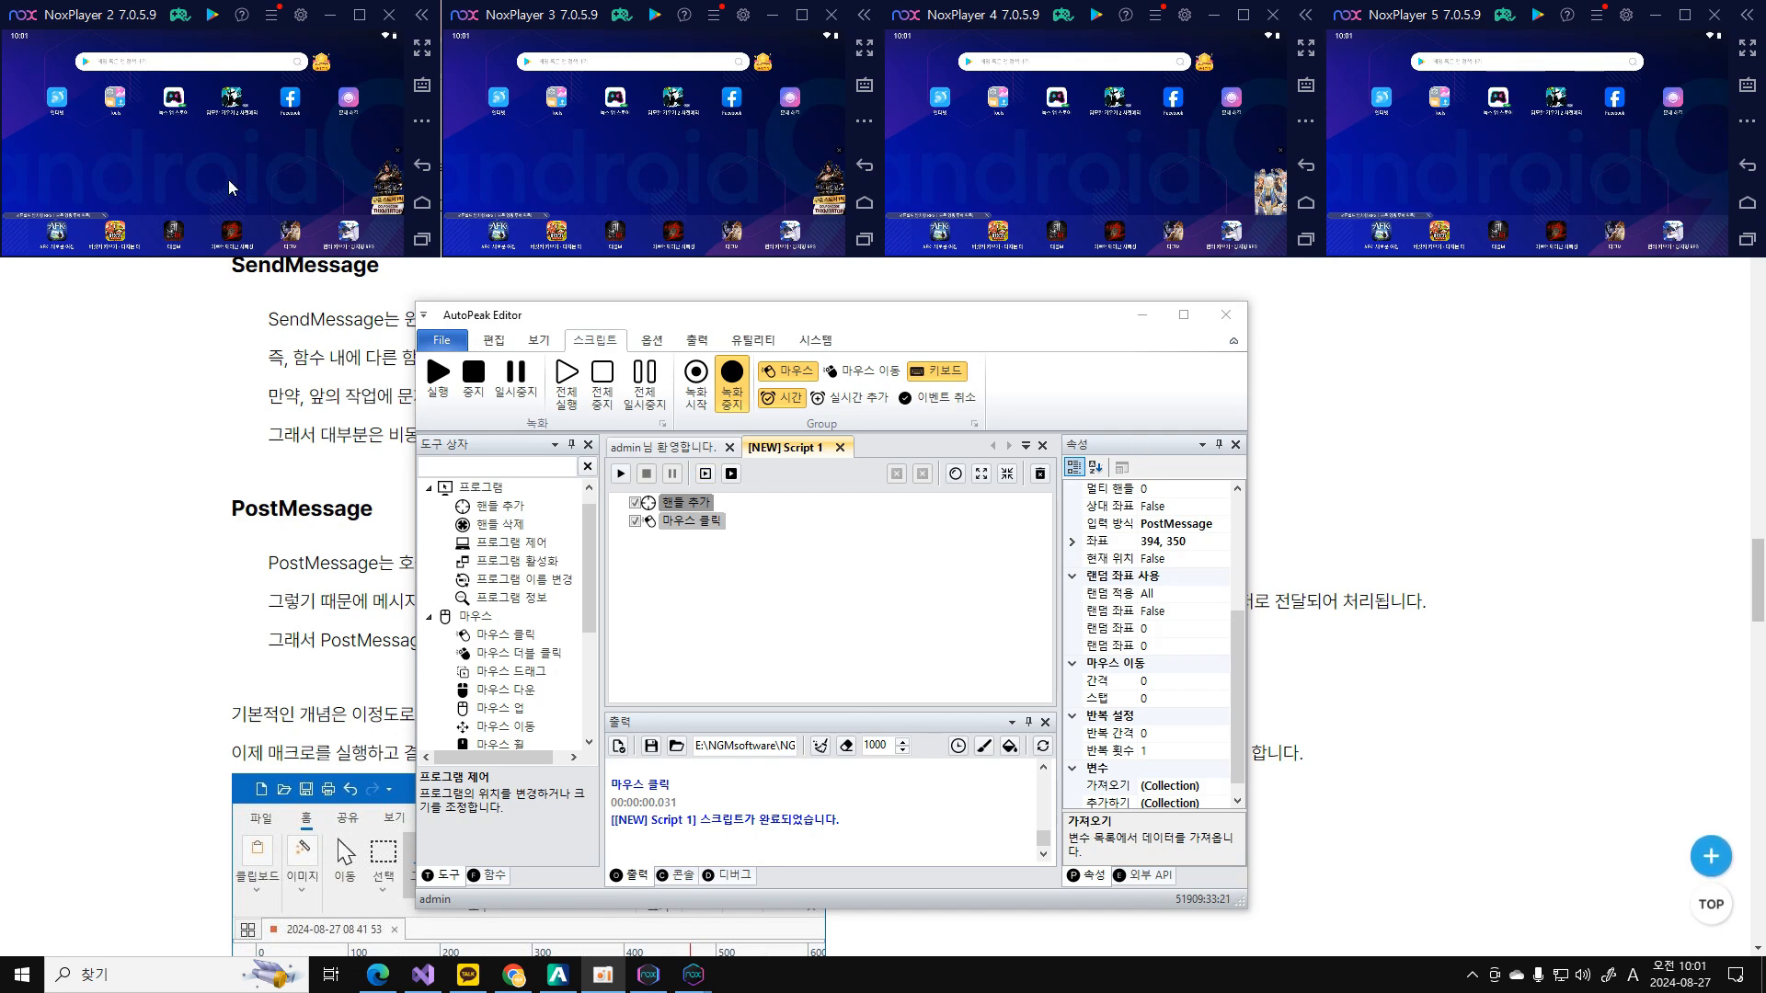
Examine the multi-NoxPlayer inactive click example further down the AutoPeak tutorial page in the browser.
click(327, 505)
scroll(598, 471, down, 15)
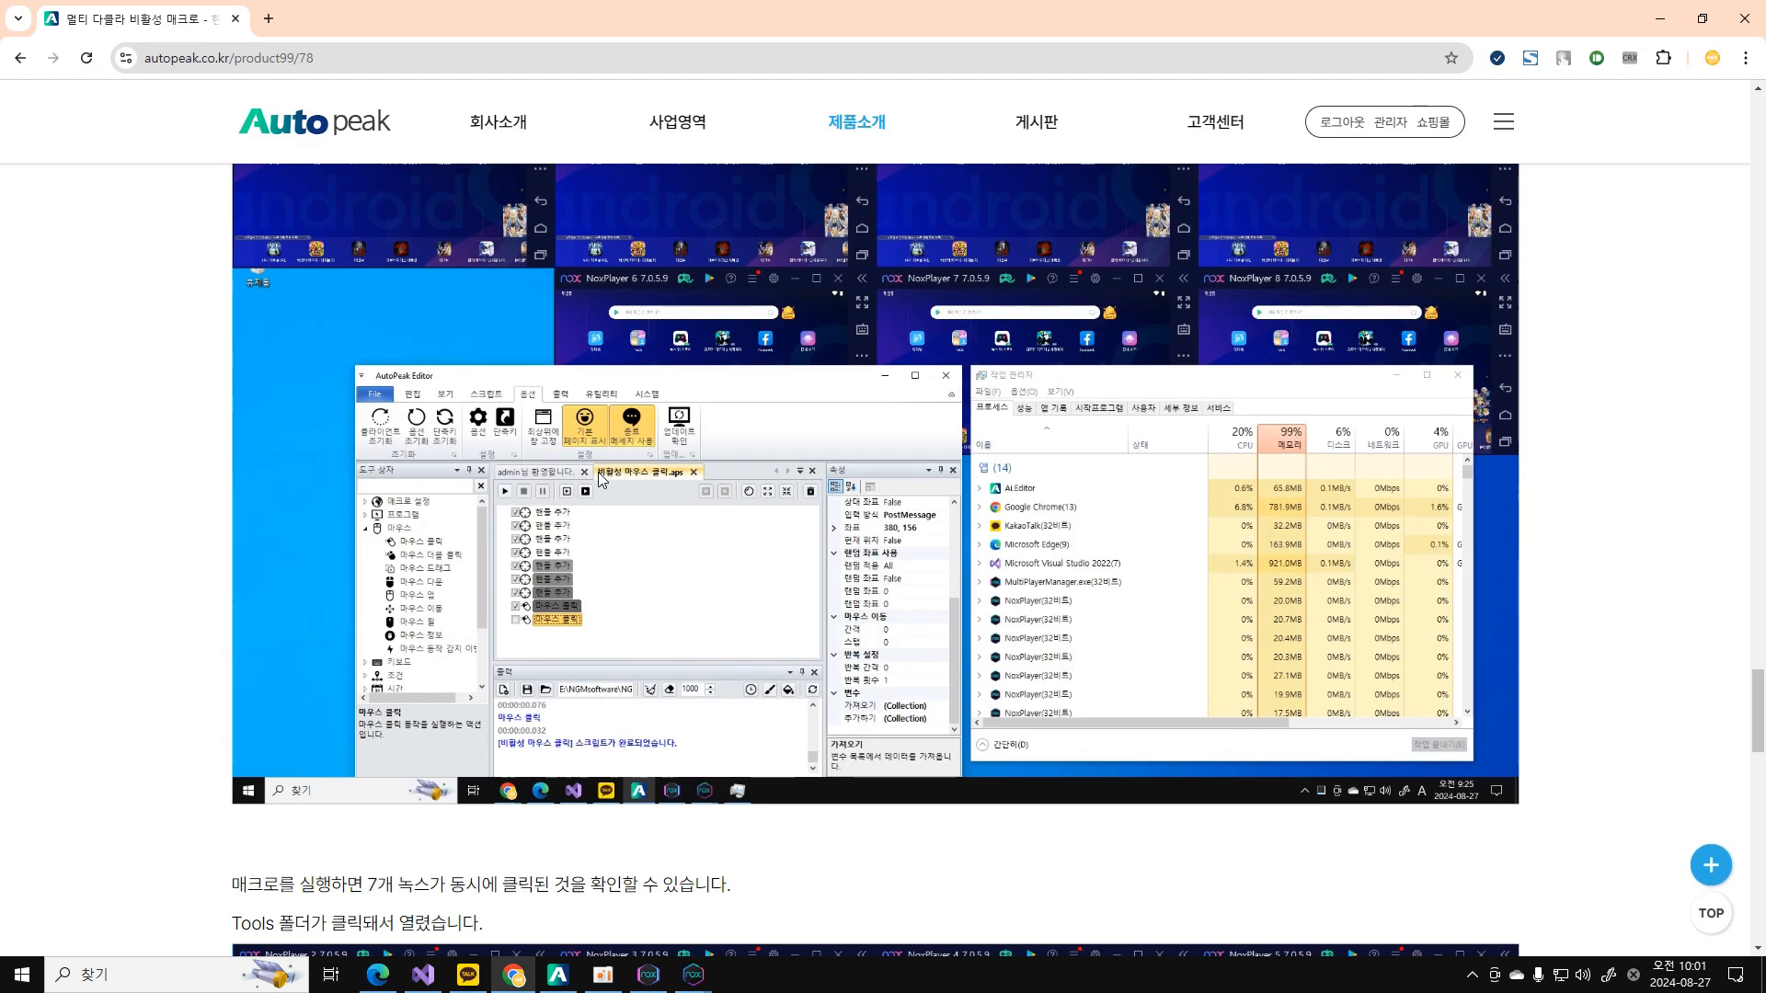
scroll(598, 472, up, 2)
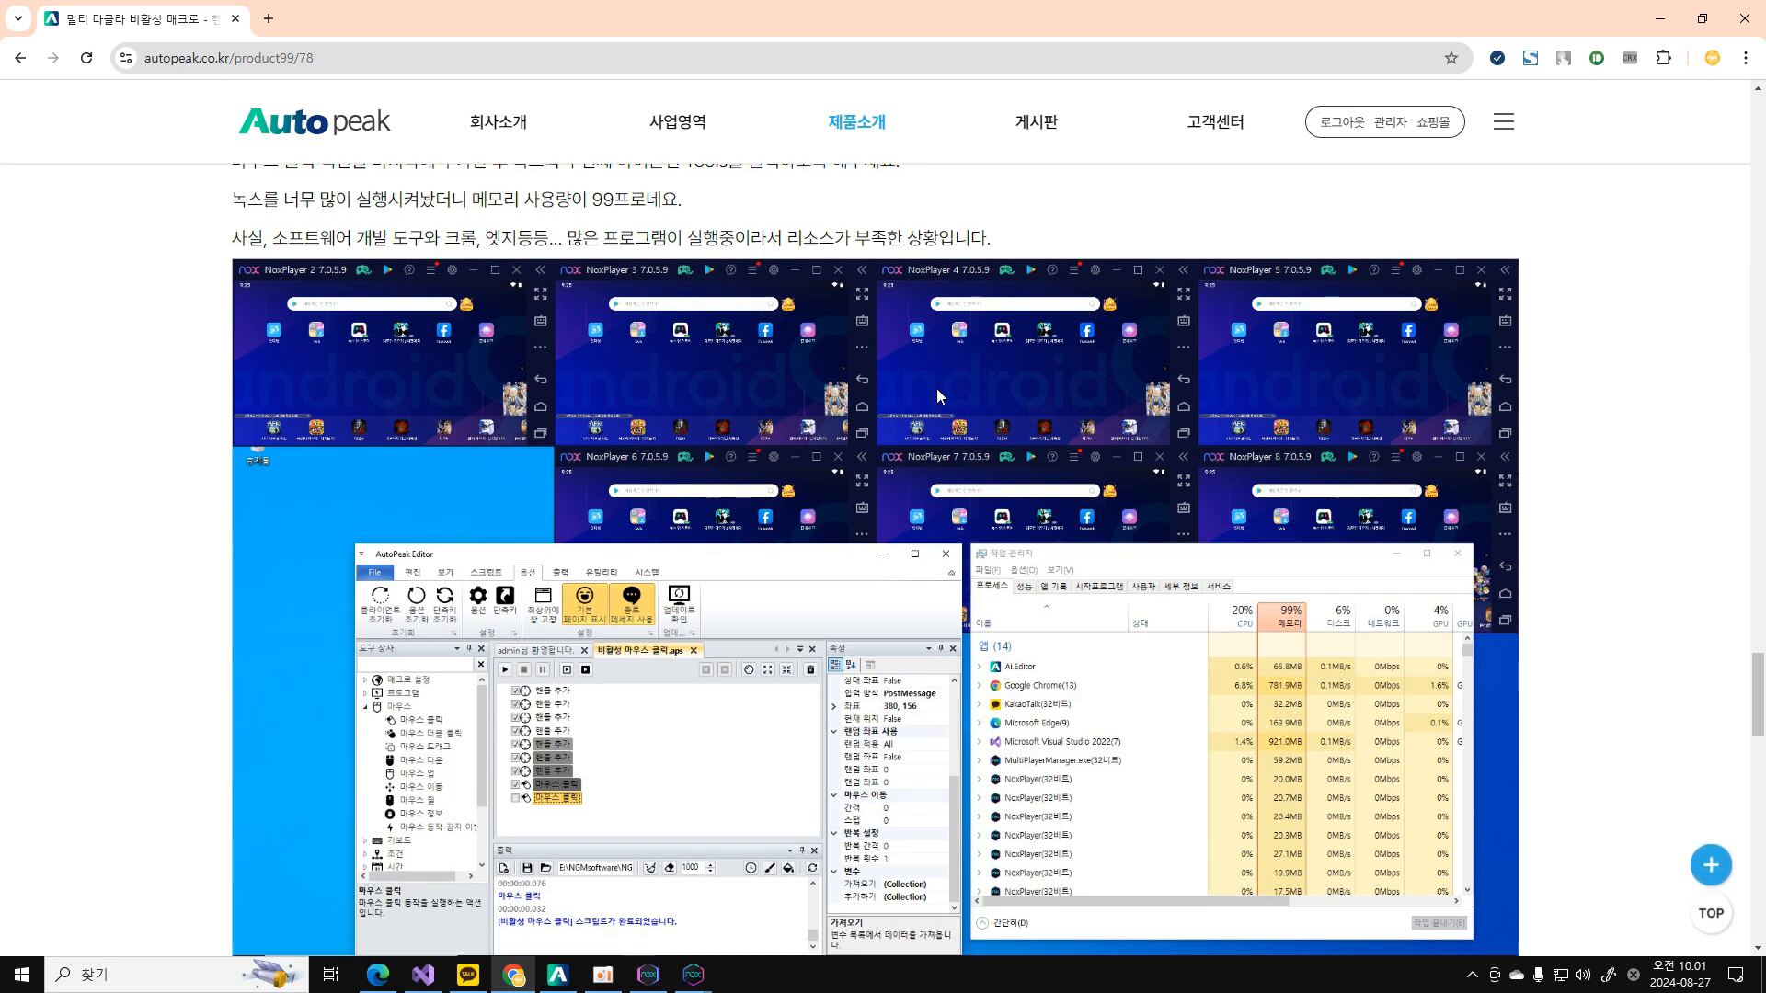
scroll(936, 388, down, 1)
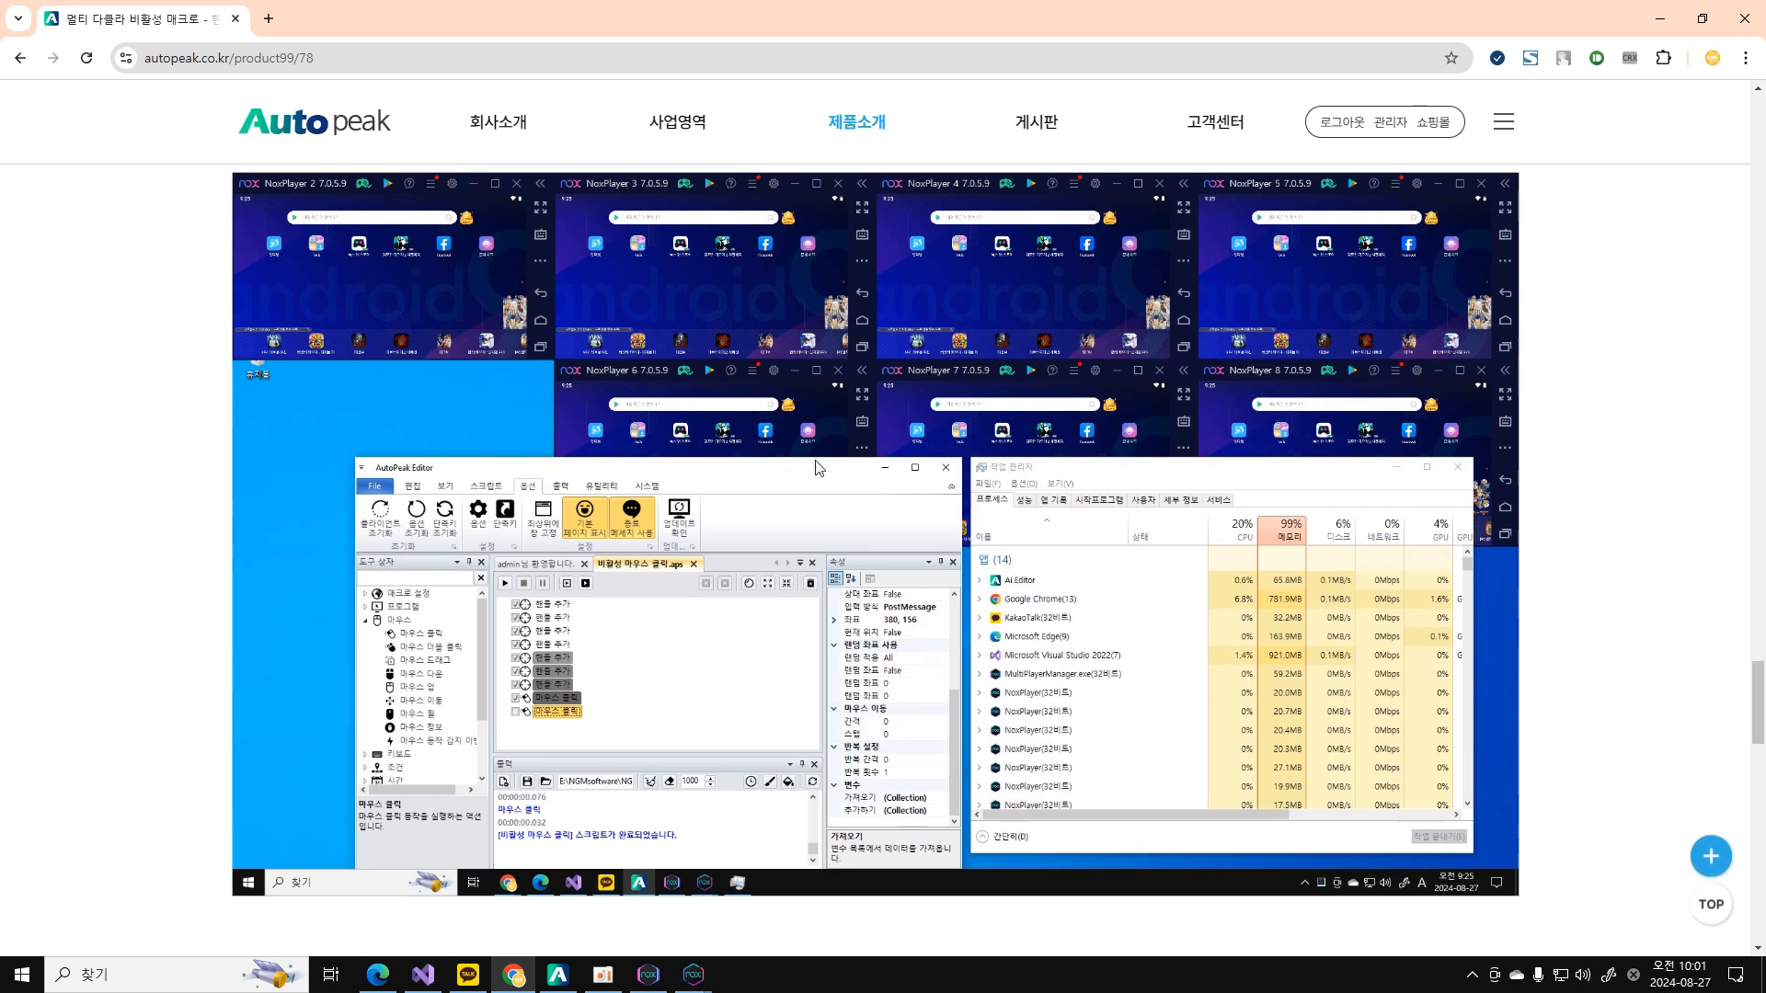
scroll(588, 432, down, 6)
scroll(605, 451, down, 5)
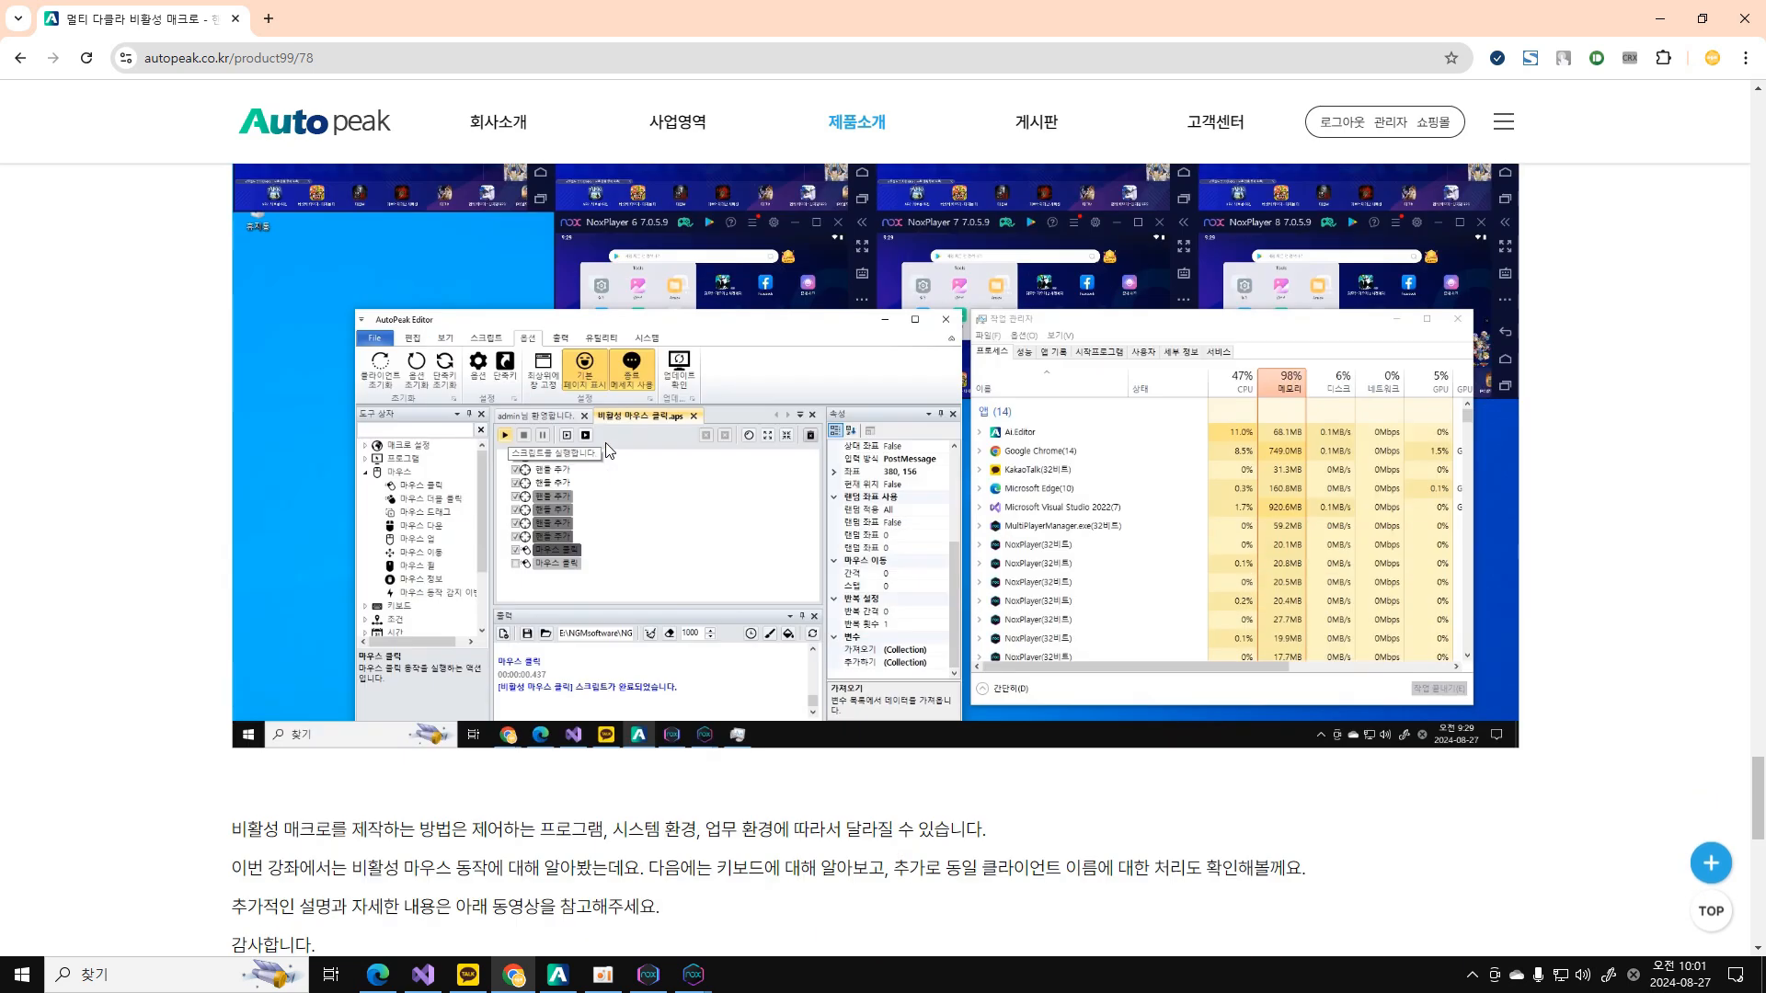
Minimize the browser and bring the AutoPeak Editor window to the front beneath the NoxPlayer windows.
click(1659, 18)
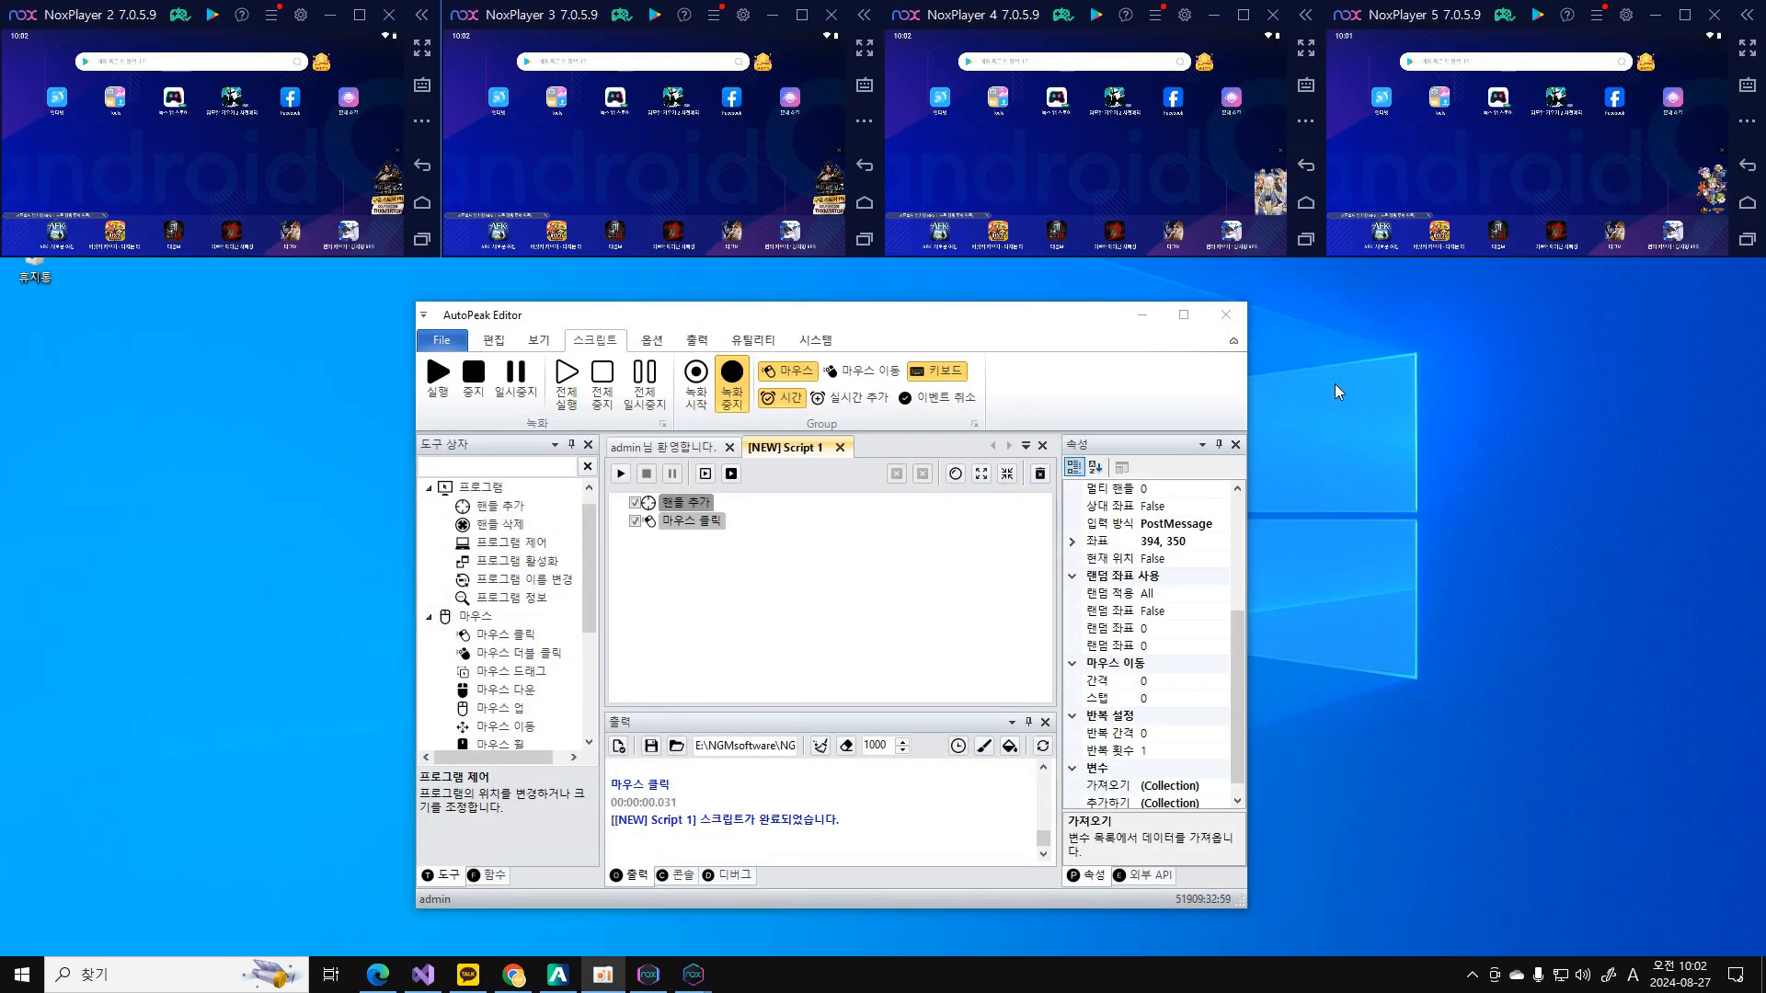
click(916, 325)
drag(915, 325, 928, 319)
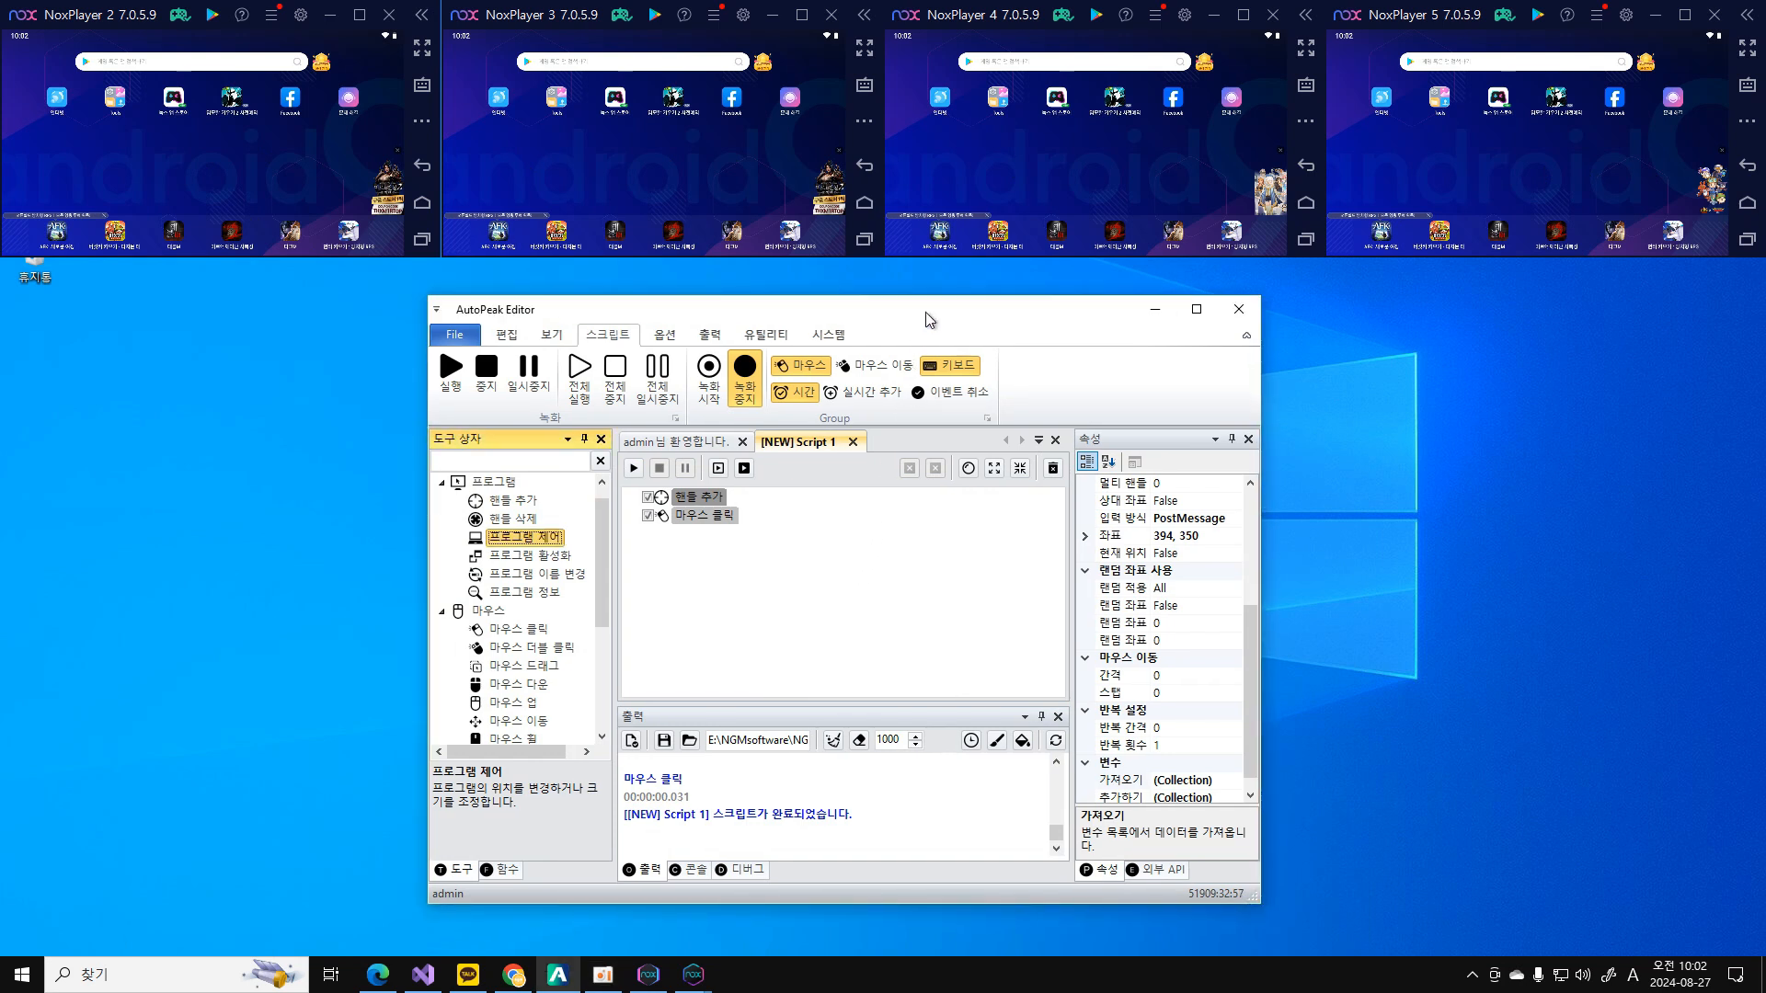
click(813, 607)
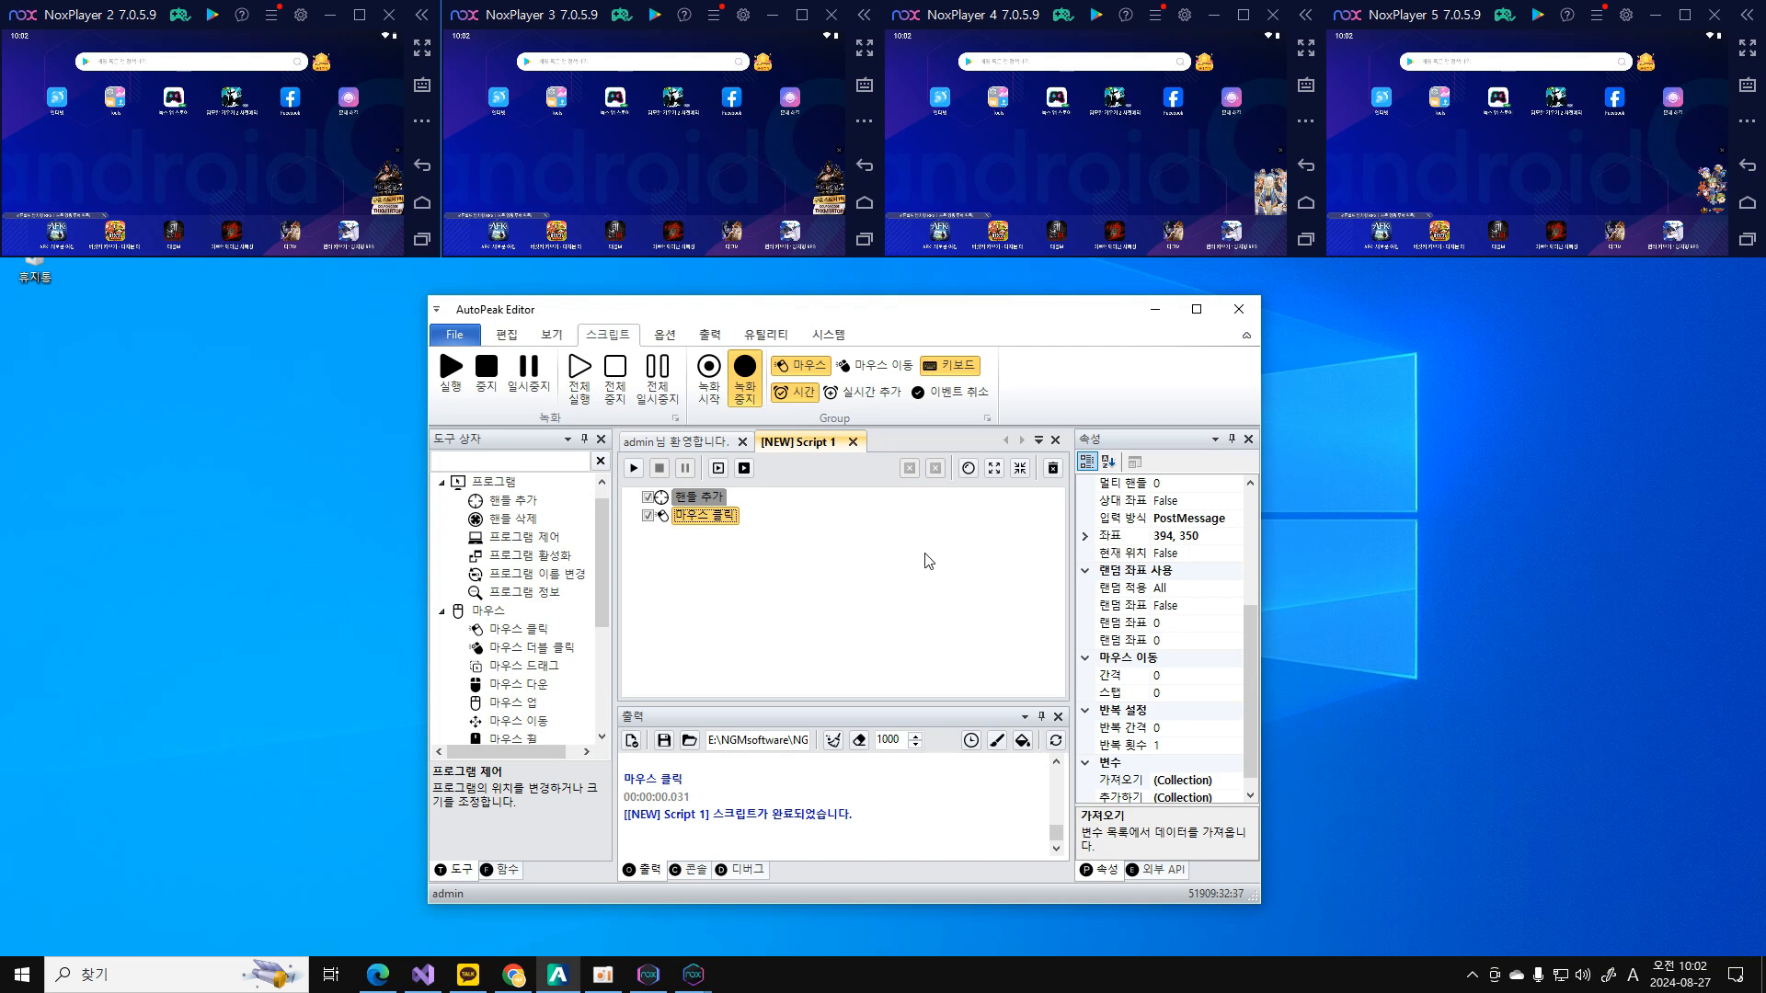
Duplicate the 핸들 추가 action three times above the 마우스 클릭 action.
click(709, 503)
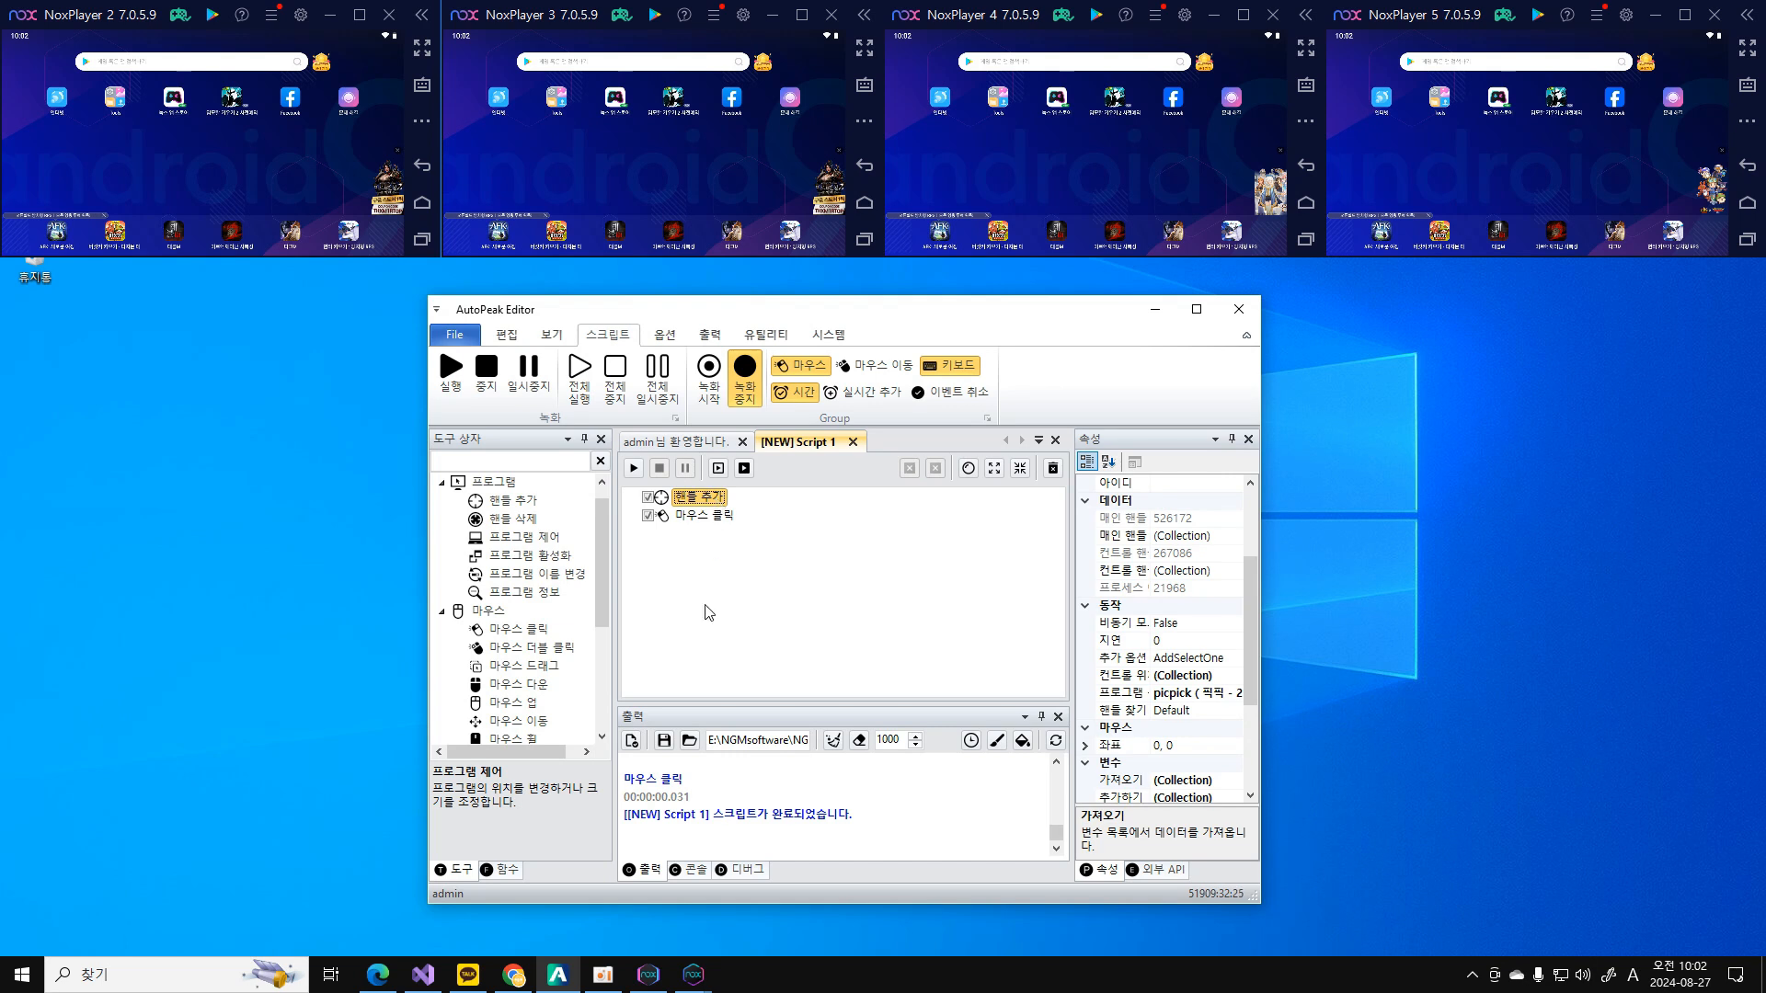
key(ctrl+v)
key(ctrl+v)
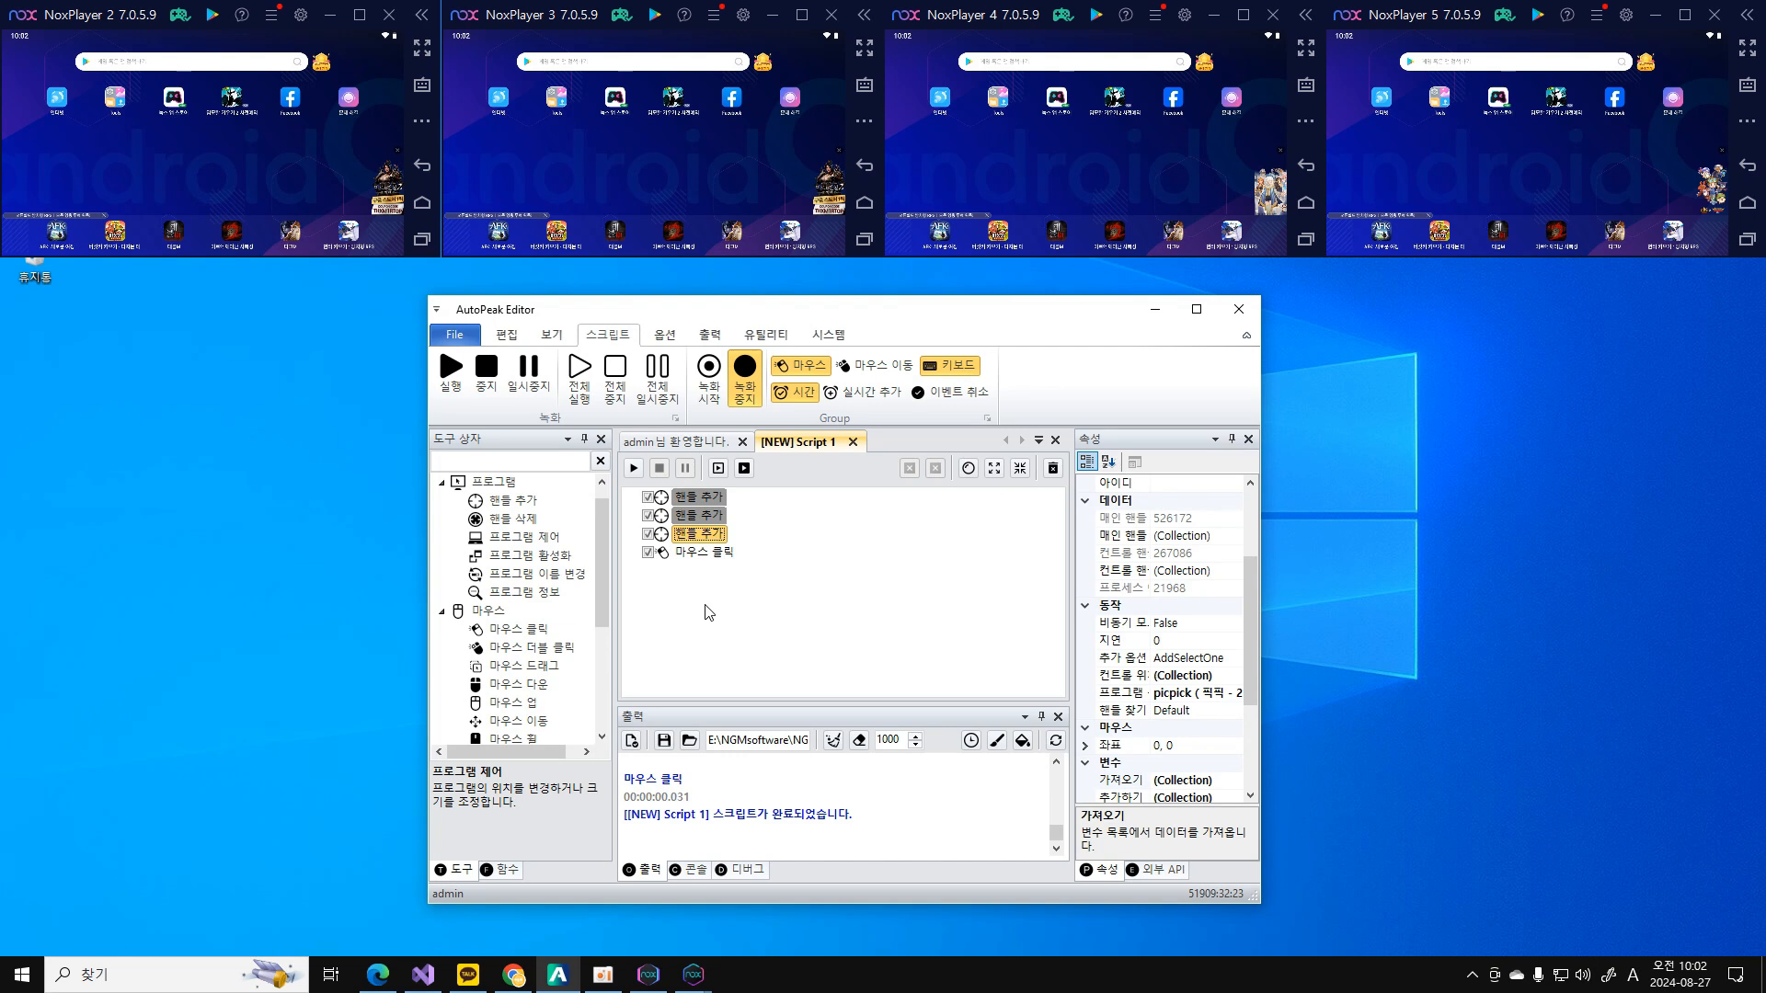
key(ctrl+v)
Set the first 핸들 추가 action's 프로그램 선택 property by picking the NoxPlayer 2 window's screen.
click(710, 499)
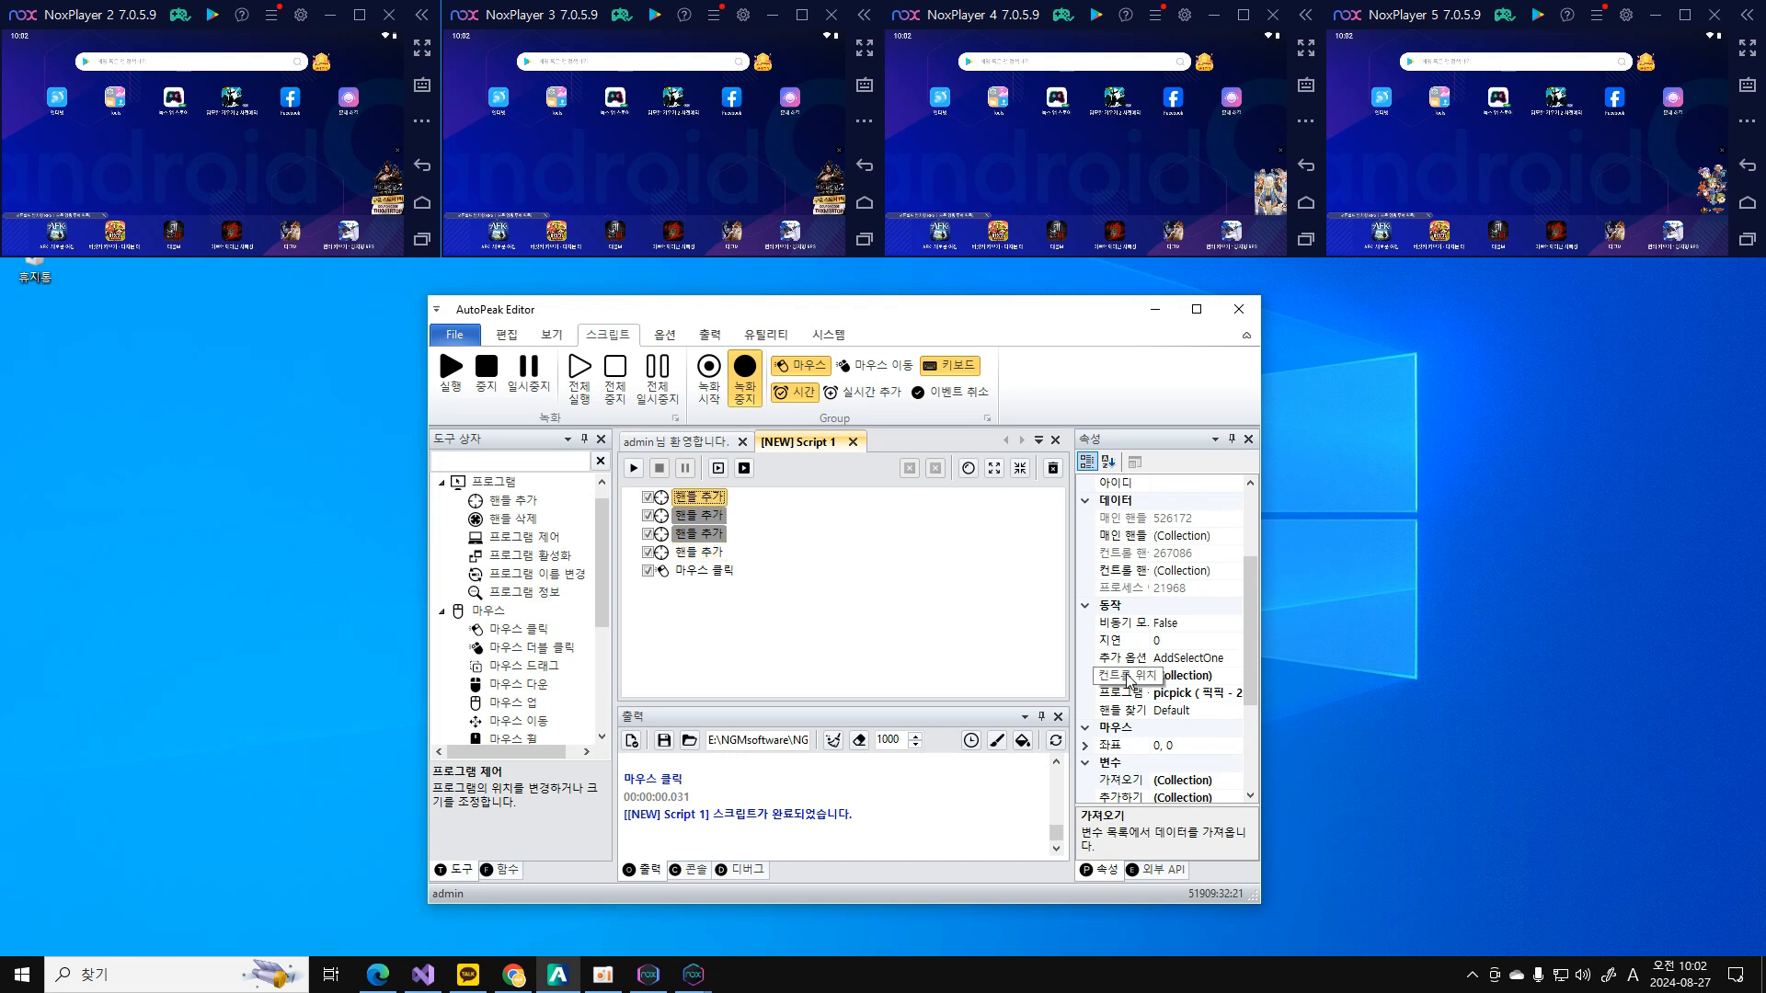
click(1124, 693)
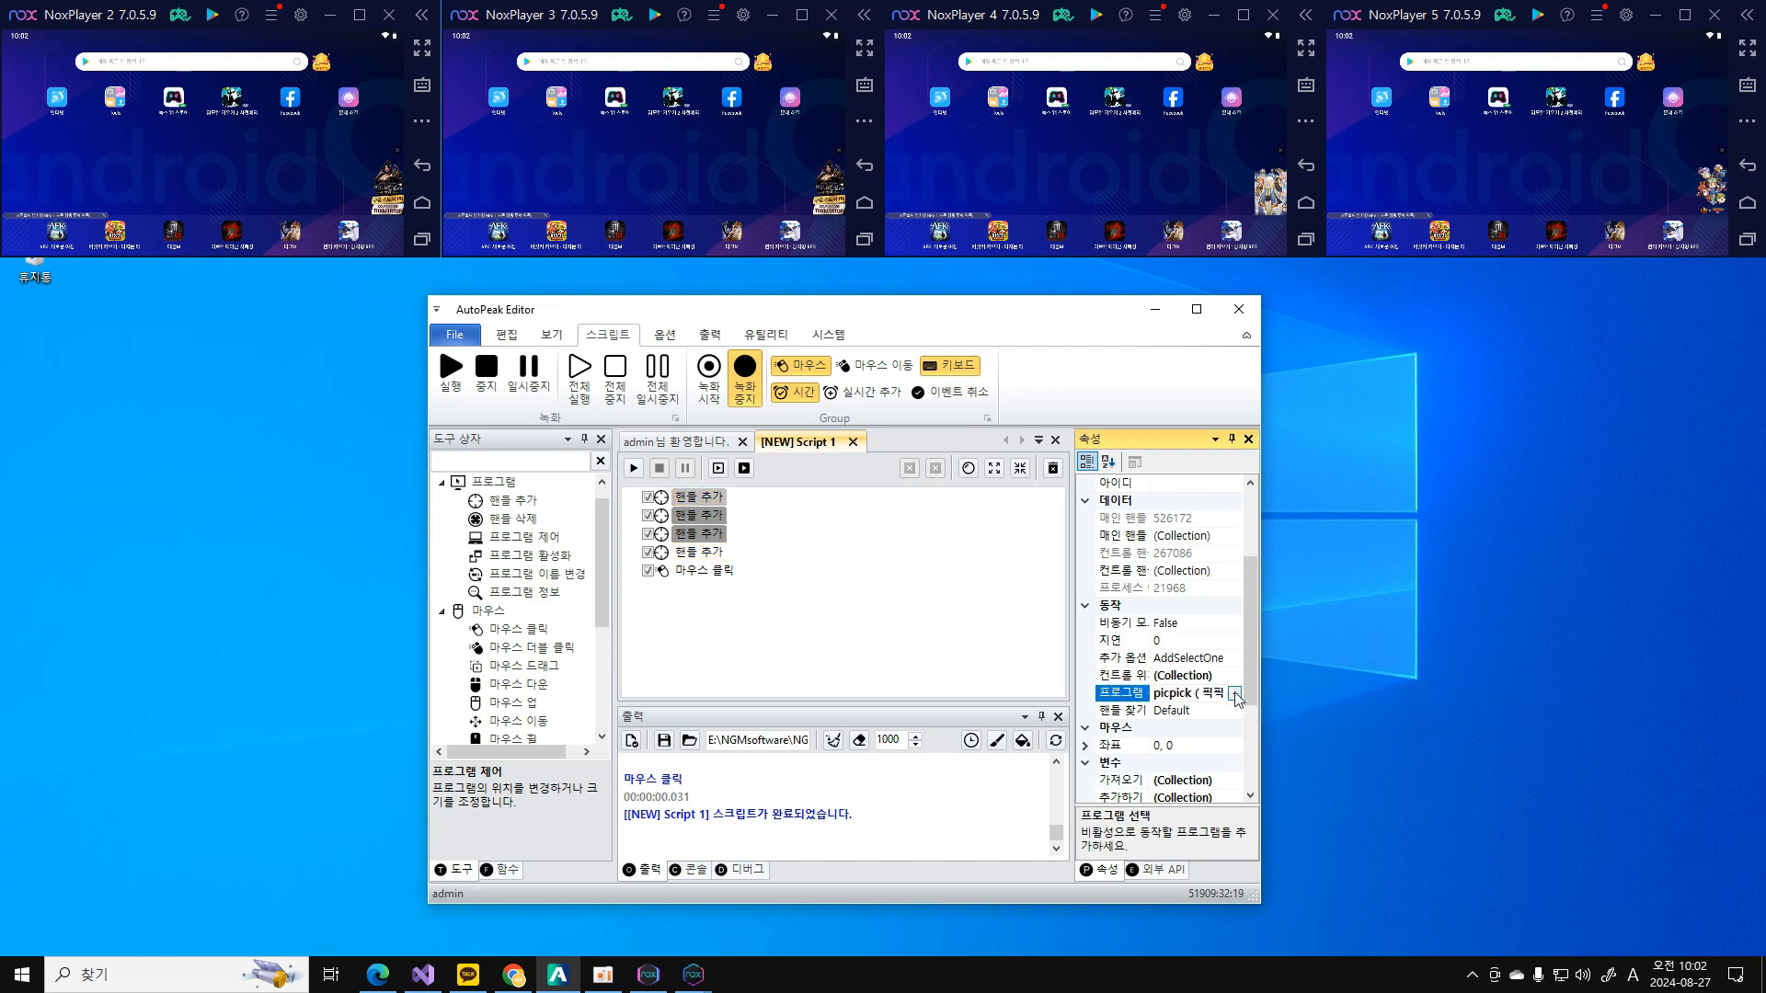
click(142, 180)
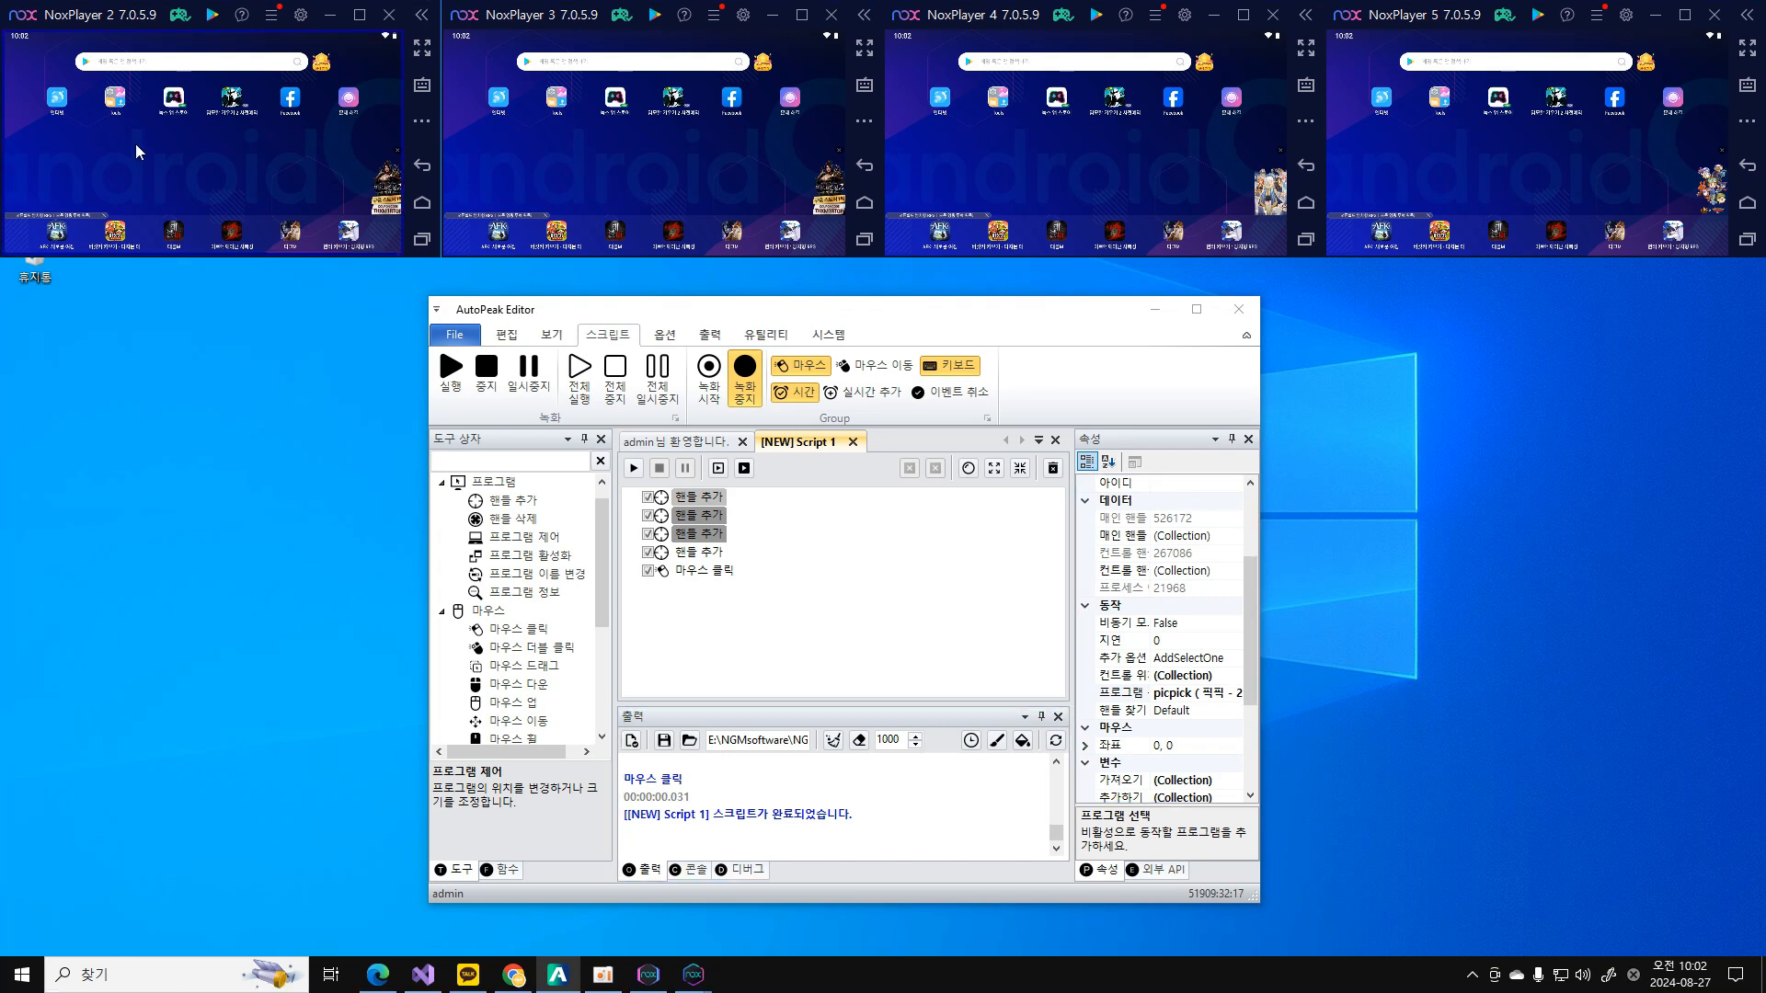
Set the 프로그램 선택 property of the second and third 핸들 추가 actions by picking the NoxPlayer 3 and NoxPlayer 4 screens respectively.
click(699, 515)
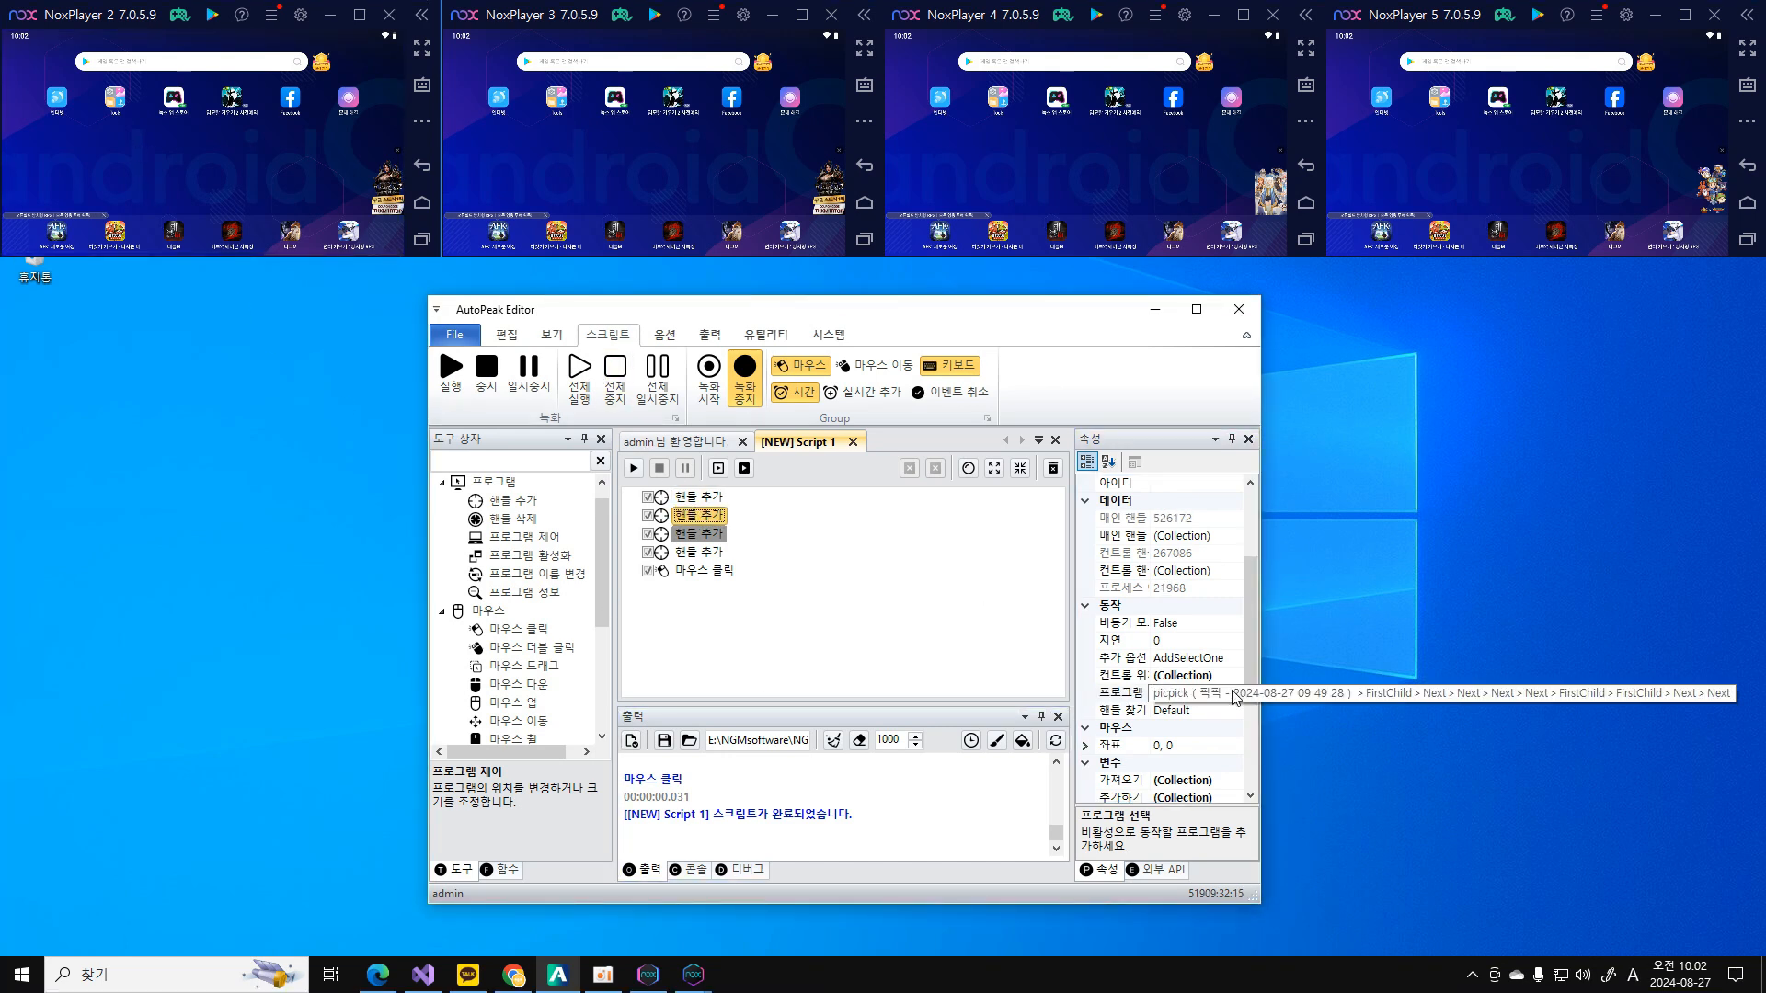
click(1234, 692)
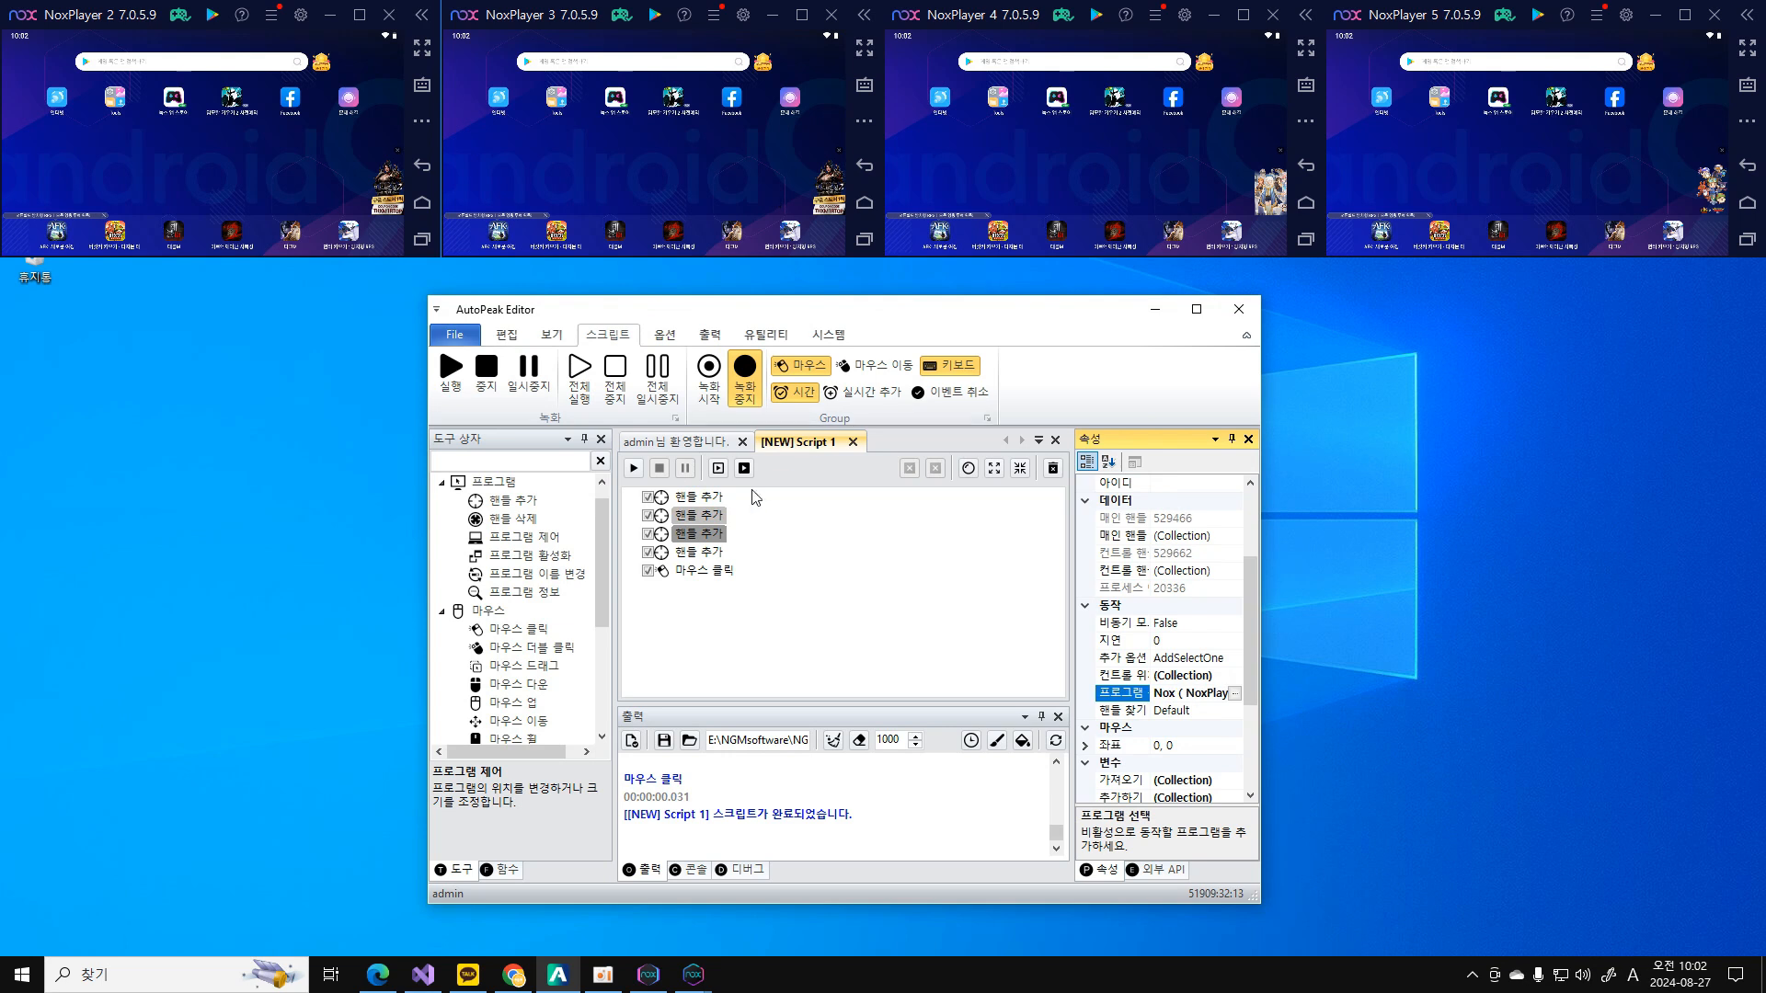
click(699, 533)
click(1200, 696)
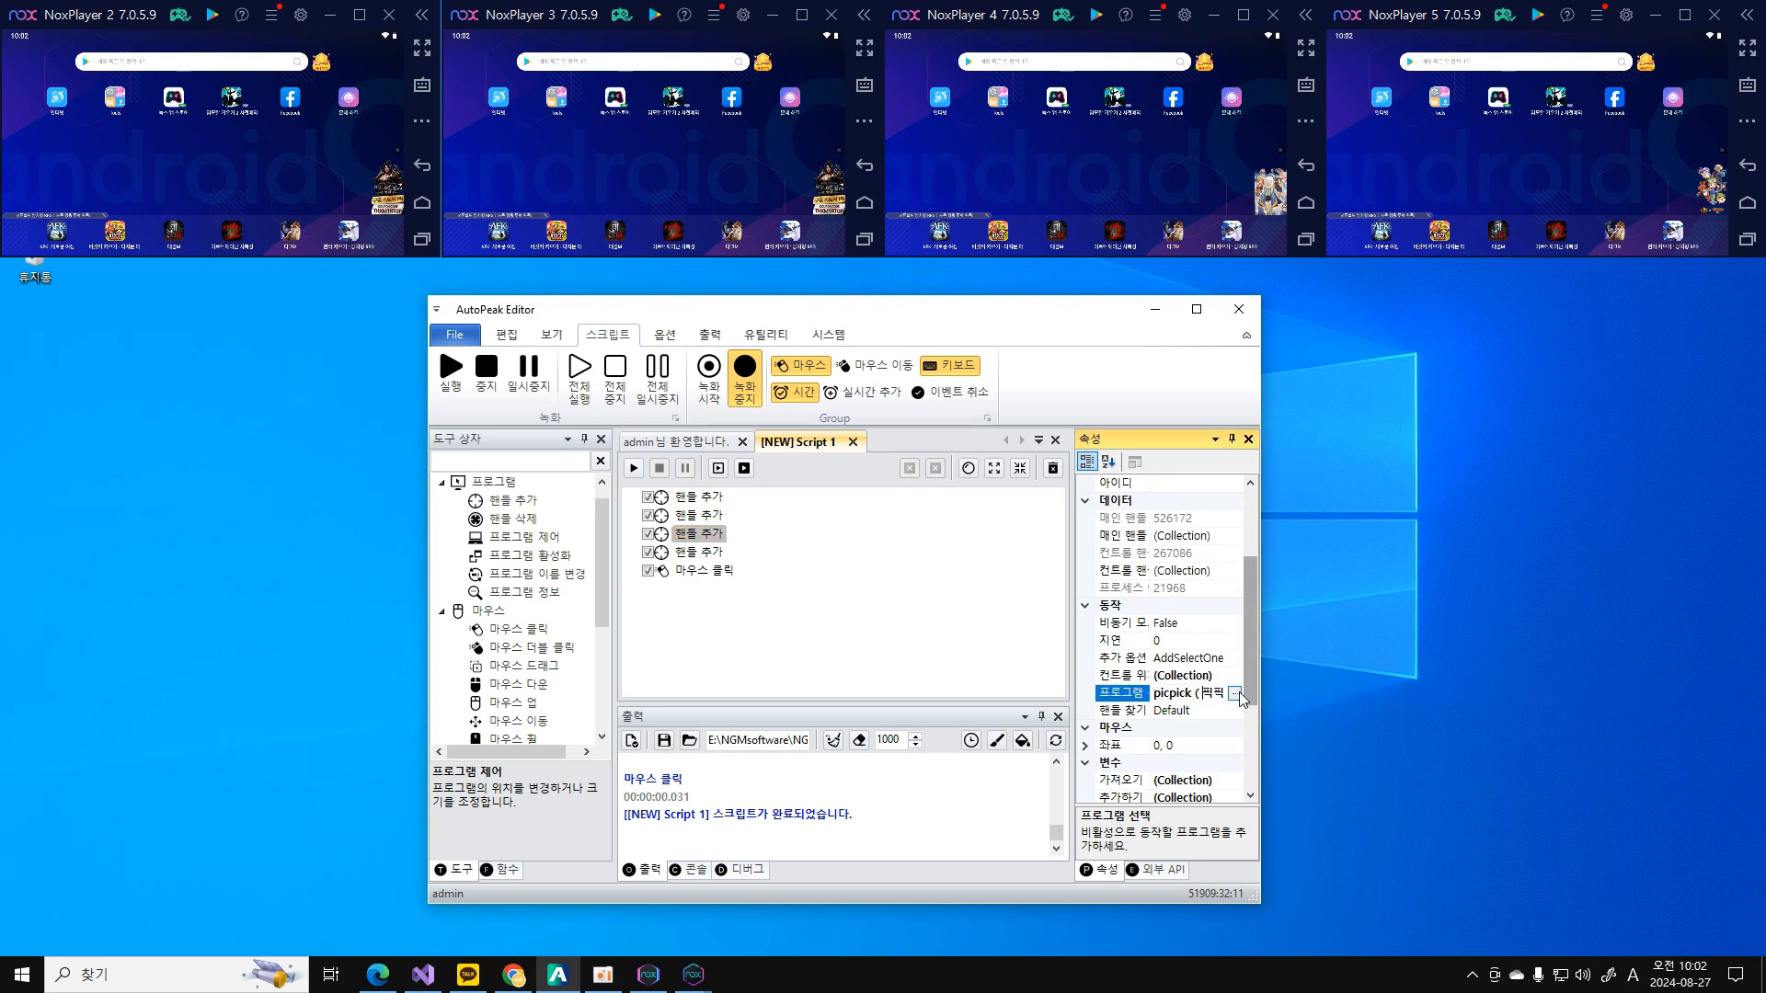
click(1234, 693)
click(1098, 149)
Set the fourth 핸들 추가 action's 프로그램 선택 property by picking the NoxPlayer 5 window's screen.
click(699, 551)
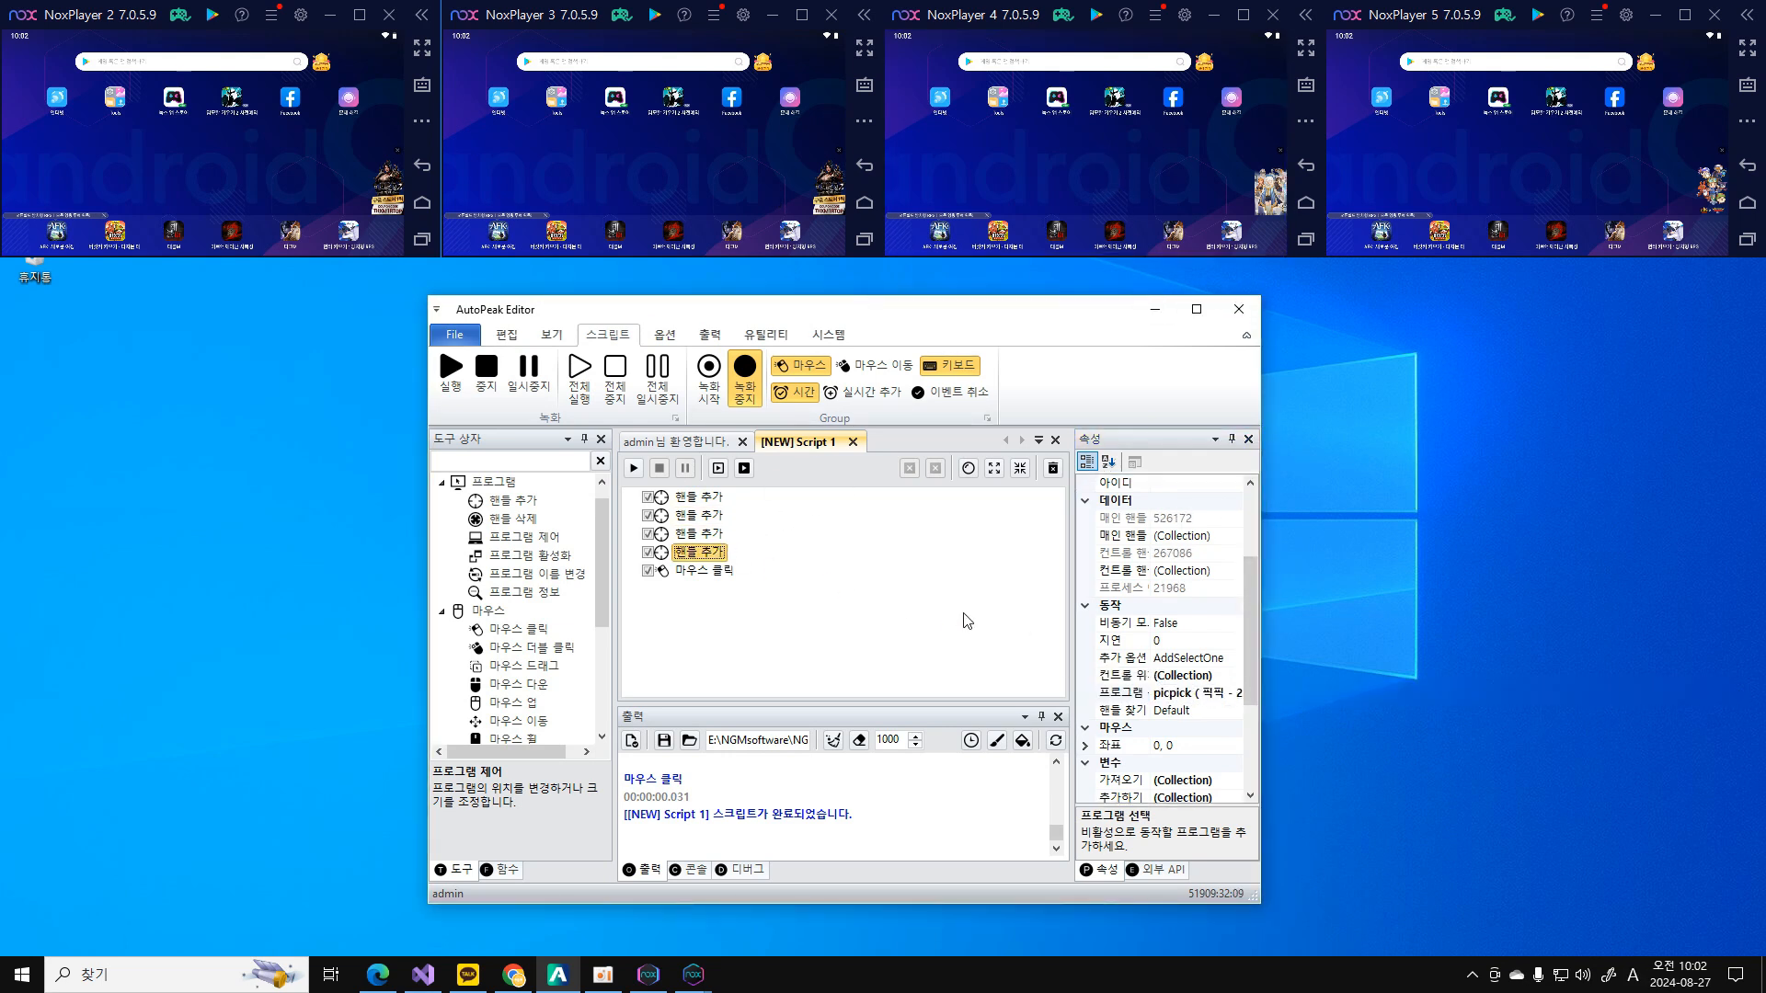
click(1200, 696)
click(1234, 693)
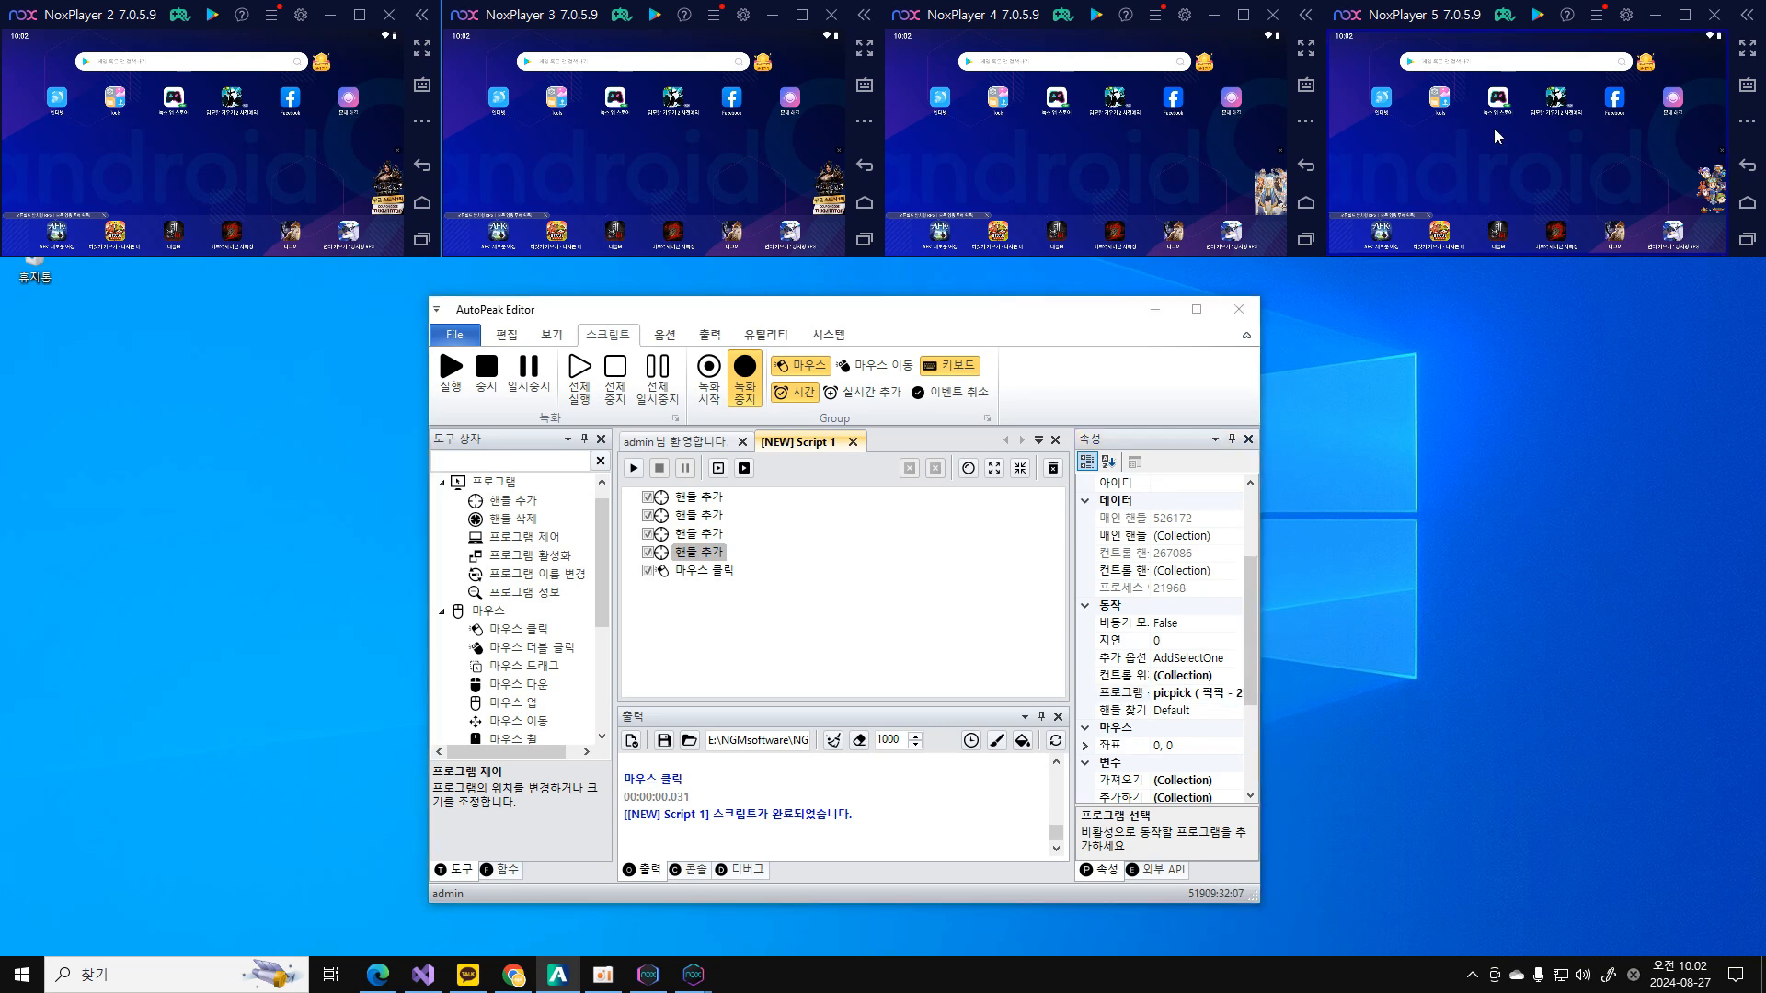
click(1494, 129)
Set the 마우스 클릭 action's 좌표 to 126, 105 by picking the Tools folder icon in the NoxPlayer 2 window.
click(704, 571)
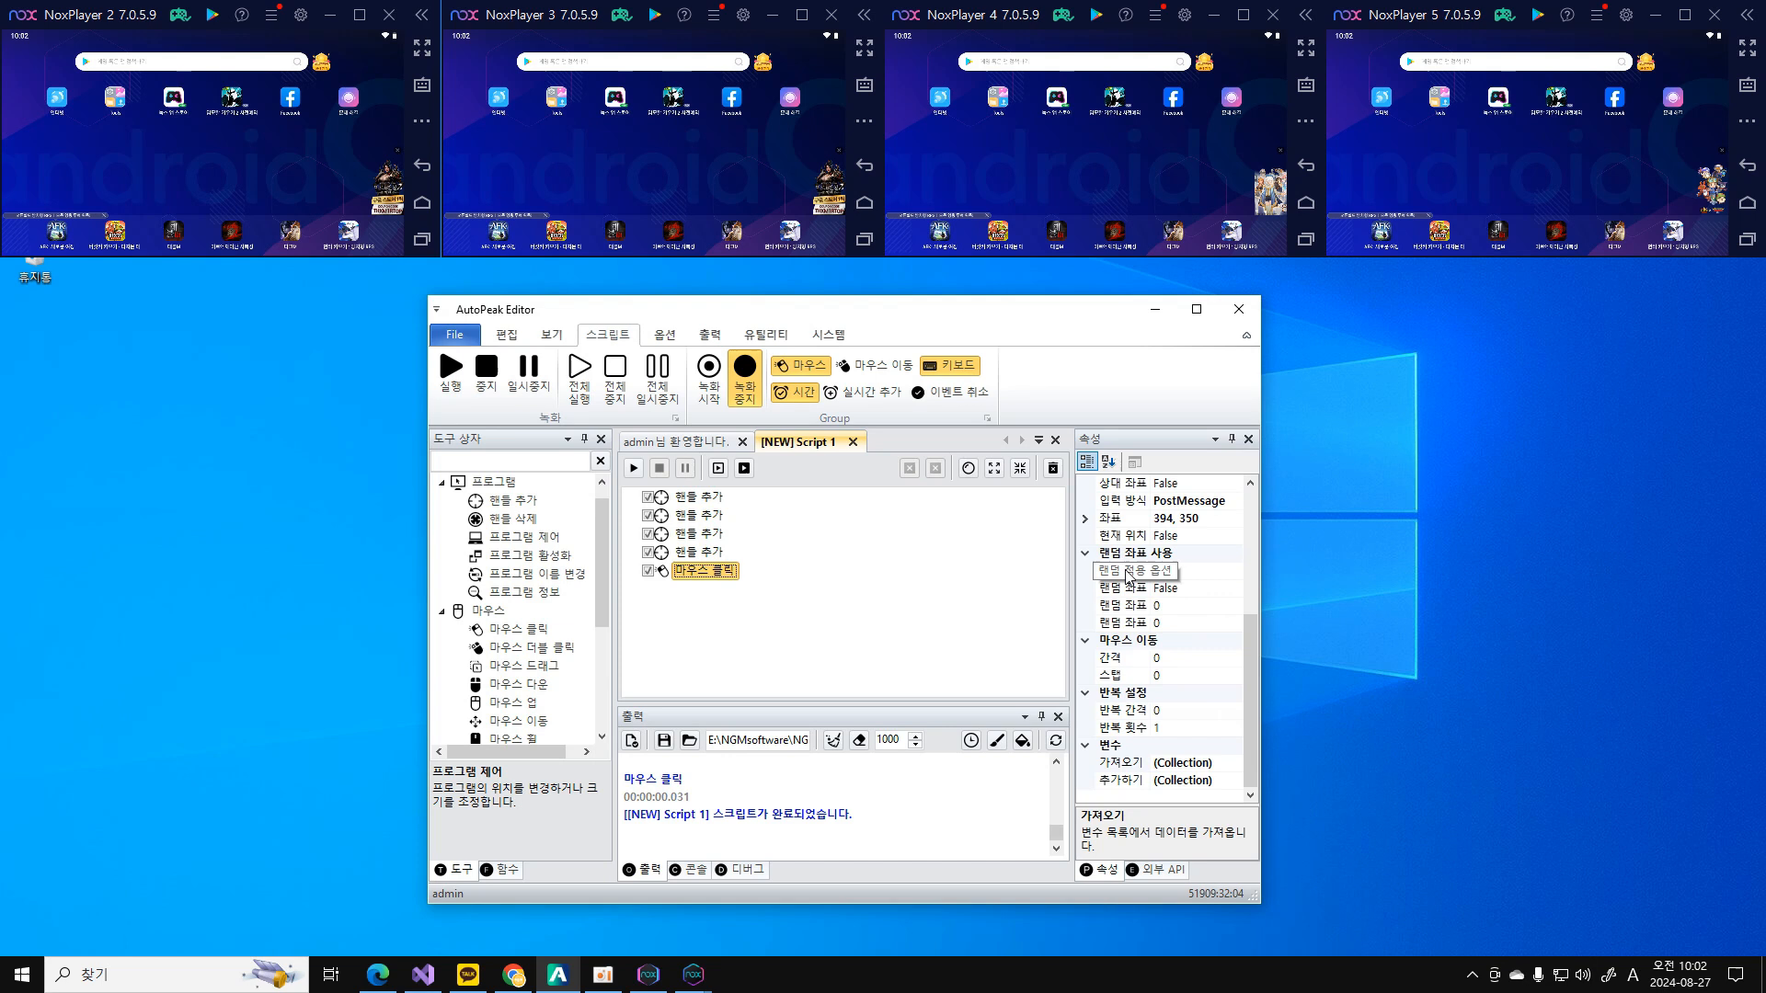
click(1119, 520)
click(1233, 519)
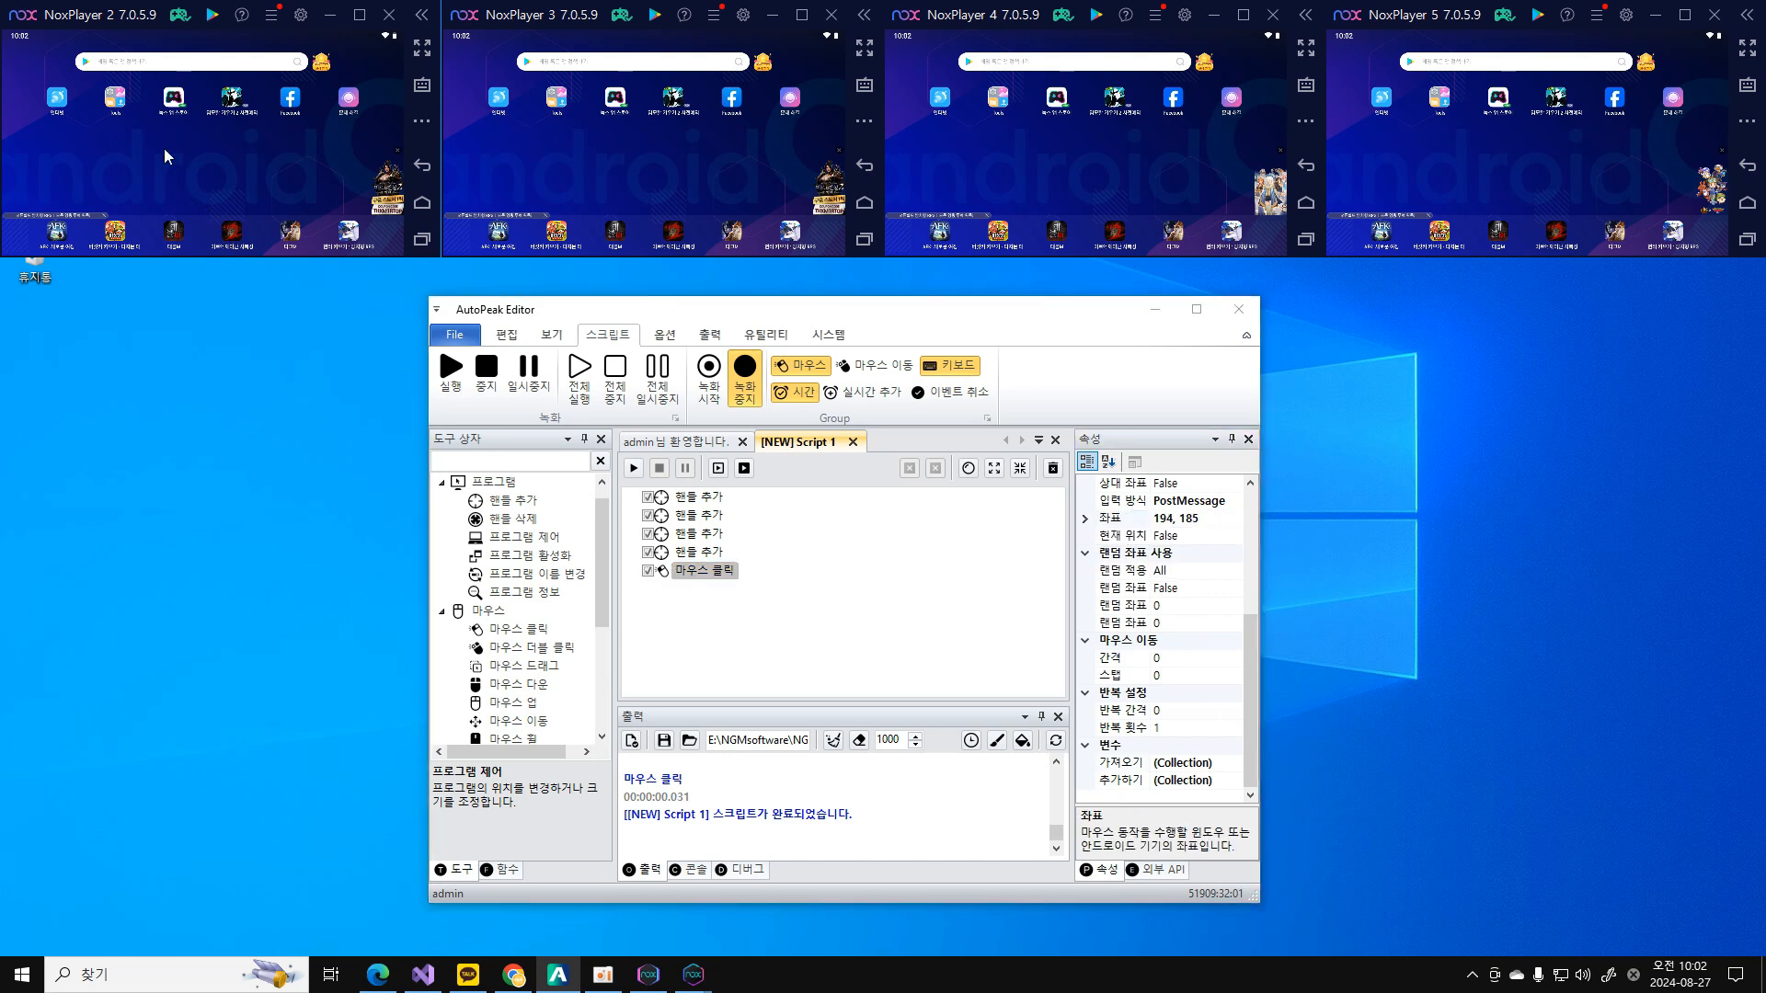
click(117, 103)
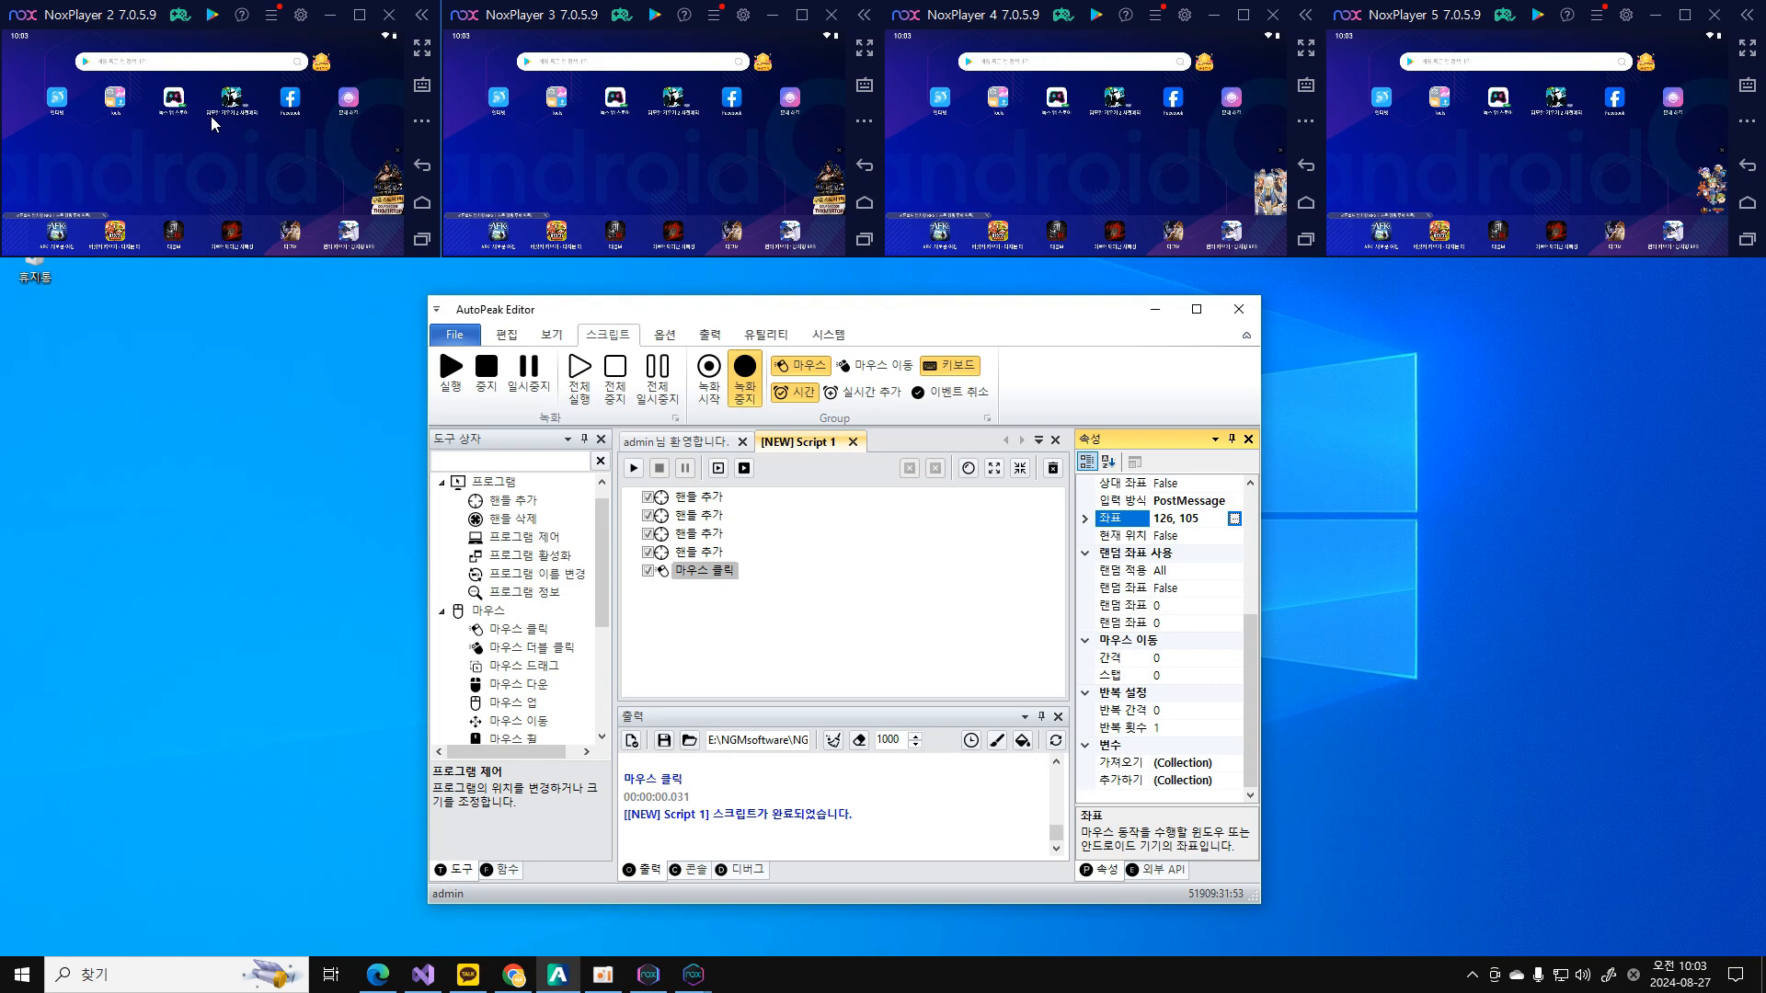
Review the properties of the four 핸들 추가 actions and the 마우스 클릭 action in the script.
click(699, 533)
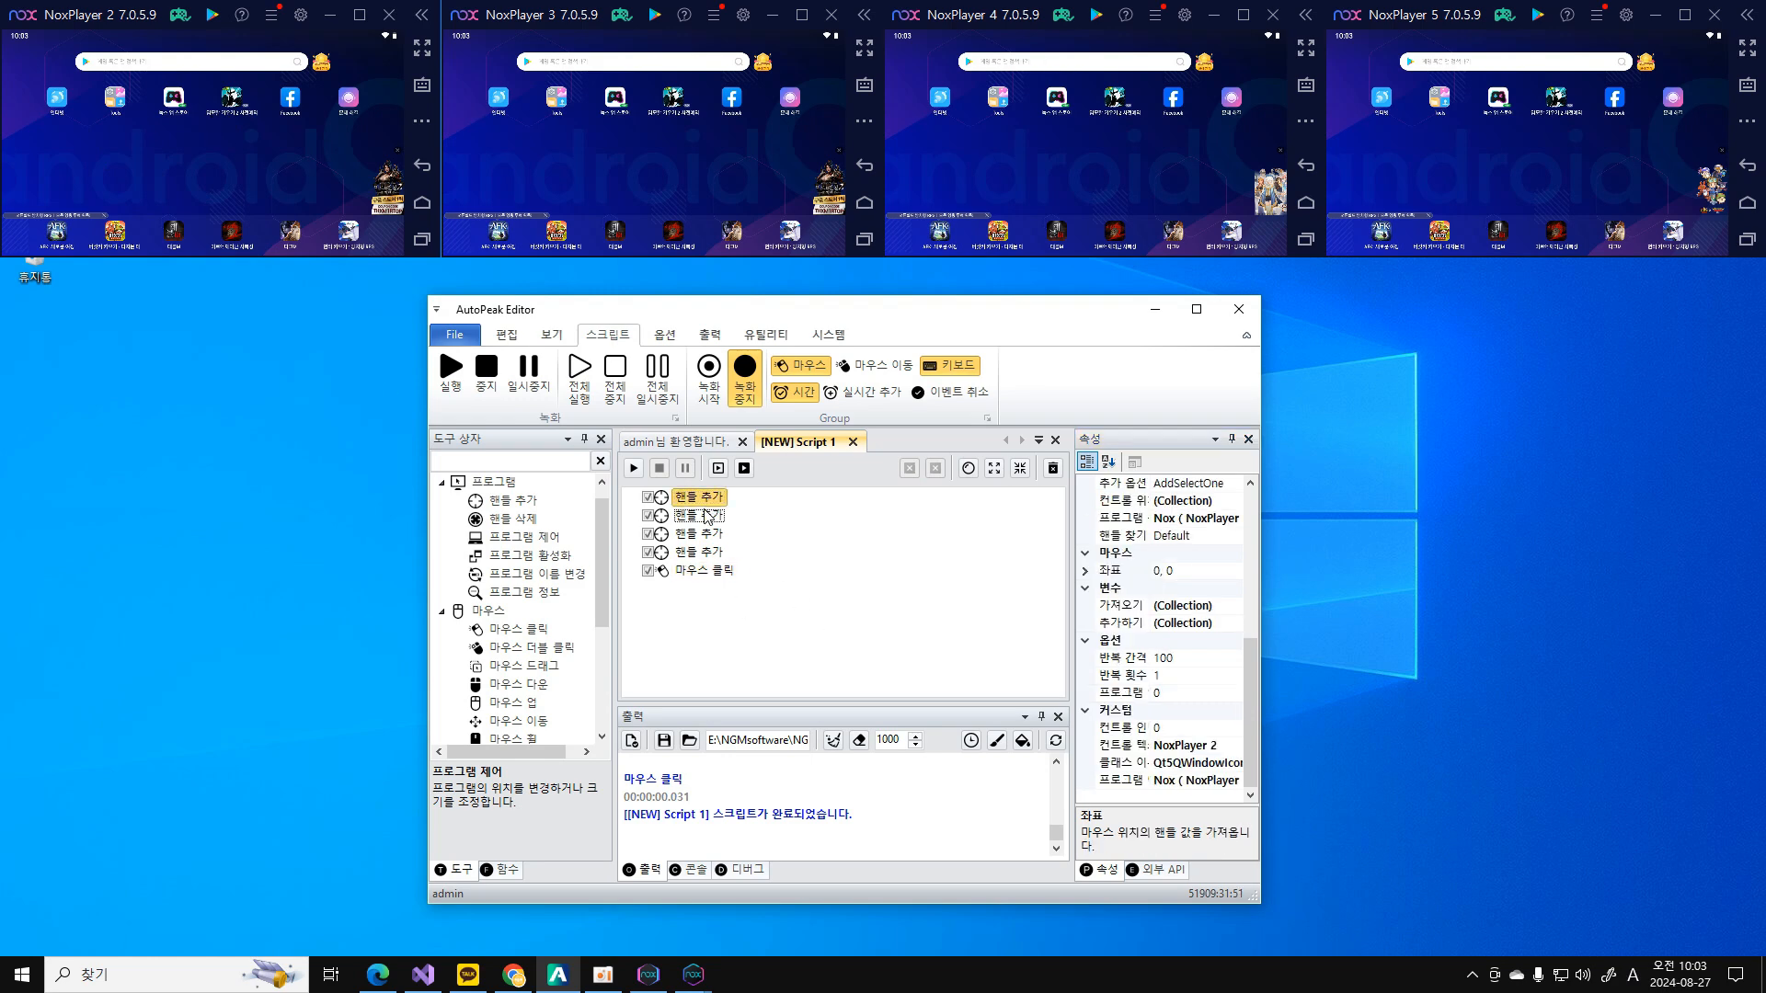
click(717, 575)
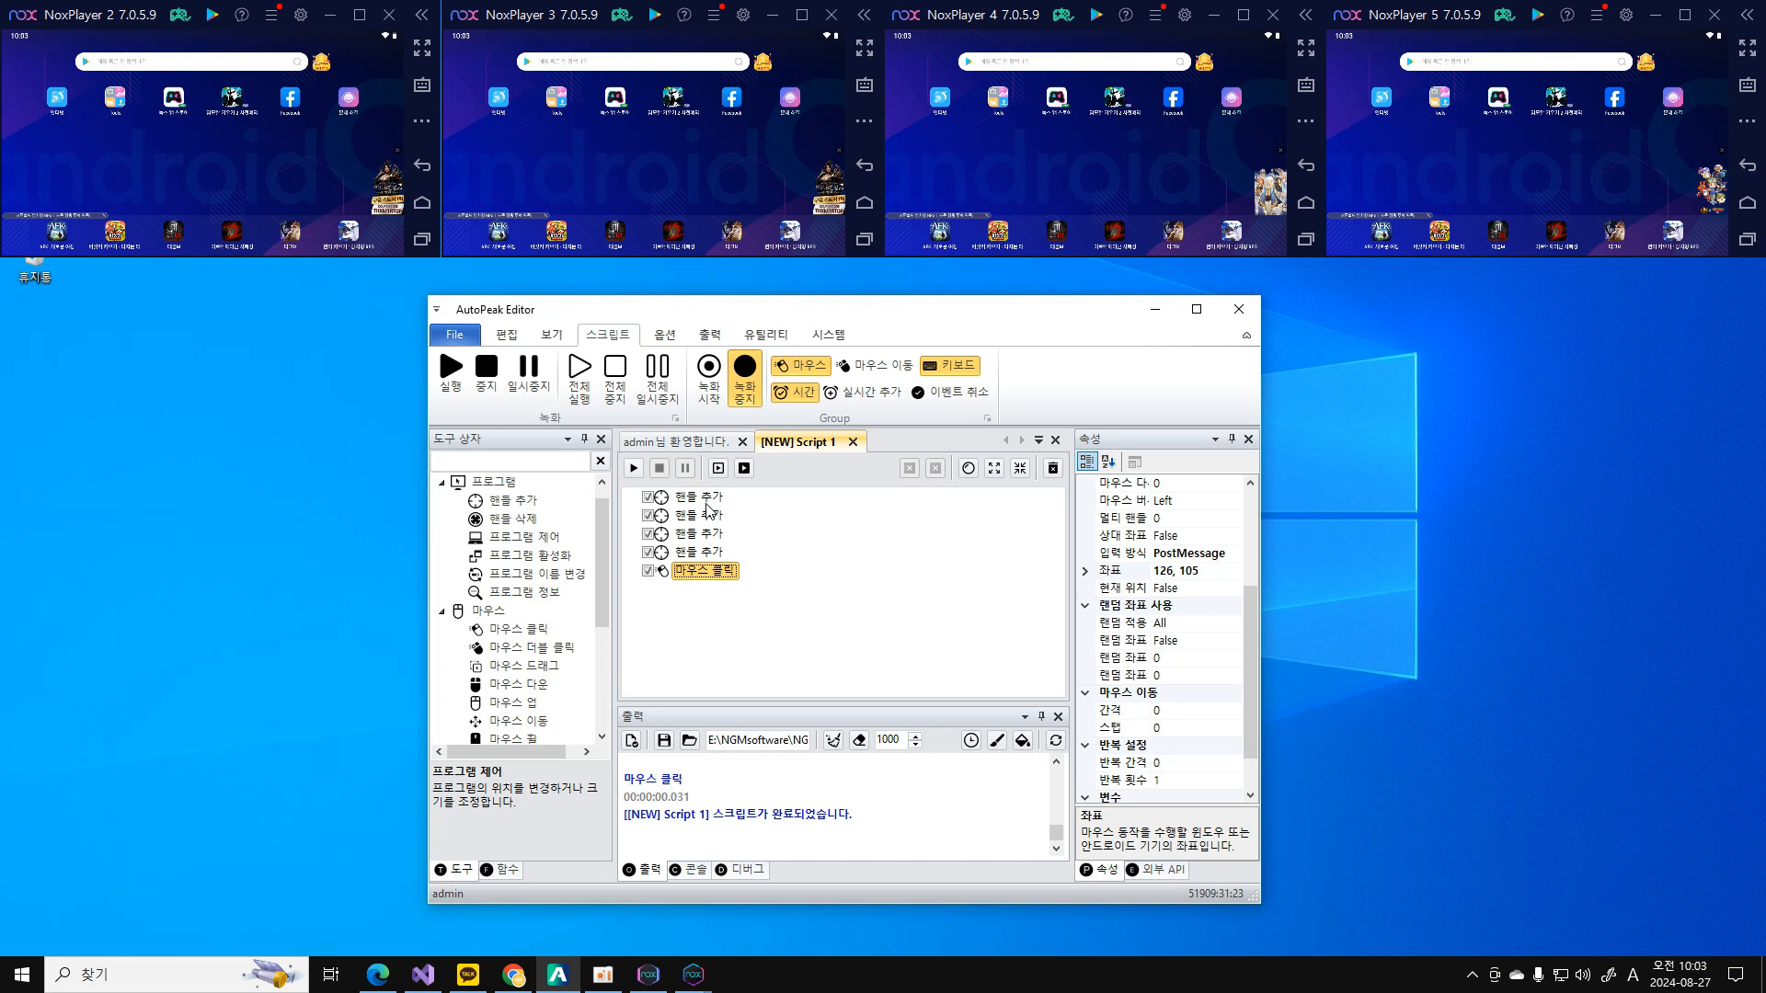
click(534, 539)
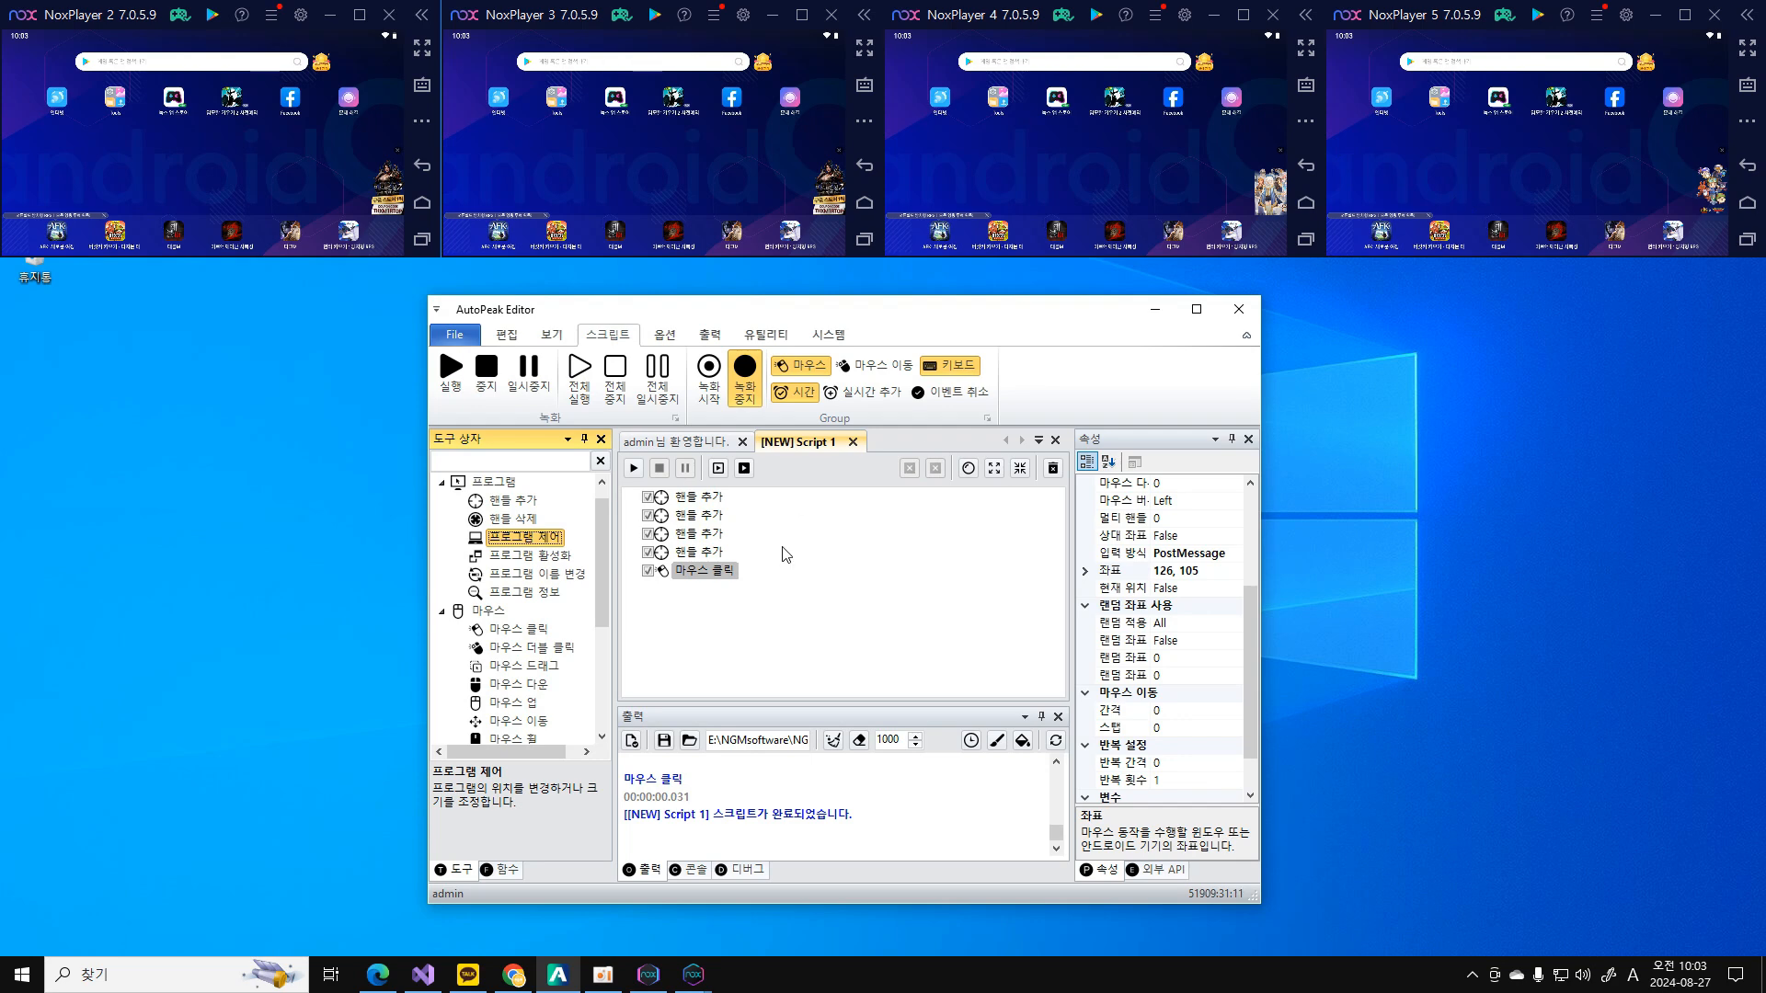
click(711, 500)
click(709, 515)
click(703, 533)
click(694, 552)
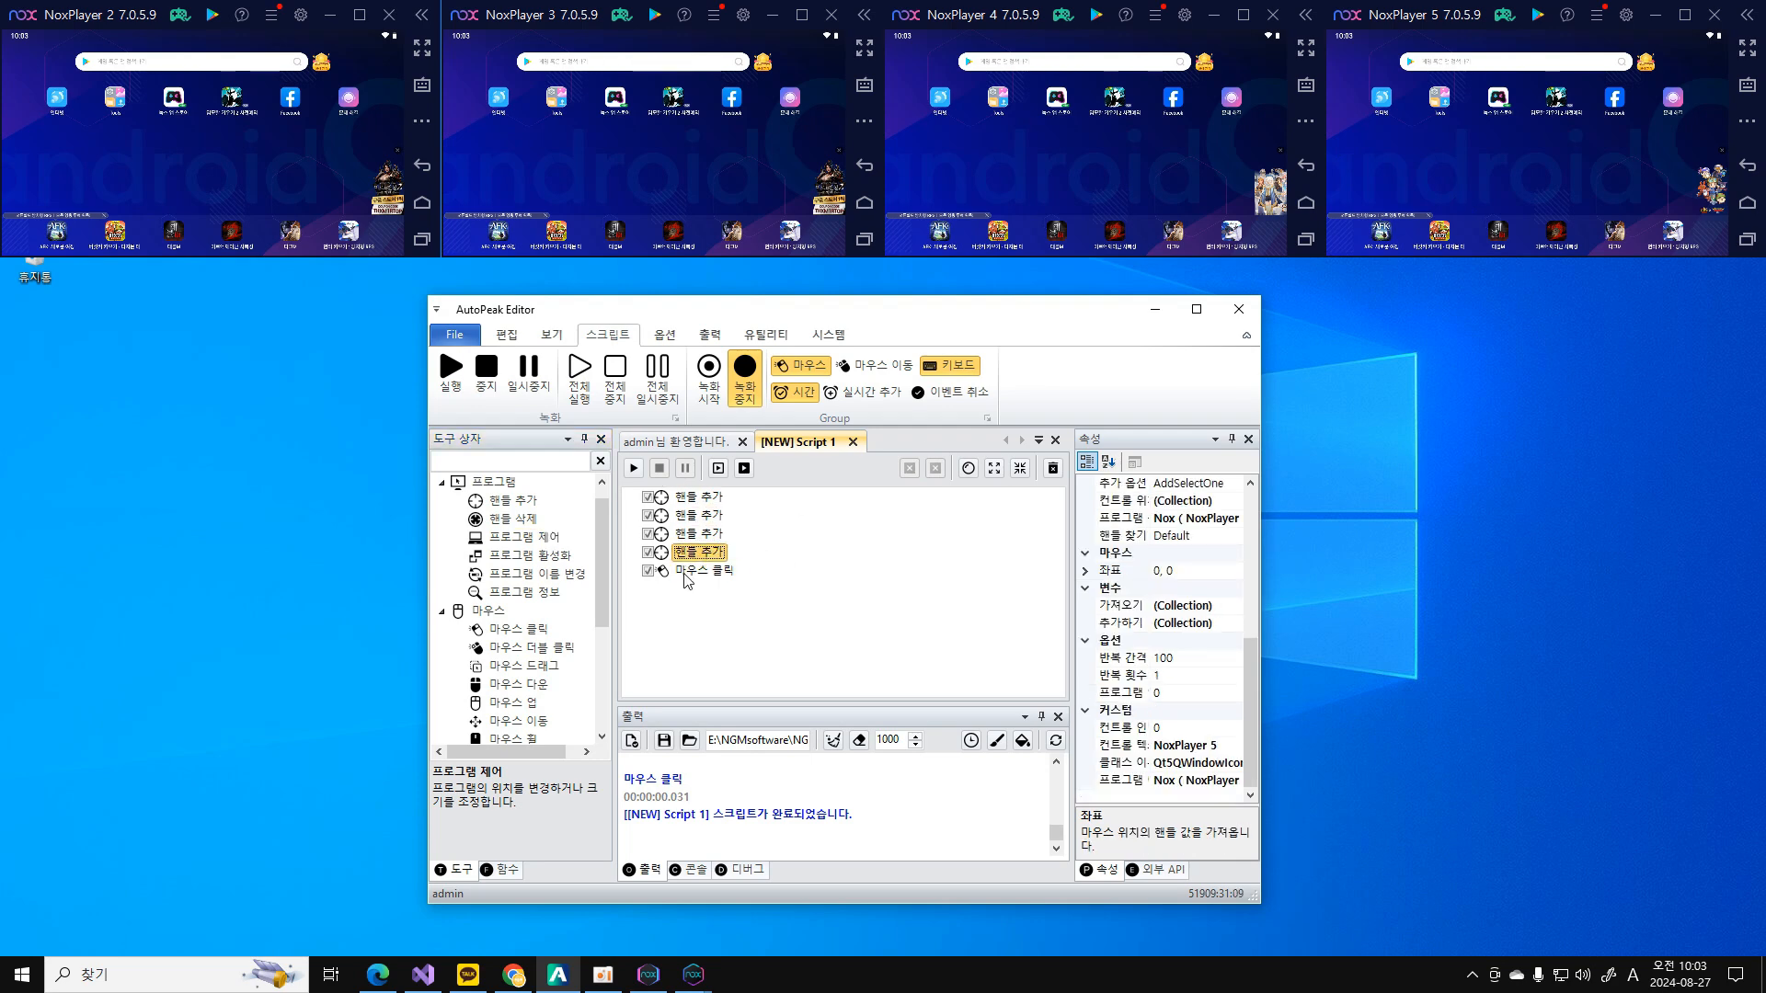
click(690, 571)
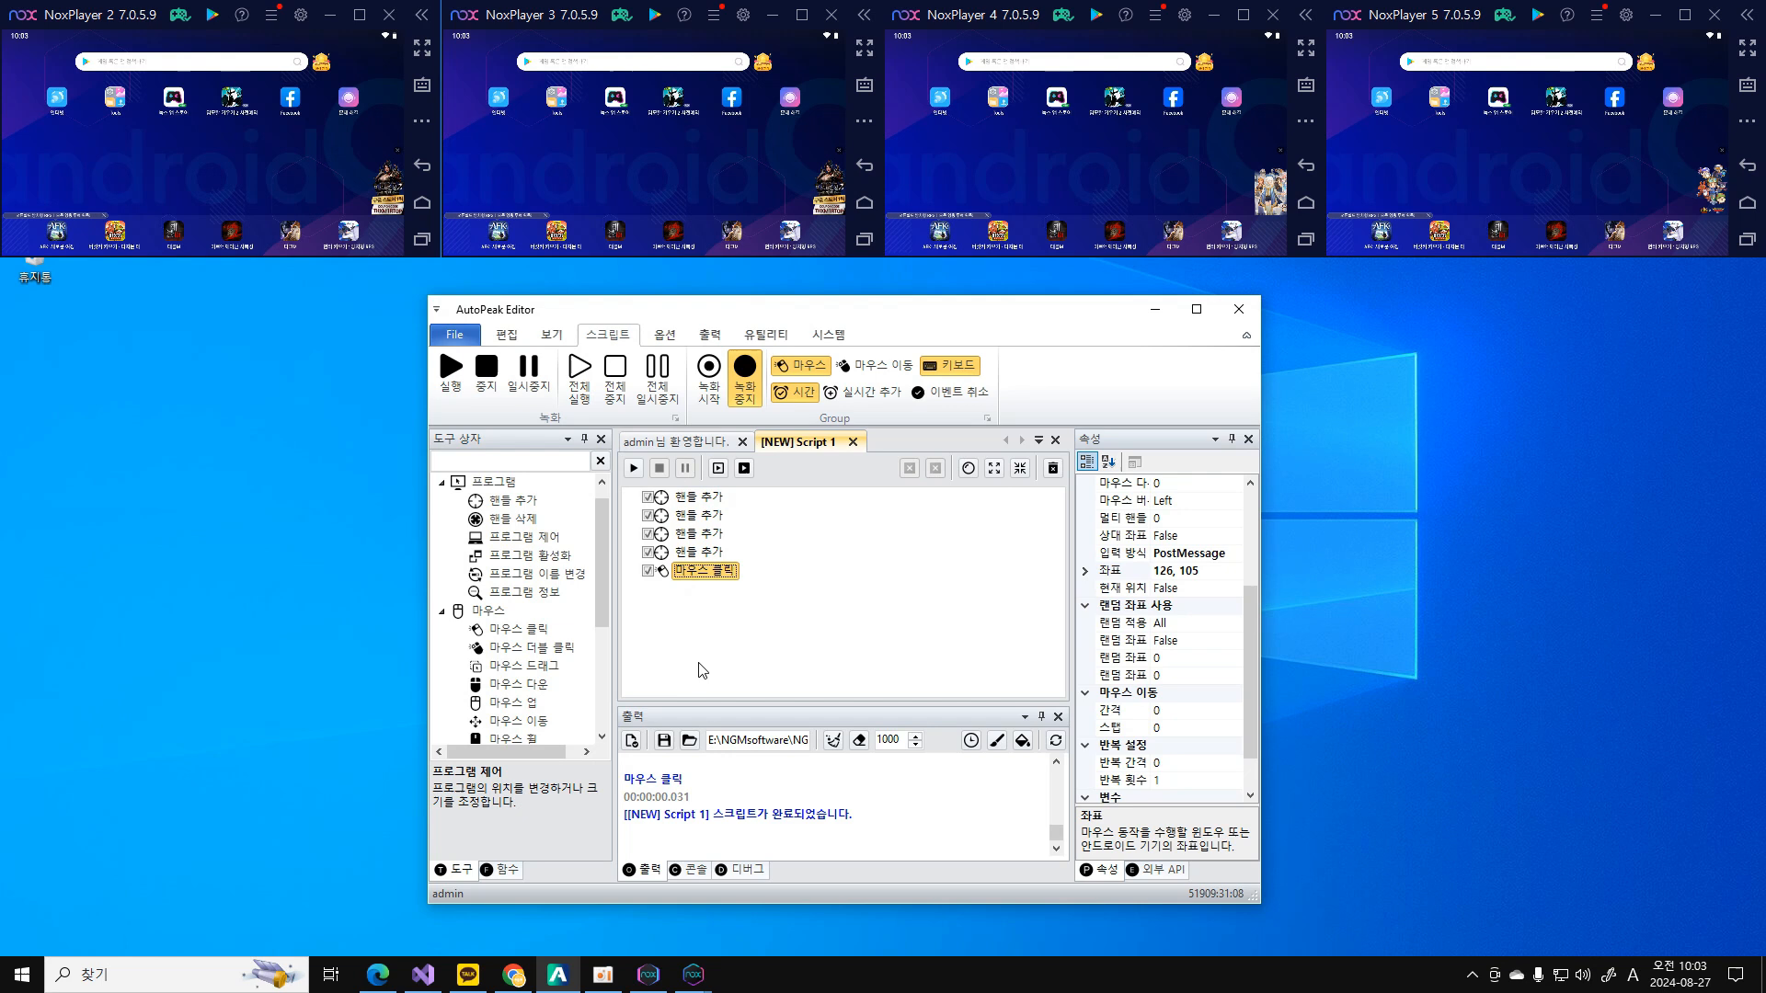
Run the script and close the opened Tools folder in each of the four NoxPlayer windows.
click(633, 468)
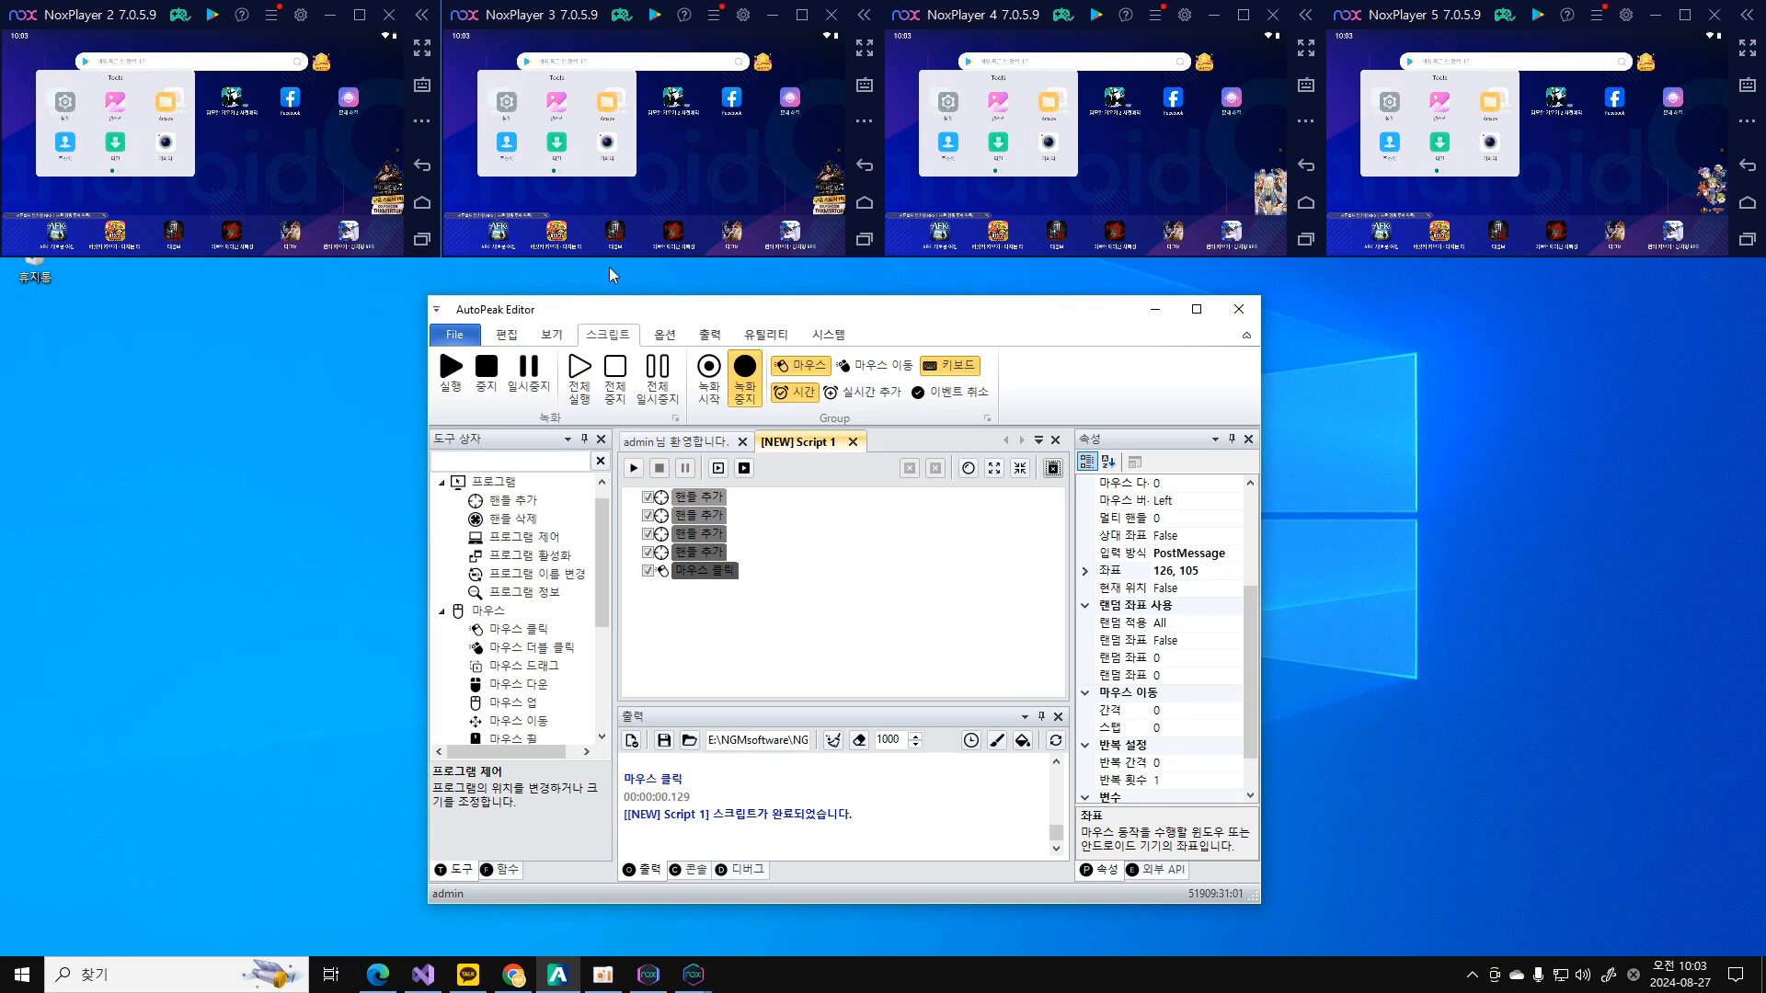
click(263, 162)
click(760, 183)
click(1139, 152)
click(1602, 149)
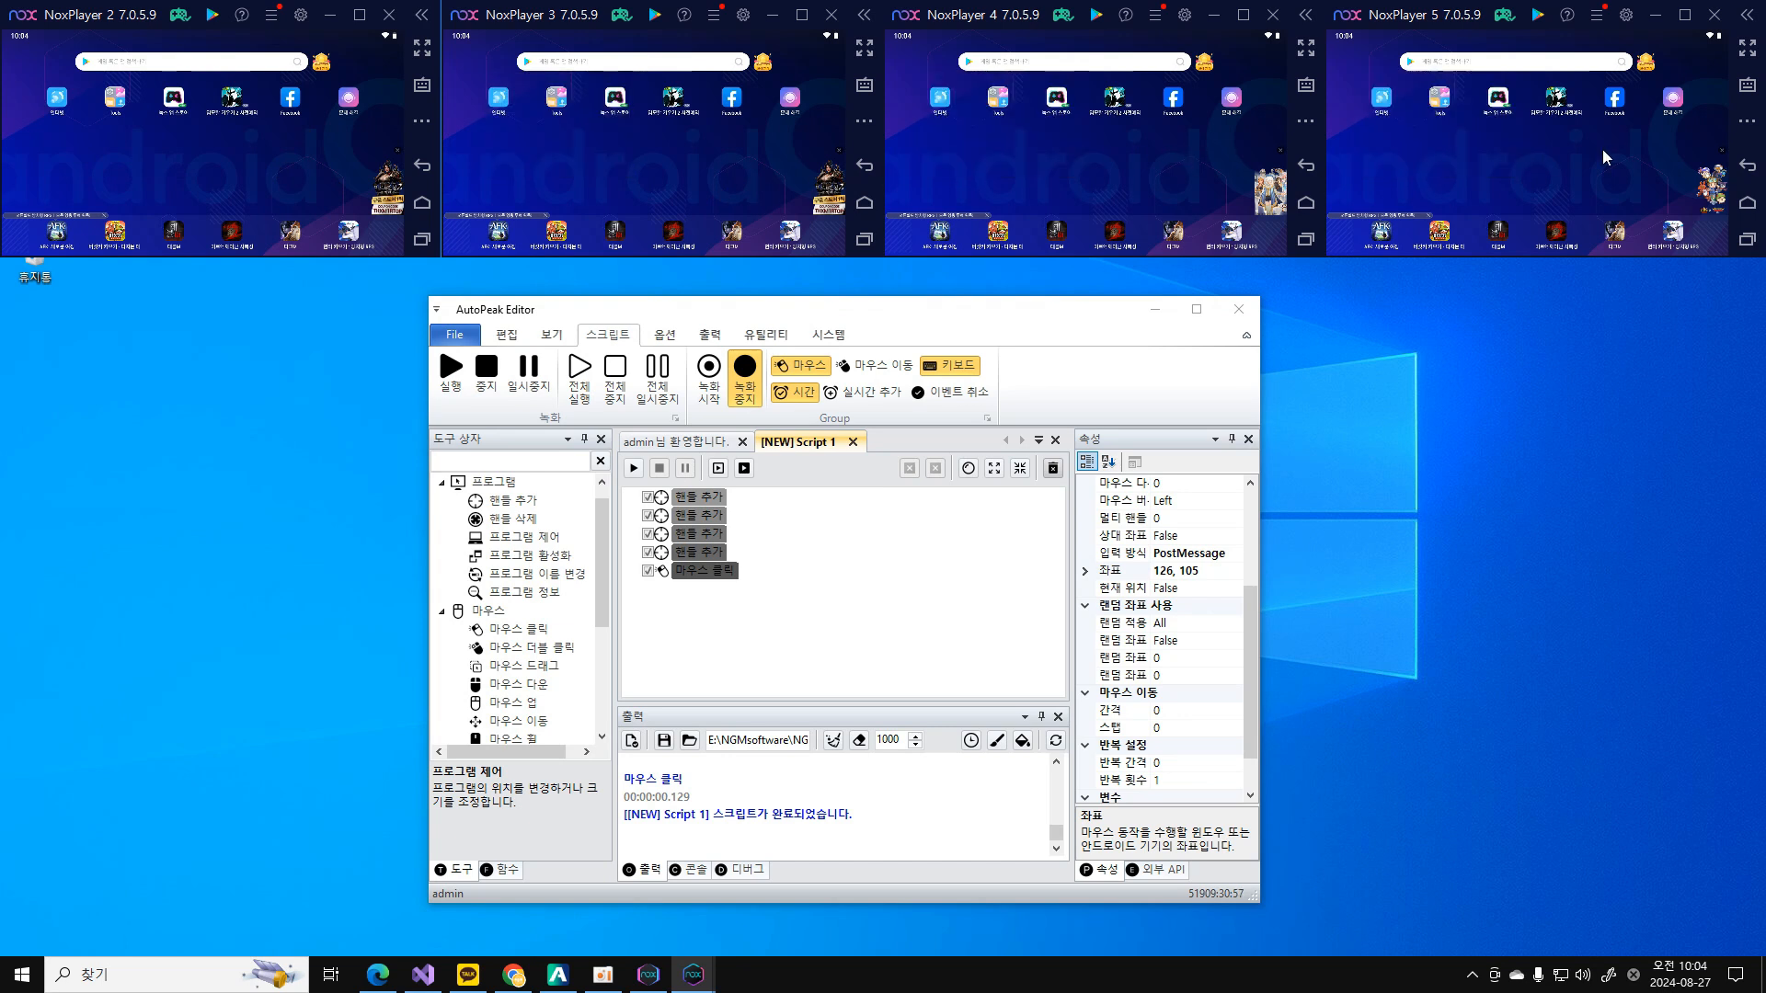
Spread the NoxPlayer 3, 4 and 5 windows over the desktop and run the script with the windows in different places.
click(797, 591)
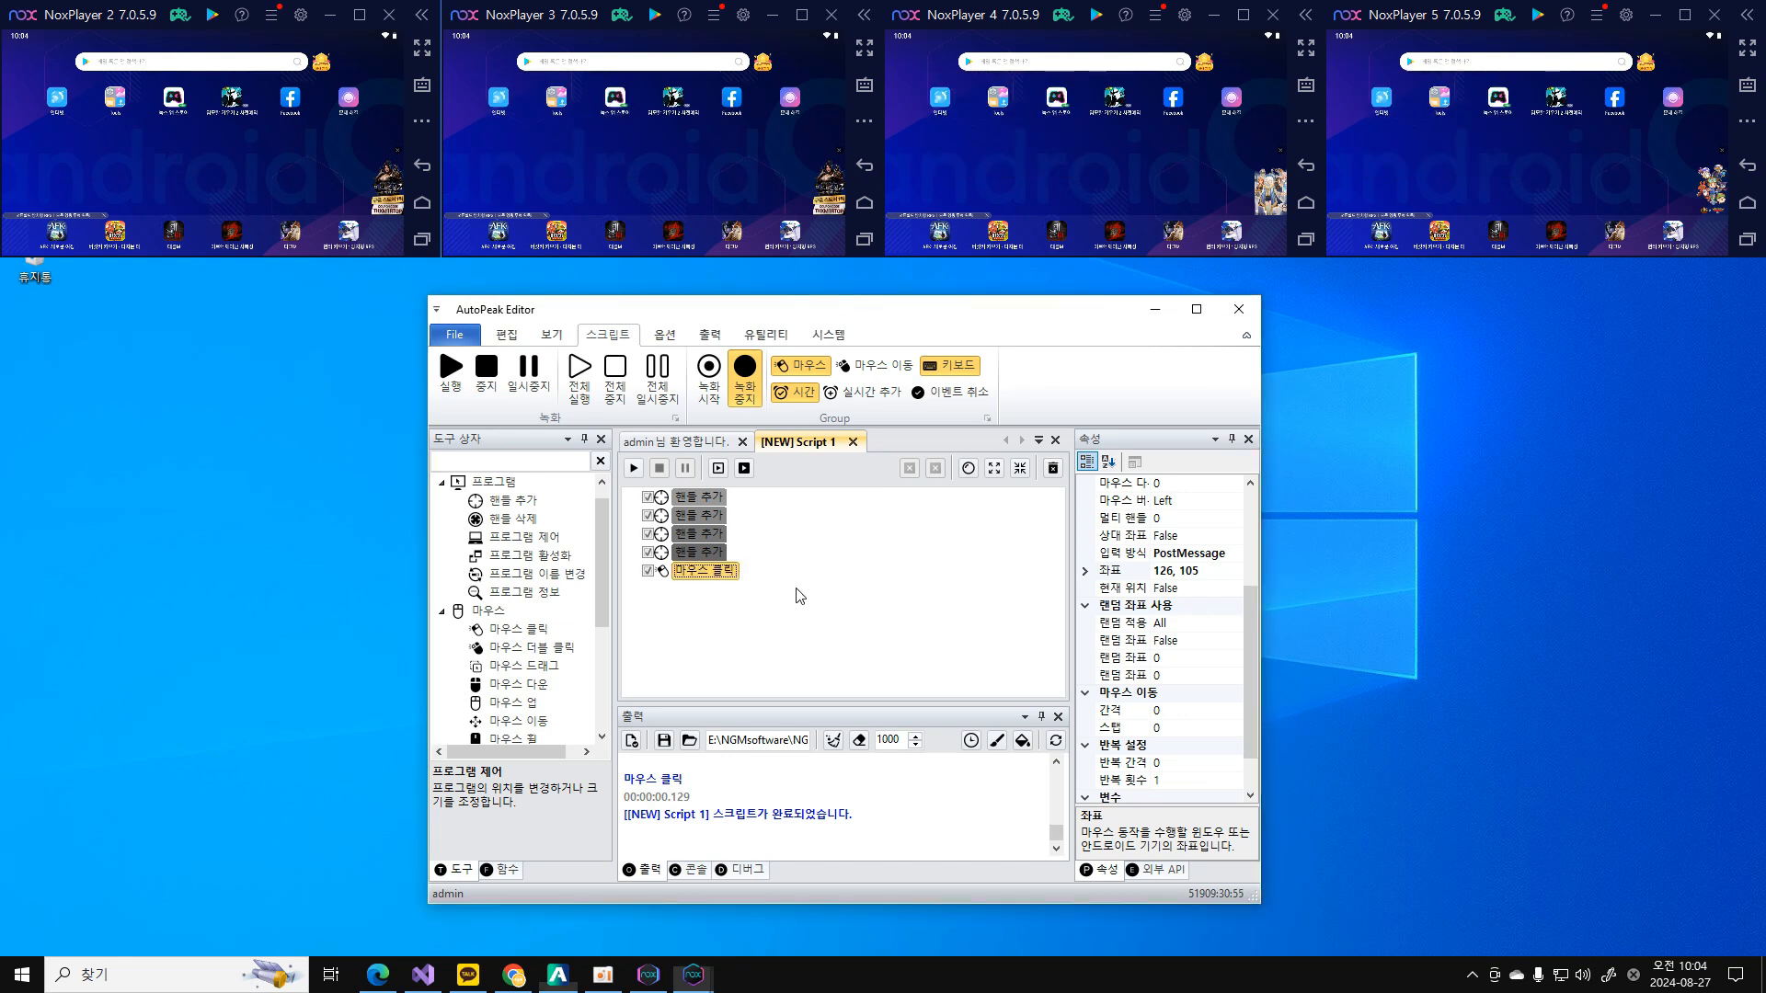
drag(568, 11, 230, 322)
click(628, 484)
click(634, 469)
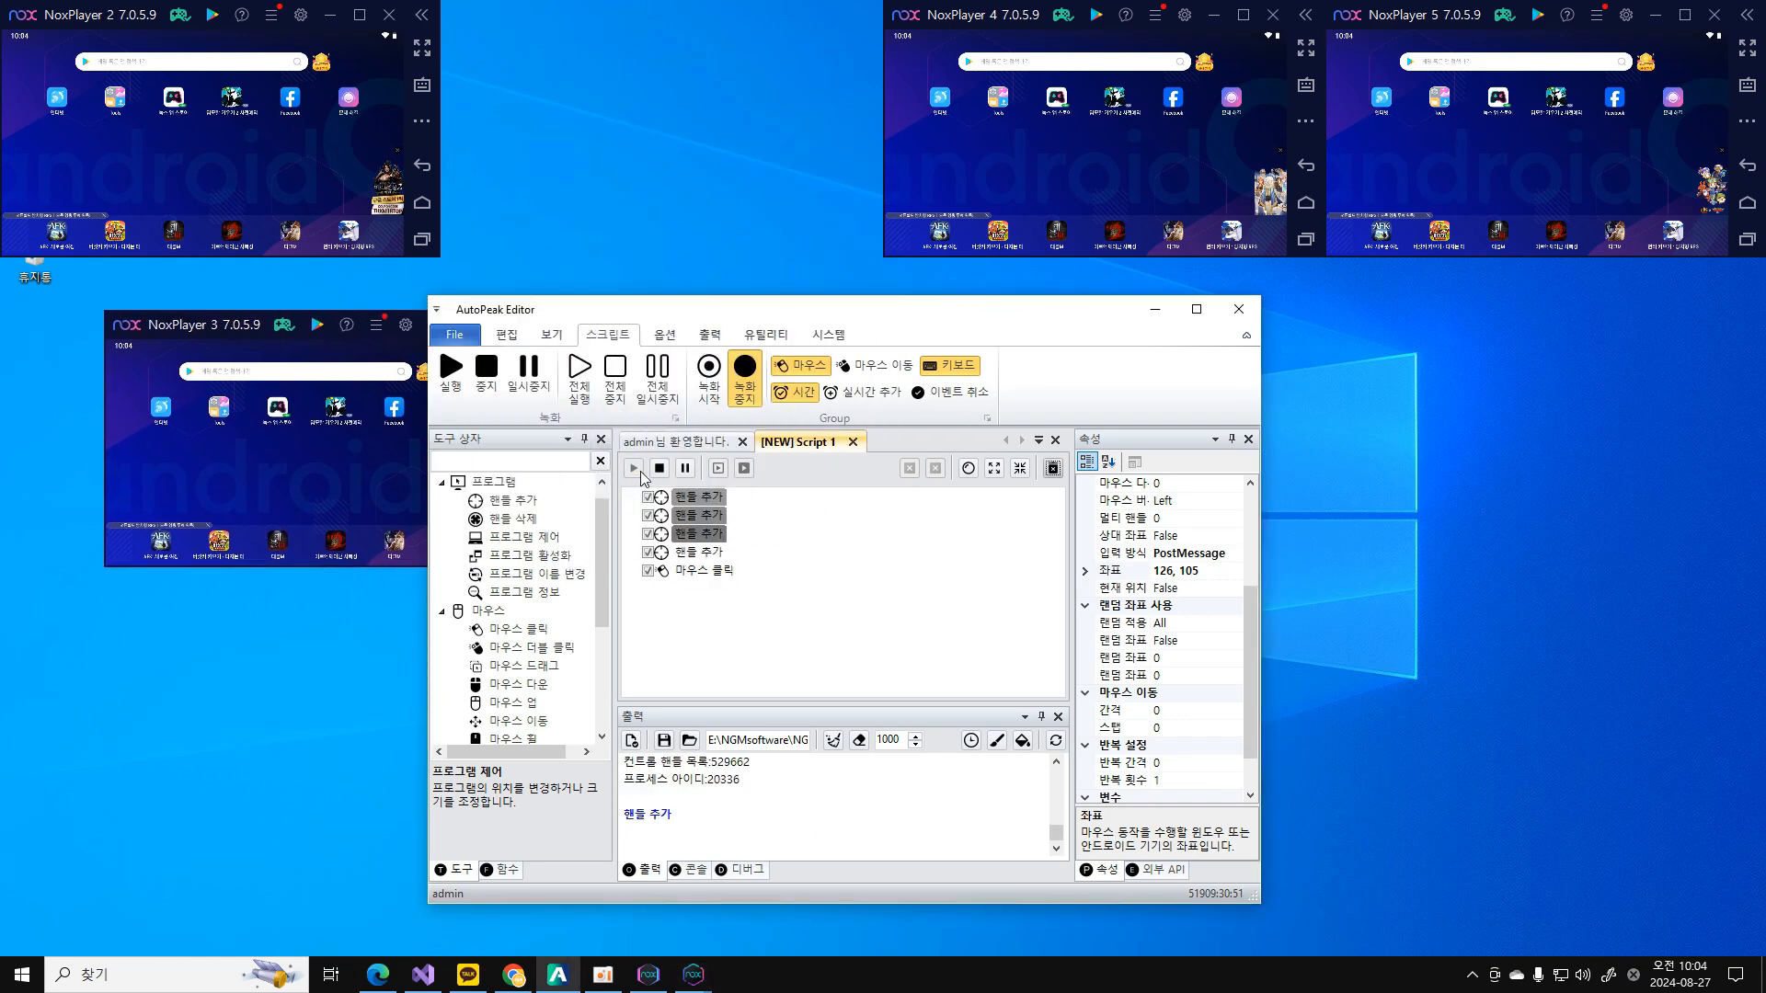
drag(1040, 18, 885, 458)
drag(1438, 16, 1405, 248)
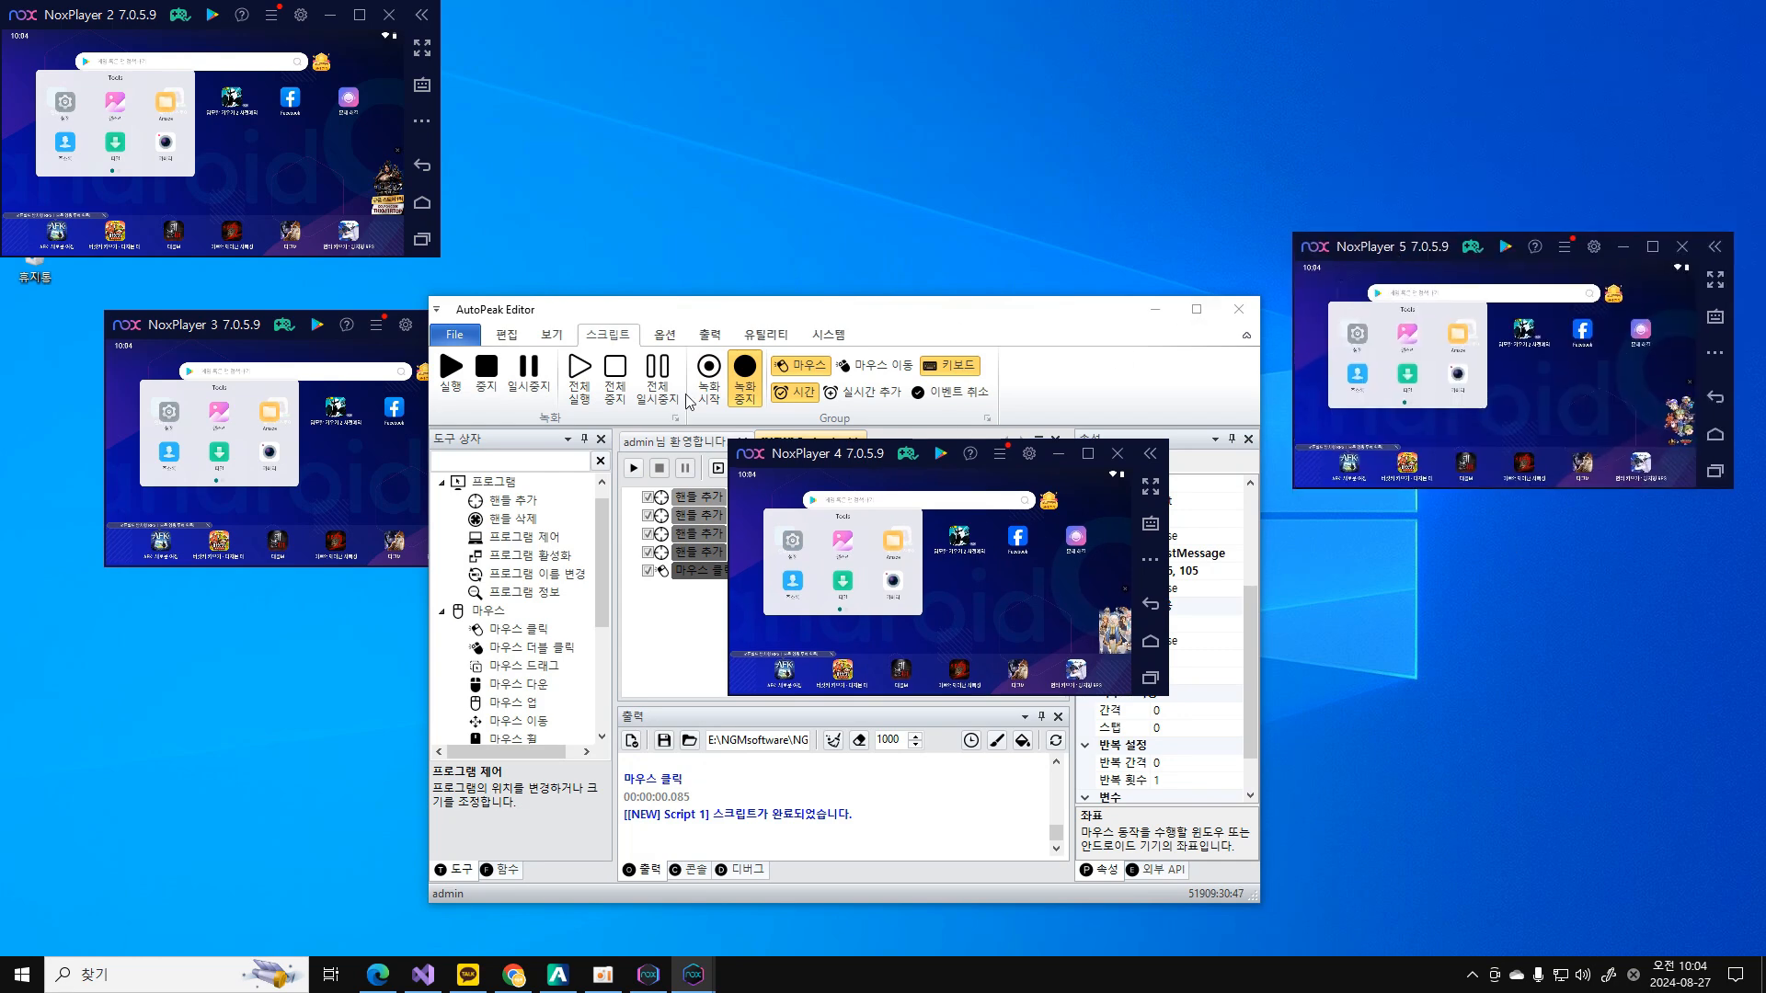
click(643, 471)
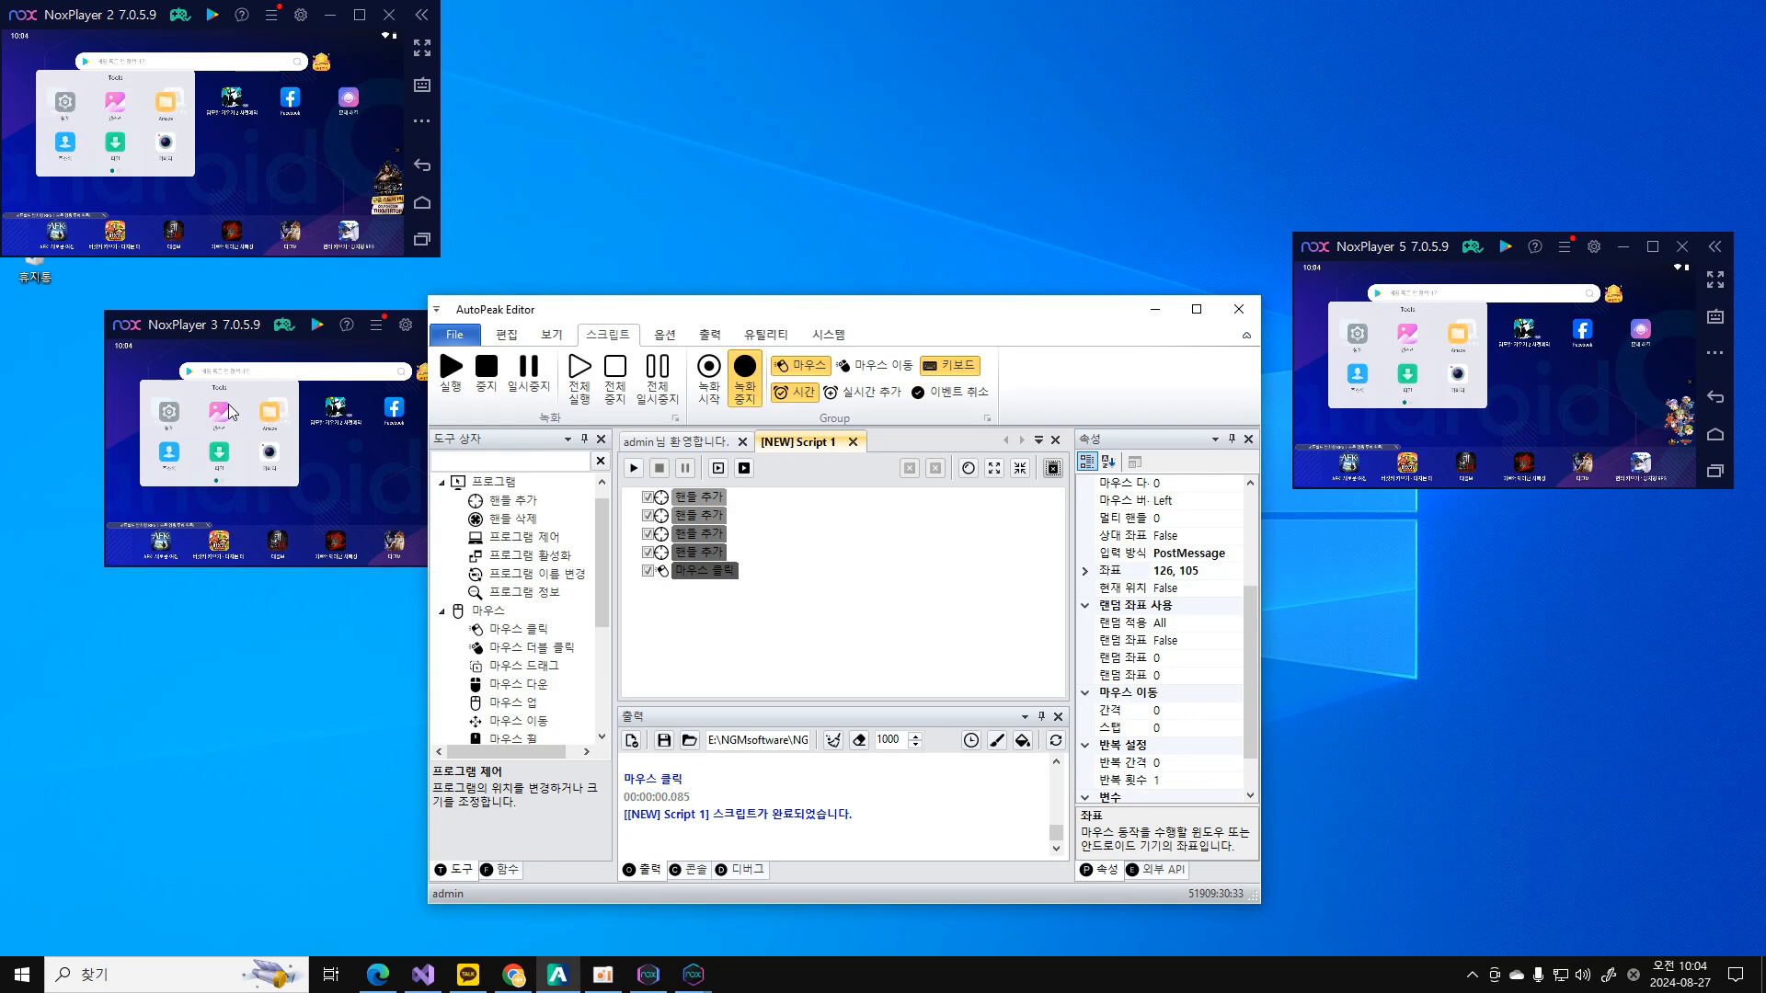
Move the AutoPeak Editor and NoxPlayer 4 windows apart so they do not overlap, and run the script again.
drag(900, 319, 1188, 562)
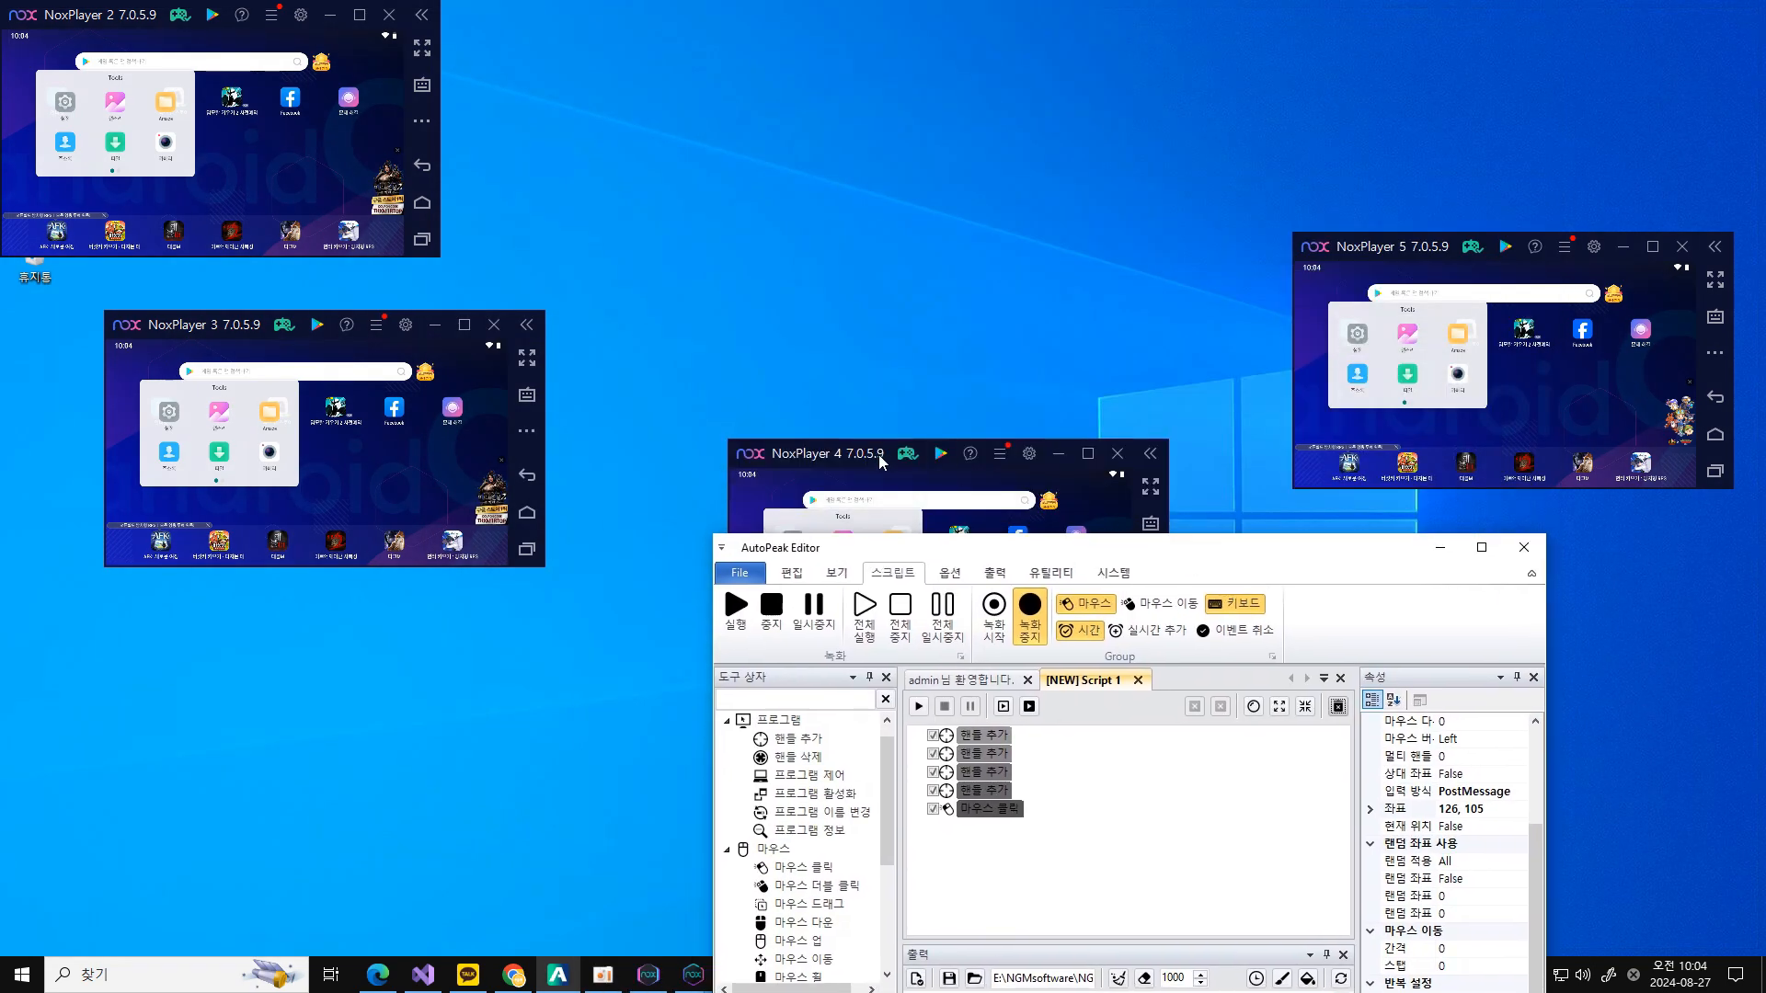
drag(856, 457, 868, 88)
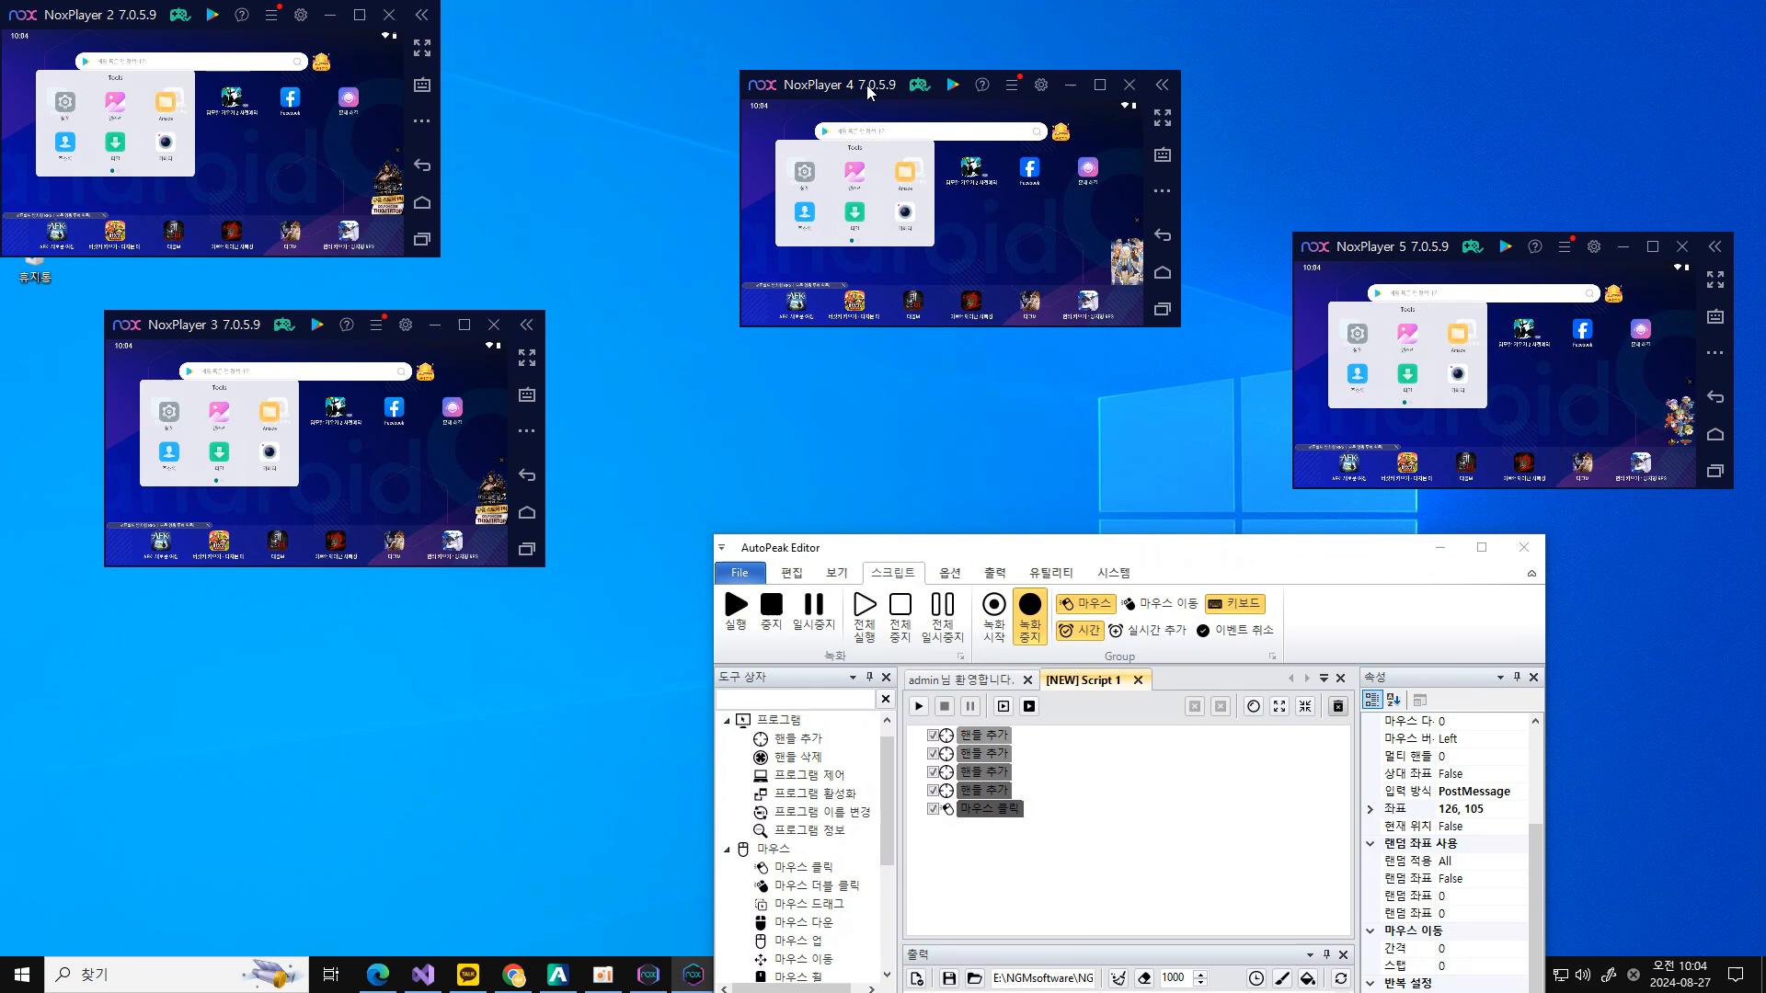
click(919, 707)
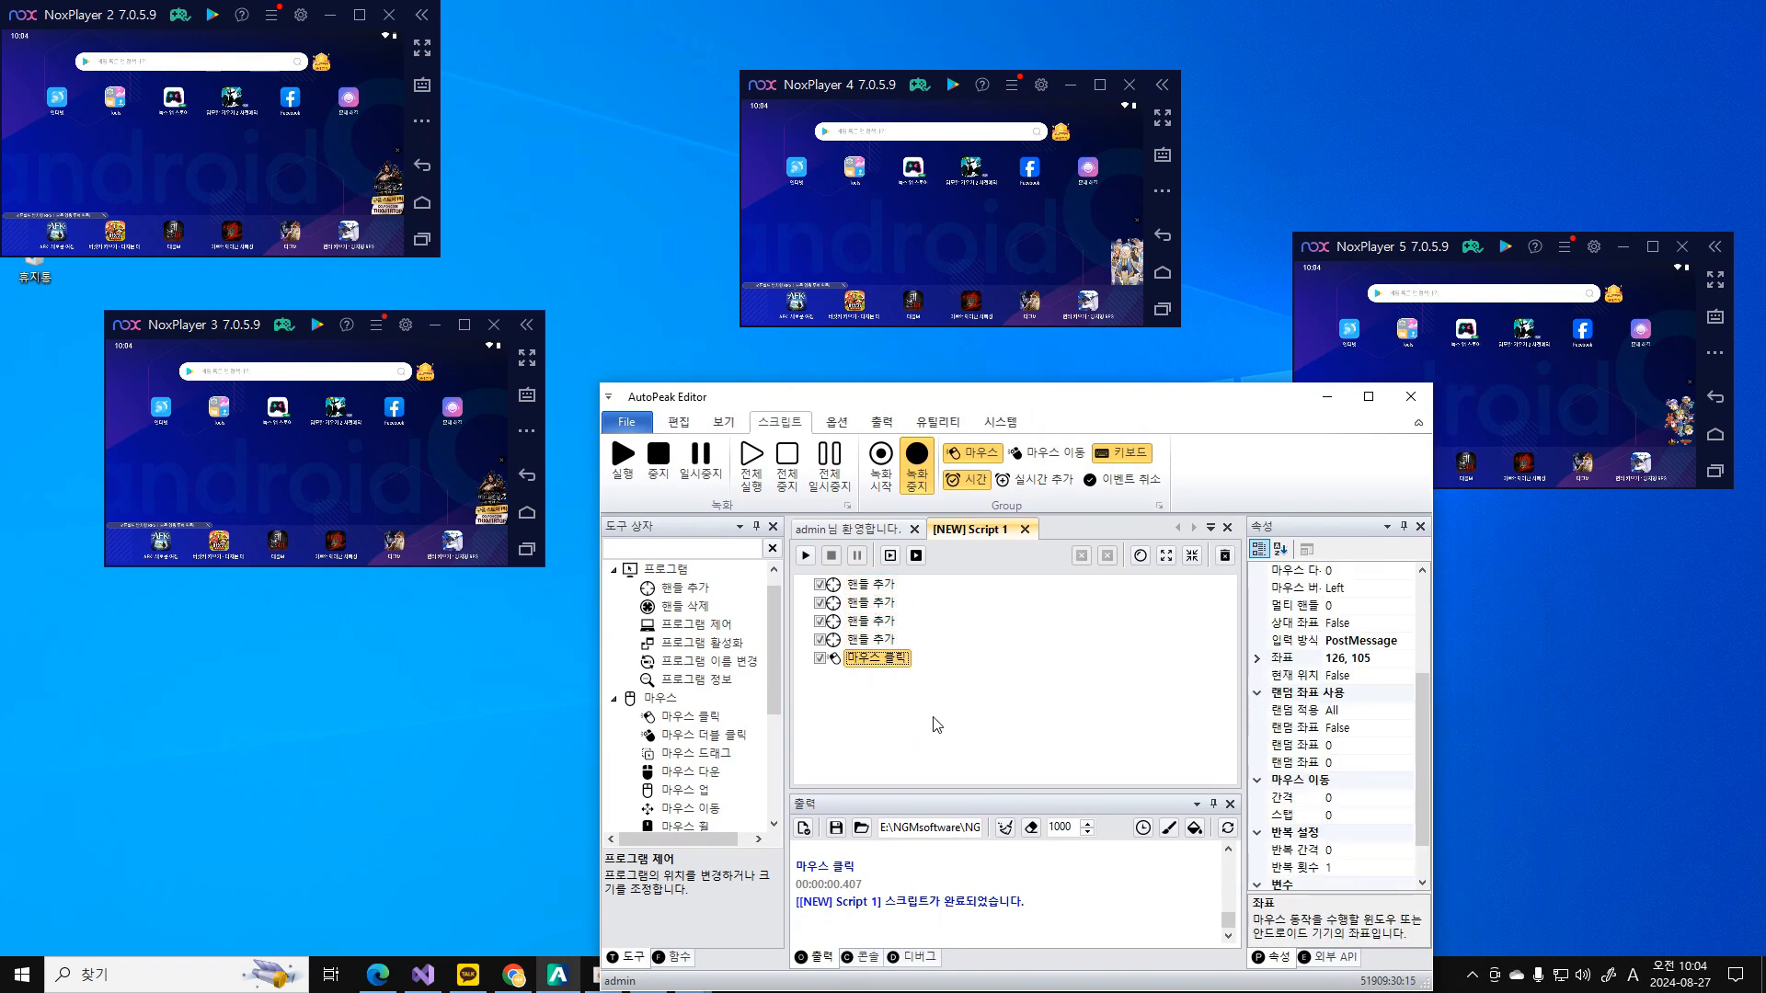
Paste a copy of the 마우스 클릭 action and set its 좌표 to 377, 159, picked on an empty area of the NoxPlayer 2 screen.
key(ctrl+v)
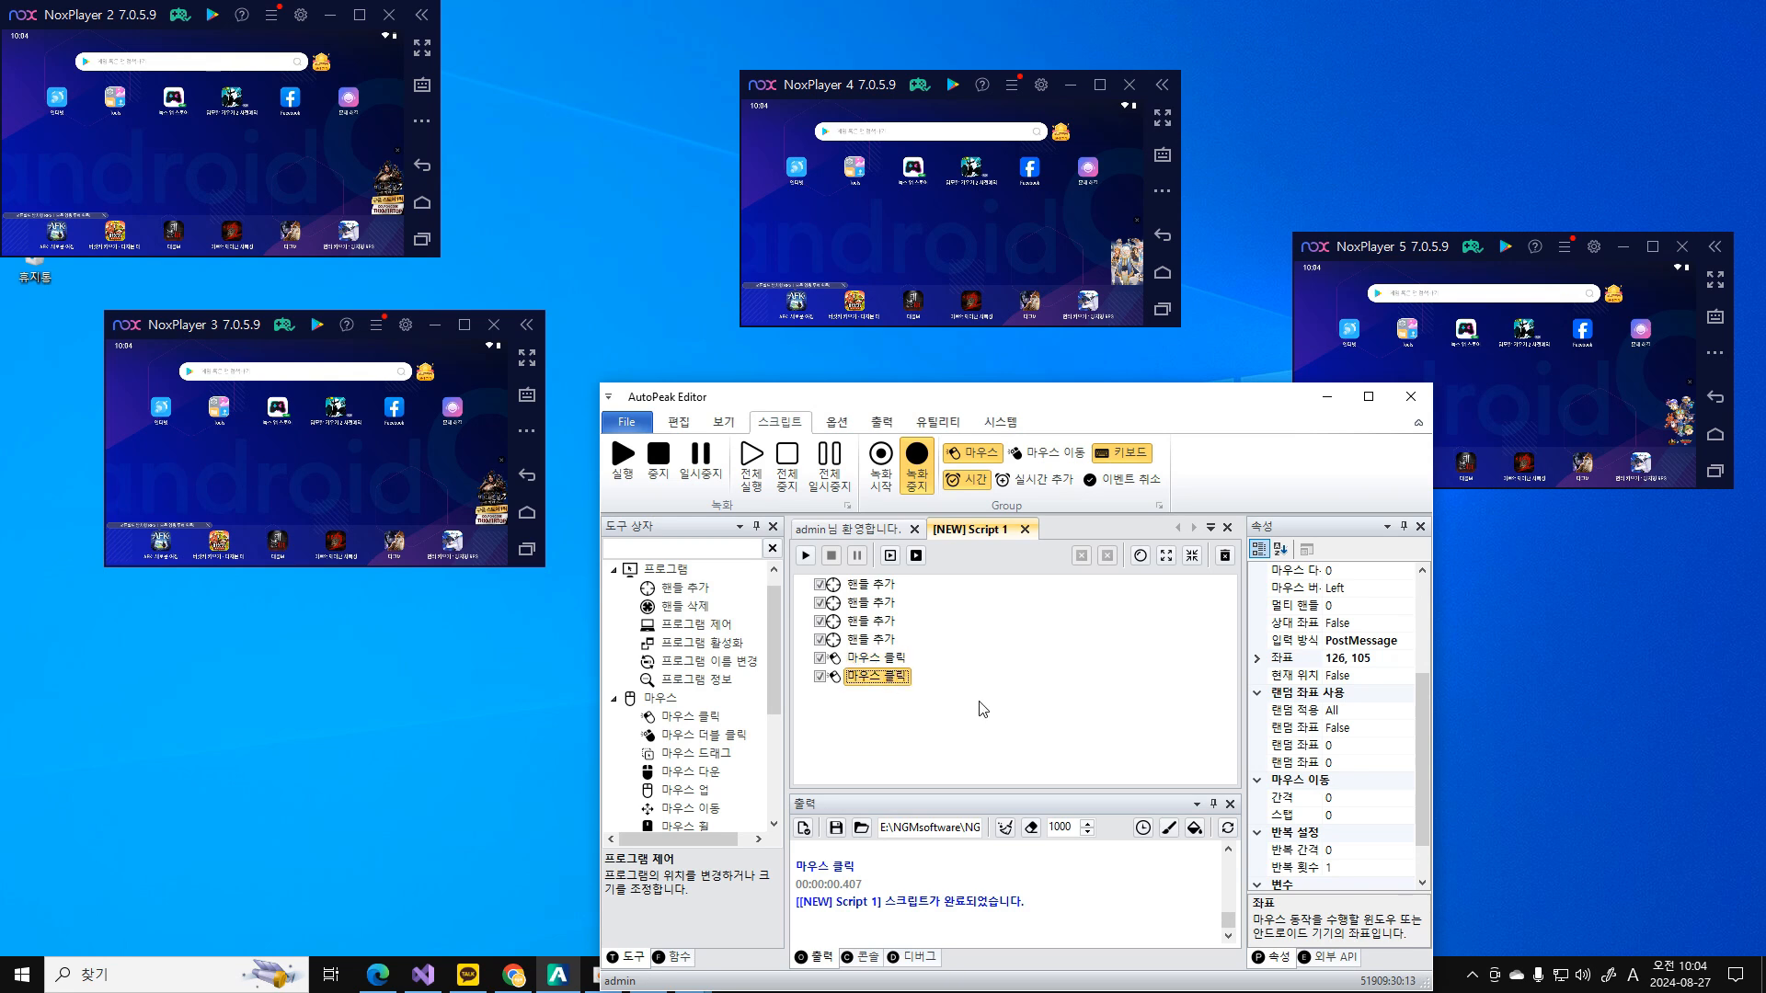
scroll(1288, 766, down, 1)
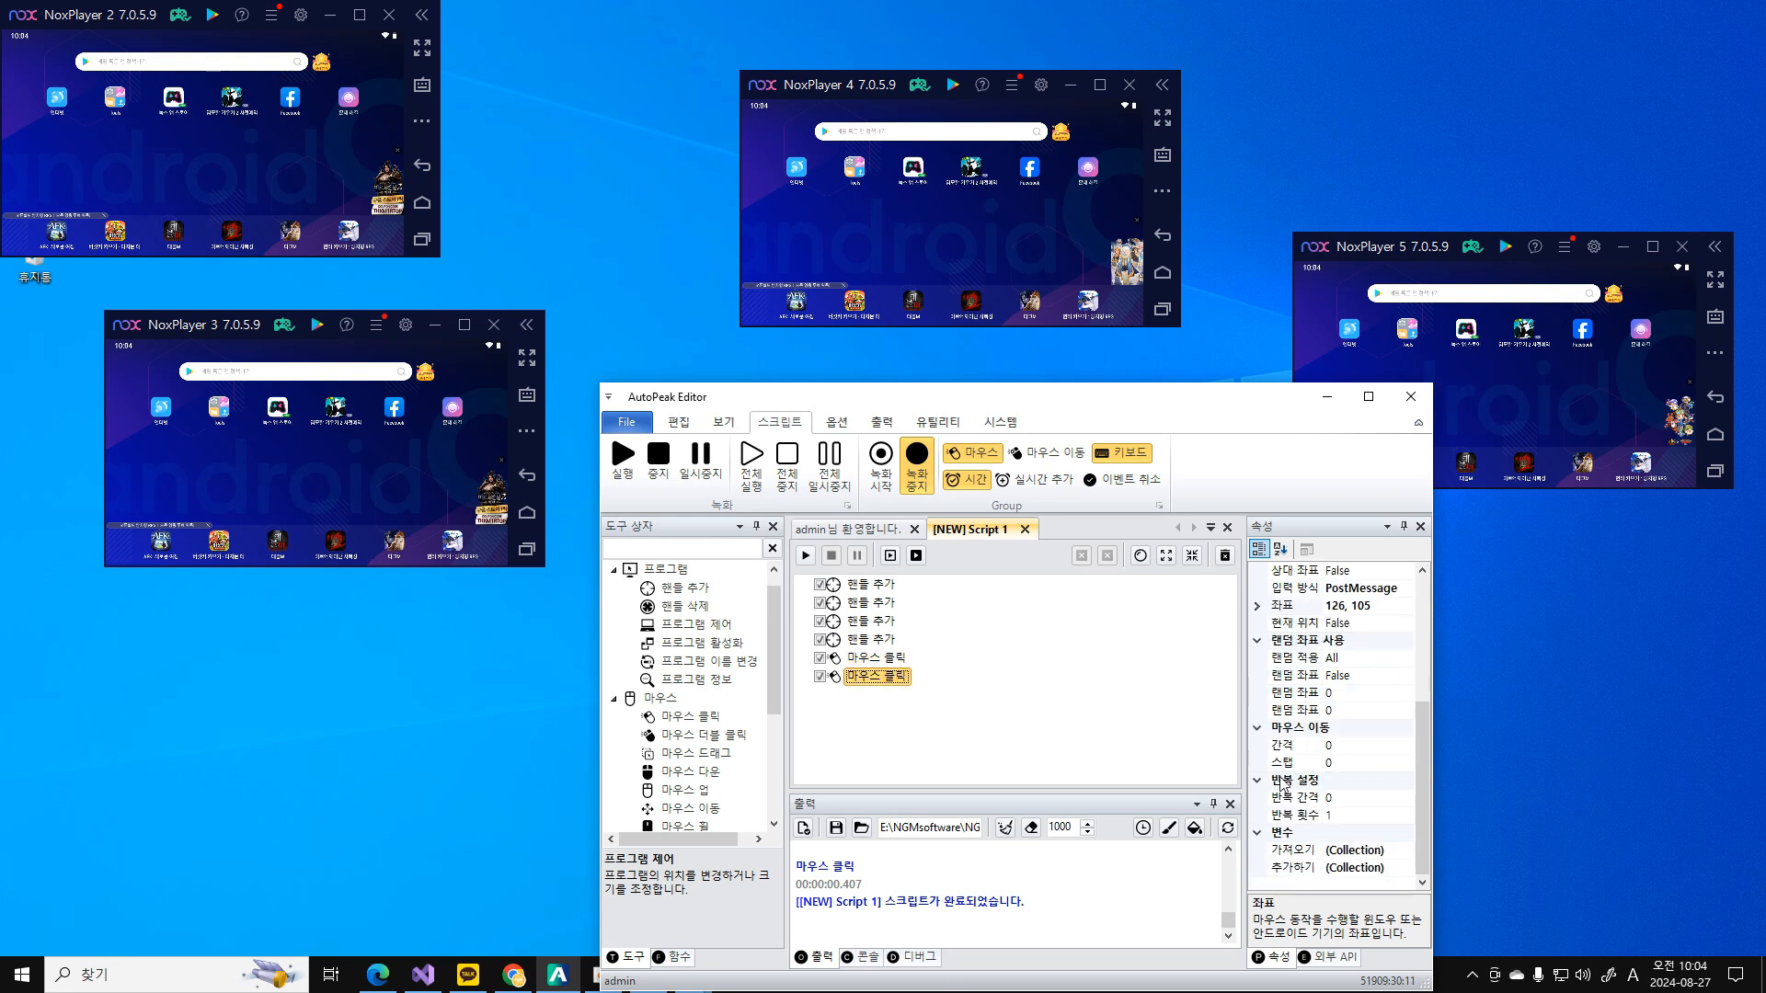
scroll(1298, 715, up, 2)
click(1299, 714)
click(1404, 711)
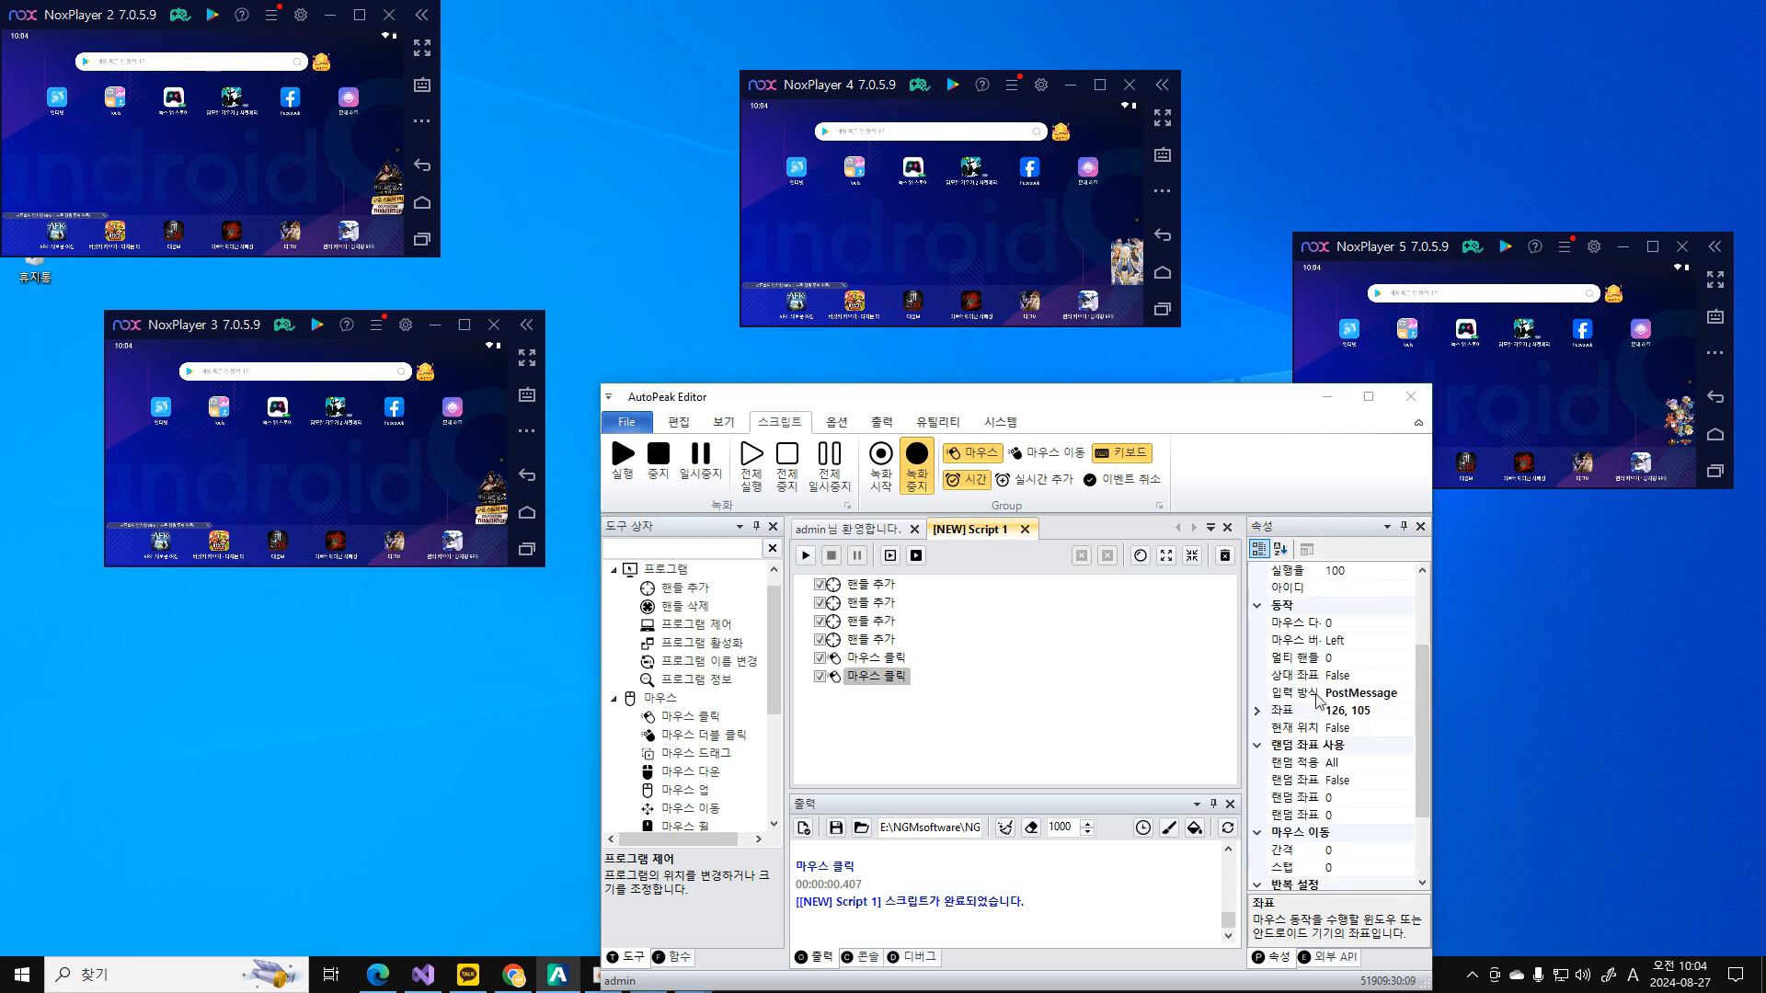
click(346, 147)
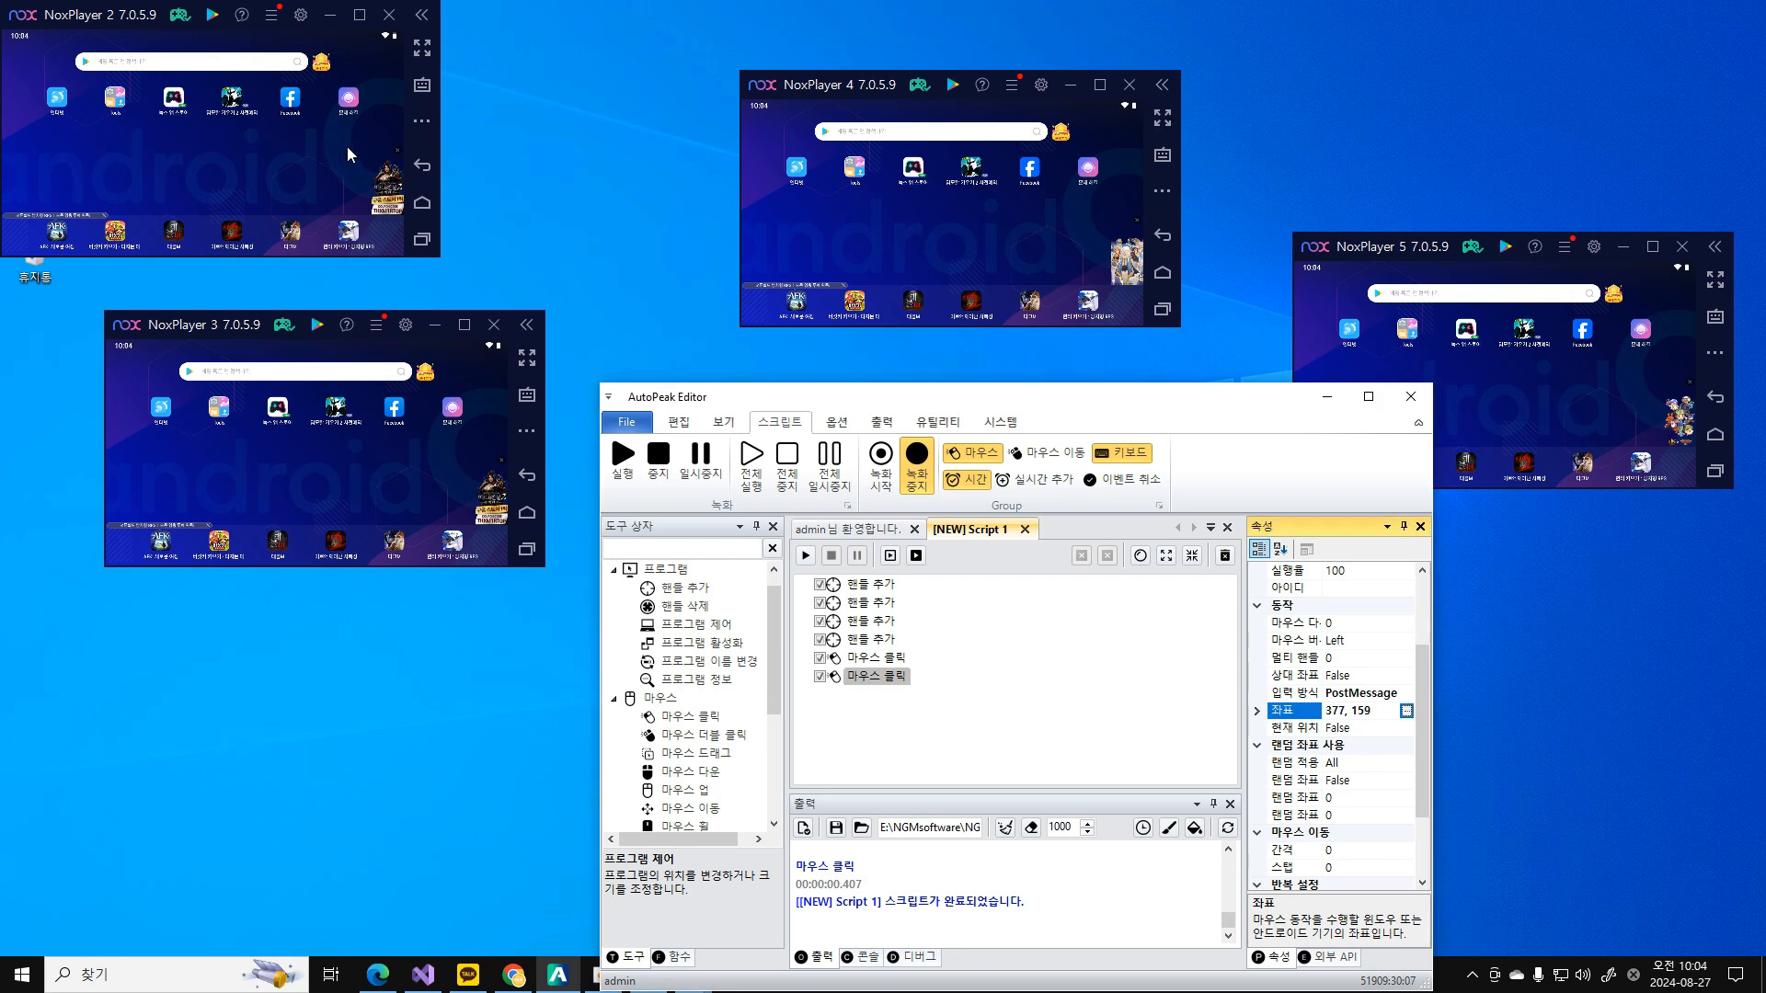
click(115, 101)
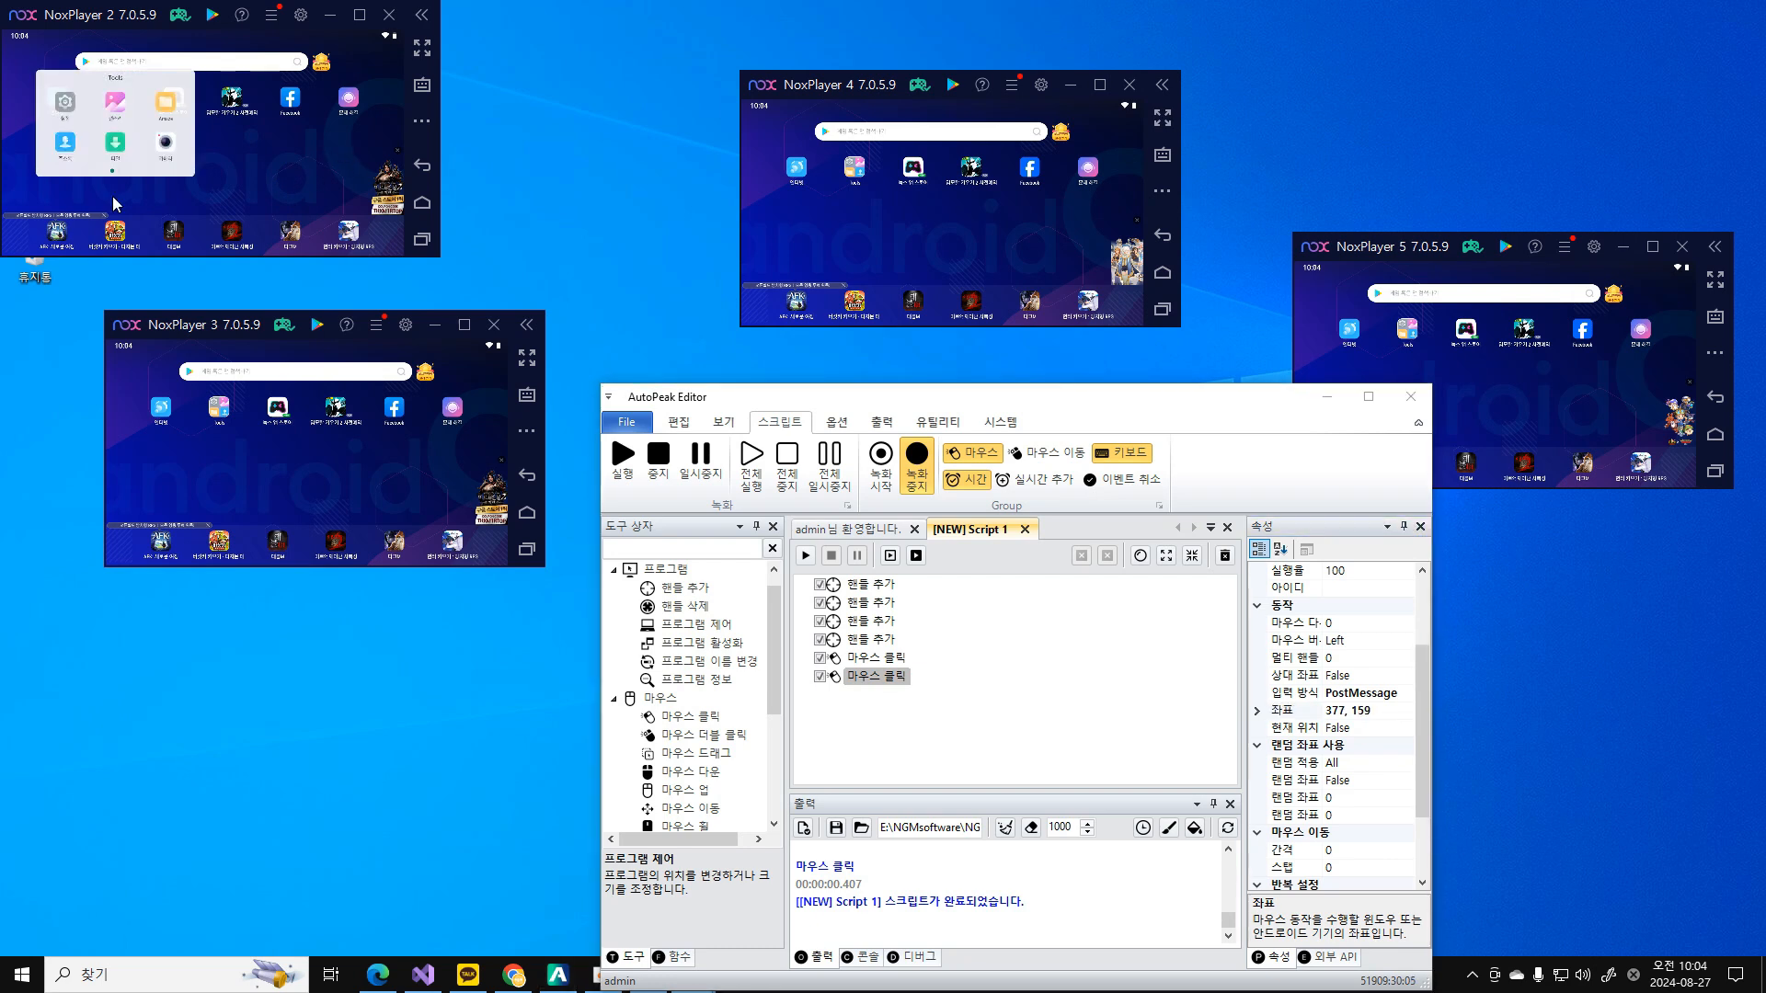
click(336, 152)
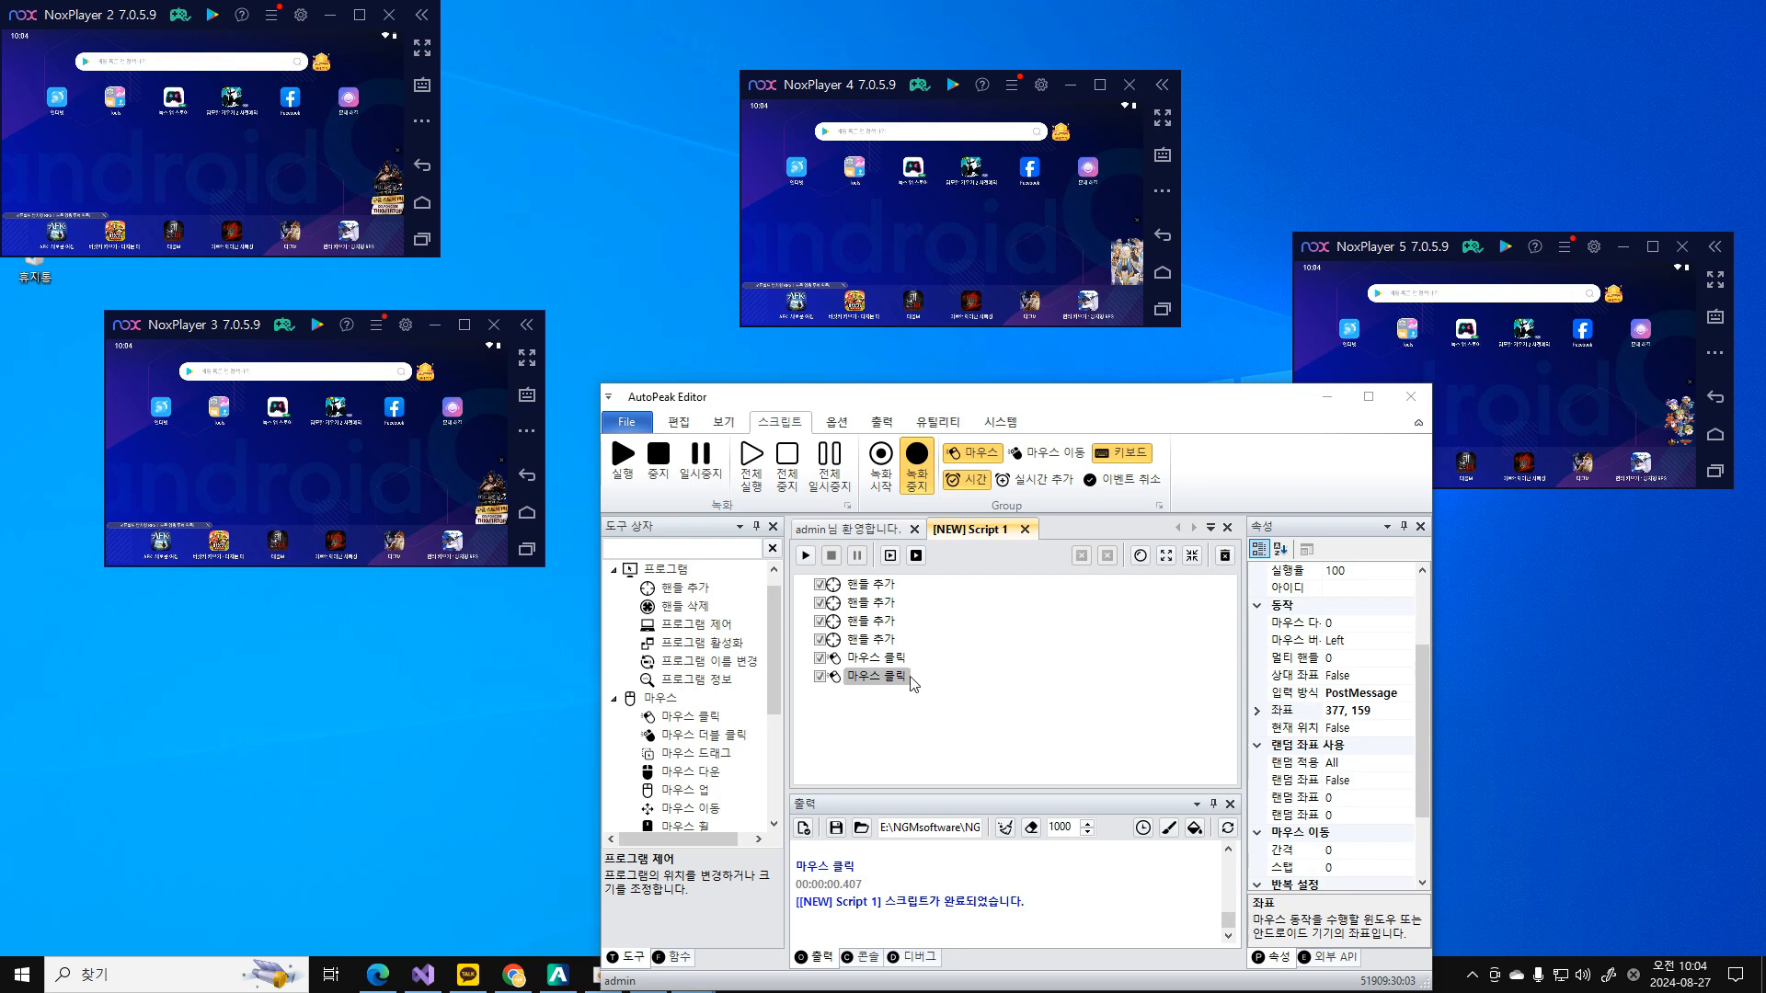
Set the second 마우스 클릭 action's 실행 전 지연 to 1000 and run the script.
click(883, 675)
scroll(1279, 707, up, 3)
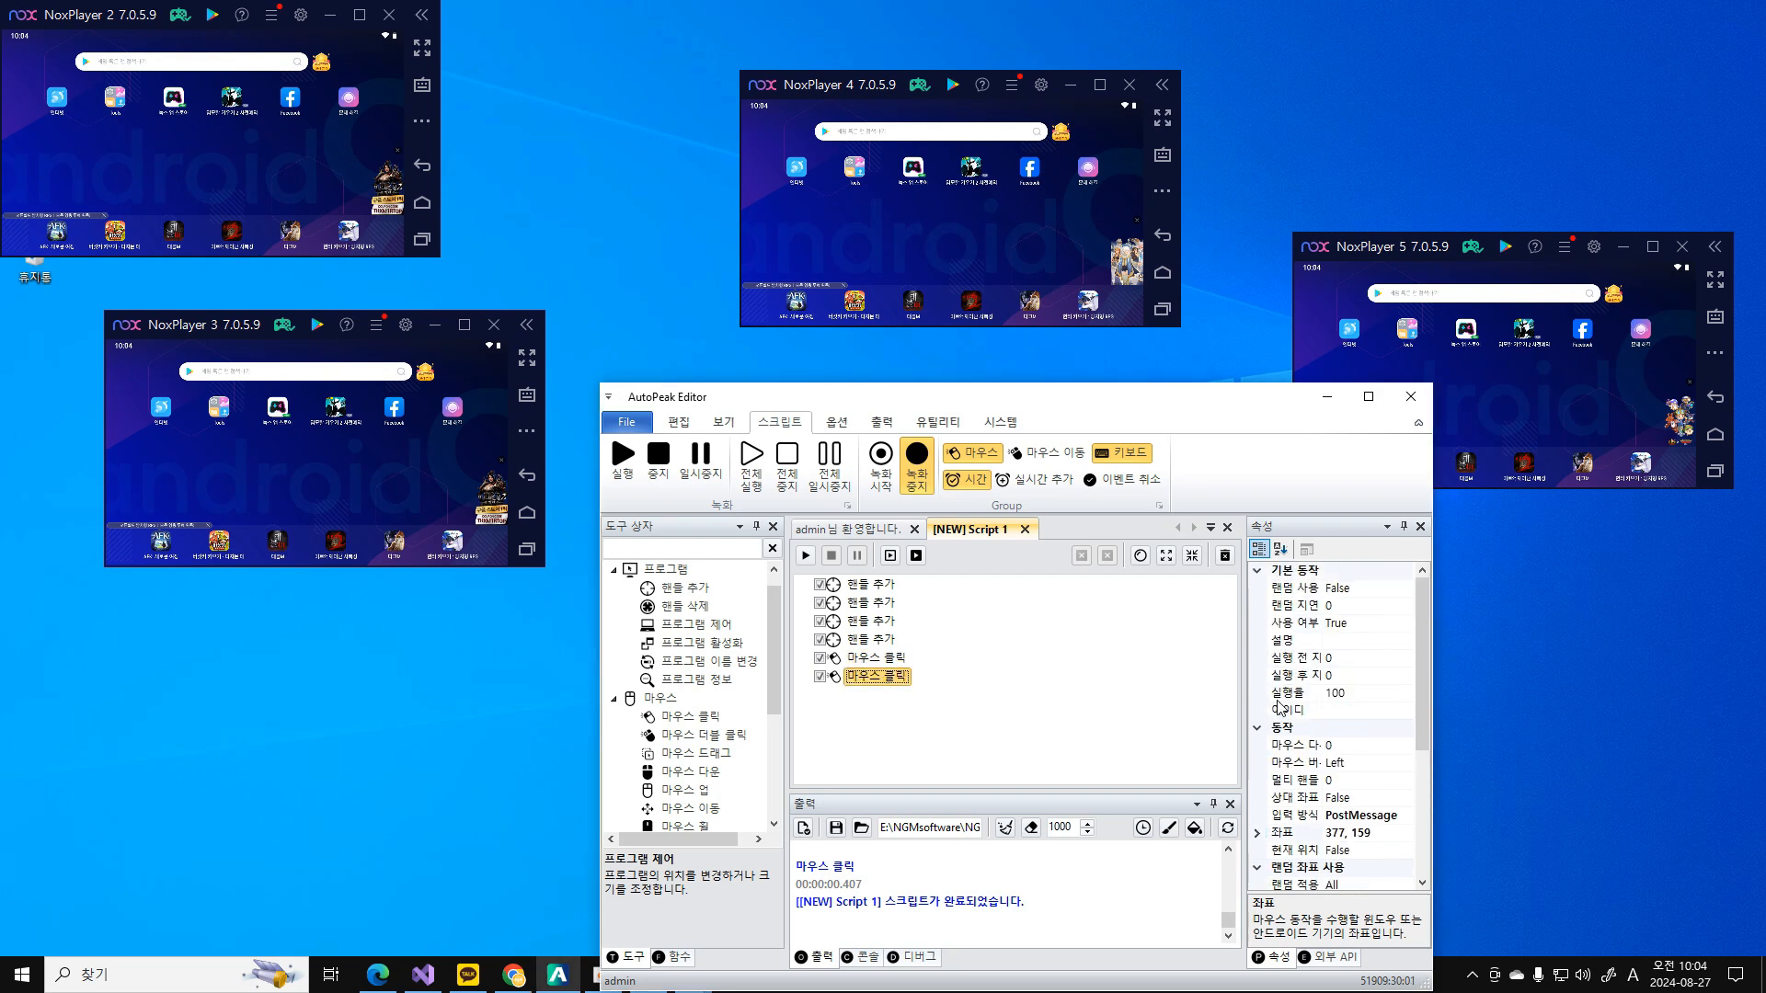
click(1279, 656)
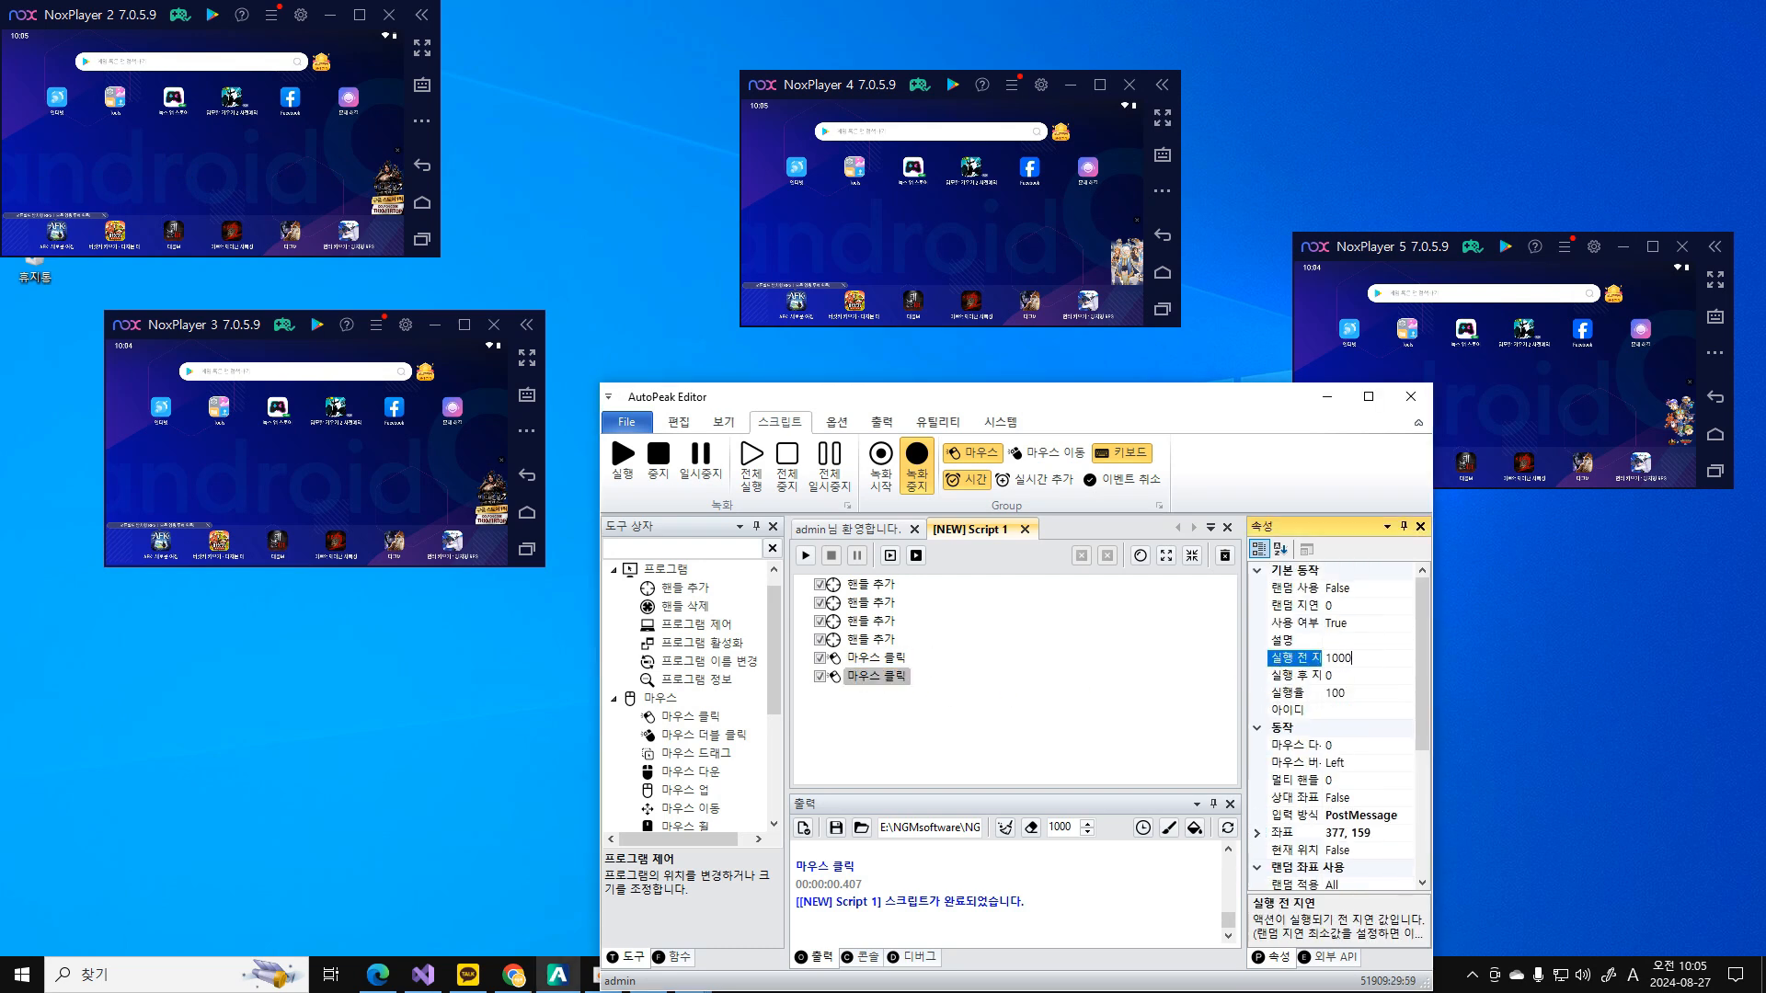
click(1020, 684)
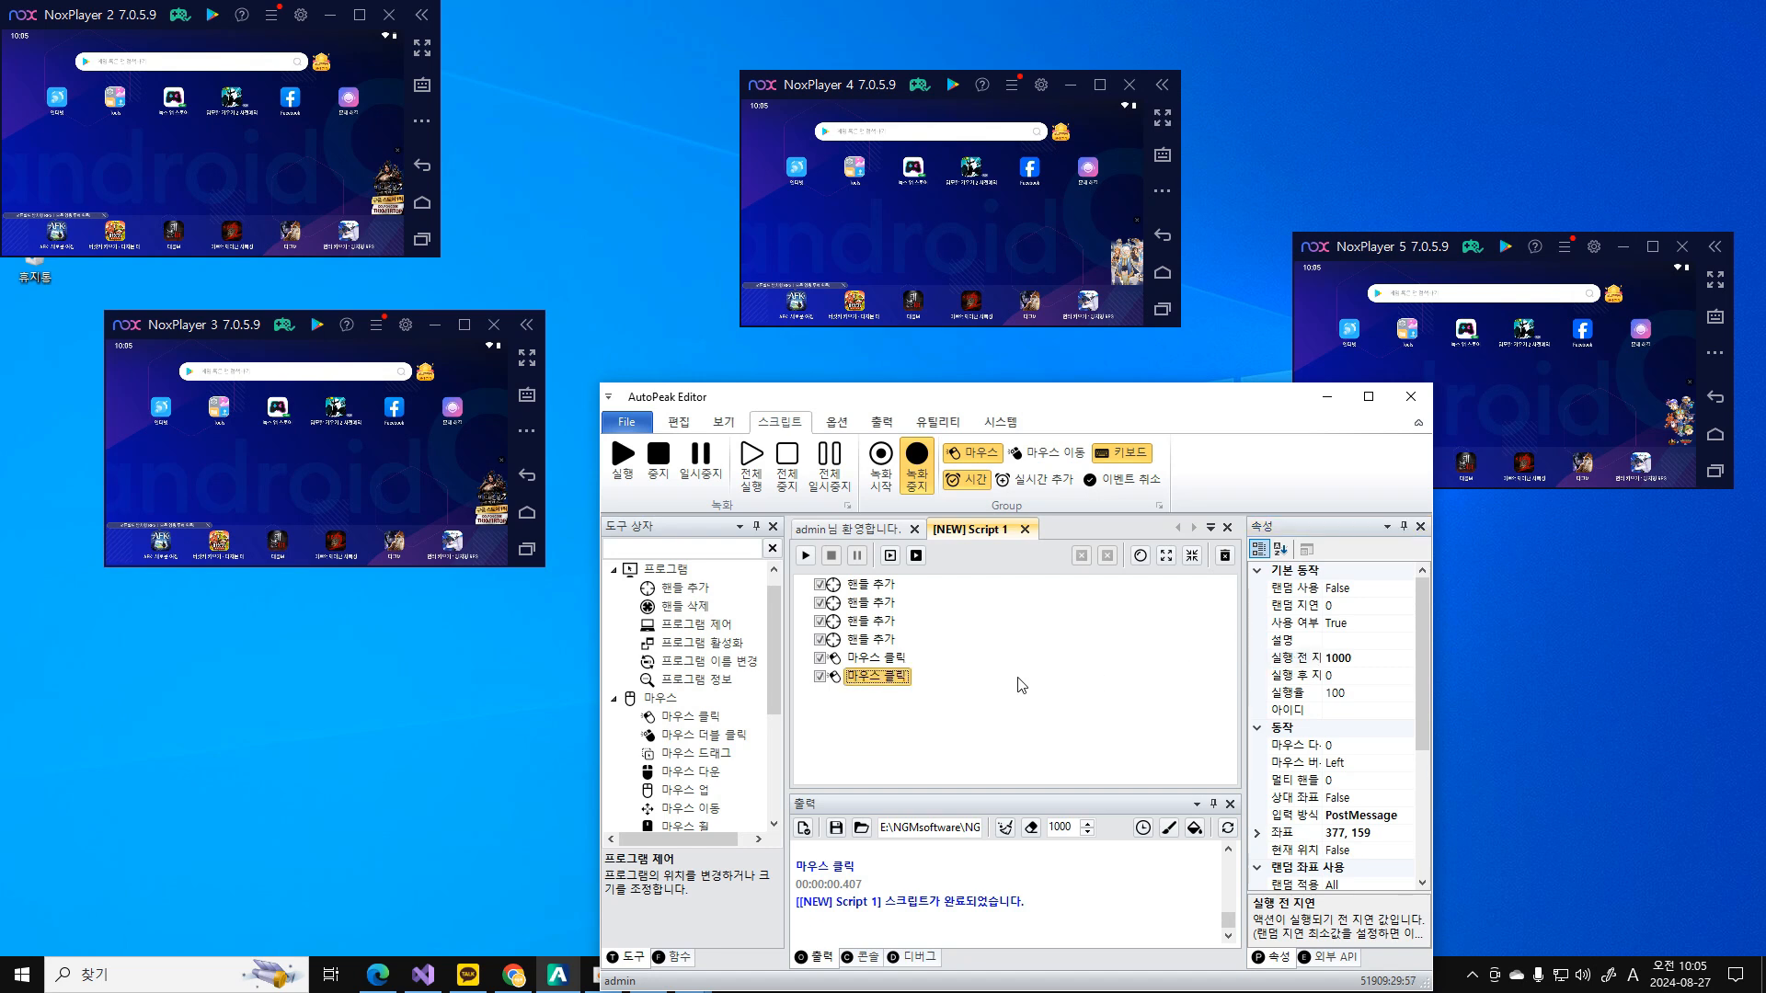
click(805, 555)
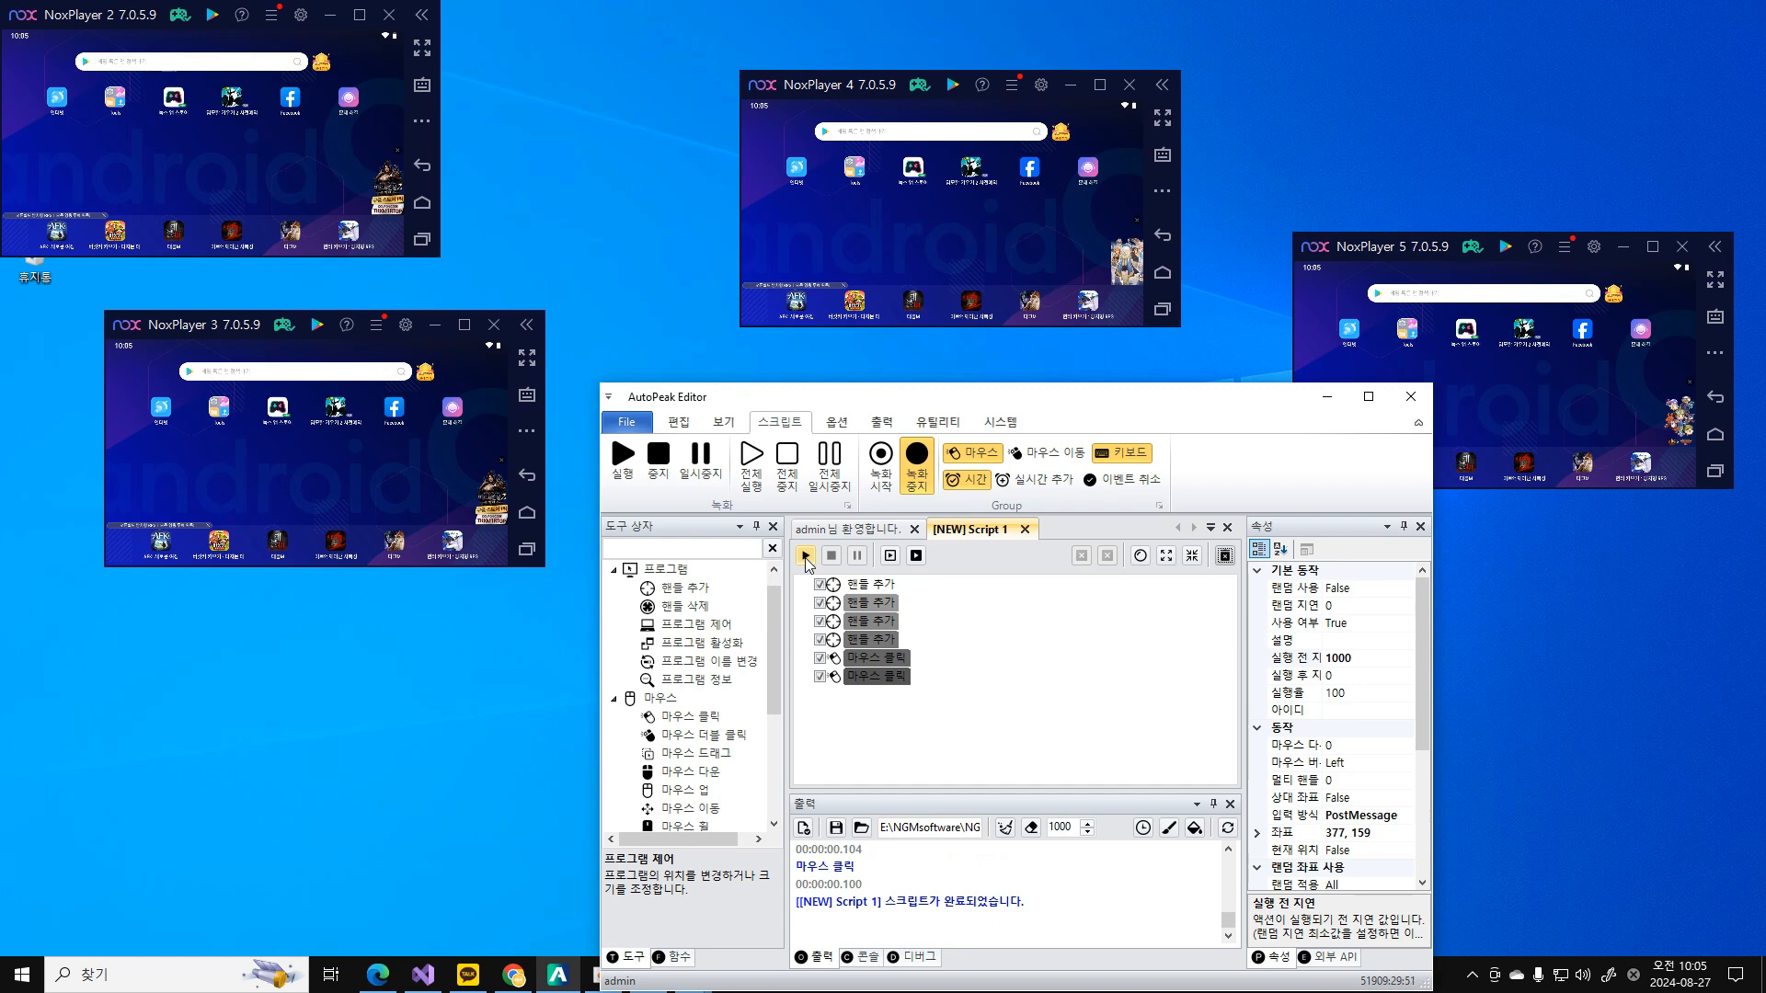
Shift the NoxPlayer 3 and AutoPeak Editor windows to the right without overlap and select the first 마우스 클릭 action.
drag(247, 327, 400, 327)
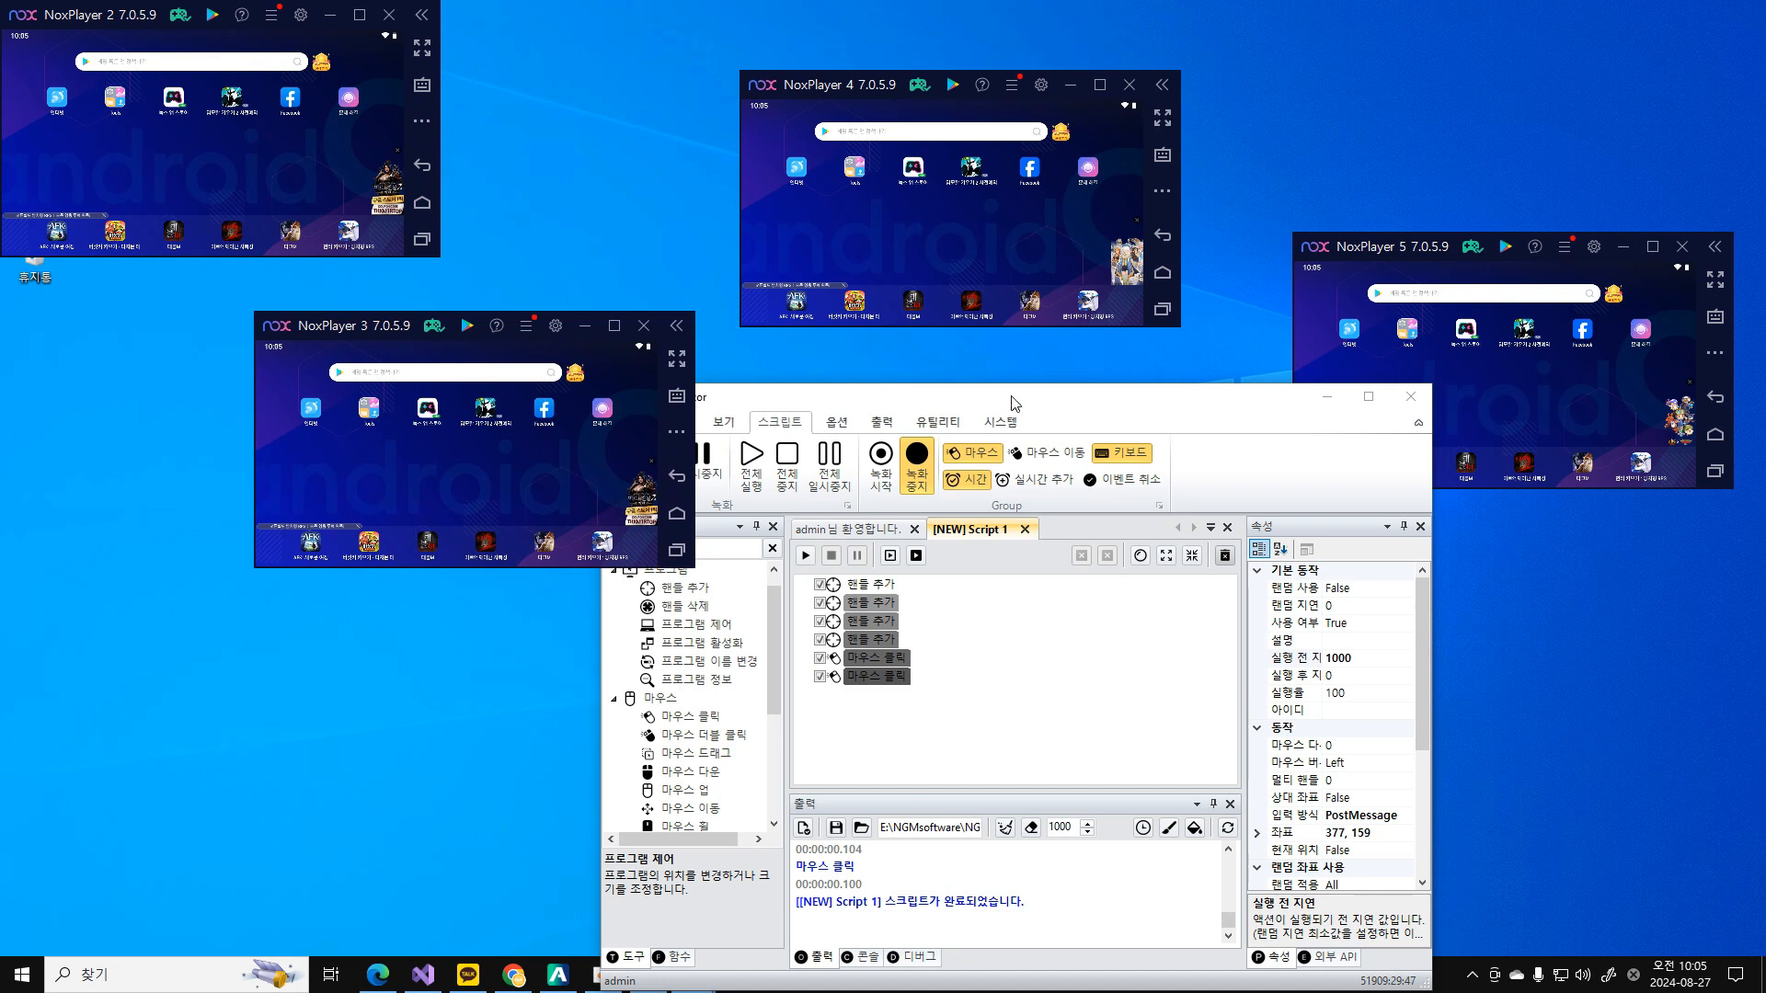
drag(1011, 403, 1110, 435)
click(968, 653)
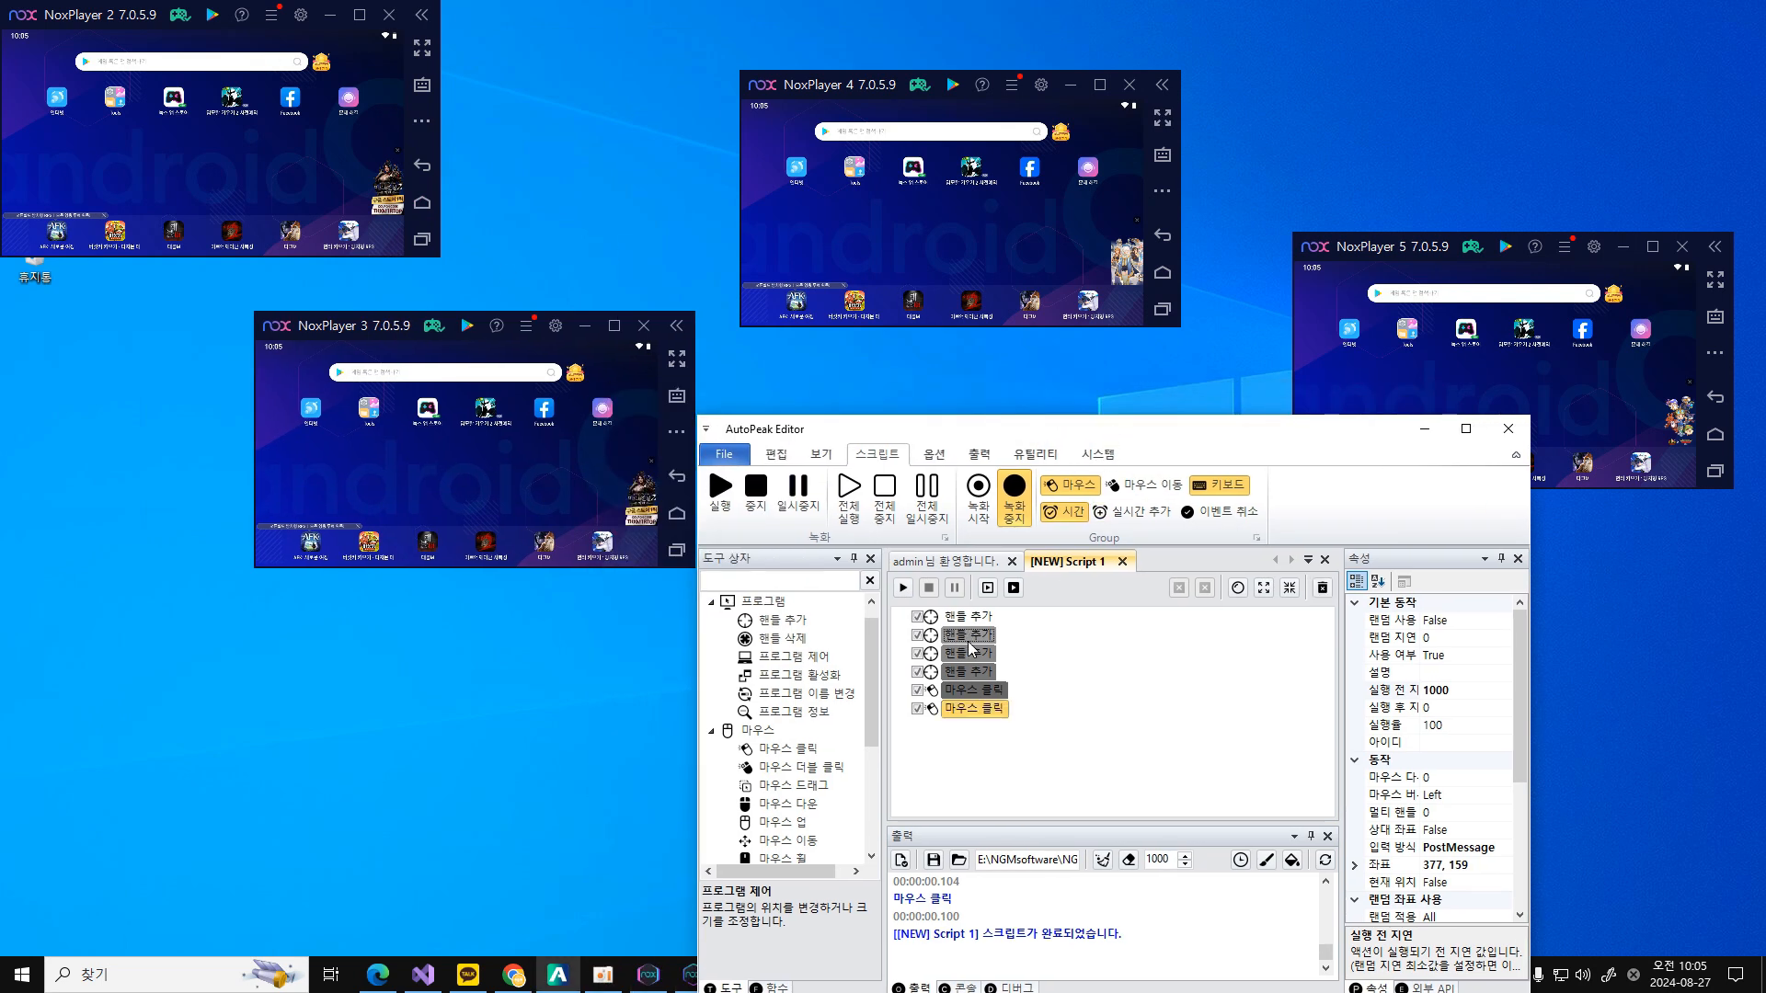
click(970, 690)
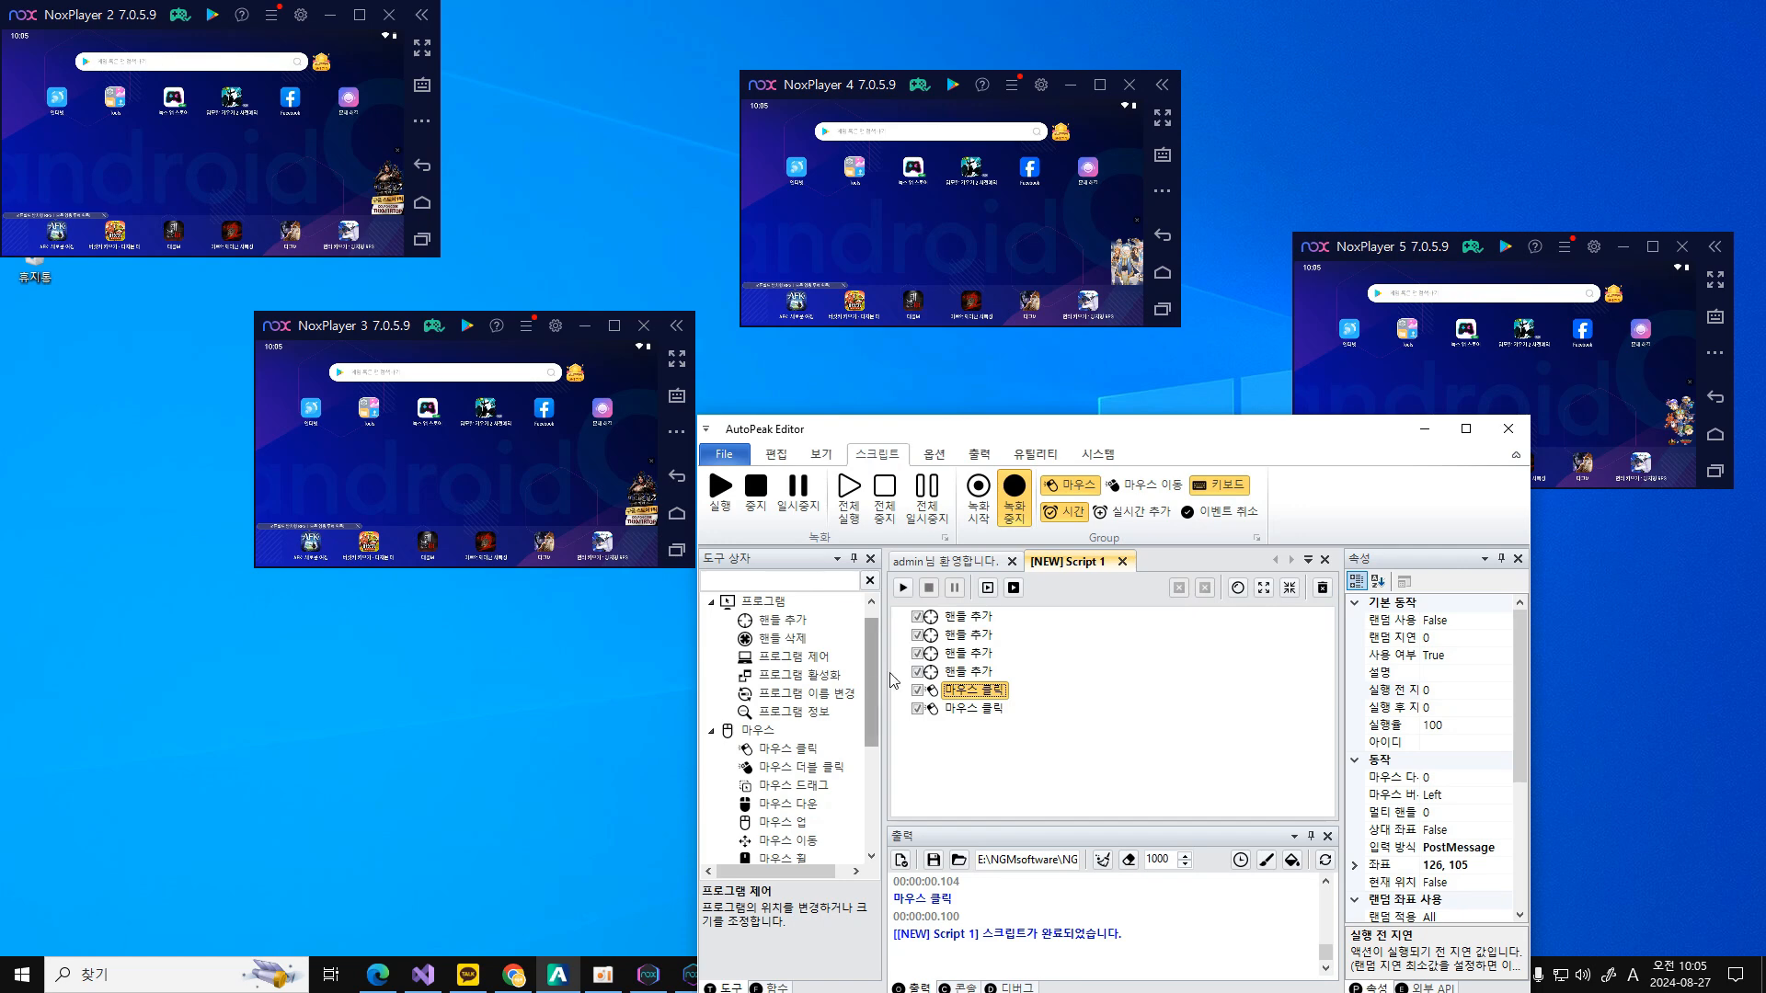
Add a 프로그램 제어 action below the four 핸들 추가 actions in Script 1.aps.
click(803, 661)
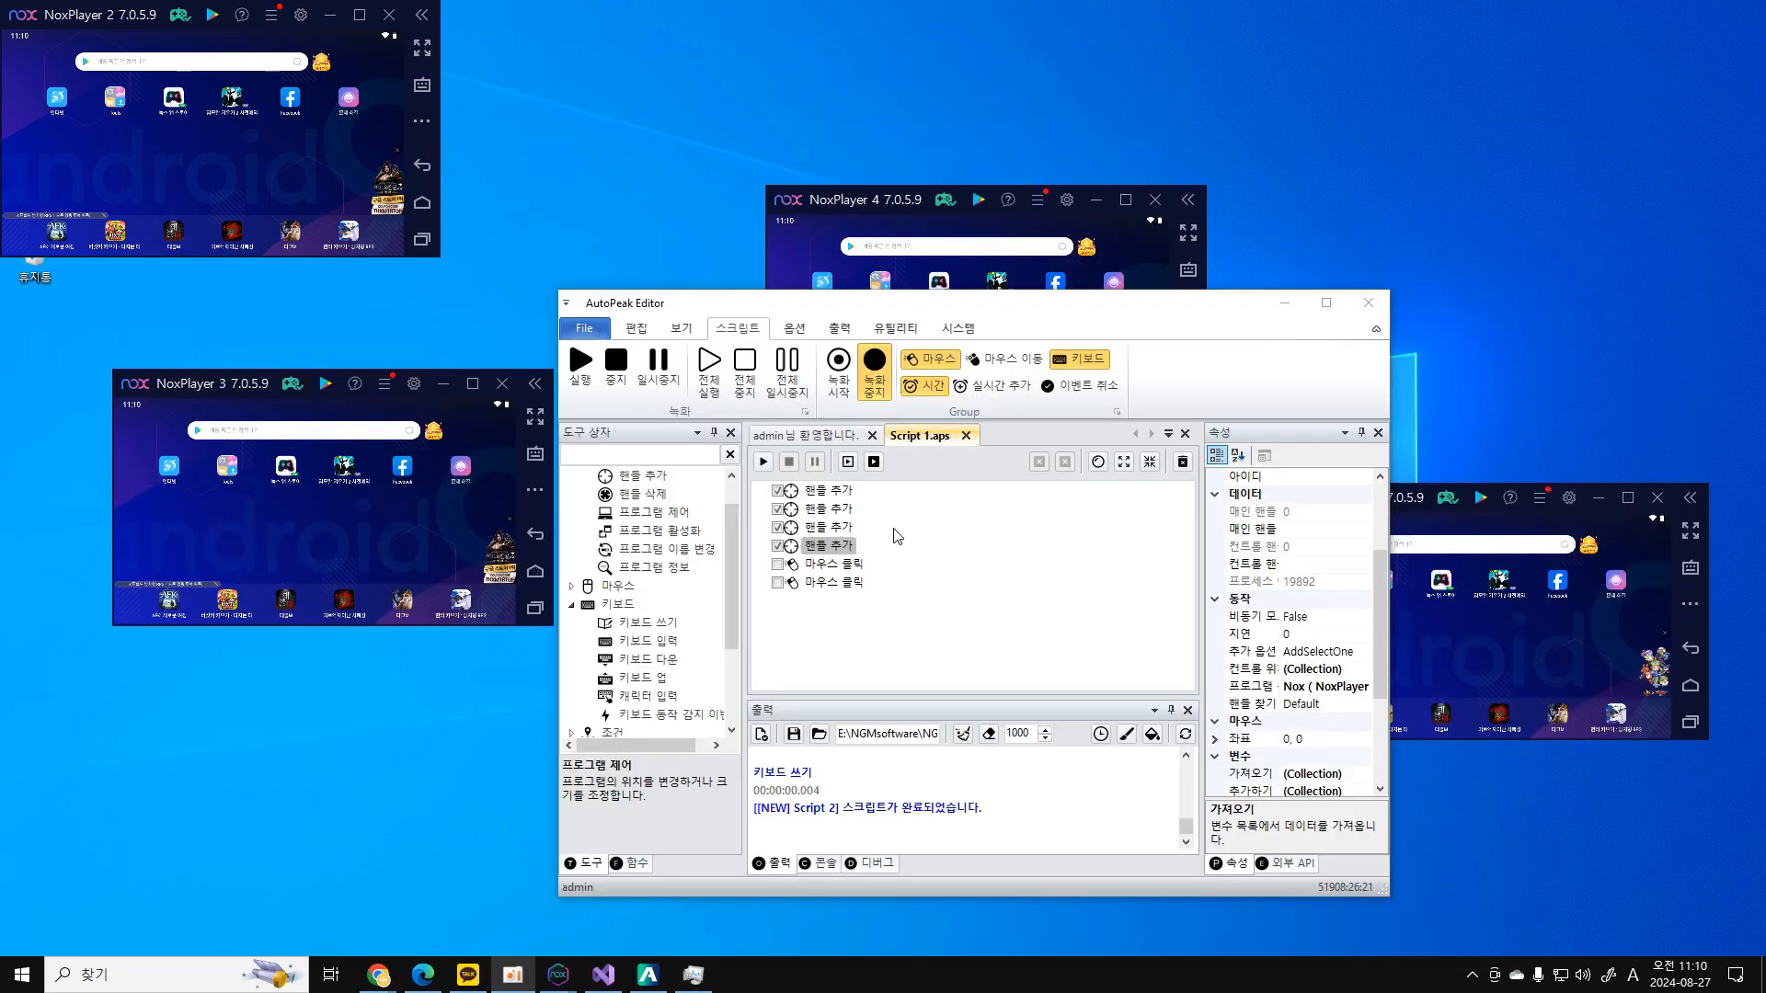
click(699, 532)
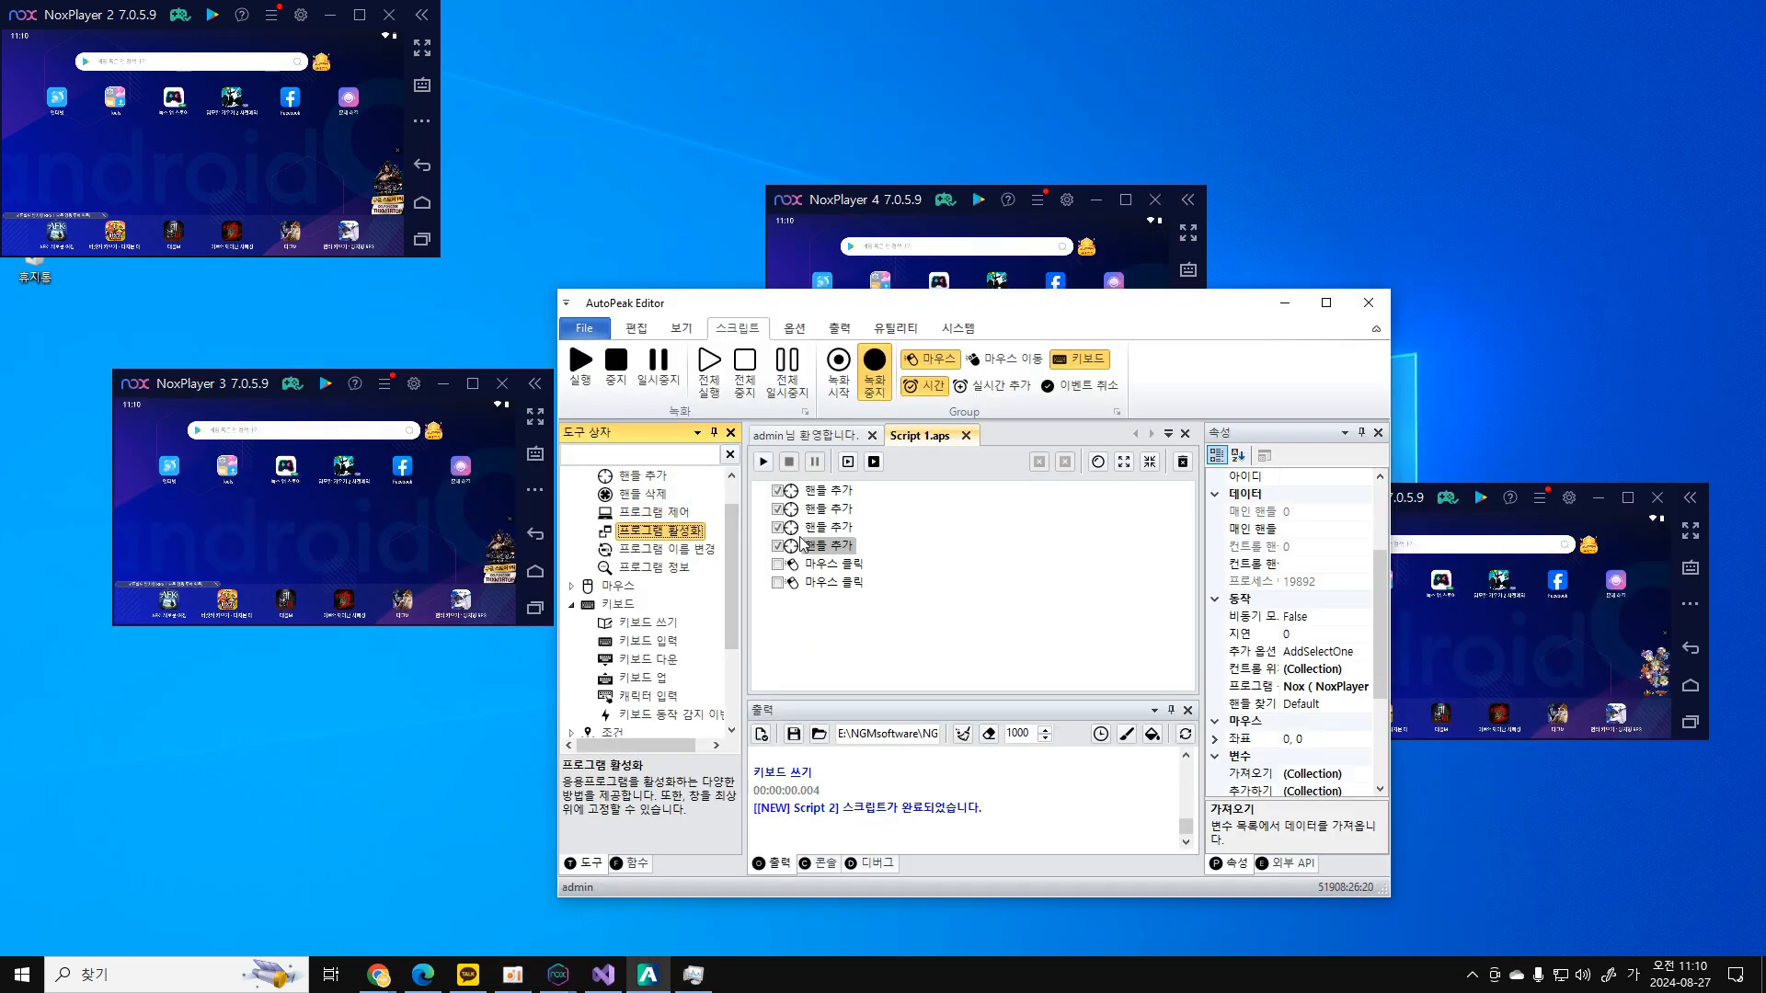
click(660, 513)
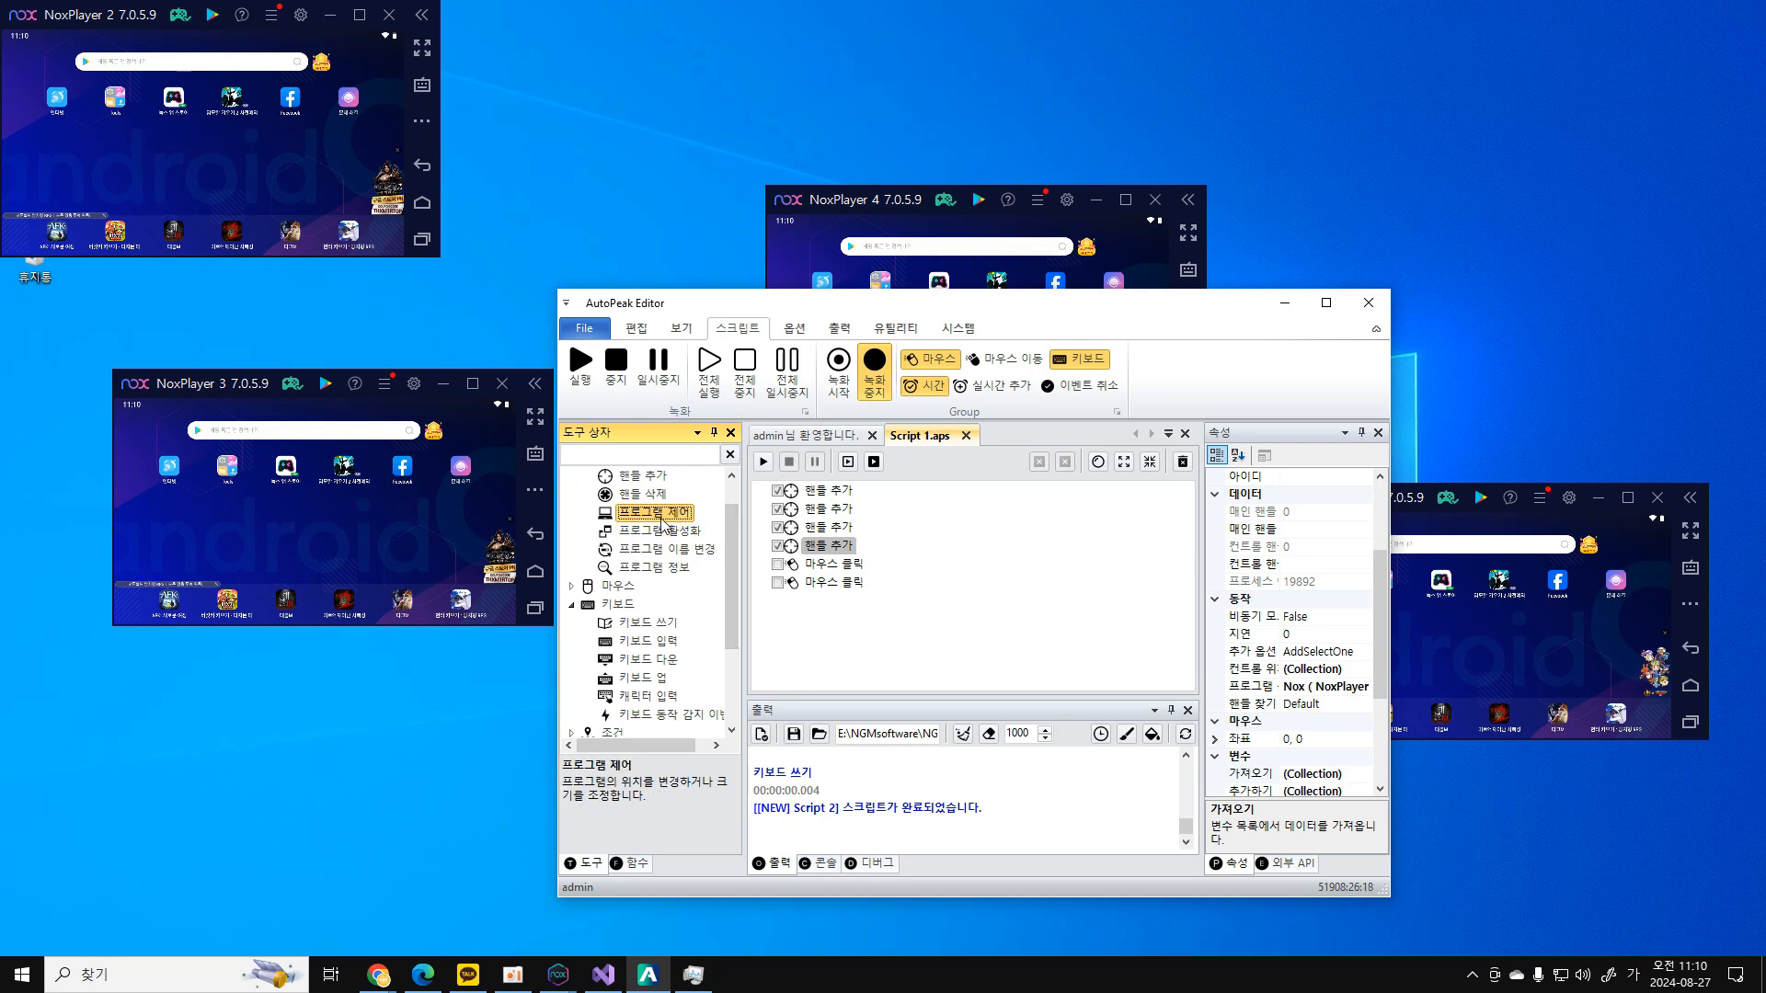
double_click(660, 514)
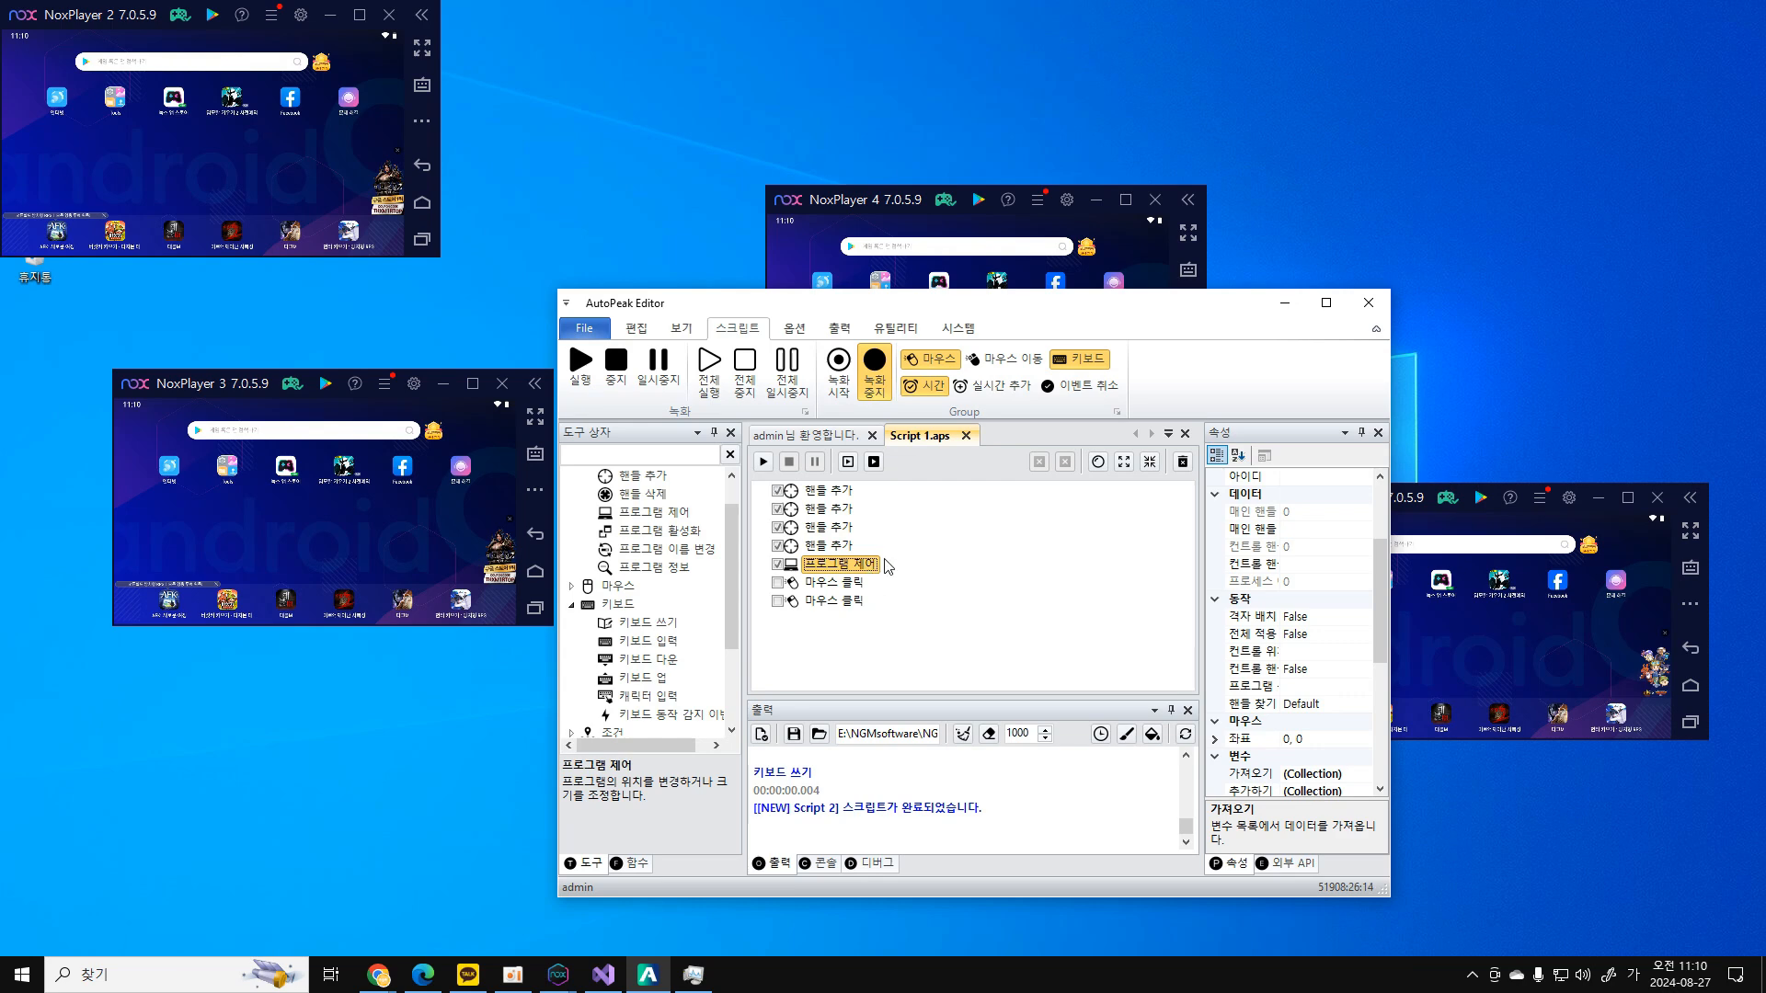
Disable all four 핸들 추가 actions in the script.
click(777, 491)
click(779, 510)
click(778, 527)
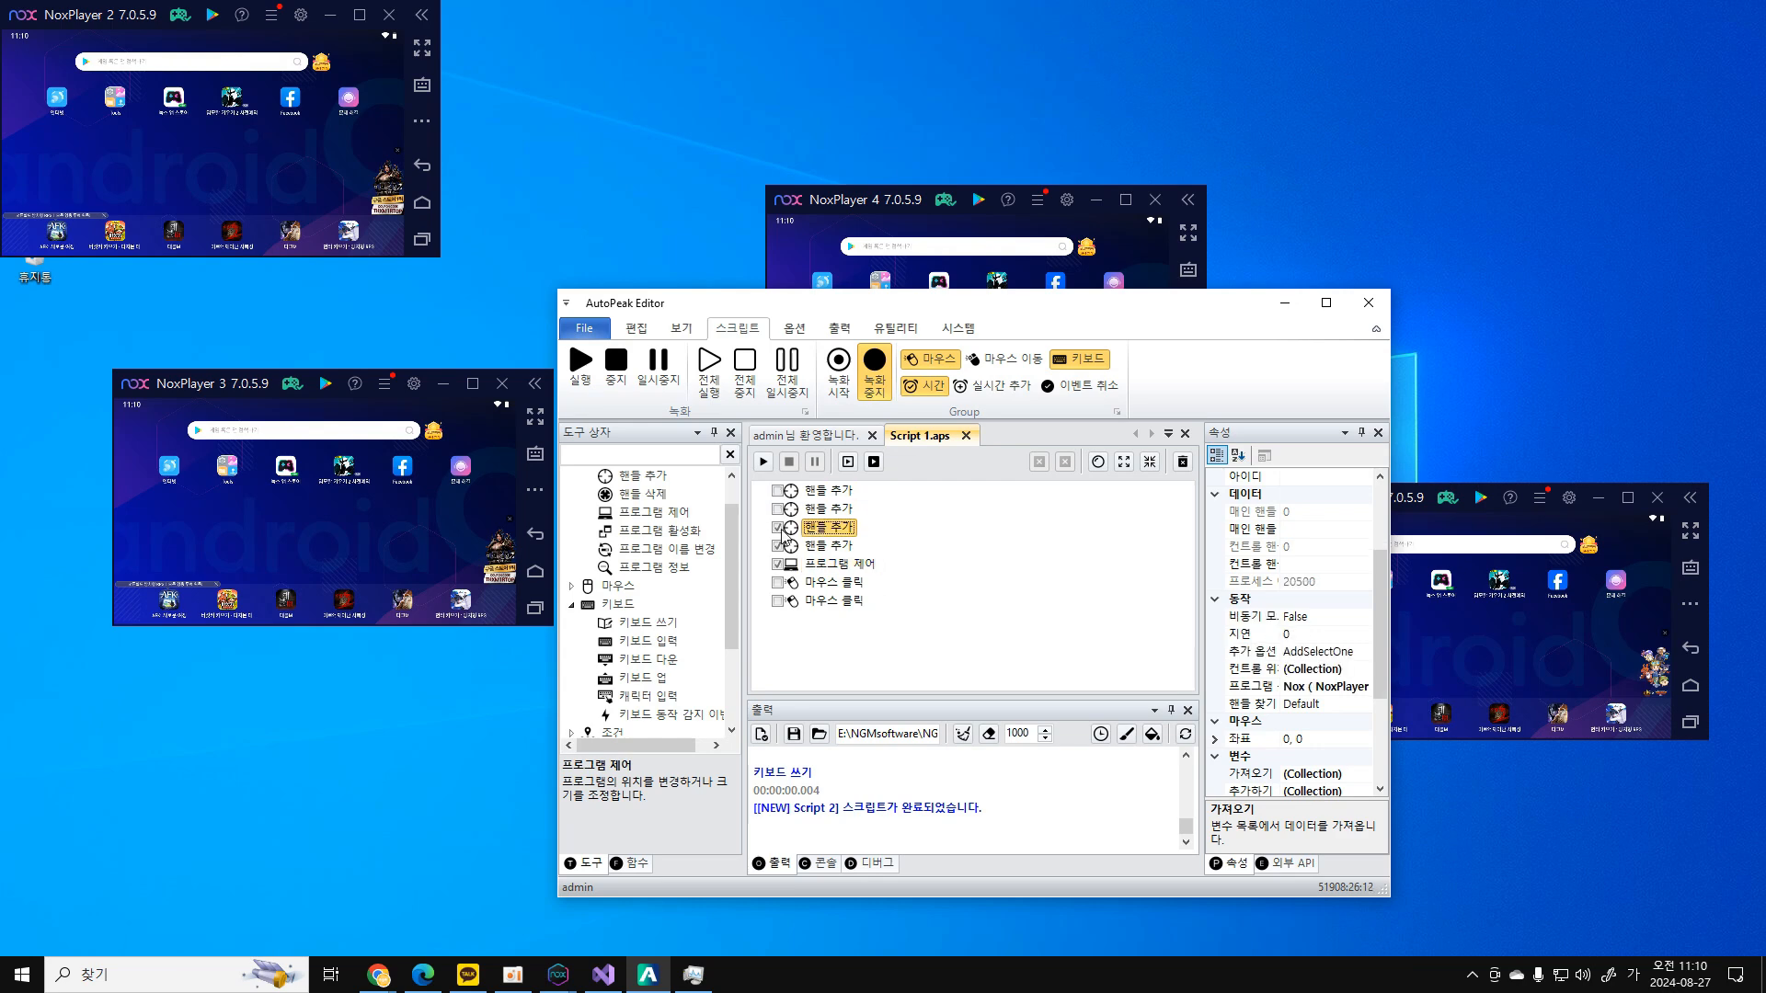
click(778, 547)
Set the 프로그램 제어 action's 격자 배치 property to True.
click(847, 565)
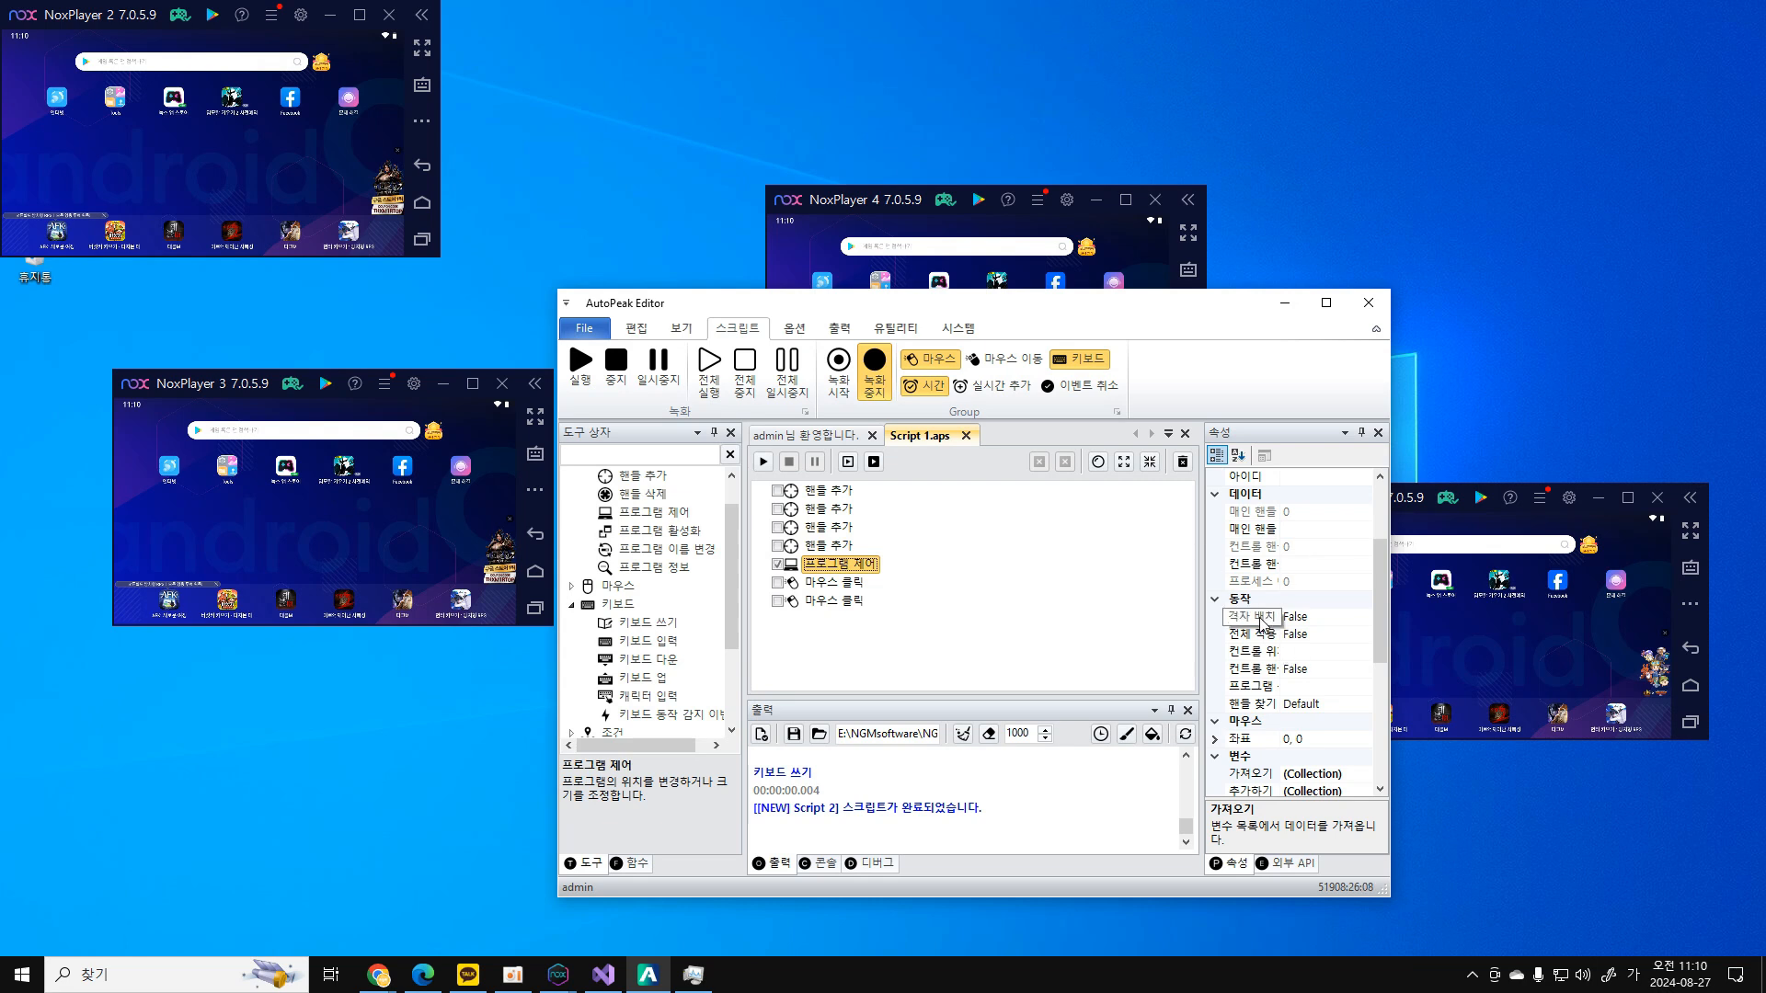
click(1259, 619)
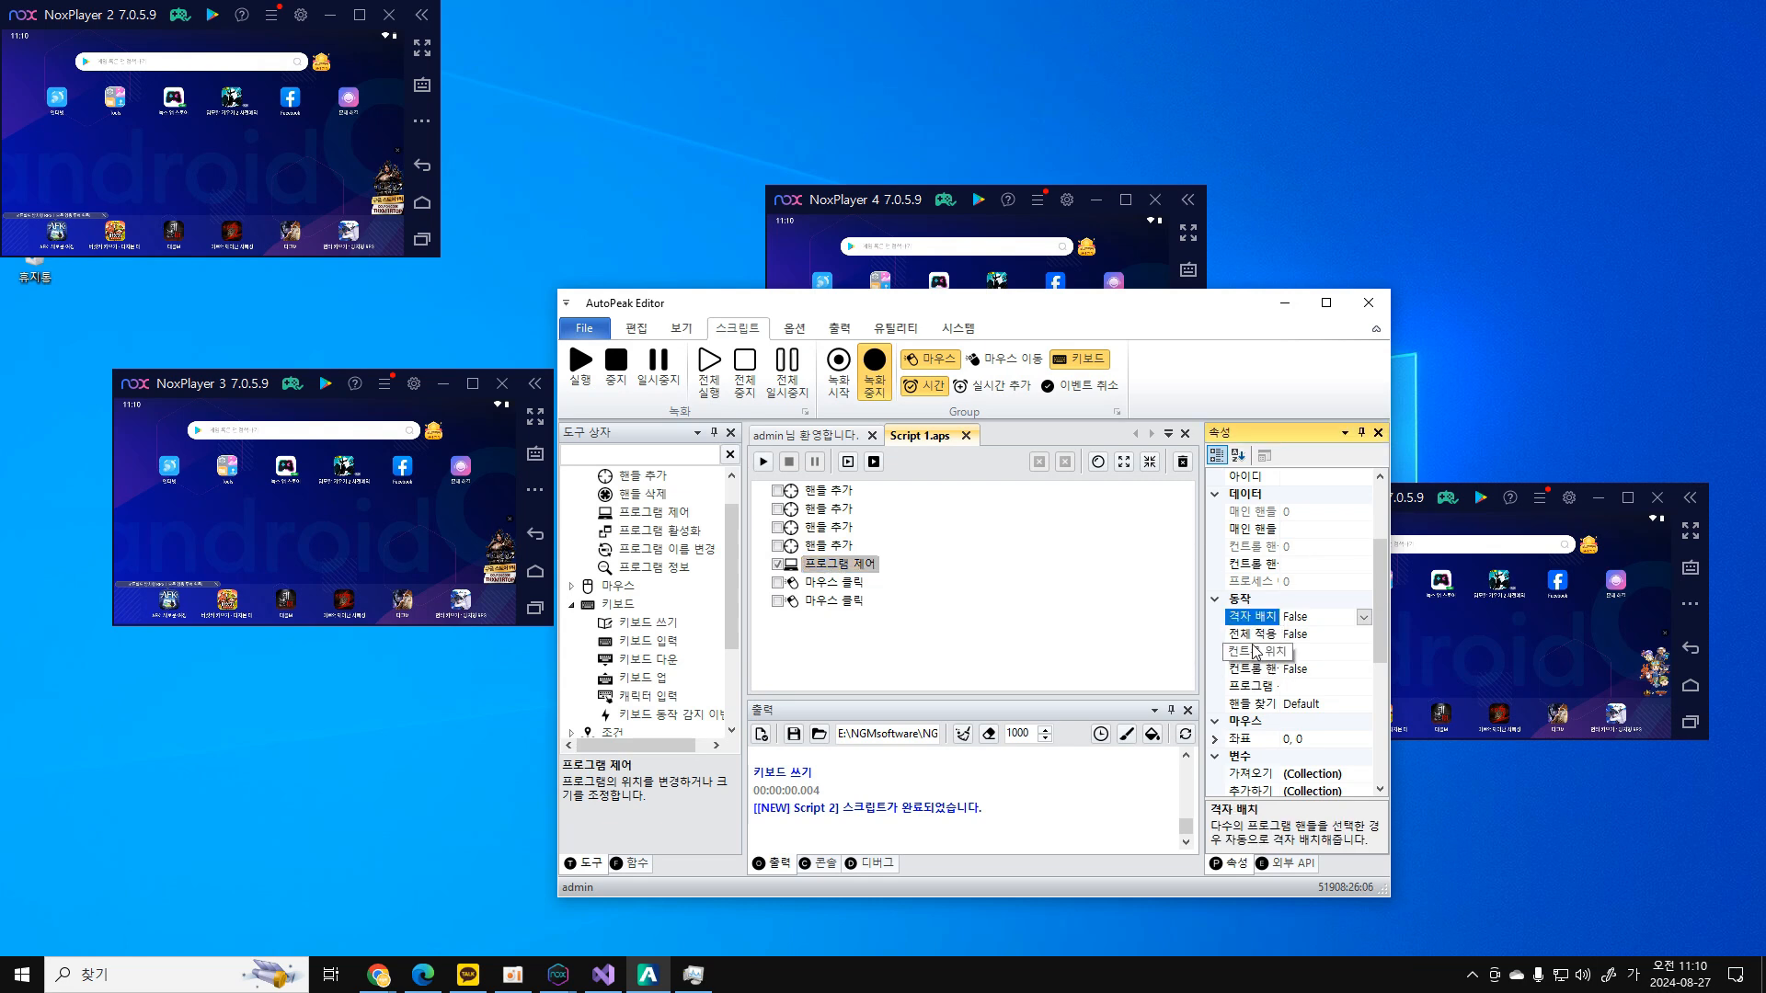
double_click(1259, 619)
scroll(1272, 649, down, 5)
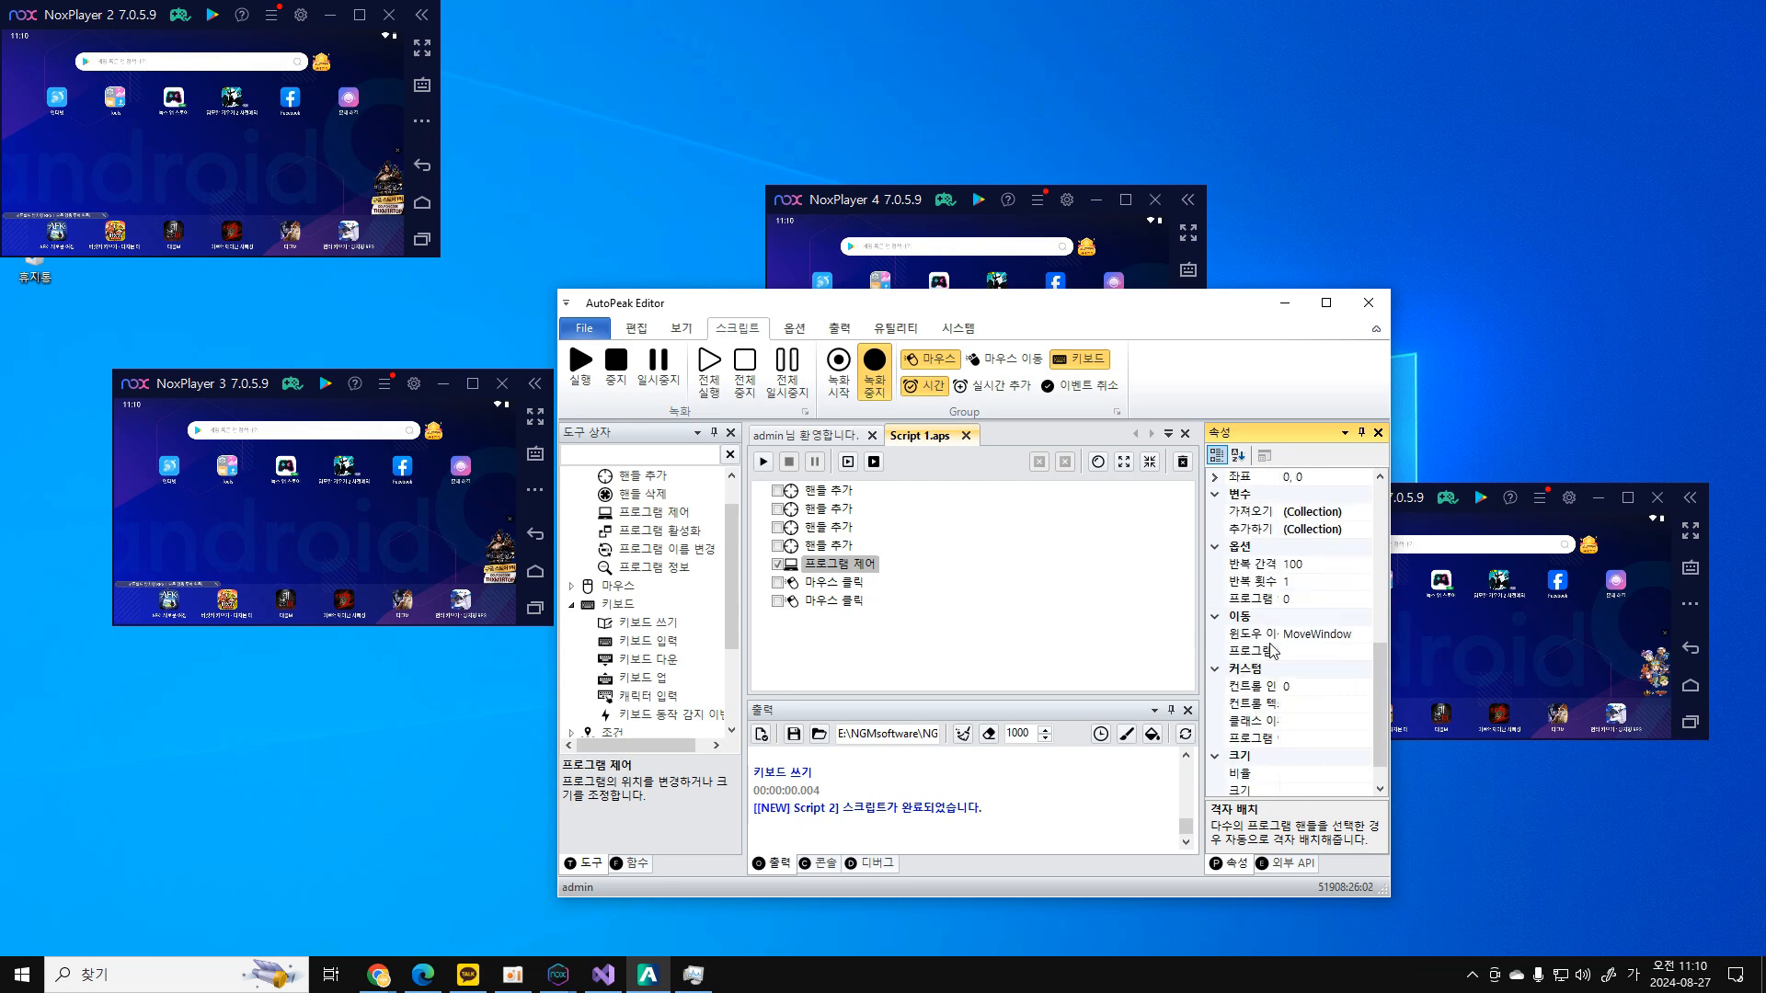
Set the 프로그램 제어 action's 핸들 찾기 옵션 to Custom.
scroll(1267, 637, up, 2)
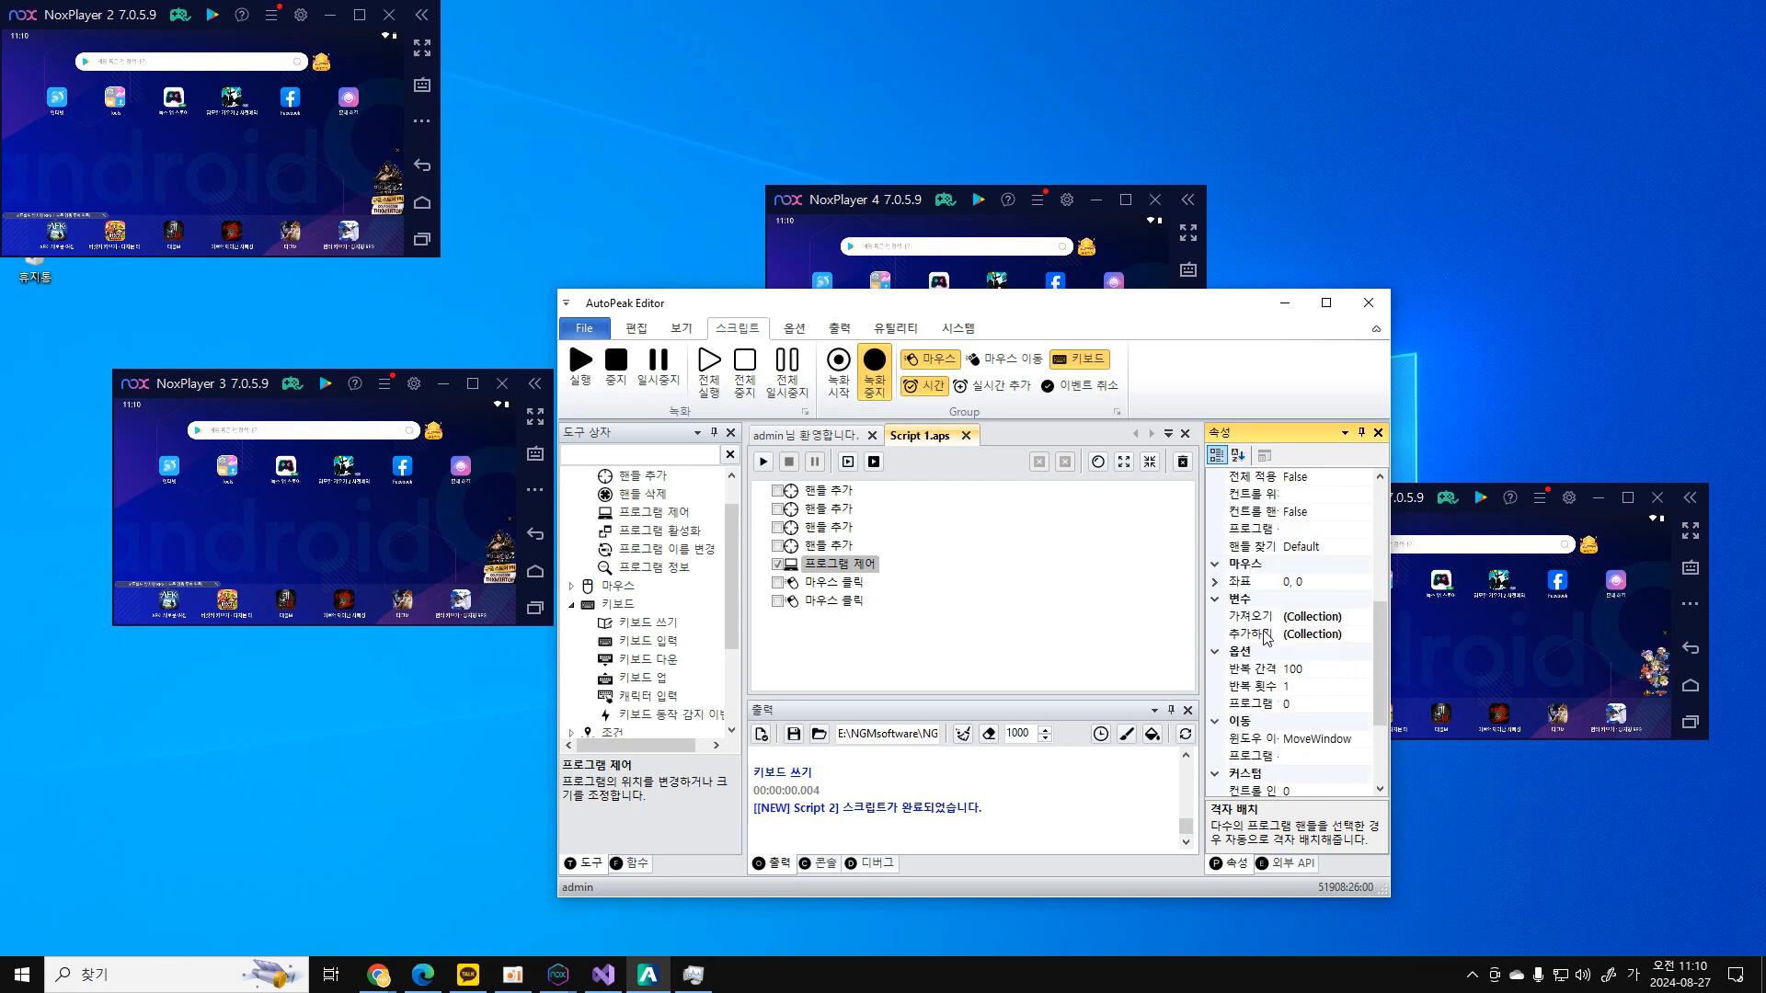
click(1244, 535)
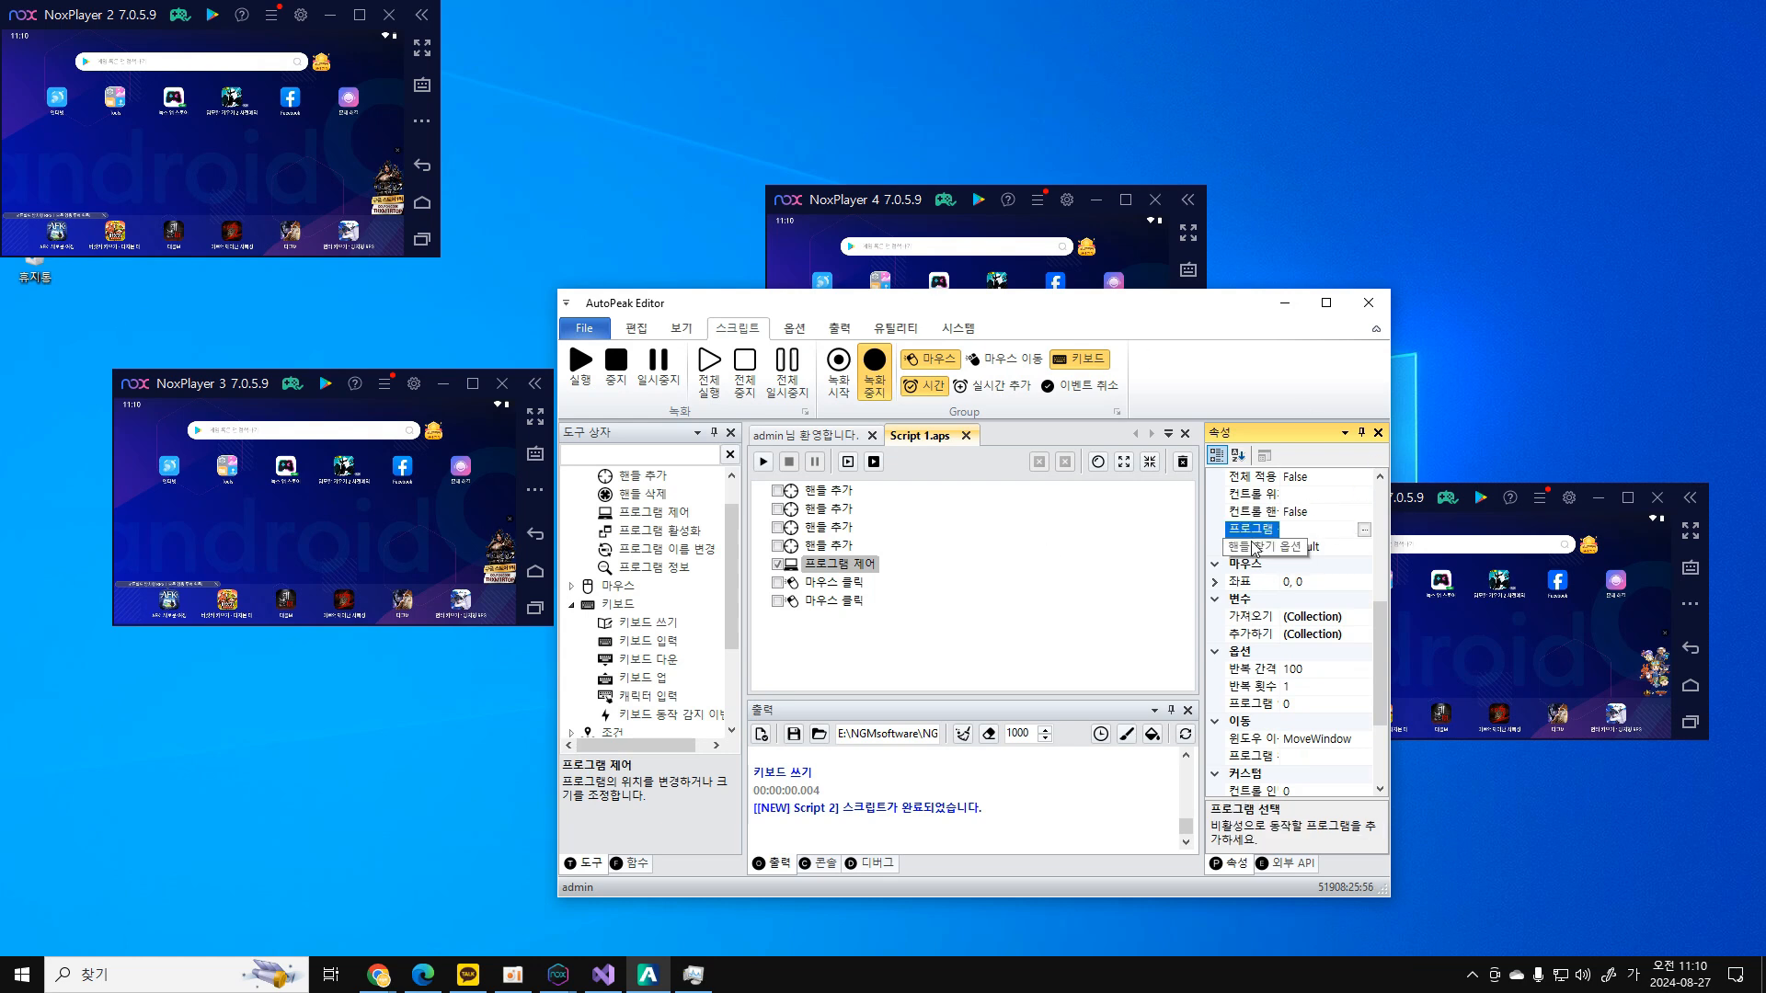
click(1255, 547)
click(1363, 548)
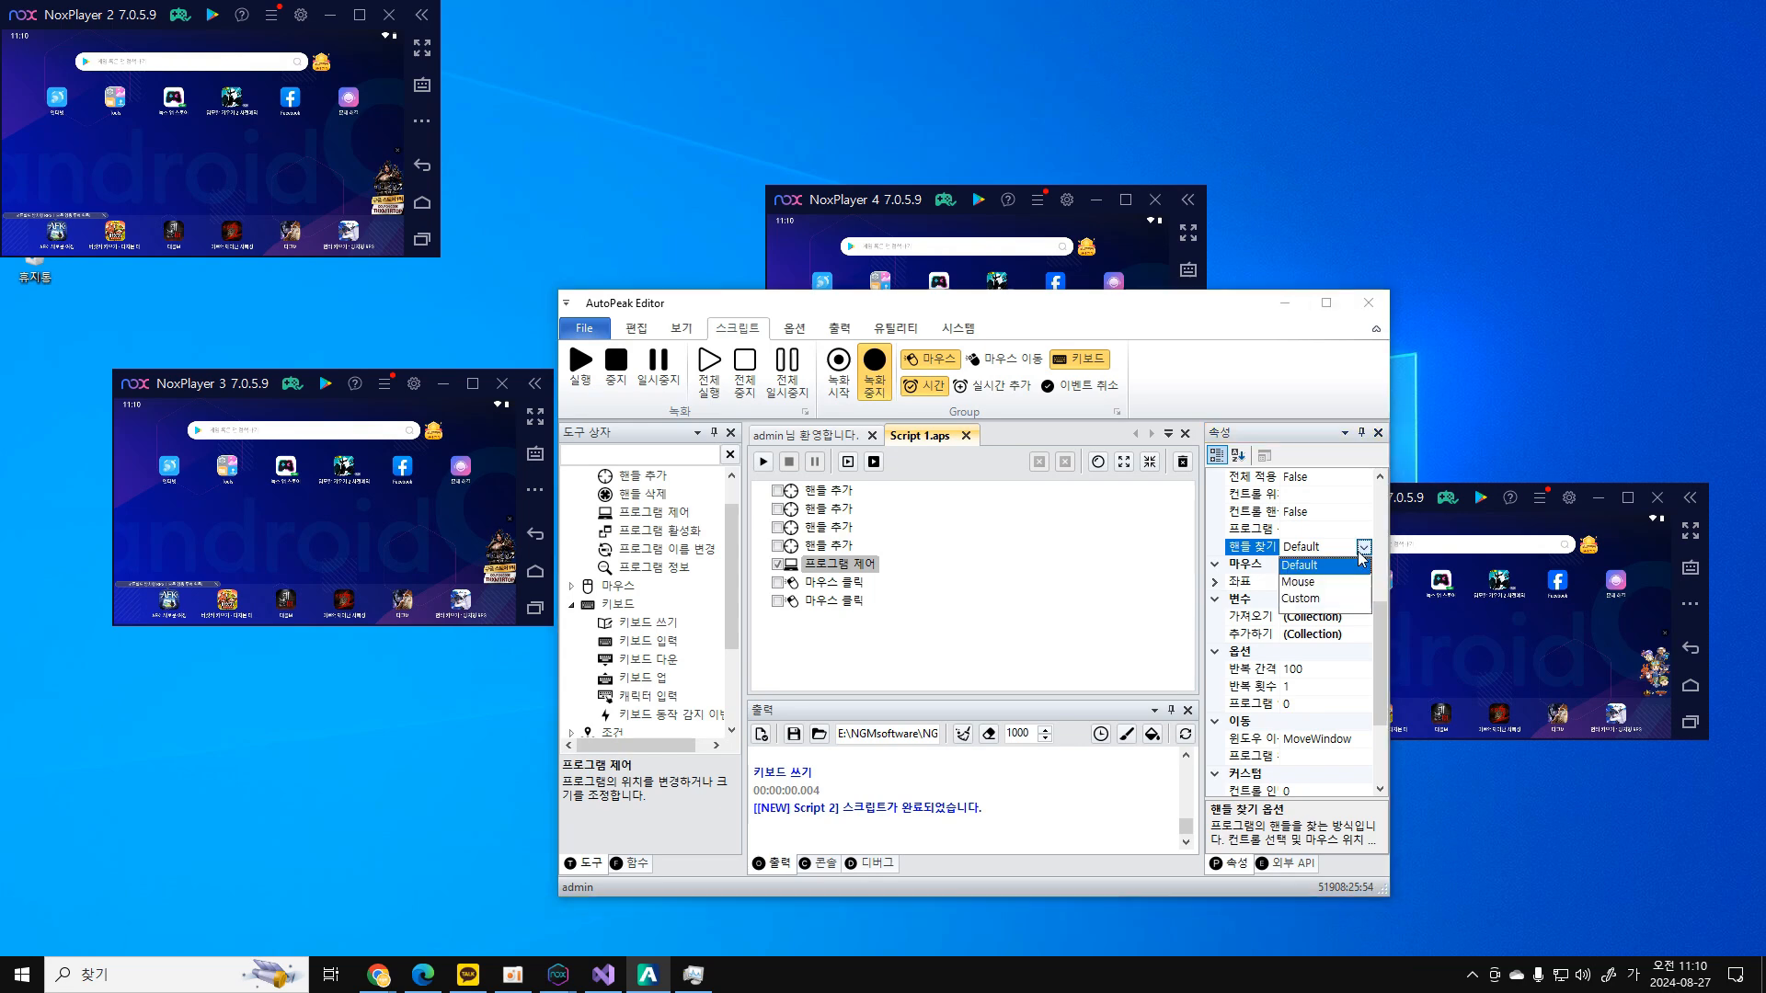
click(1300, 598)
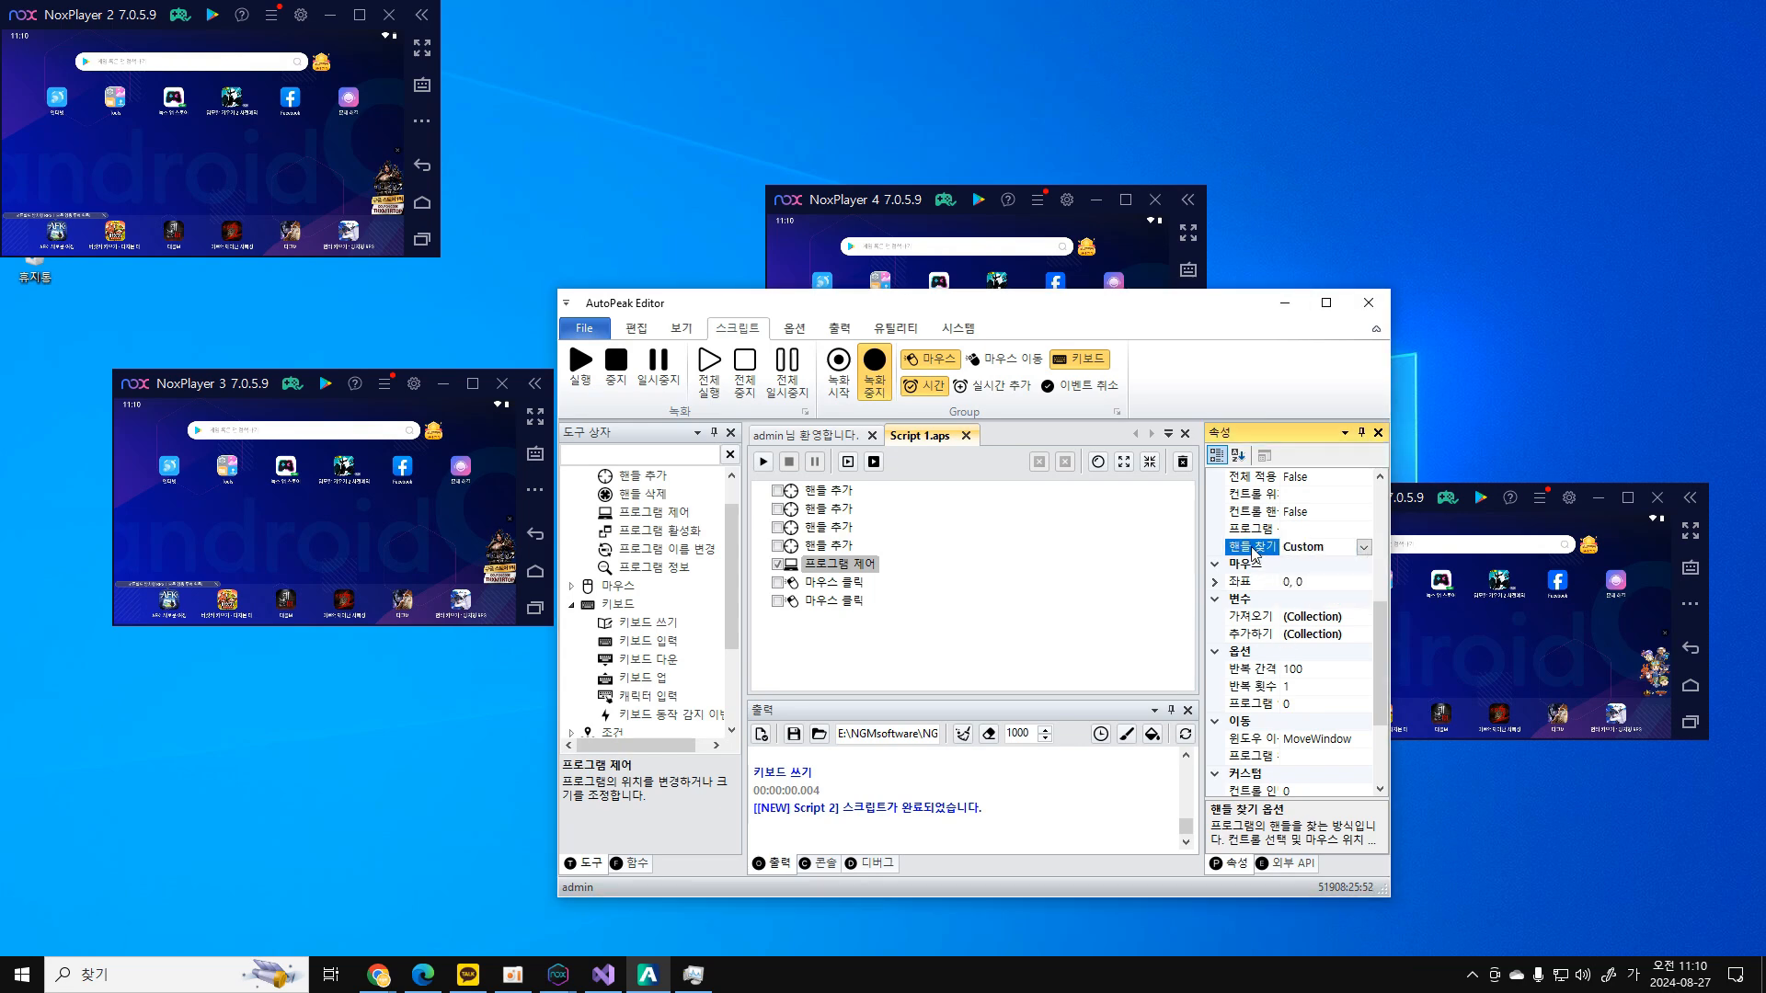
Enter NoxPlayer* as the custom 프로그램 이름 of the 프로그램 제어 action.
scroll(1239, 682, down, 3)
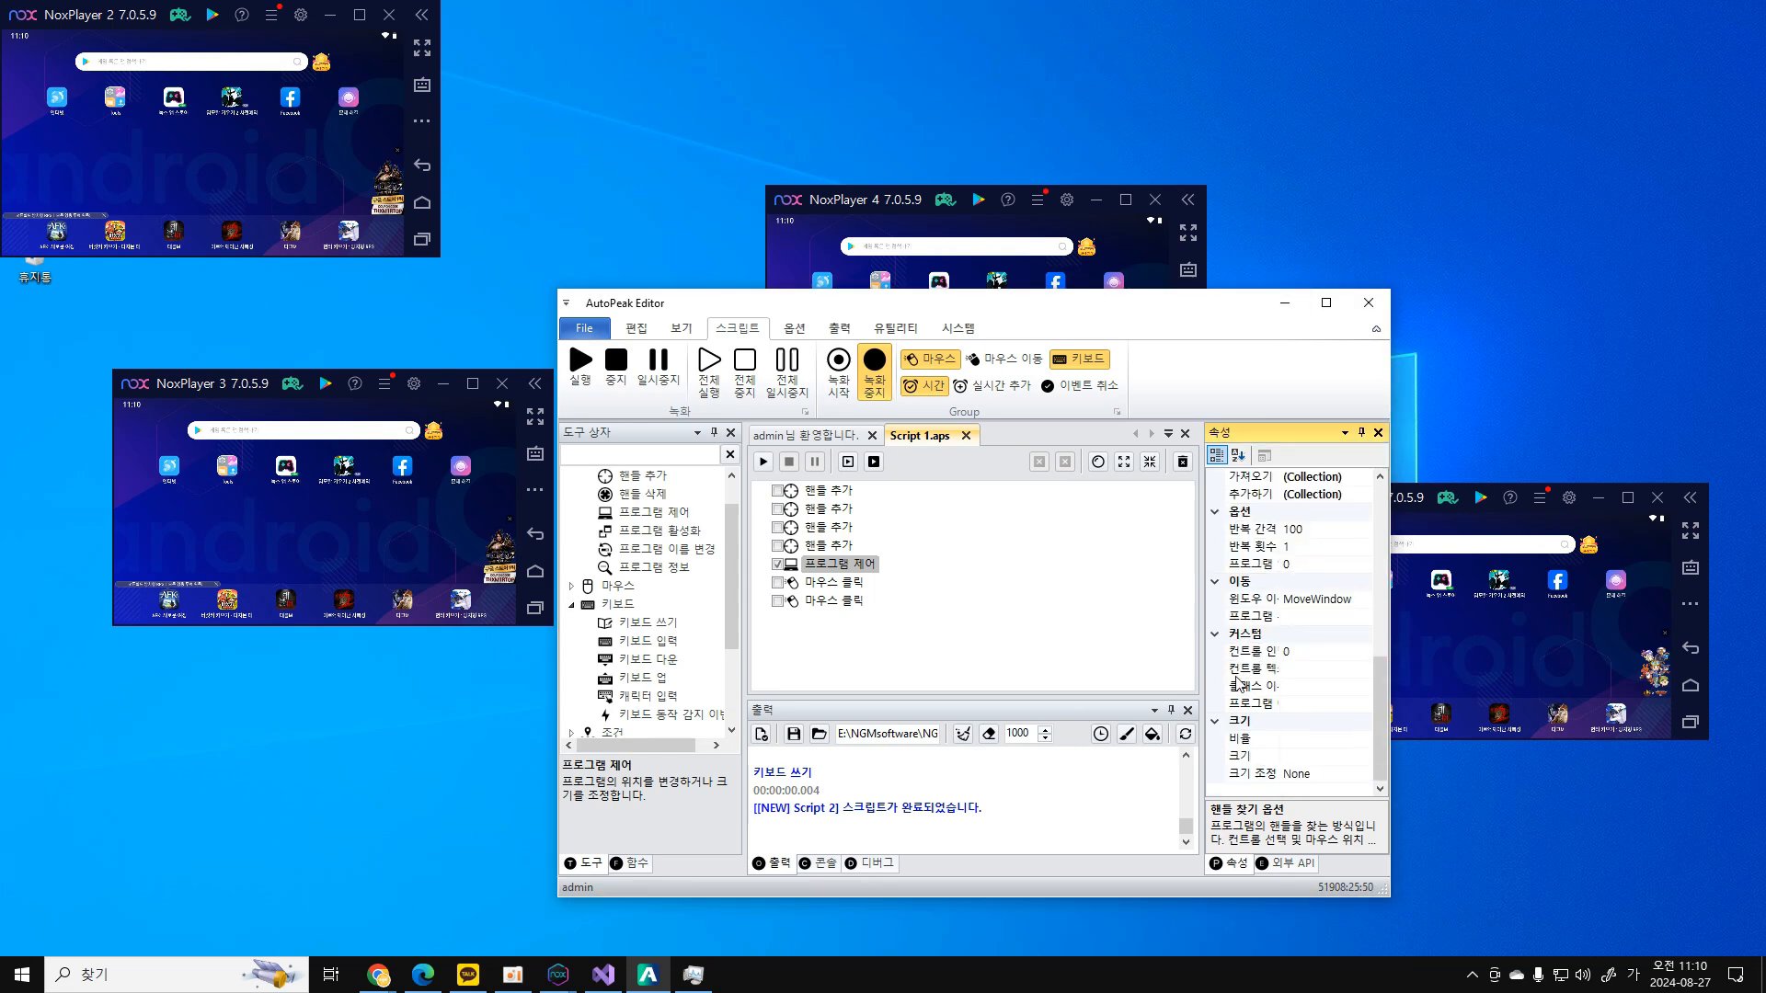
click(1251, 705)
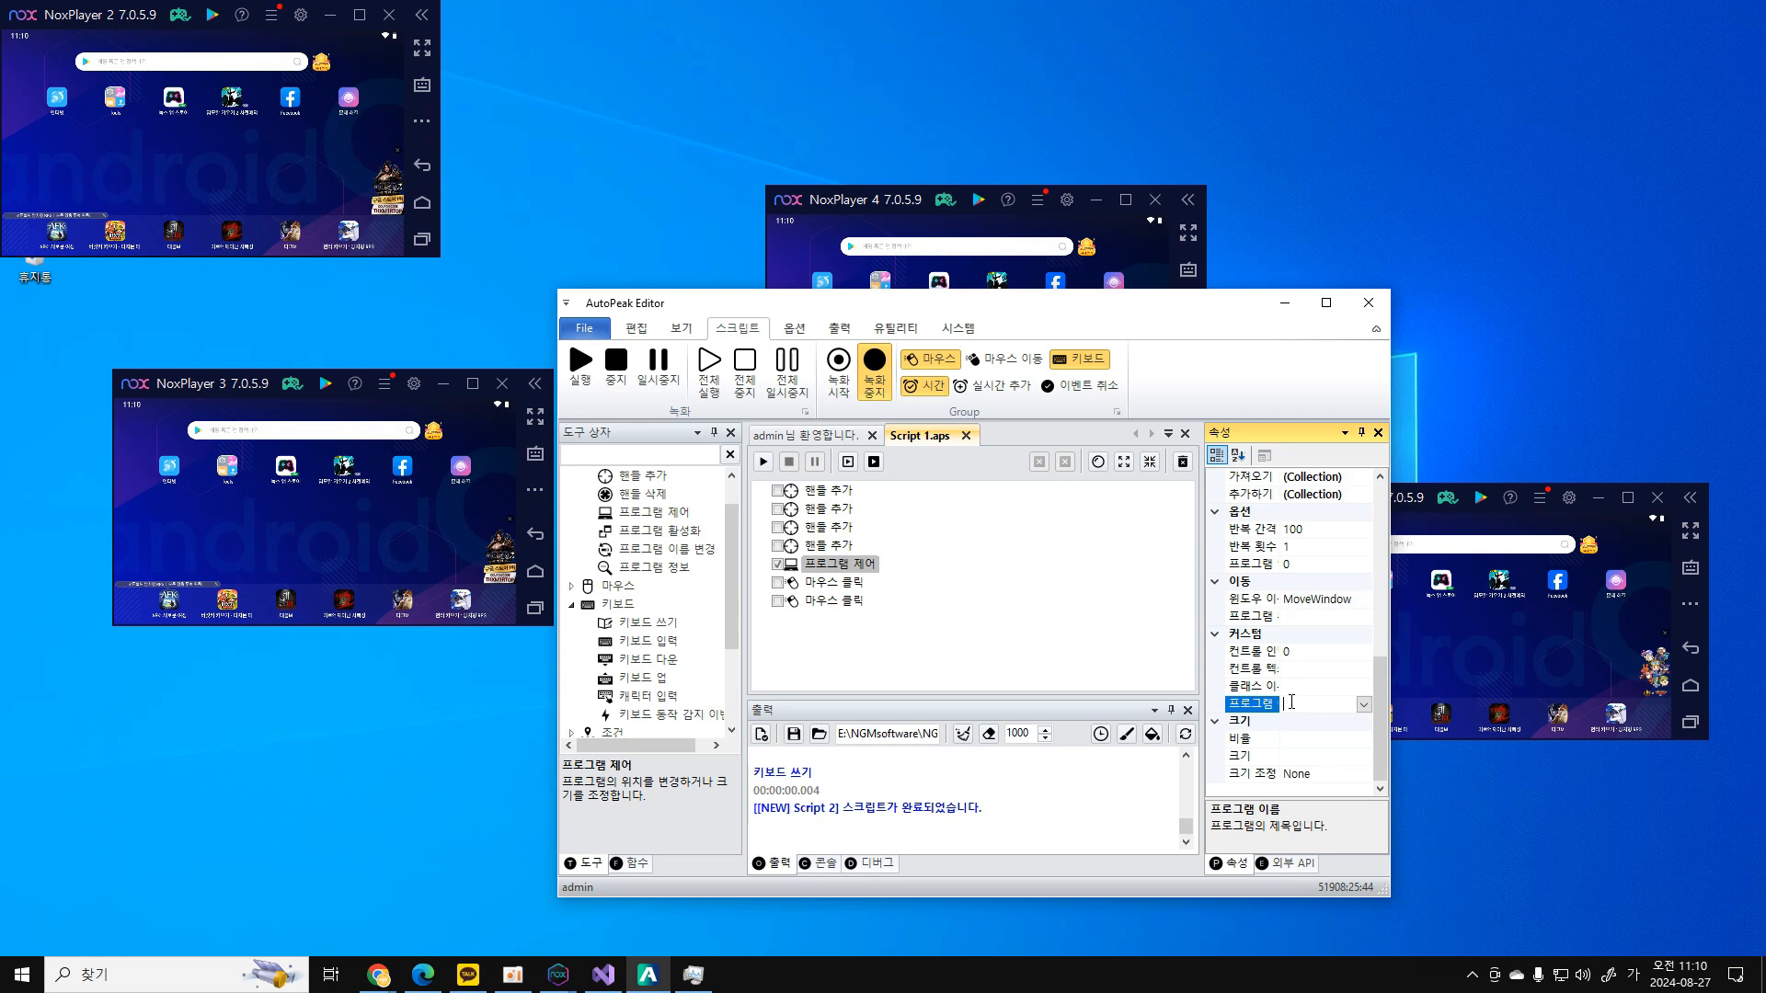
key(Hangul)
text(er*)
click(1099, 632)
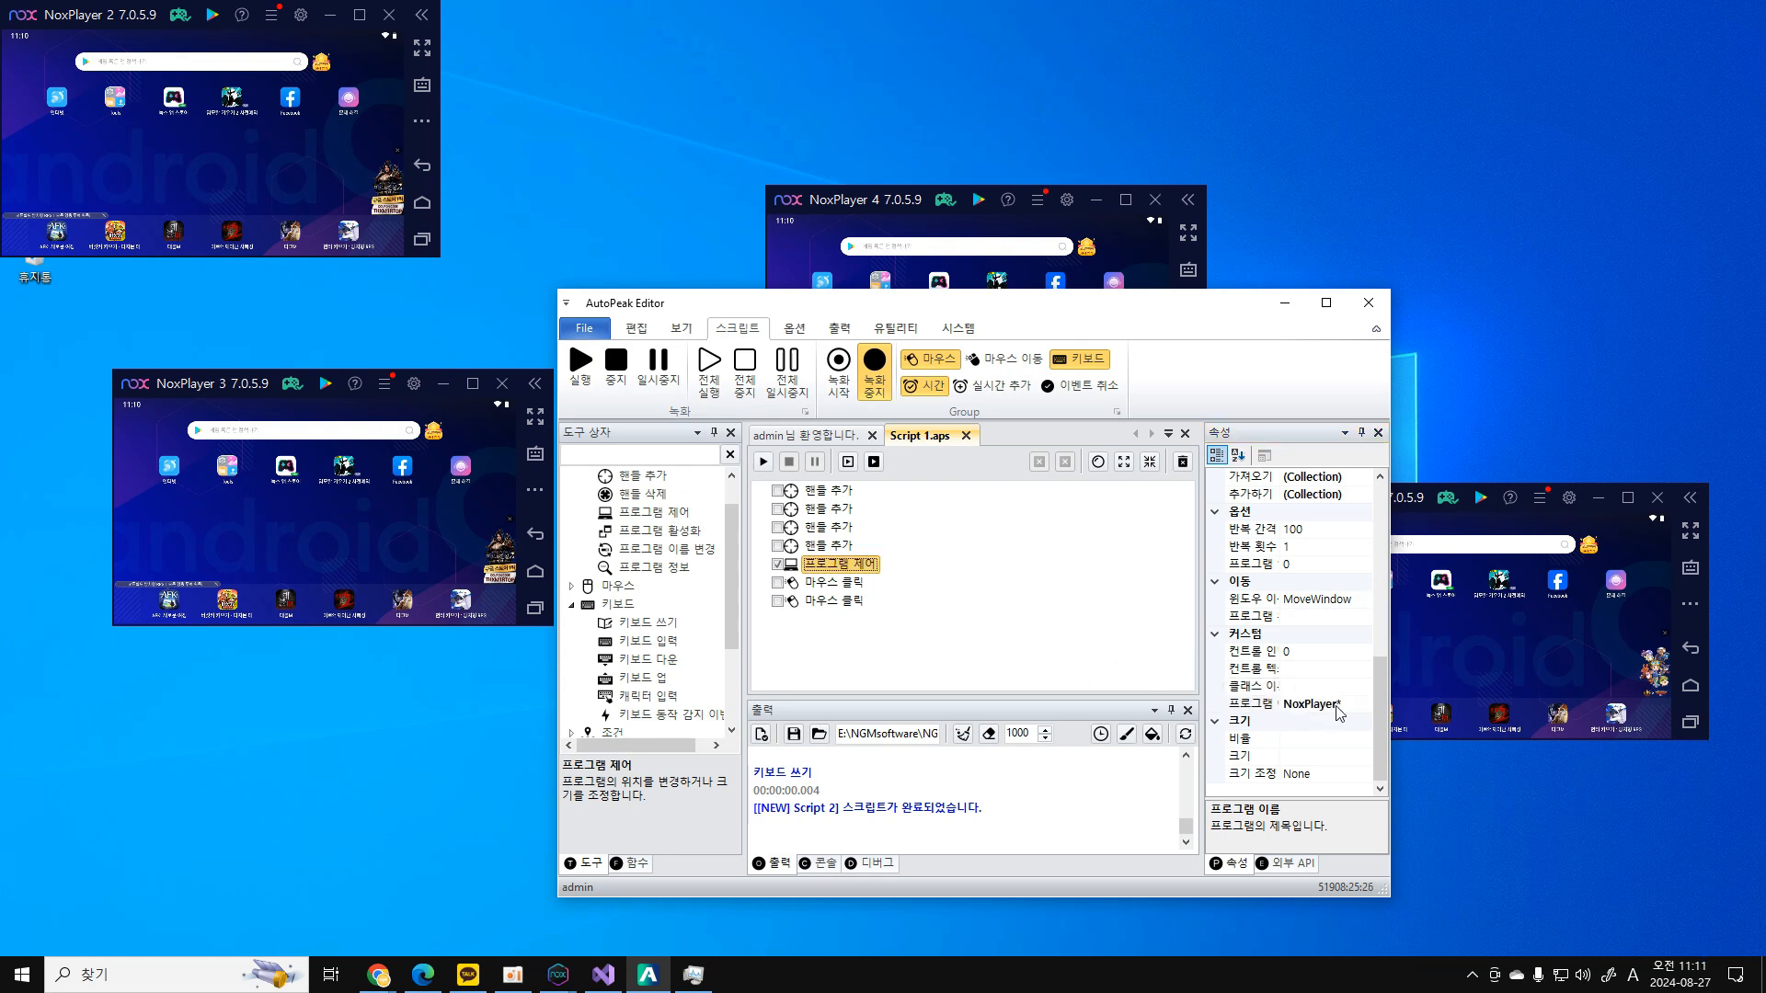
click(1340, 705)
click(1359, 707)
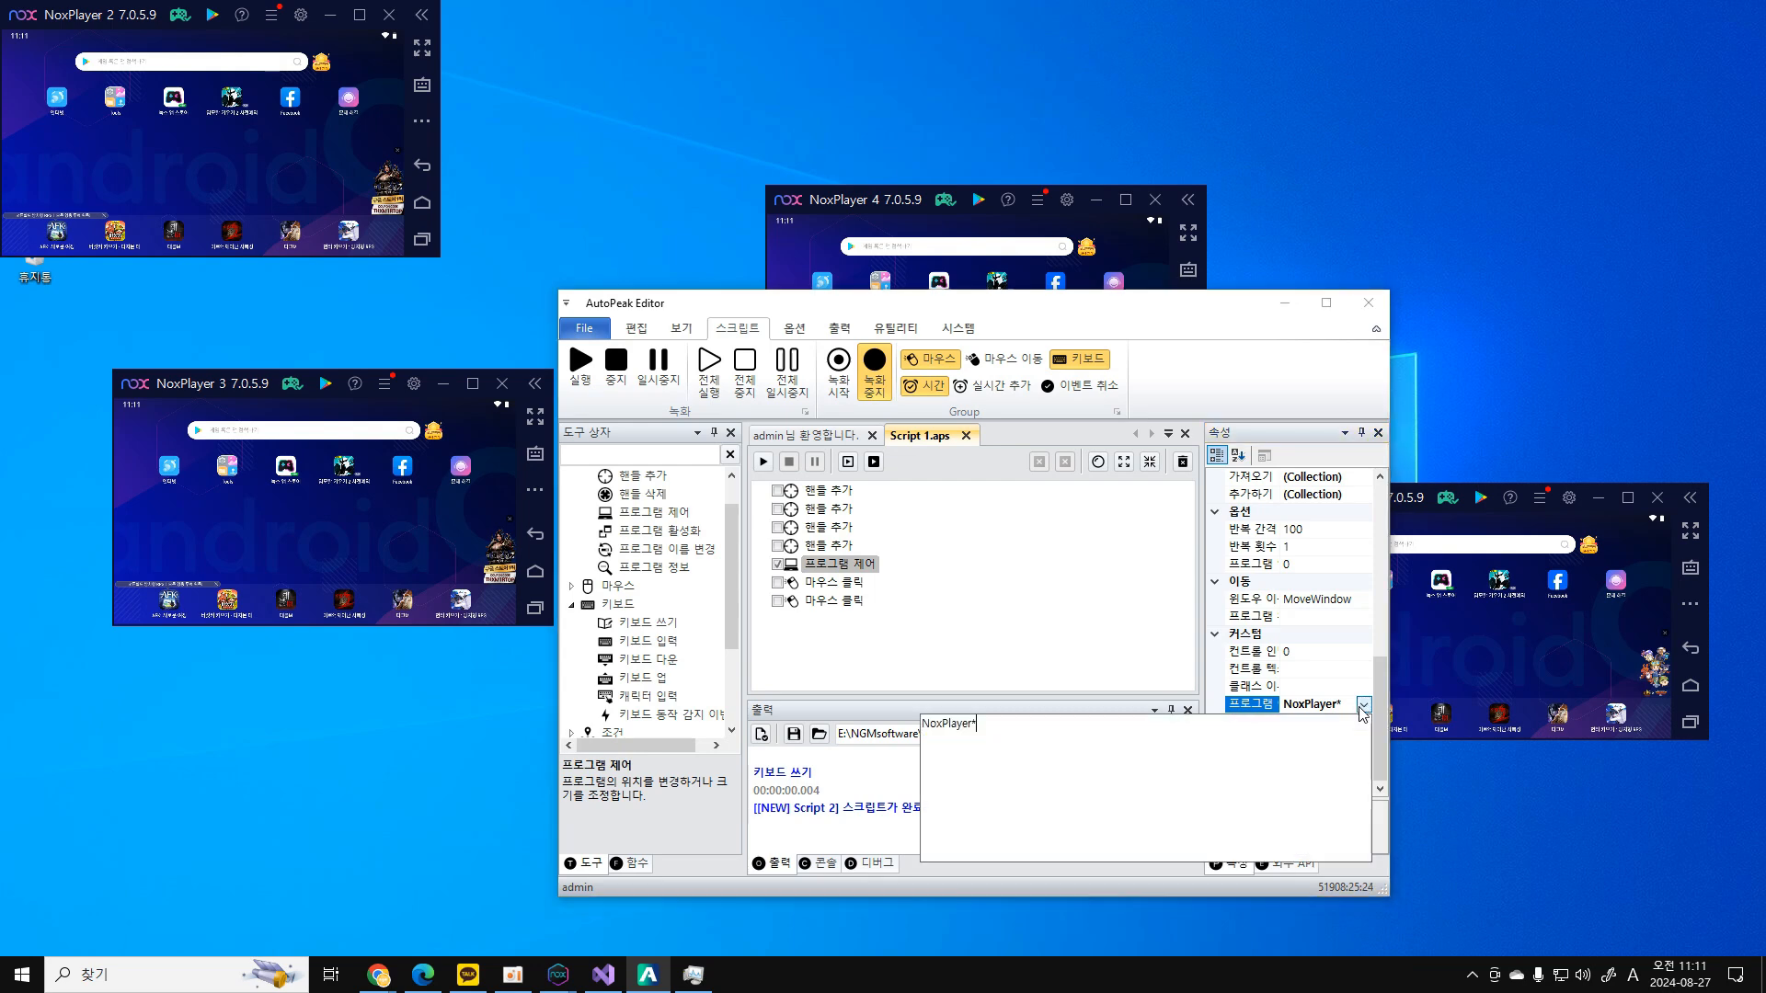
click(1359, 707)
click(1055, 584)
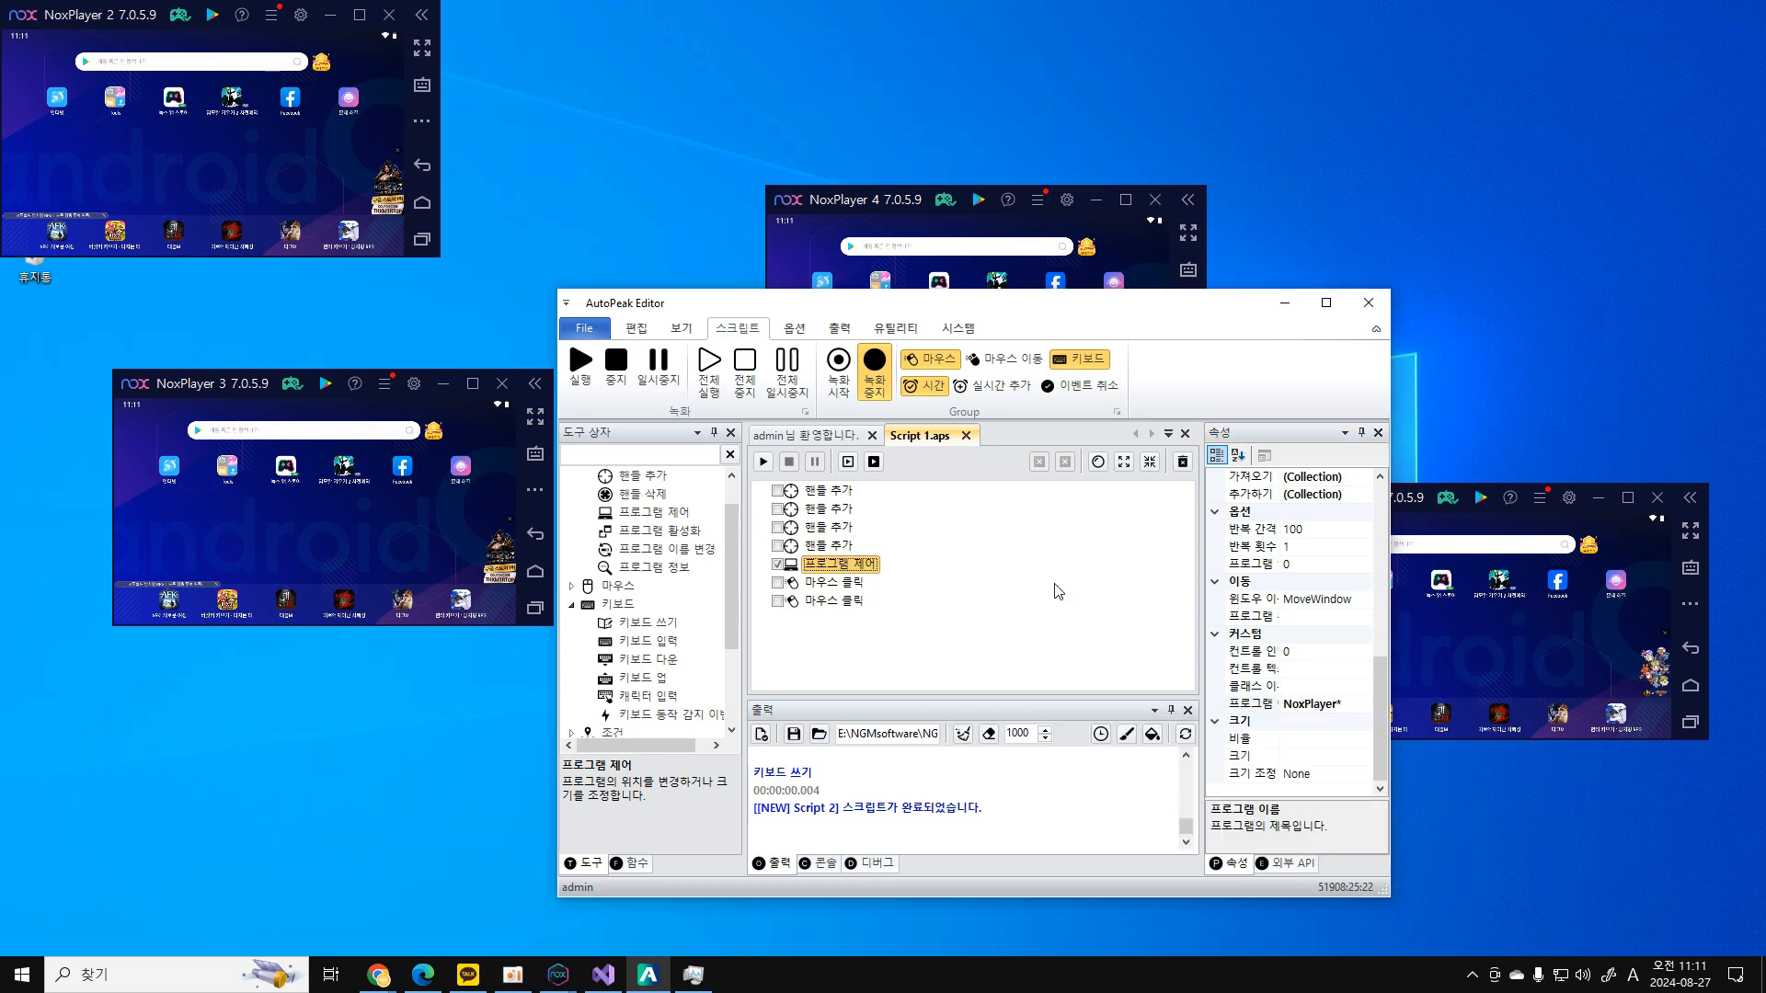
Review the 격자 배치 and 전체 적용 settings and run the script to arrange the NoxPlayer windows in a grid.
click(1272, 624)
scroll(1272, 625, up, 7)
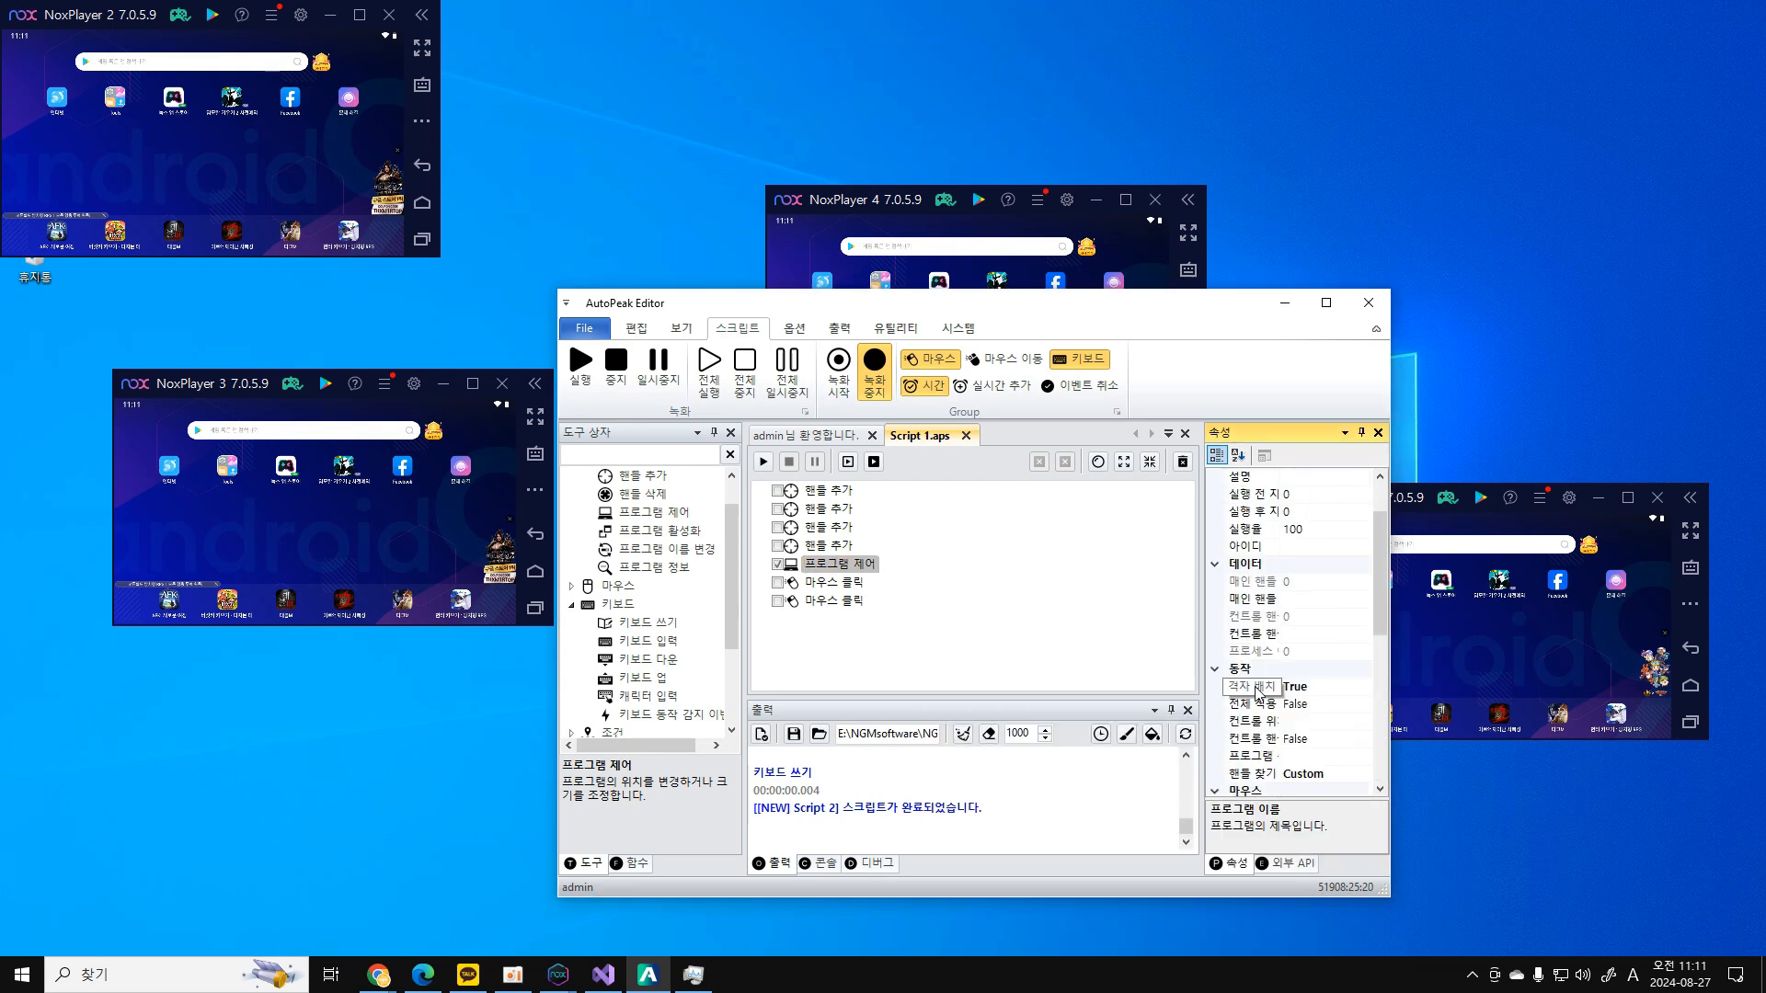
click(1253, 703)
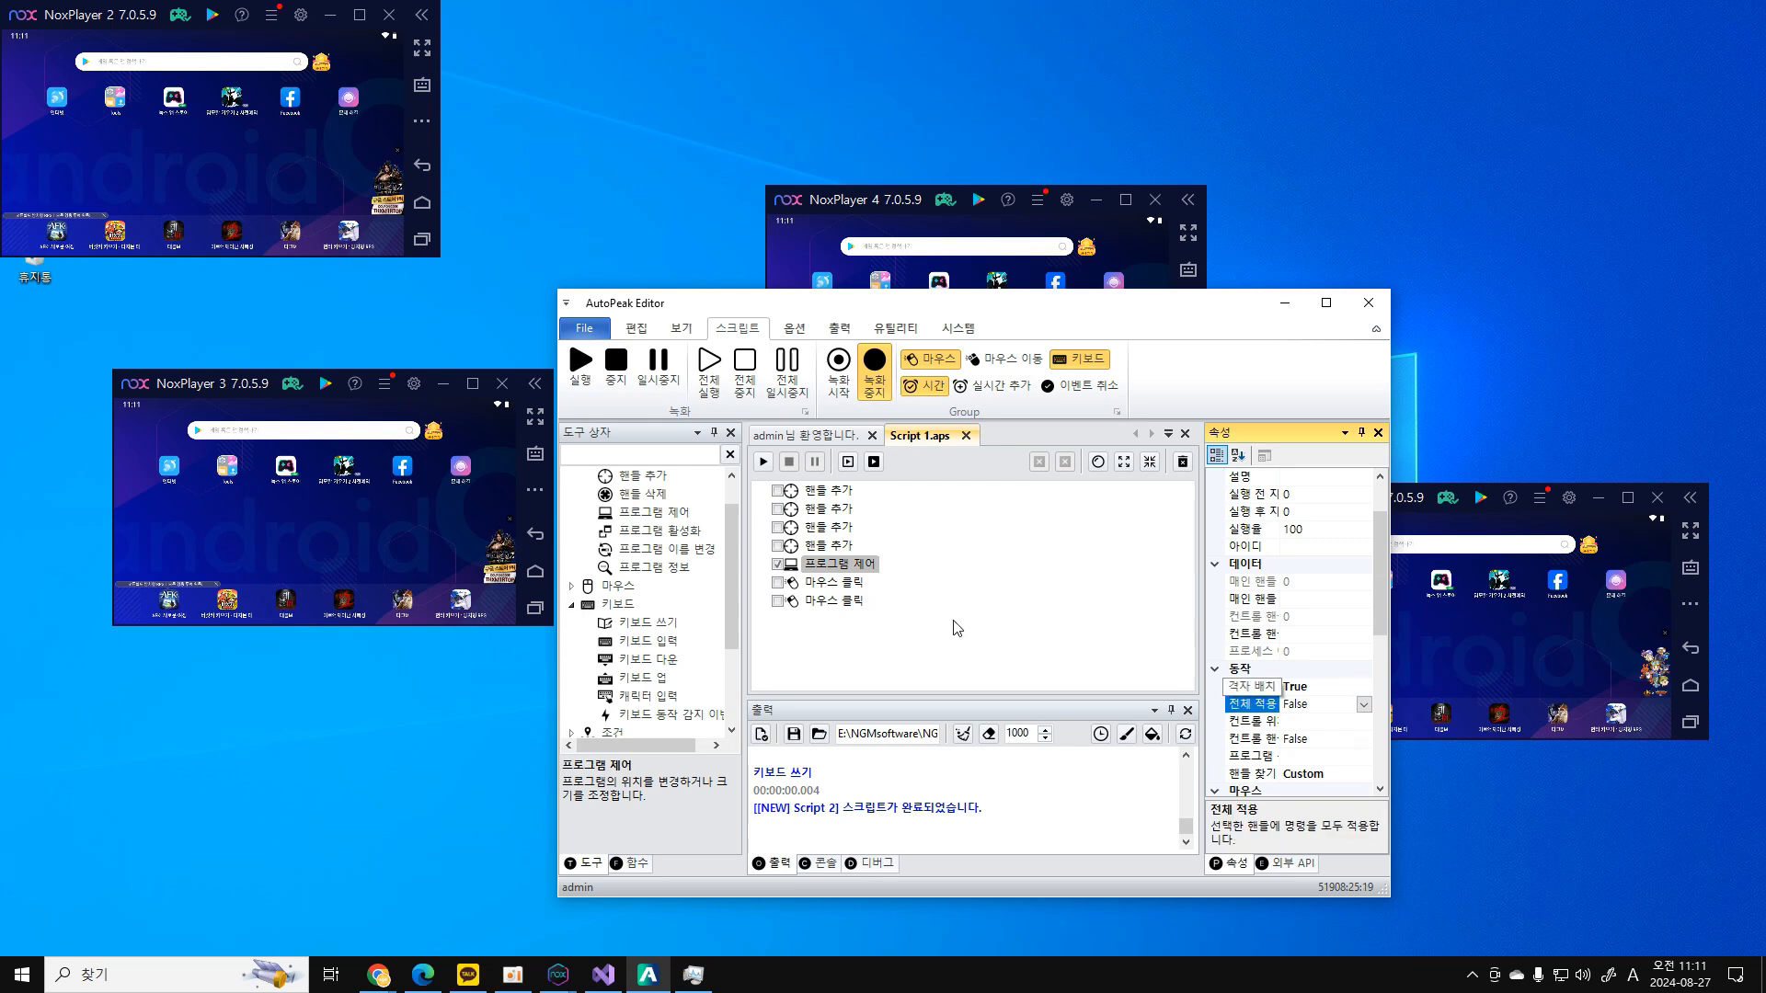
click(764, 462)
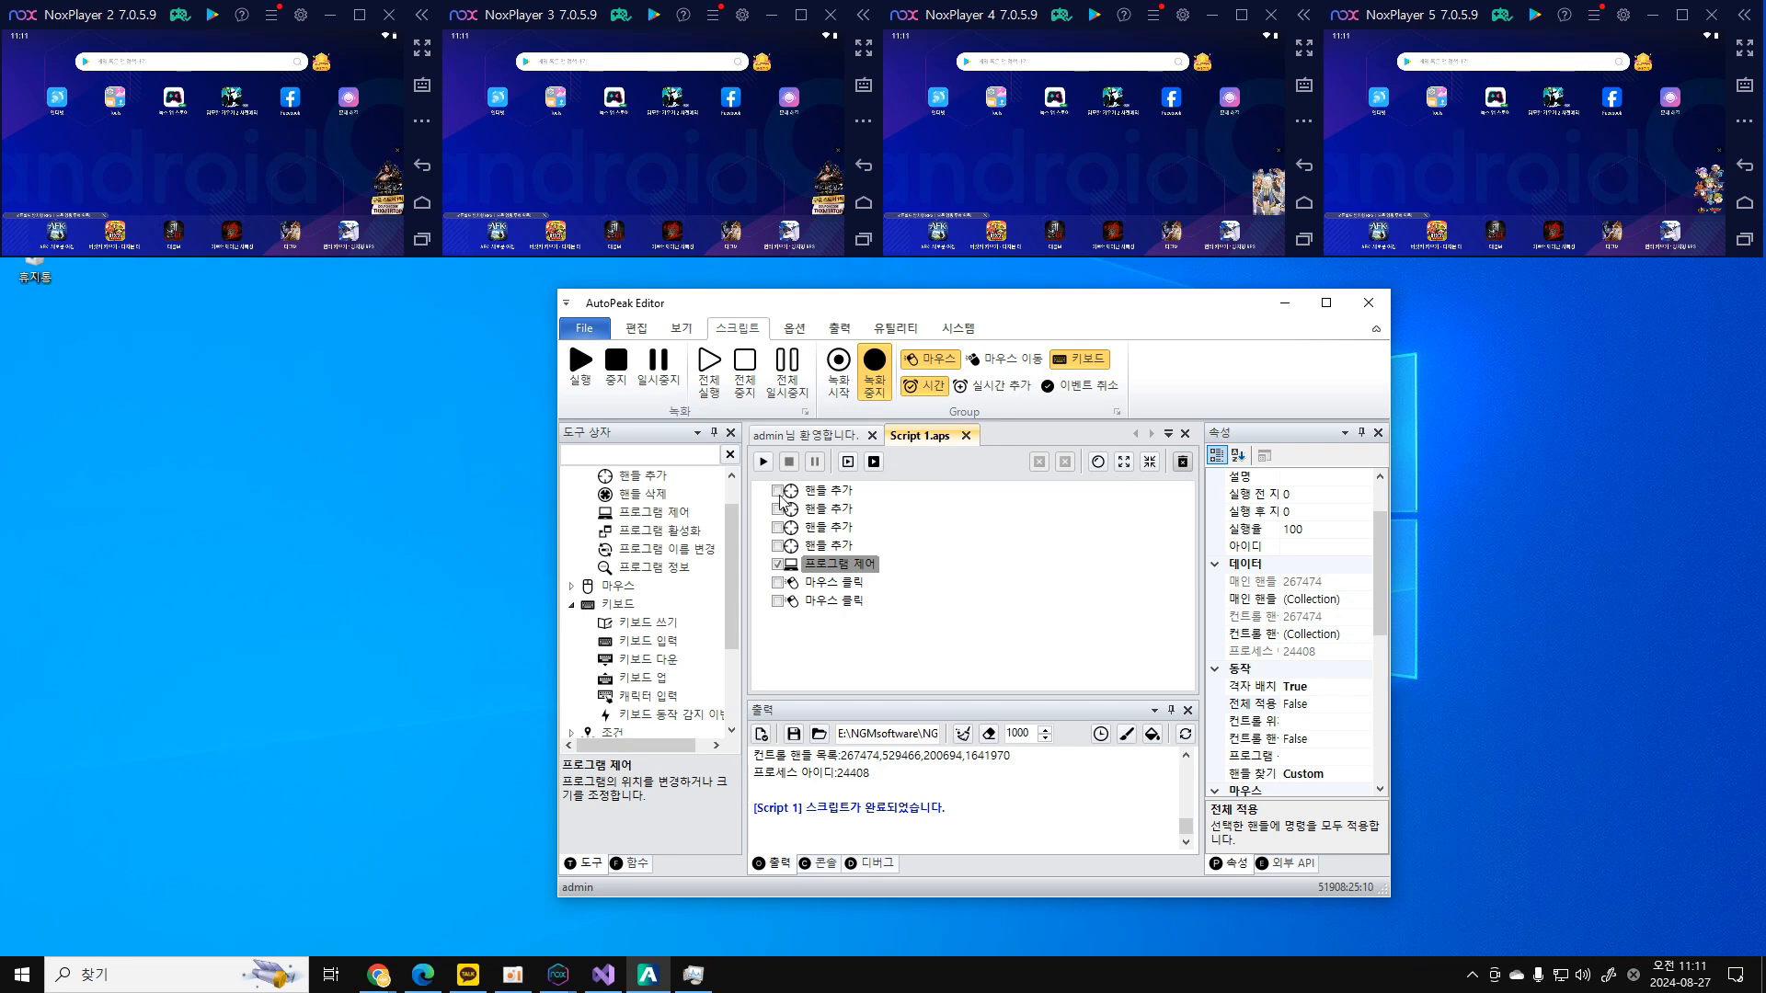
Re-enable the four 핸들 추가 and two 마우스 클릭 actions, disable 프로그램 제어, and run the script.
click(779, 490)
click(778, 509)
click(778, 527)
click(778, 546)
click(778, 546)
click(778, 564)
click(778, 582)
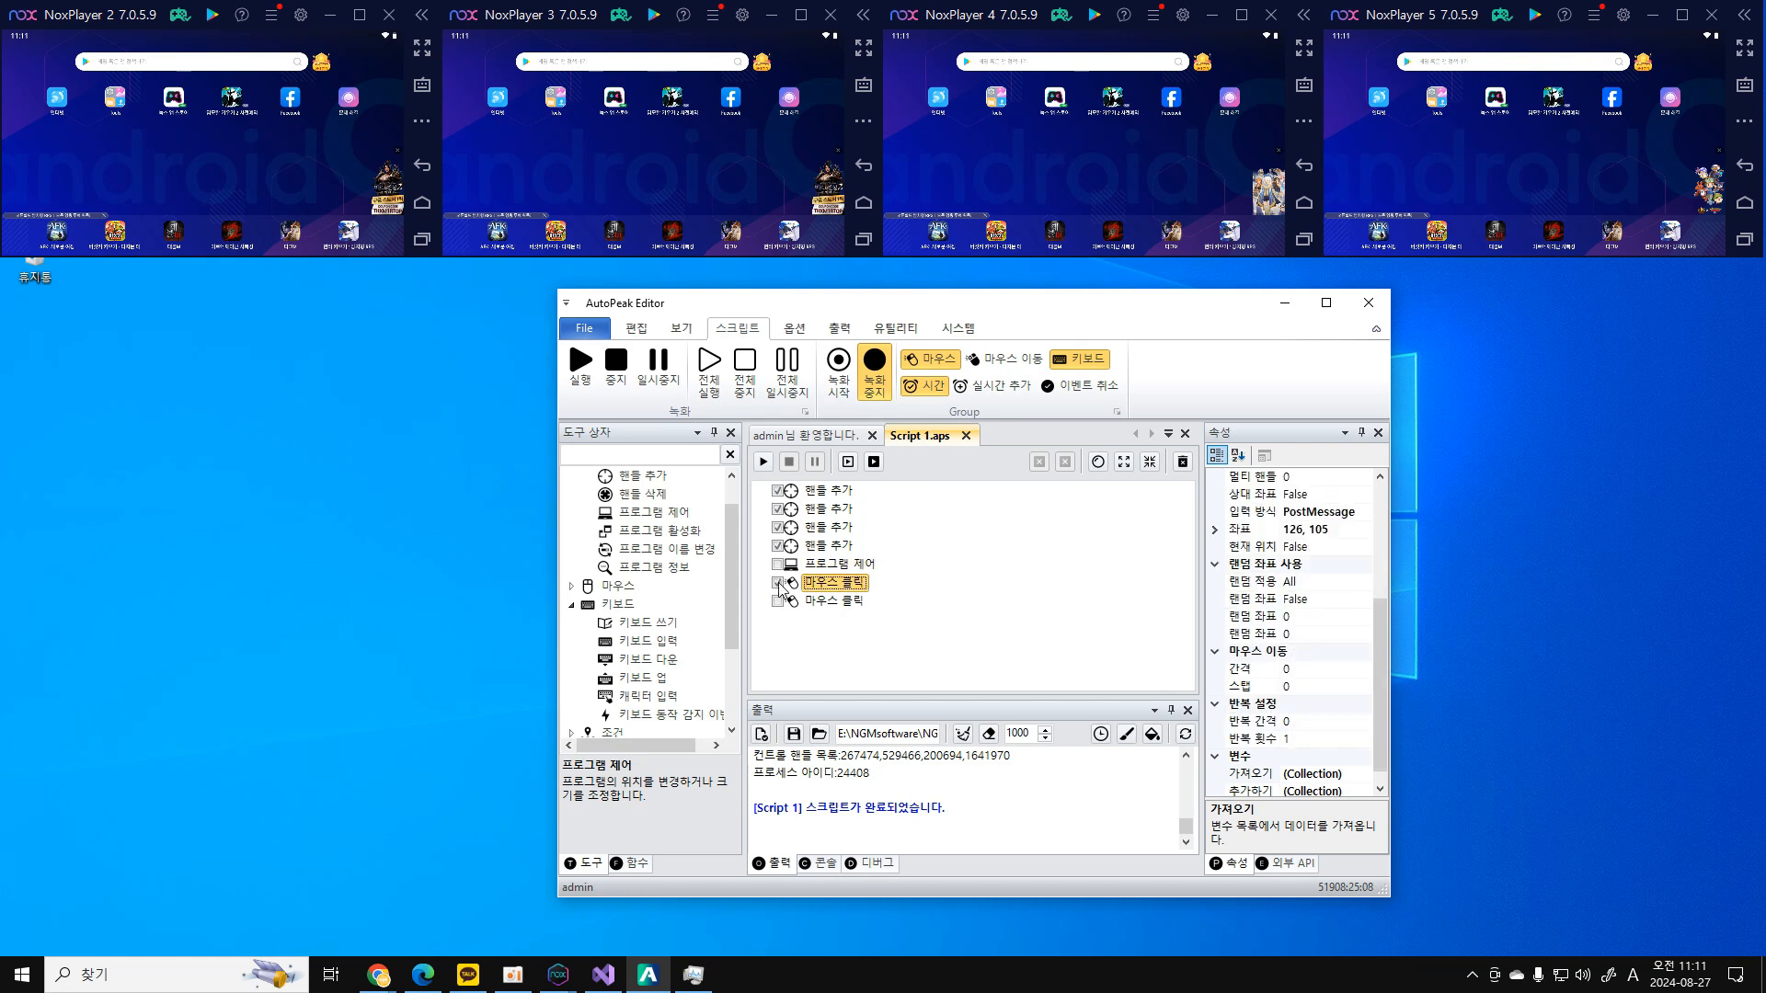
click(778, 600)
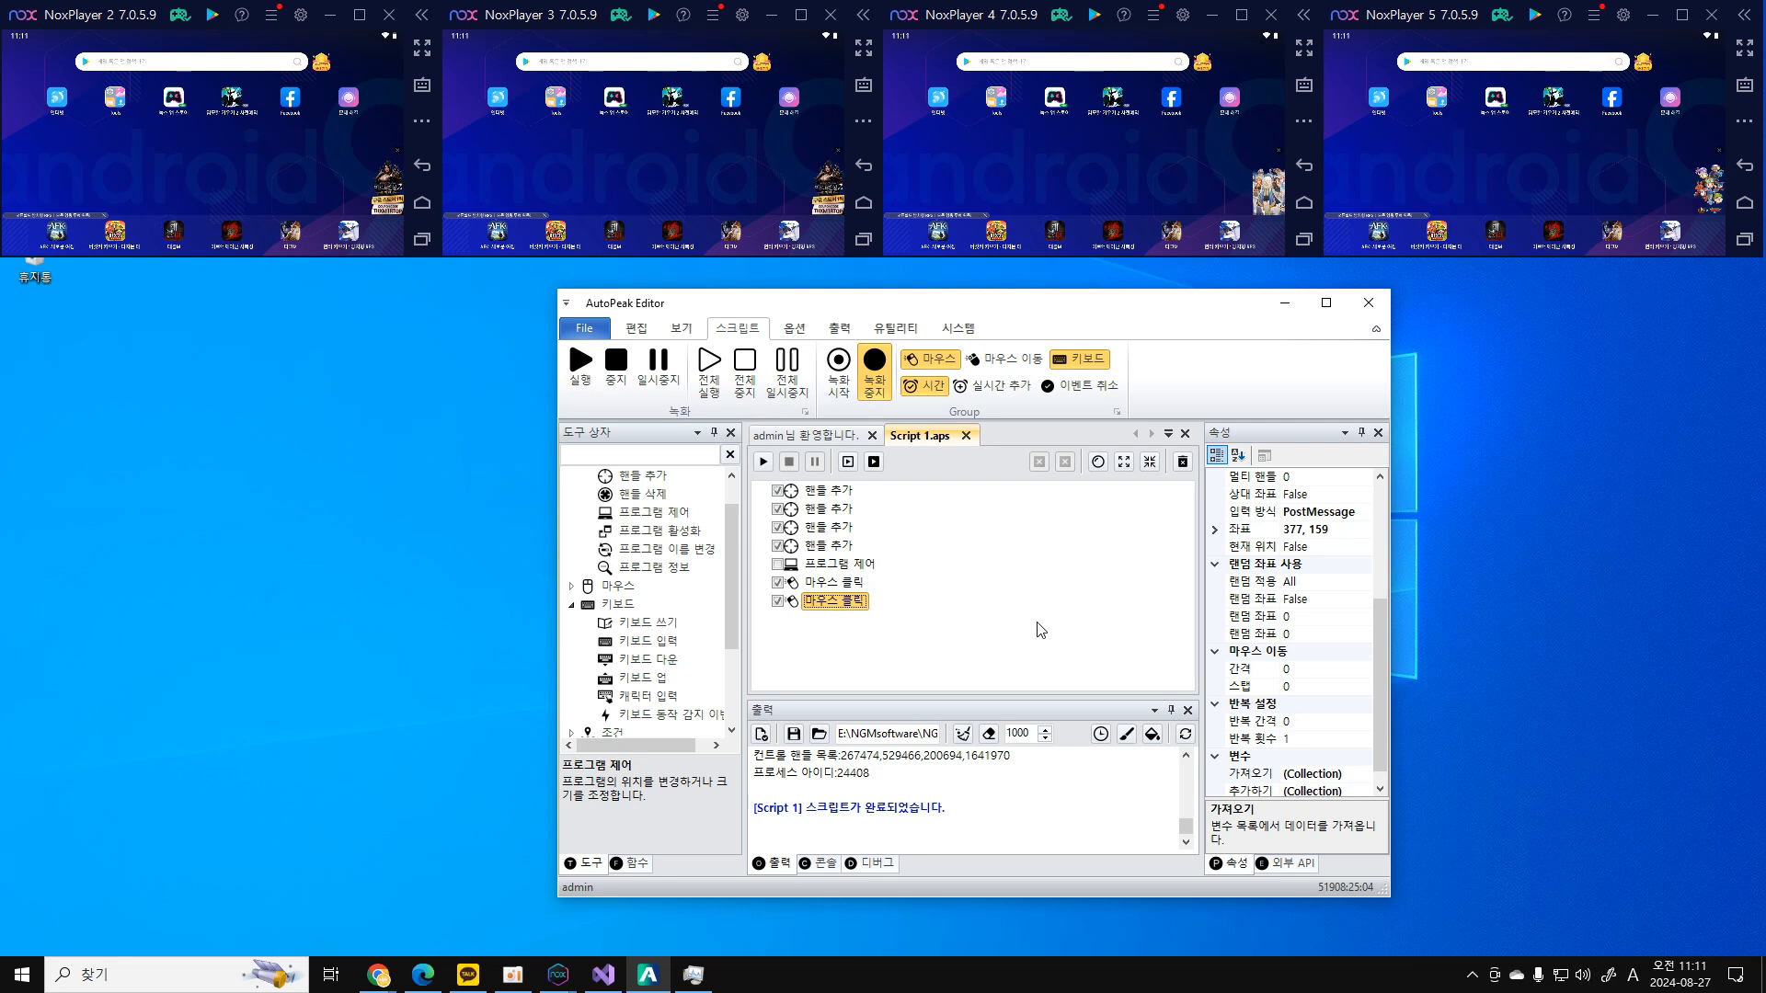
click(763, 461)
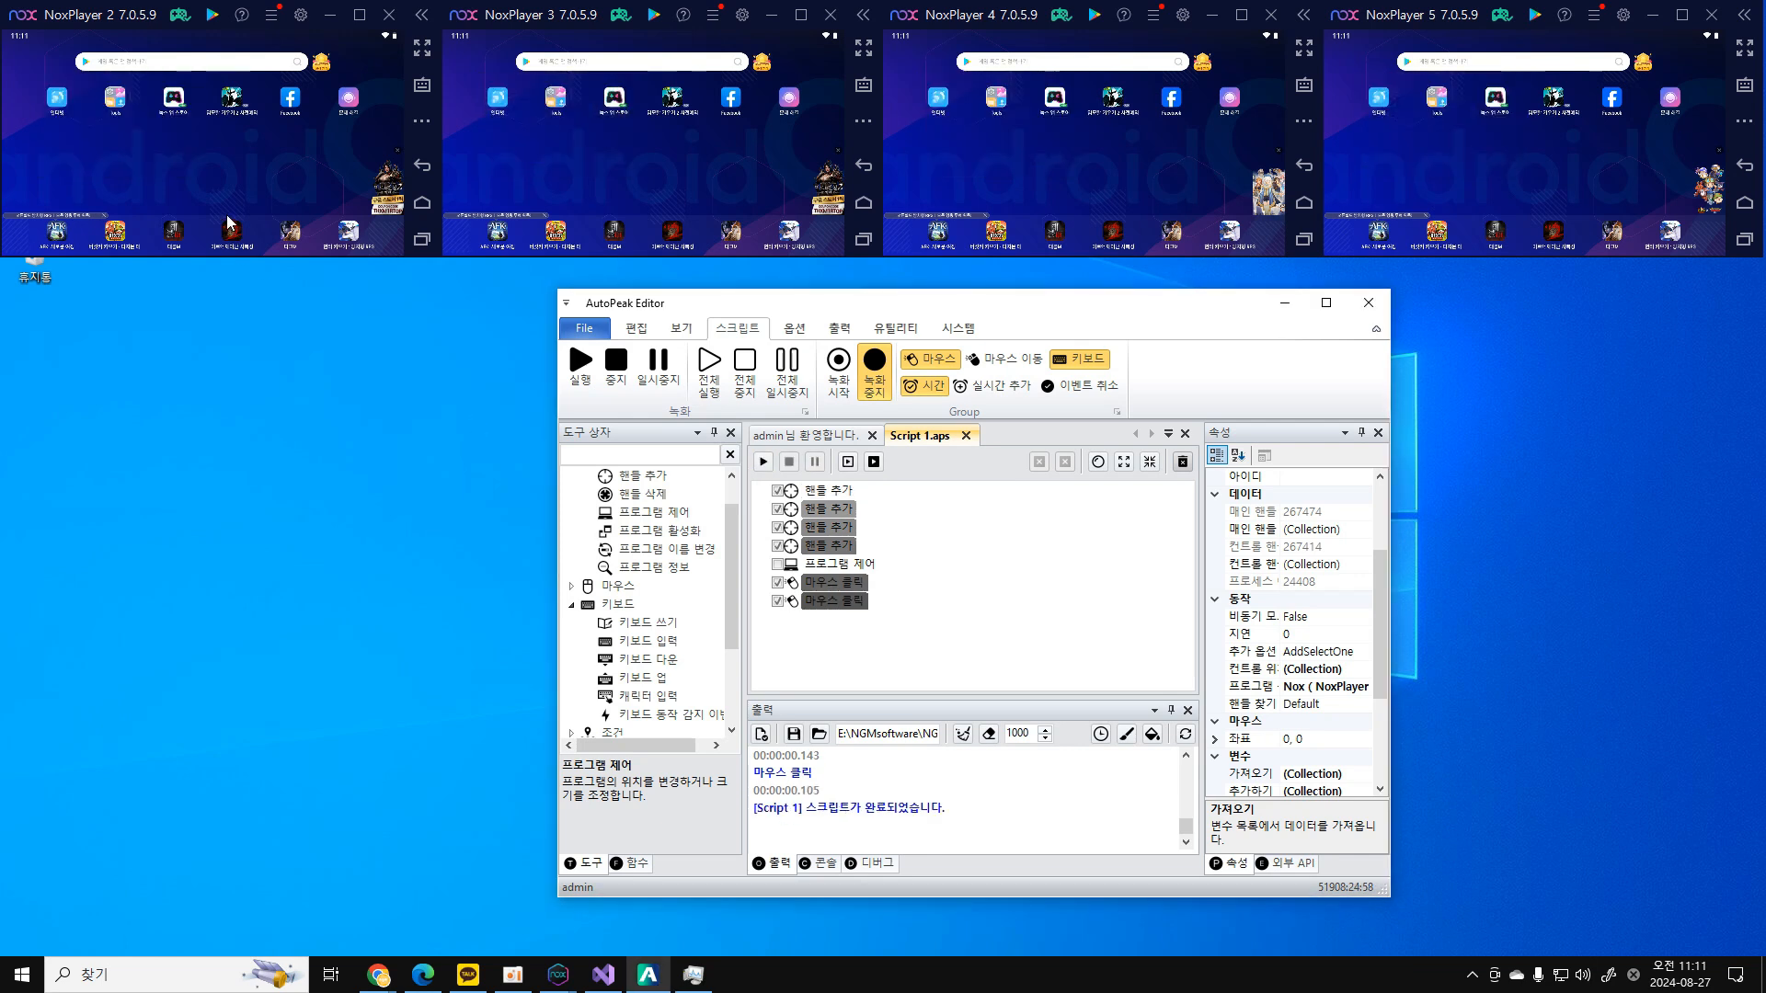
click(972, 557)
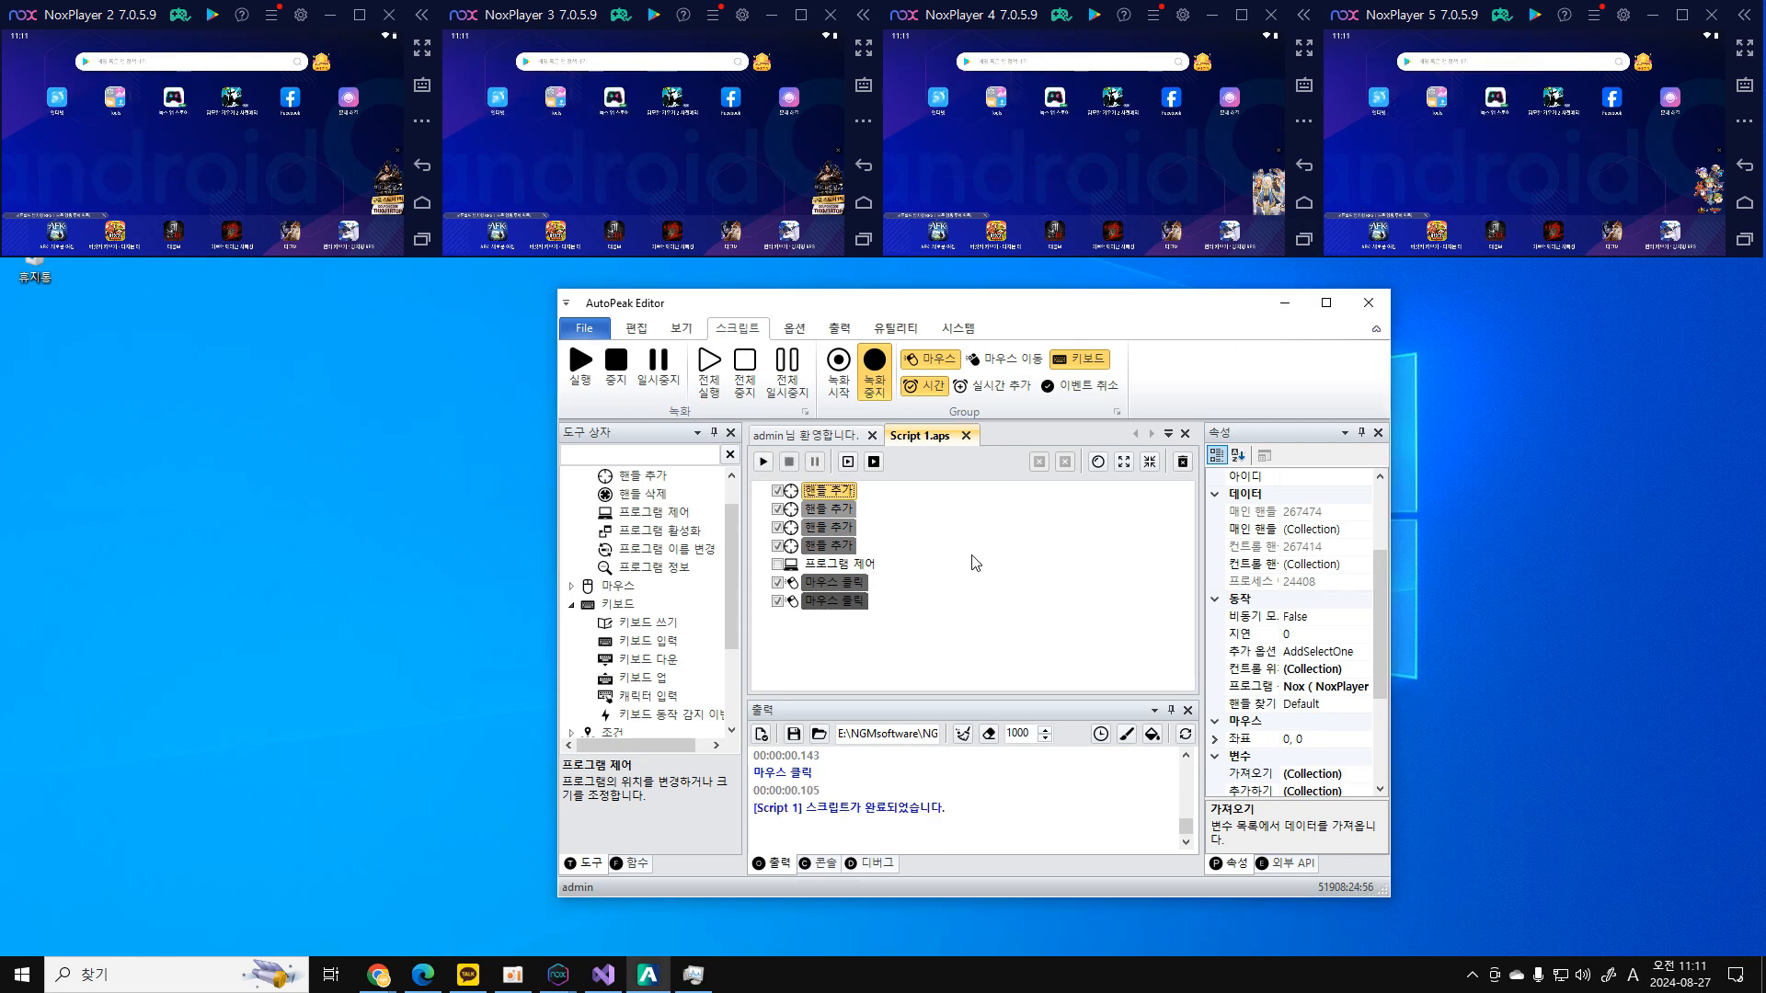